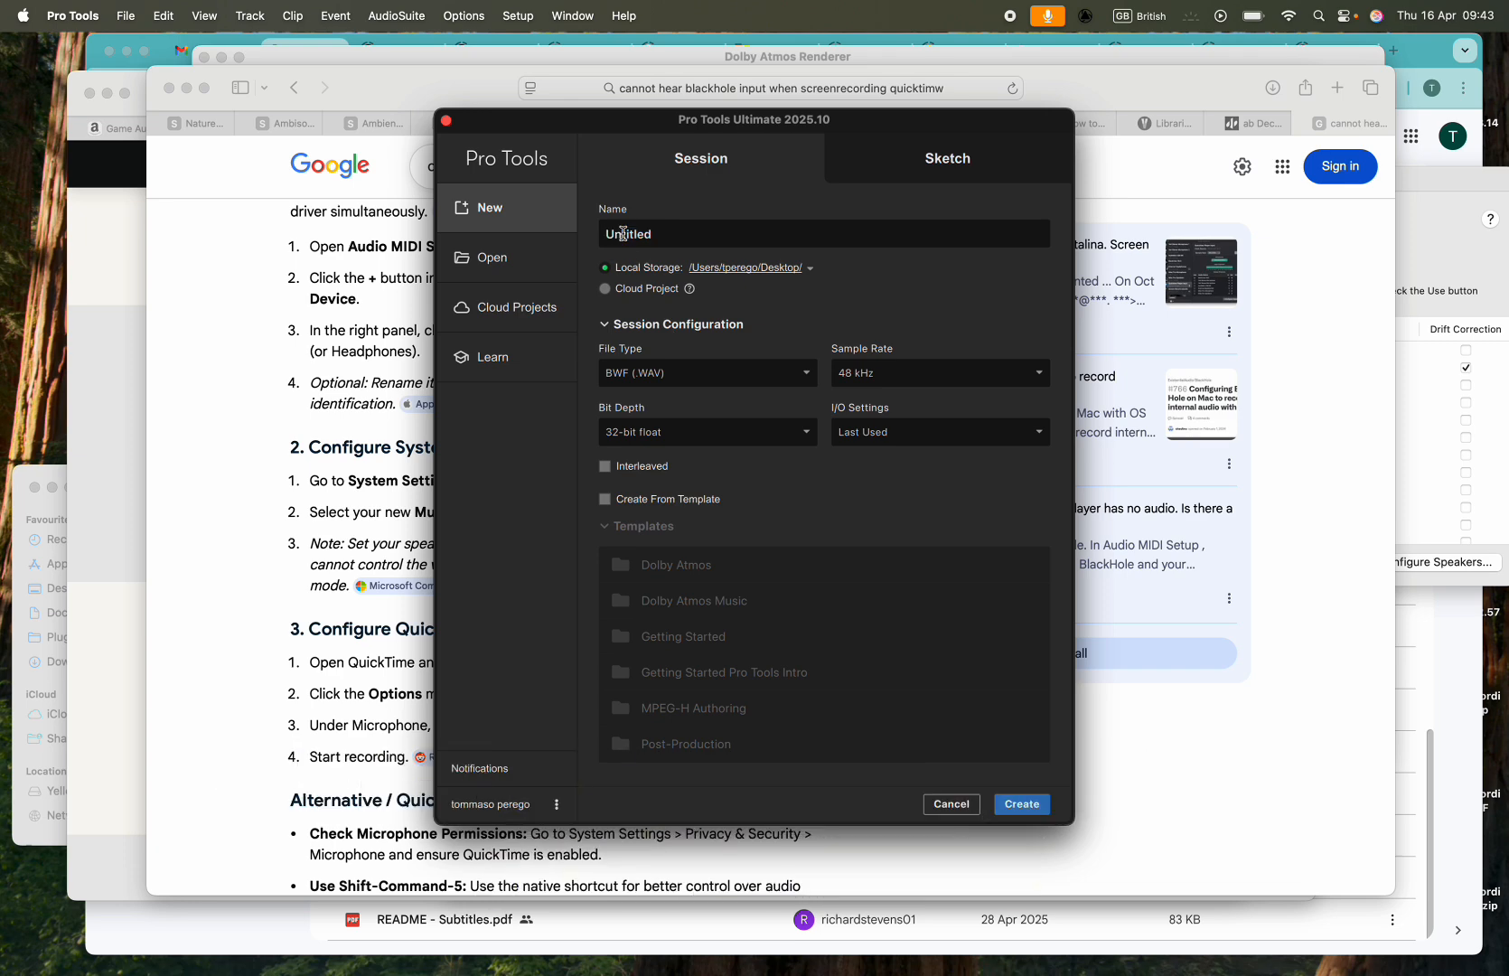
- Name the new session "Template Recap" and check its bit depth options
type("plate R")
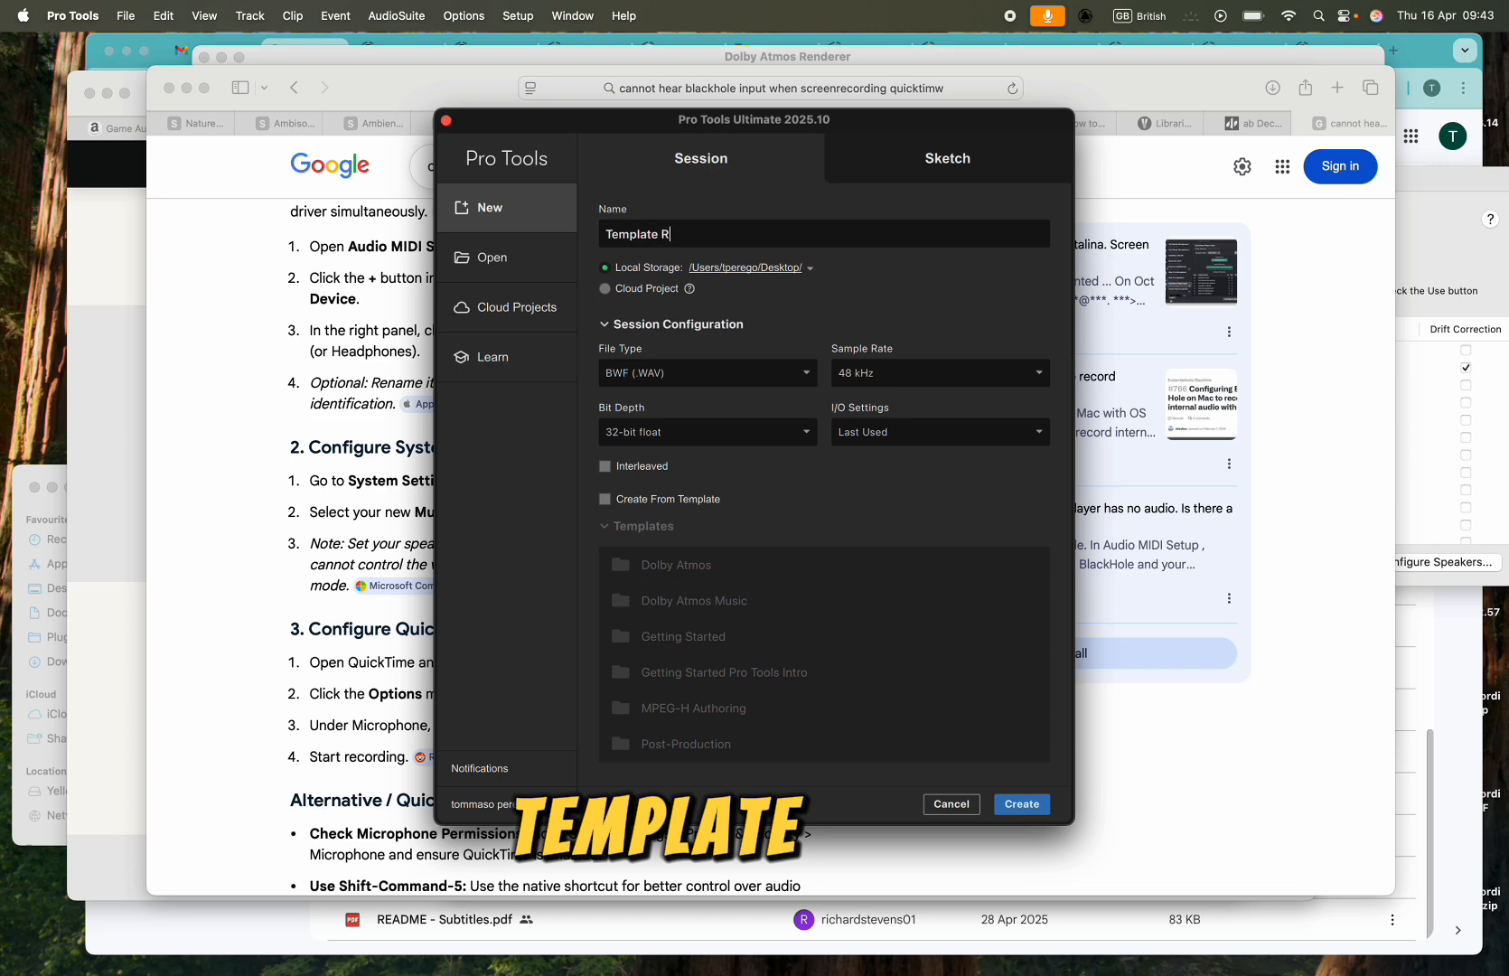
type("ecap")
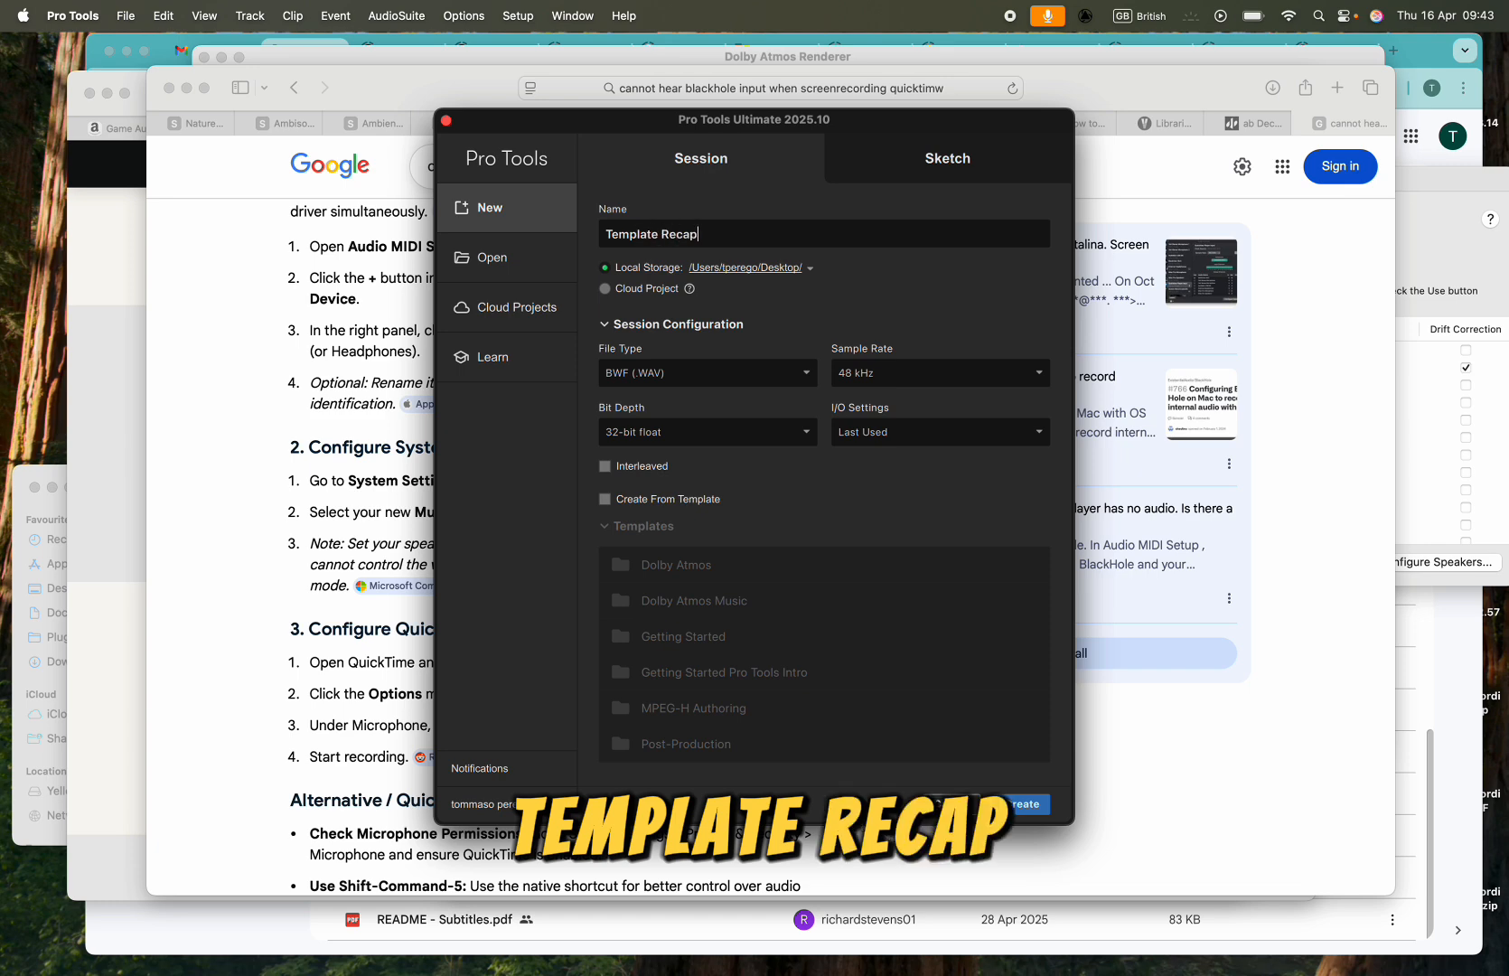
left_click(632, 434)
left_click(637, 501)
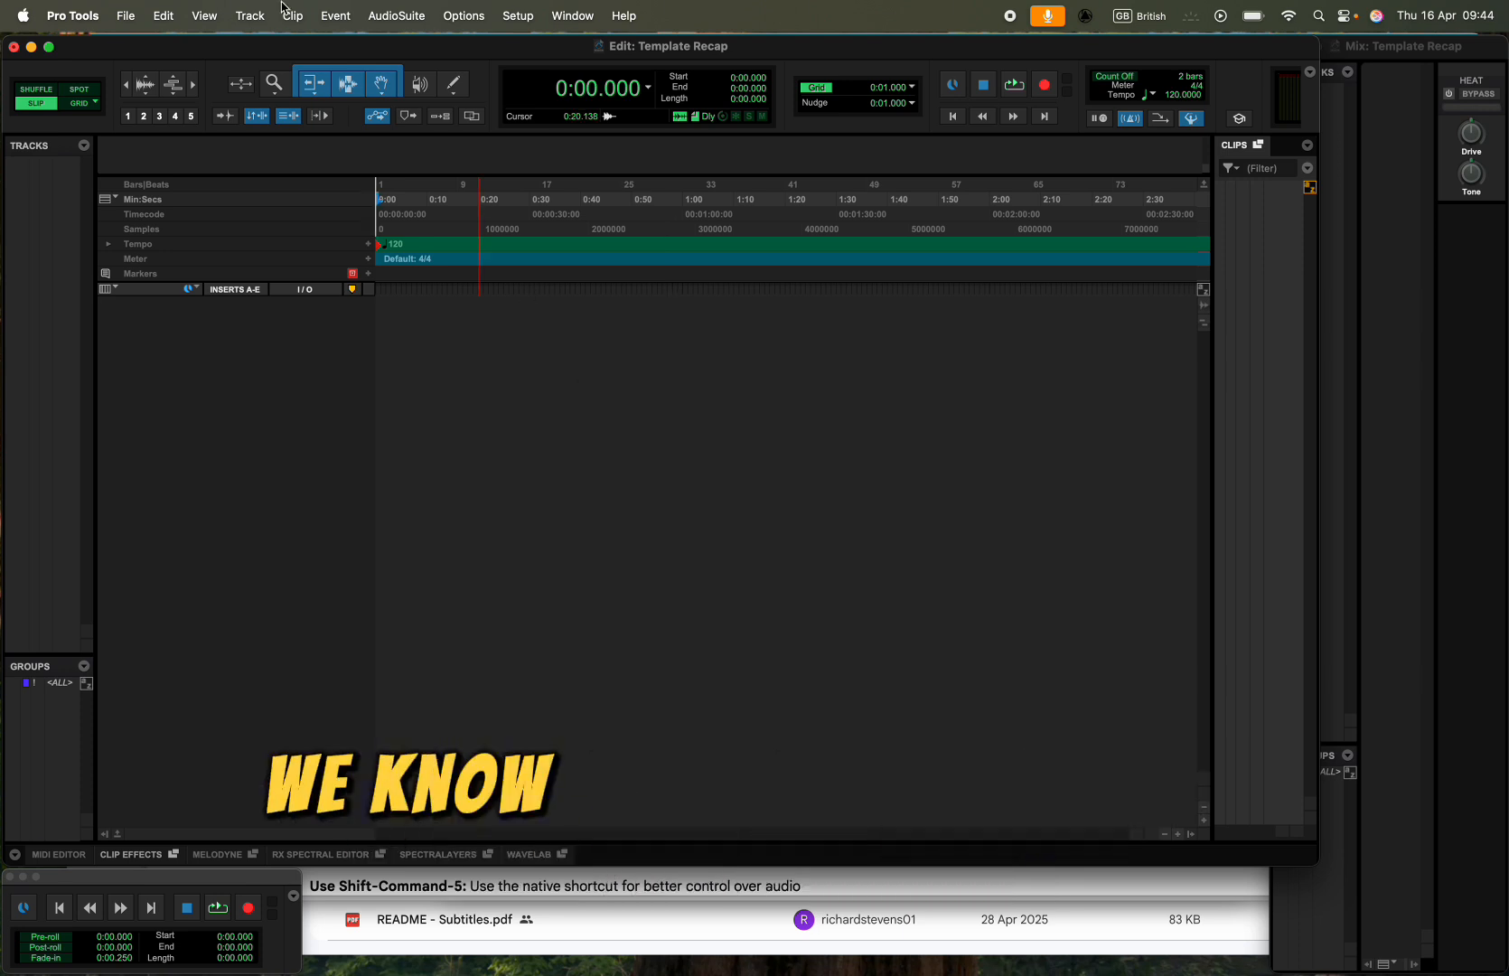
- Start creating new tracks and add a second audio track row set to Stereo below the mono row
left_click(203, 15)
mouse_move(250, 15)
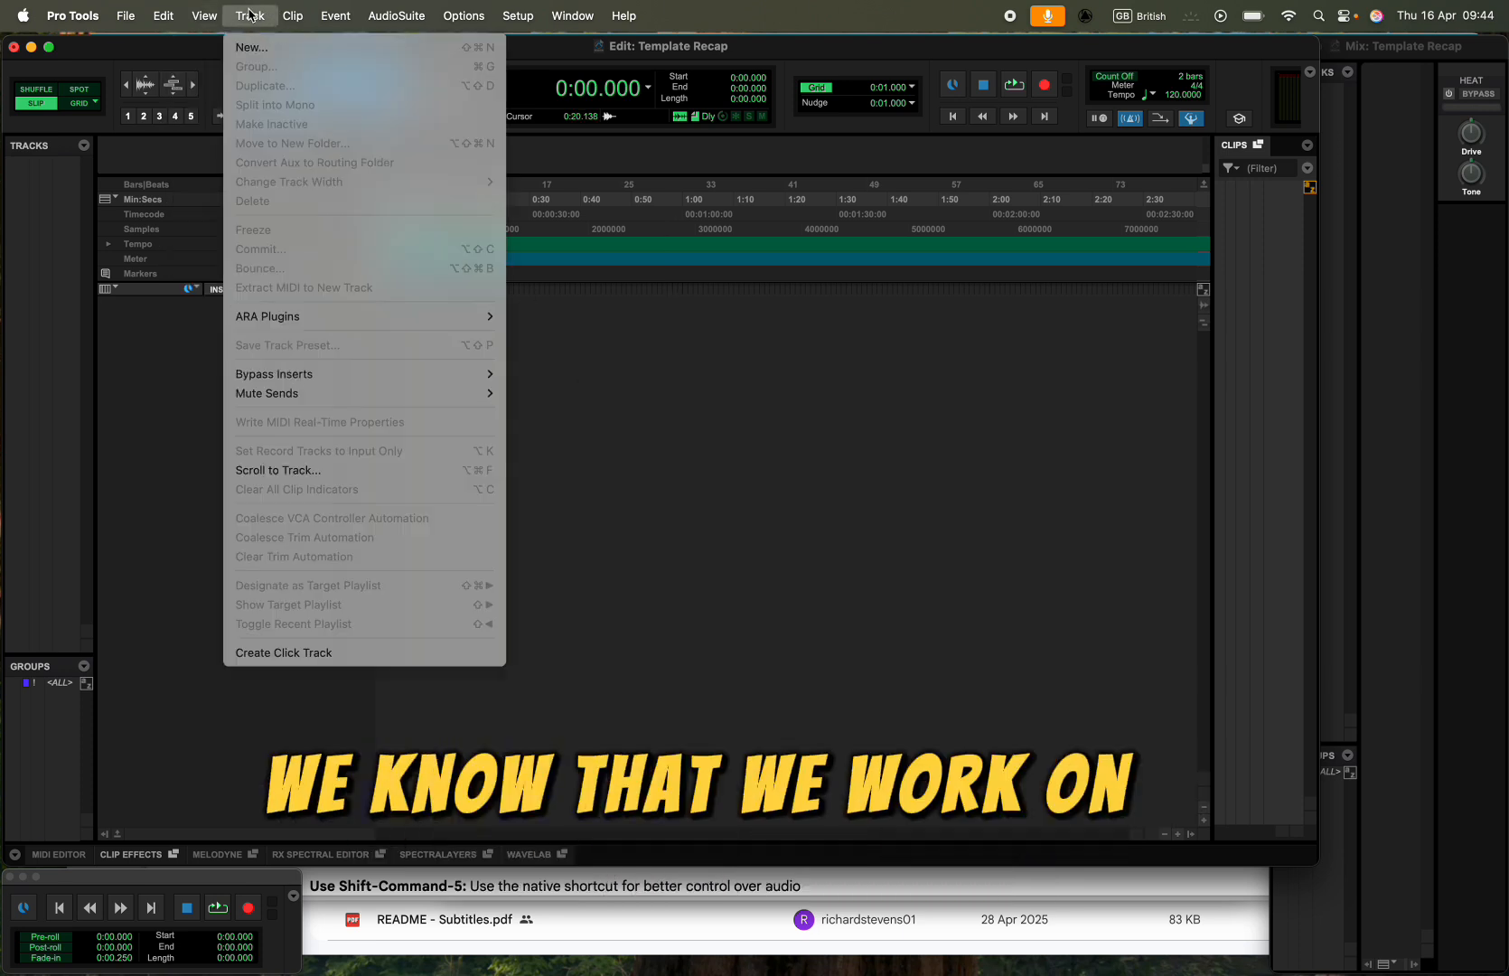
left_click(607, 293)
key("super+shift+n")
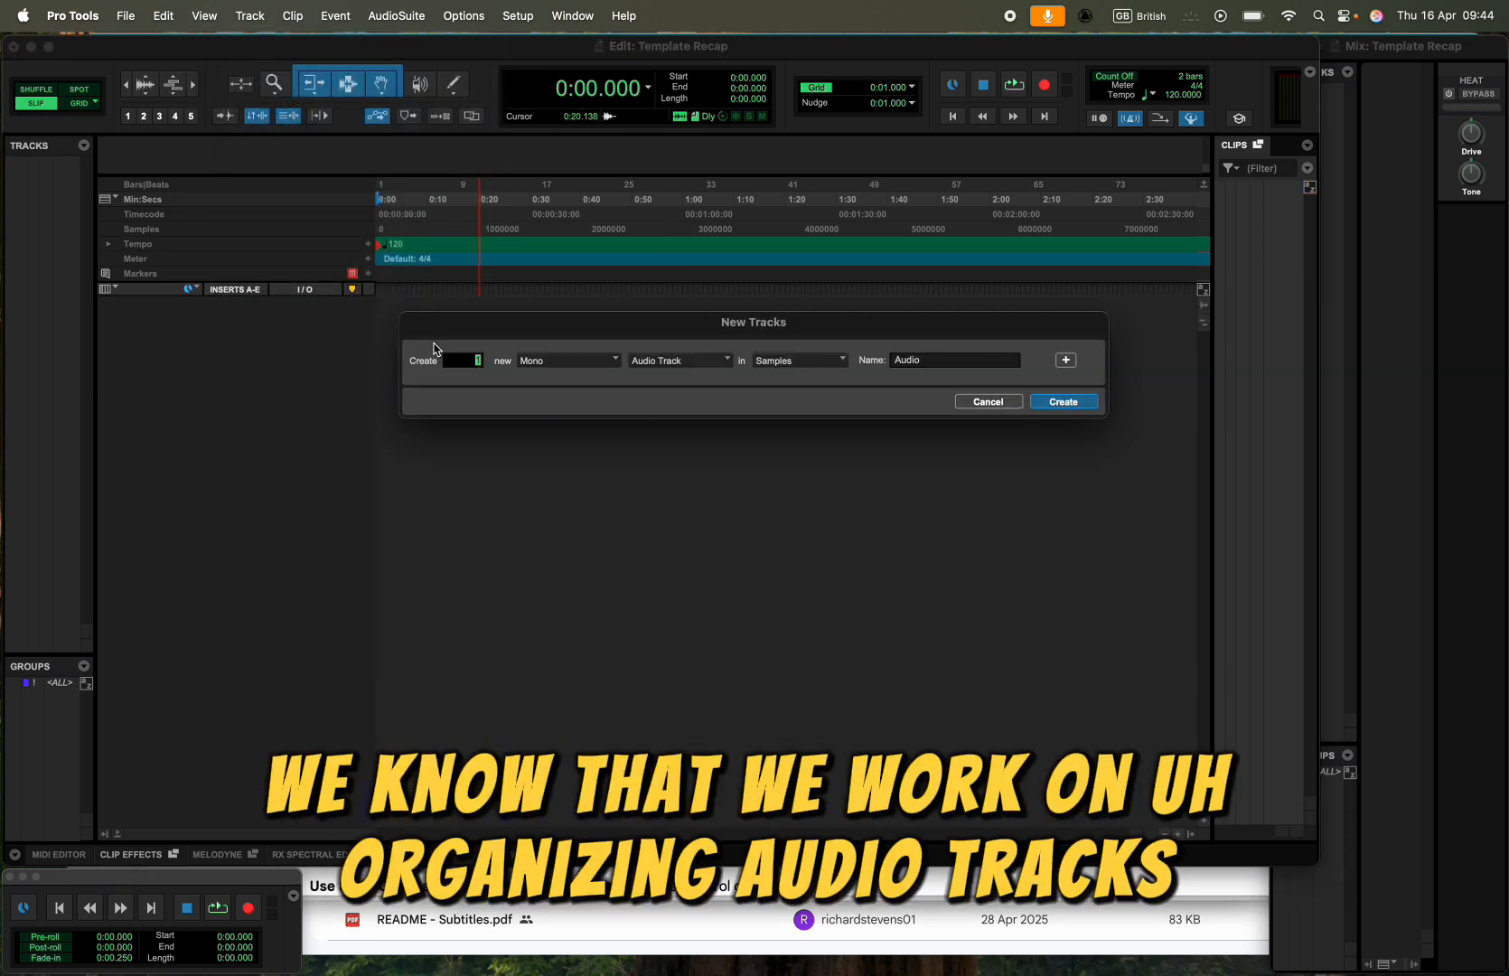
left_click(1065, 360)
left_click(575, 388)
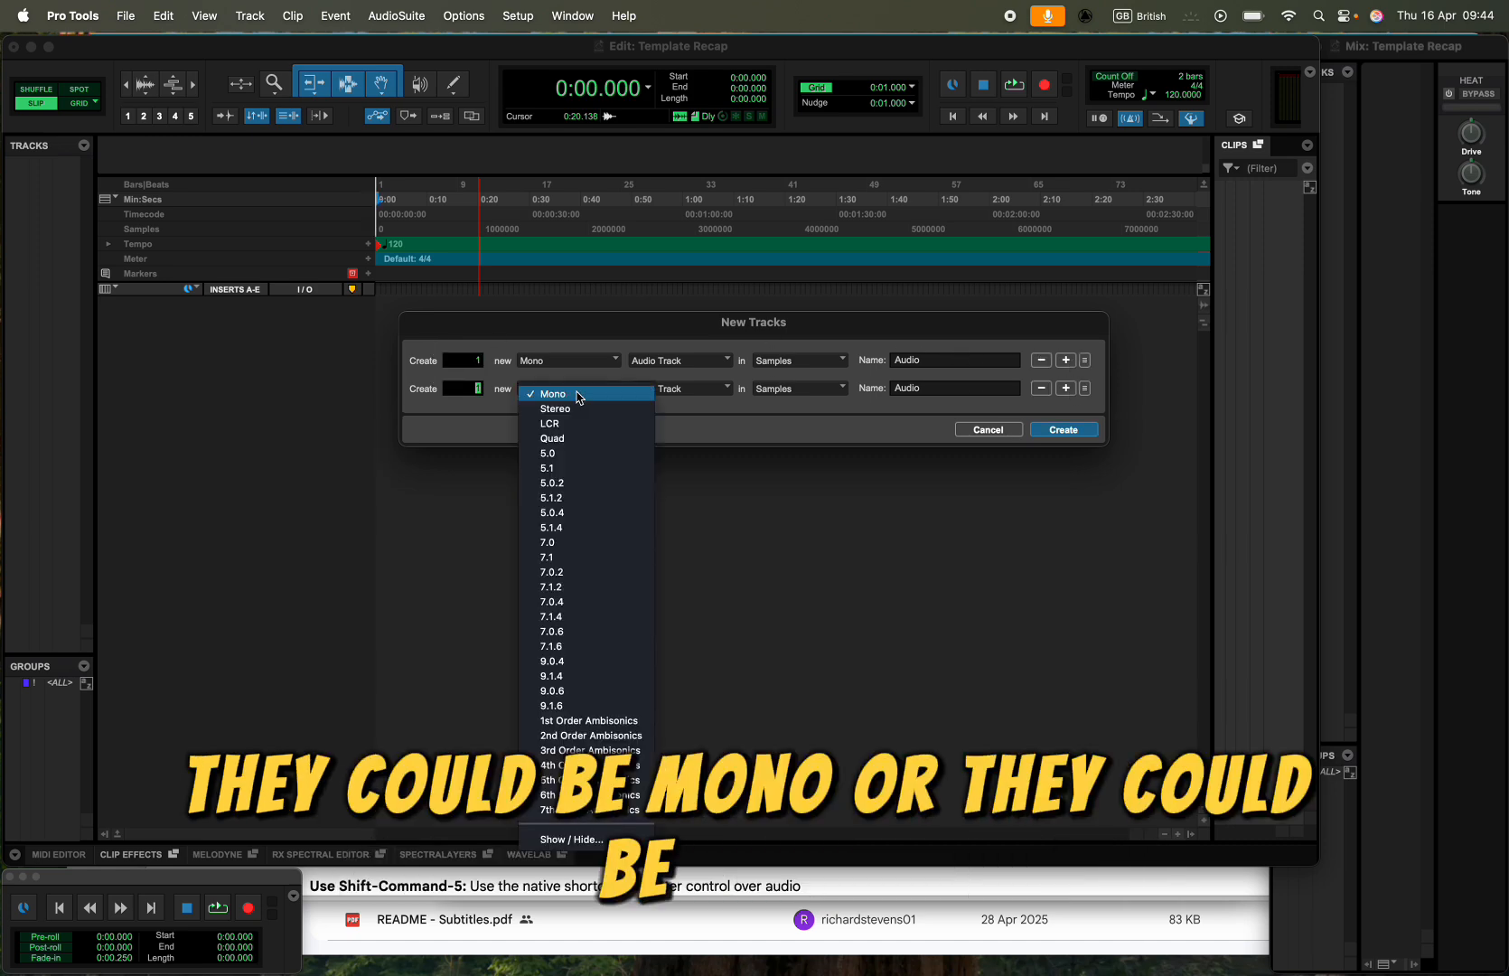
left_click(572, 416)
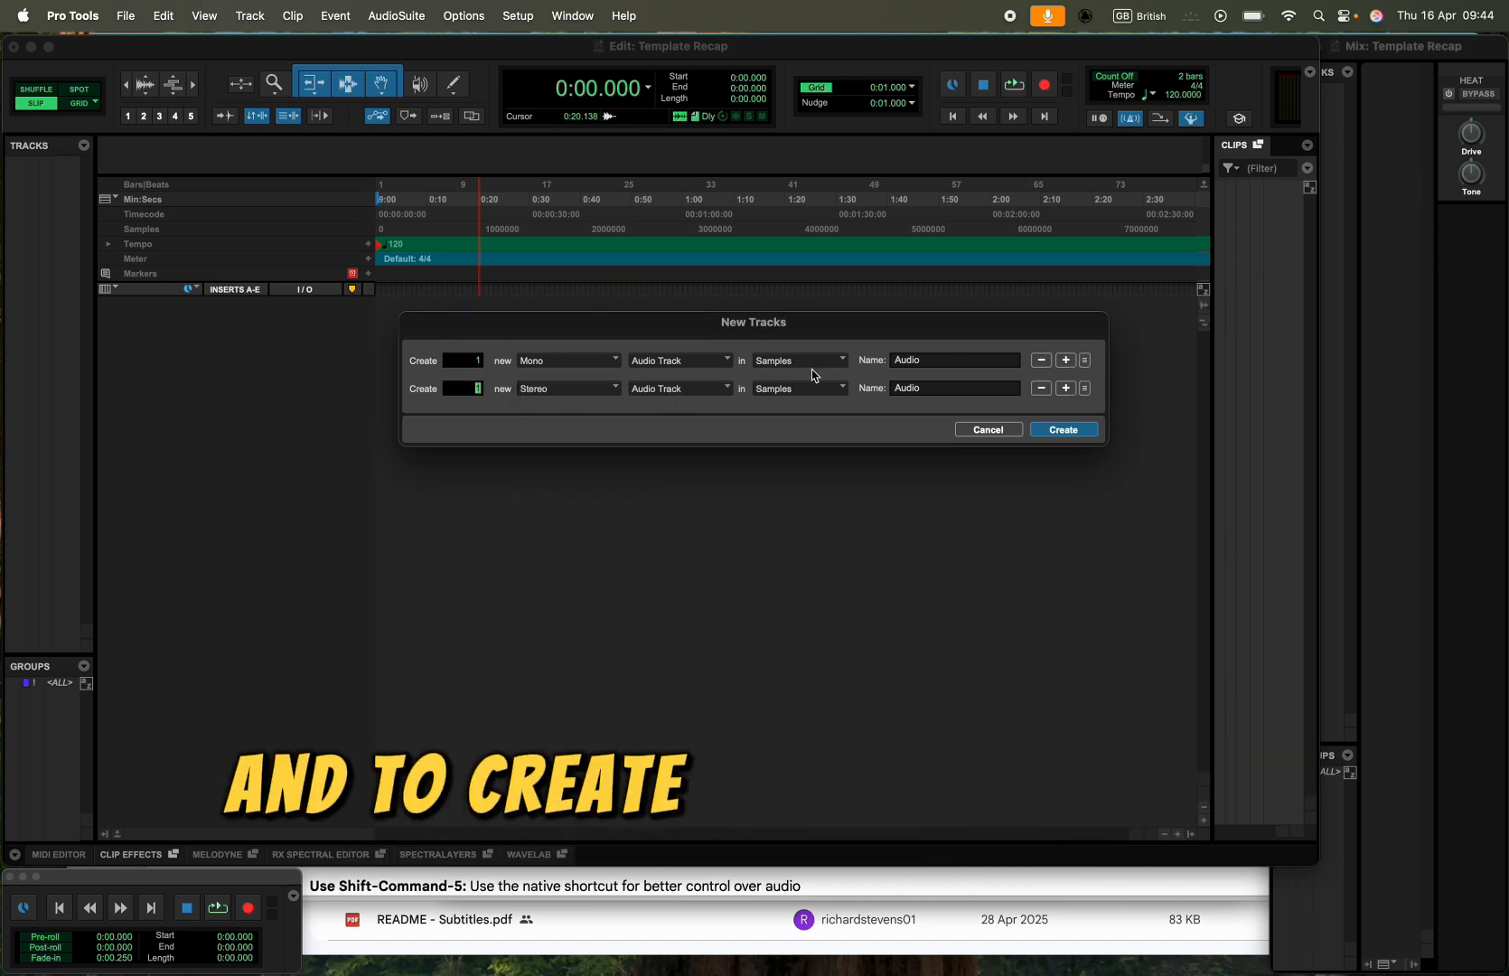
- Examine the new-track command, the channel width choices and the available track types for the rows
left_click(249, 15)
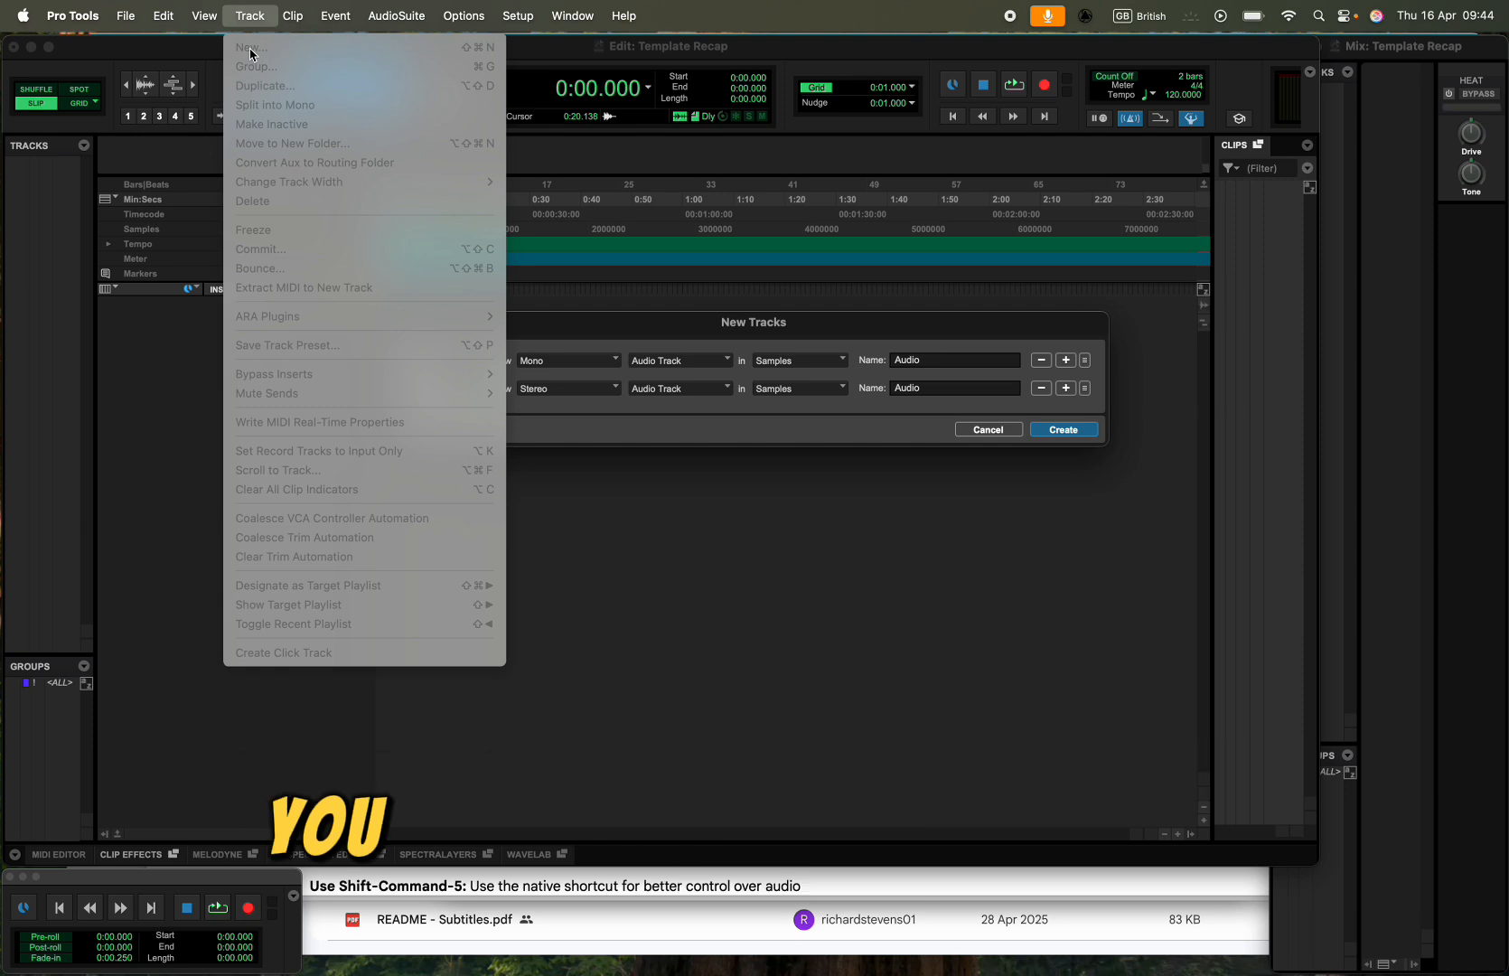
left_click(513, 385)
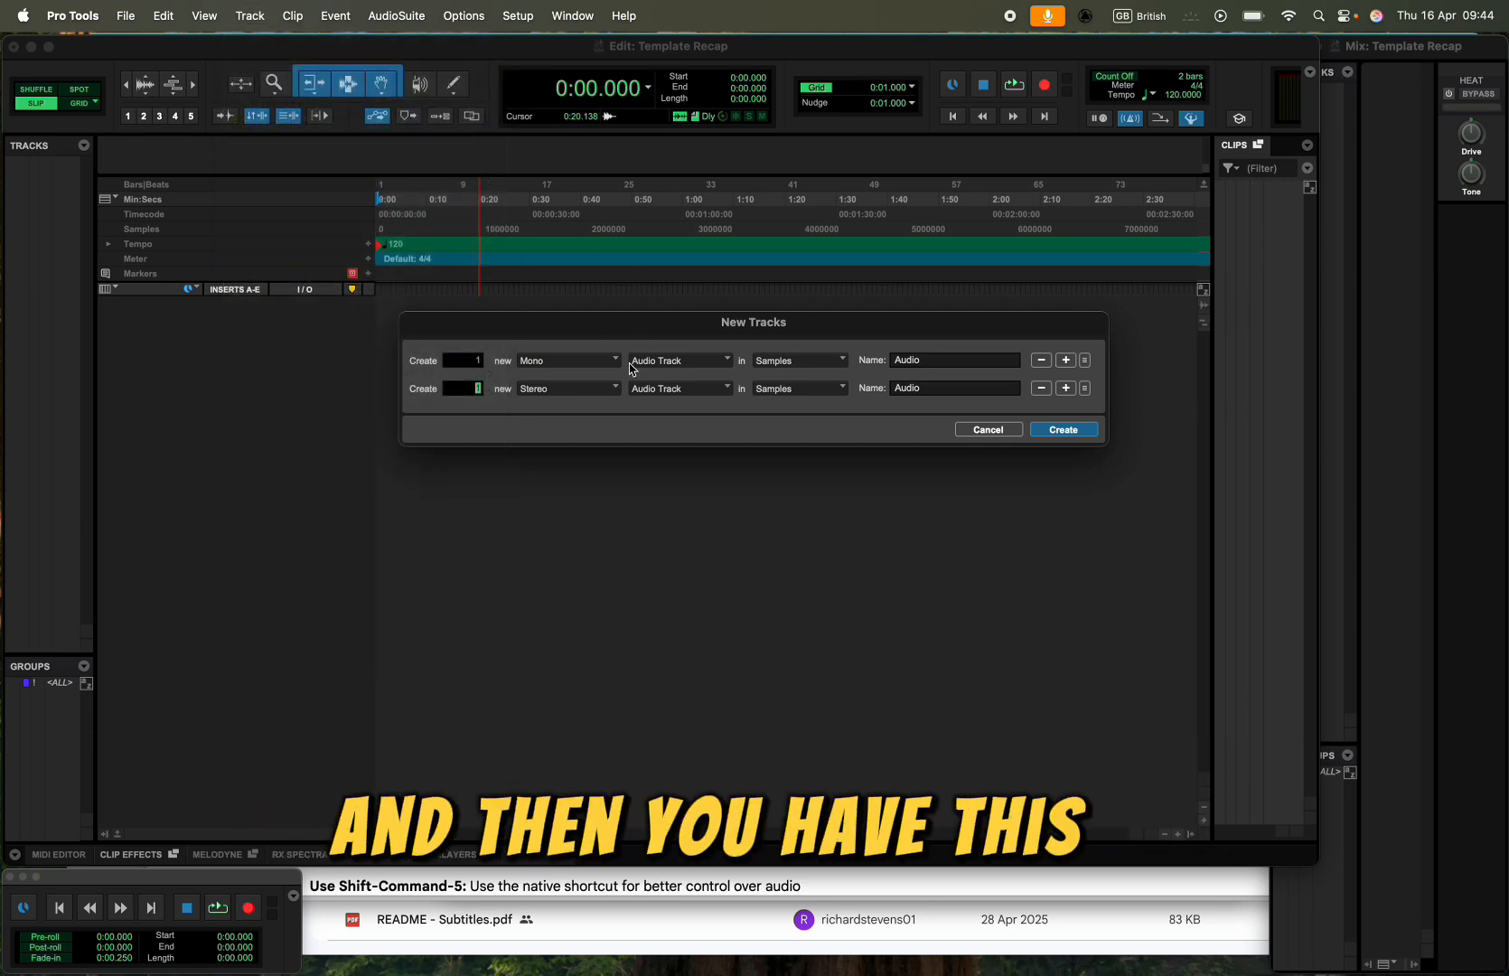
left_click(556, 360)
left_click(560, 347)
left_click(568, 388)
left_click(575, 346)
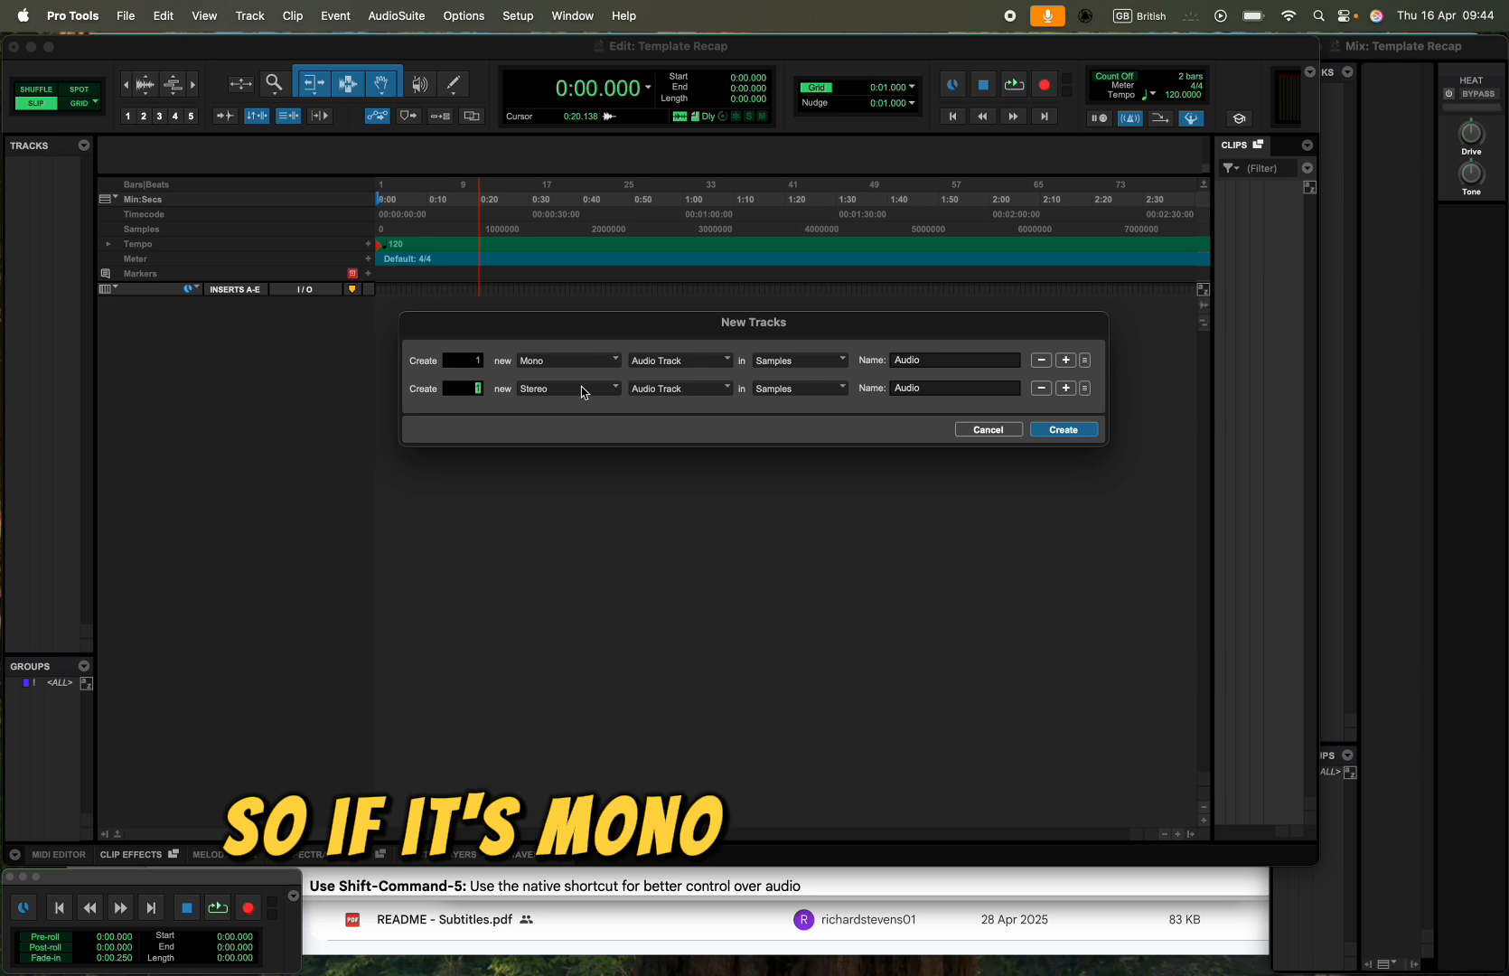
left_click(712, 361)
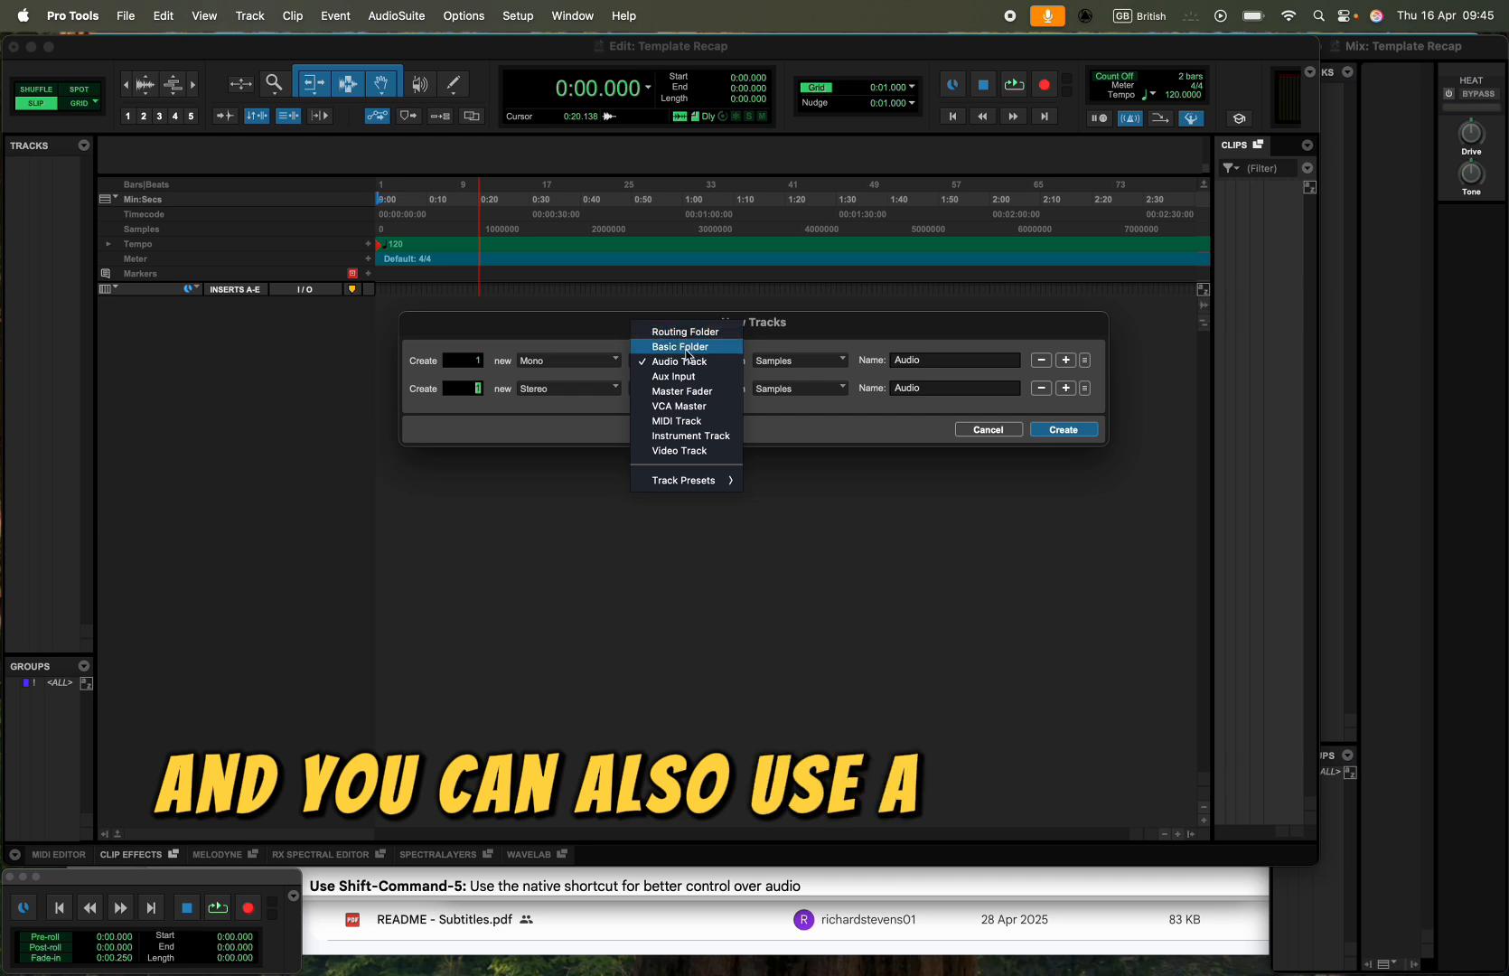
left_click(558, 343)
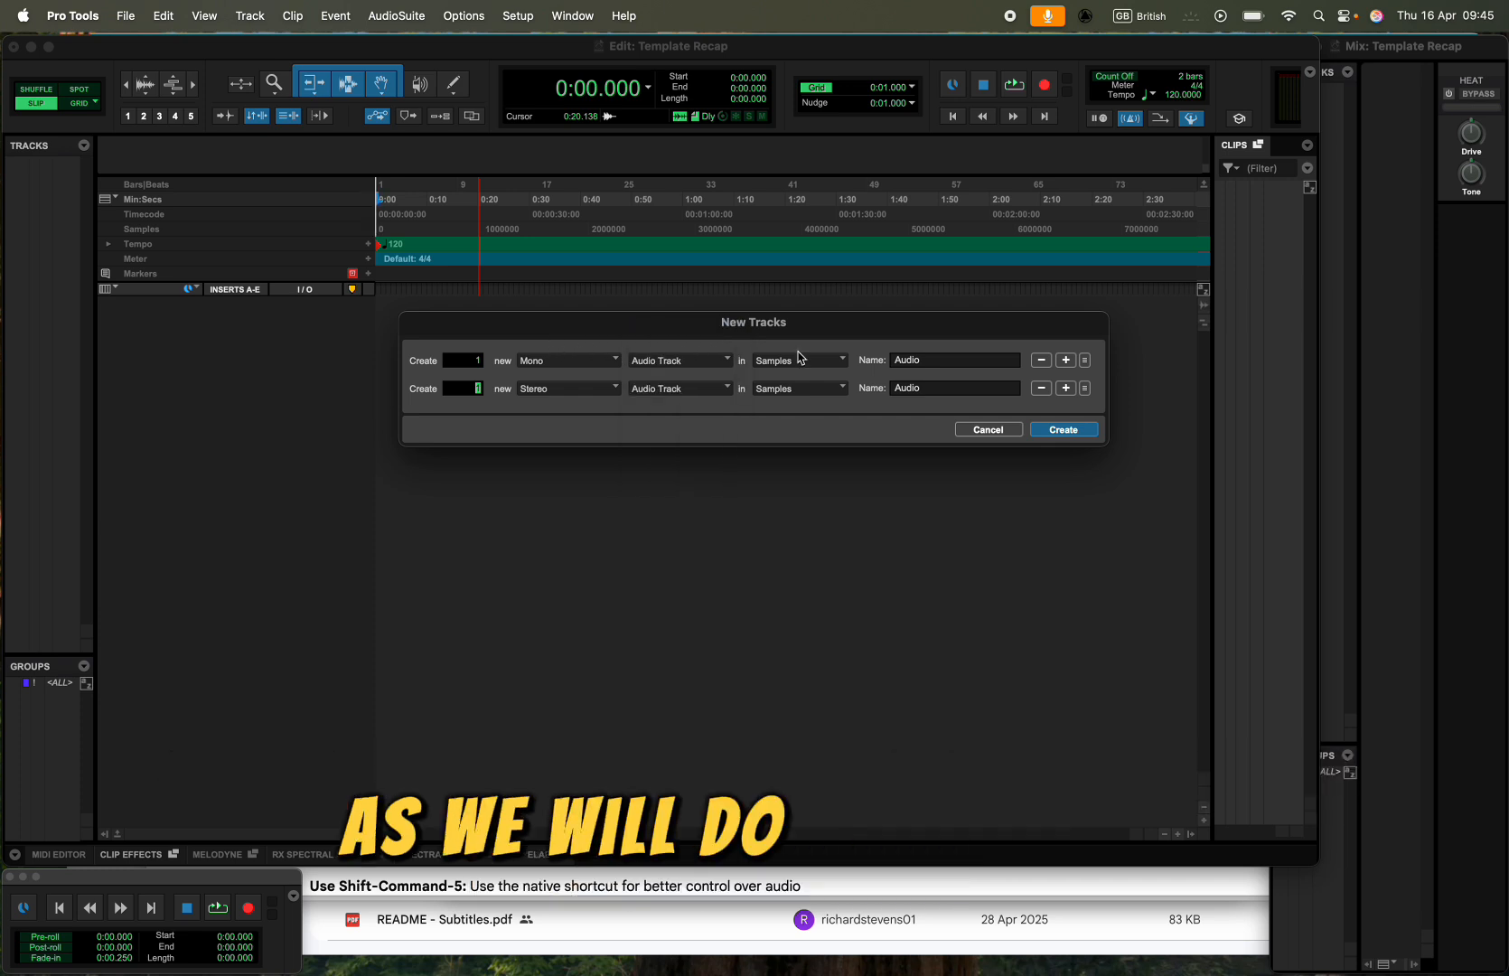
- Set the mono audio row to 5 tracks and the stereo audio row to 2 tracks
left_click(471, 362)
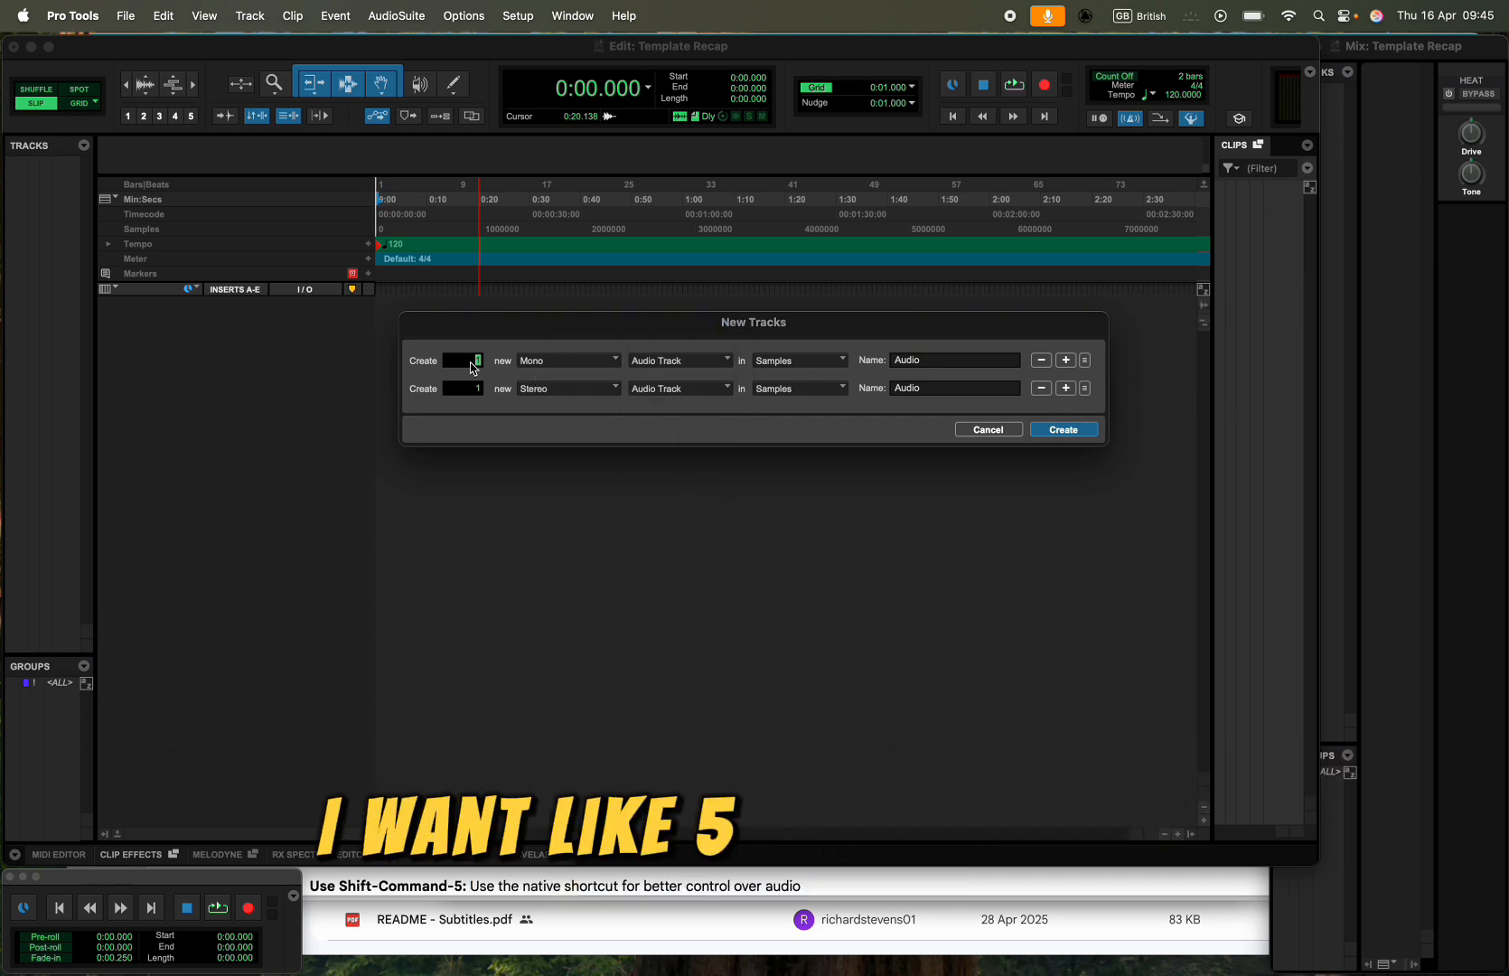
type("5")
left_click(477, 389)
type("2")
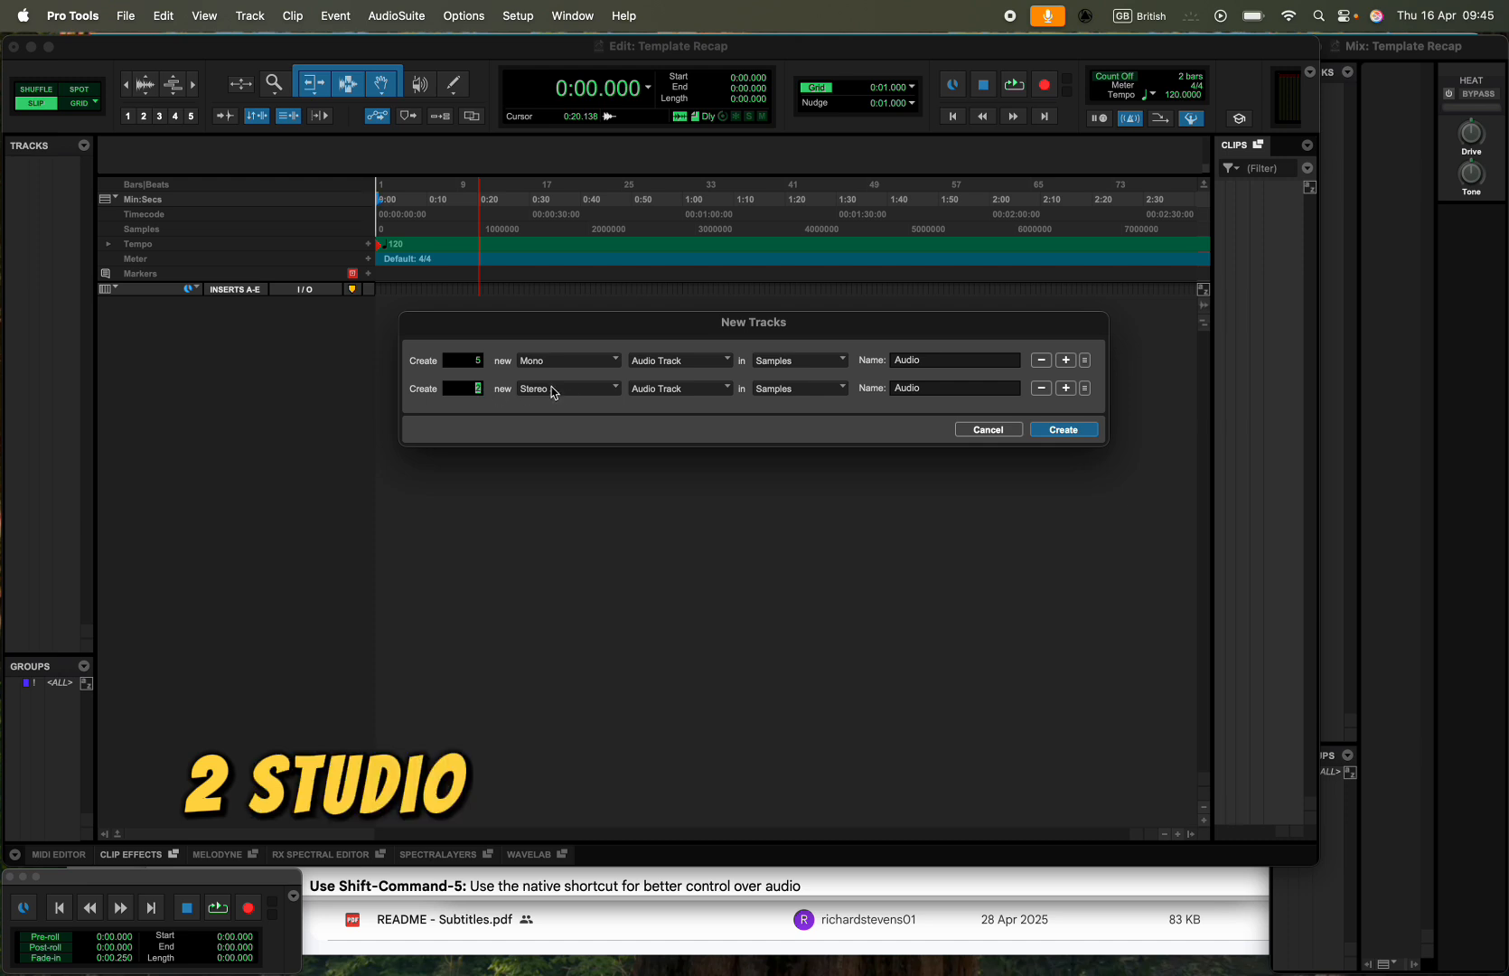
- Add a third row to the new tracks list and set its type to Basic Folder
left_click(1066, 389)
left_click(569, 416)
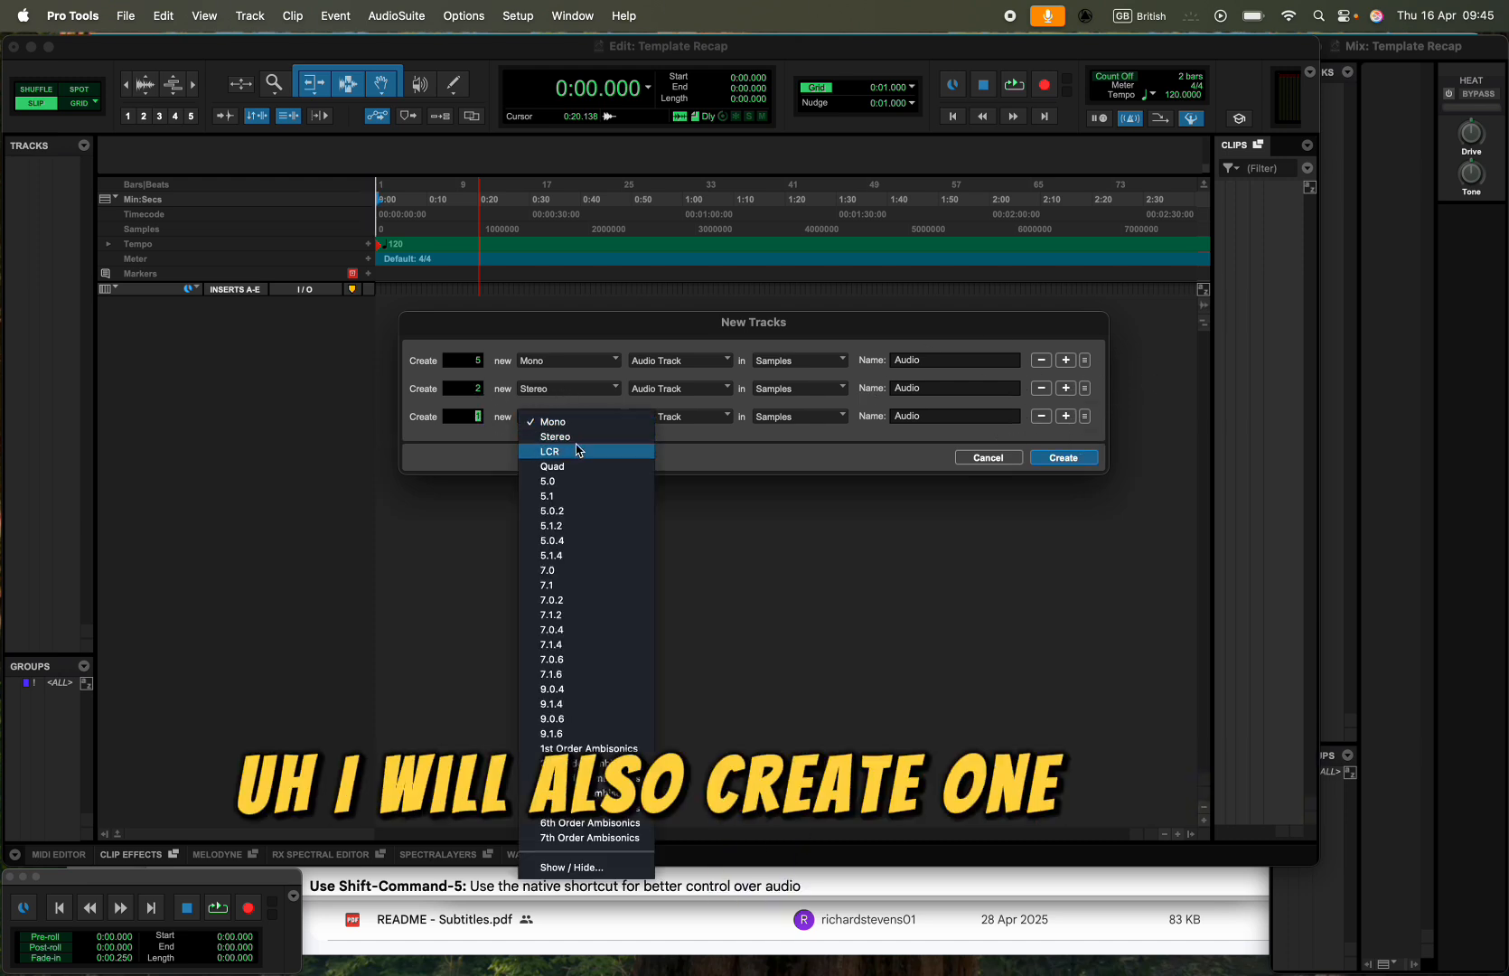
left_click(499, 441)
left_click(678, 416)
left_click(666, 405)
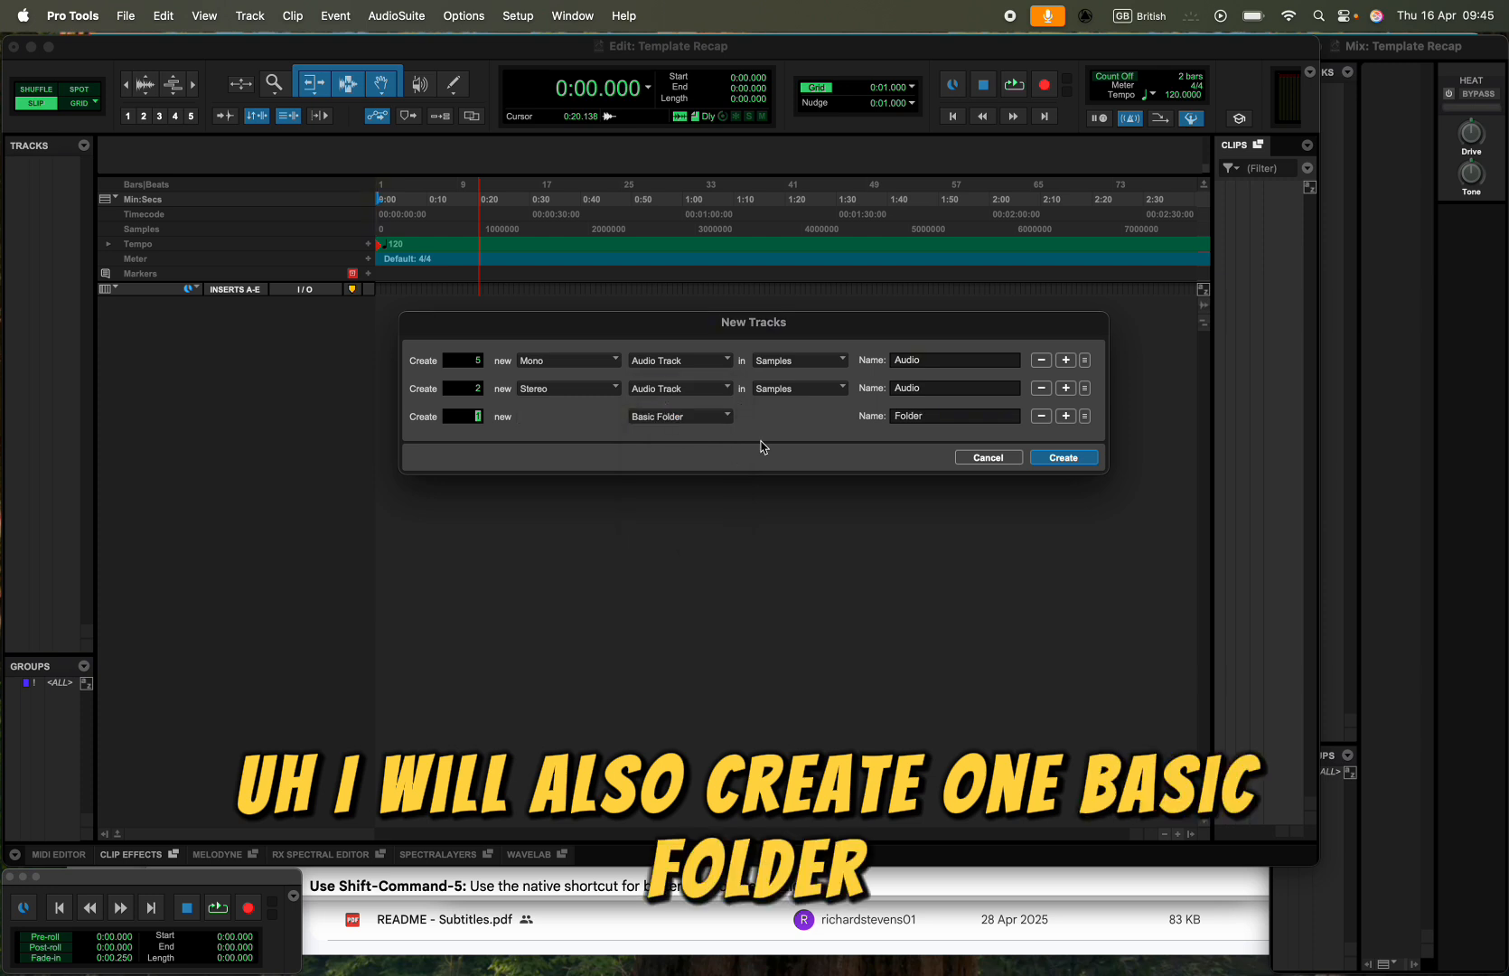
- Name the basic folder SFX, the mono audio tracks SFX and the stereo audio tracks SFX S
double_click(942, 415)
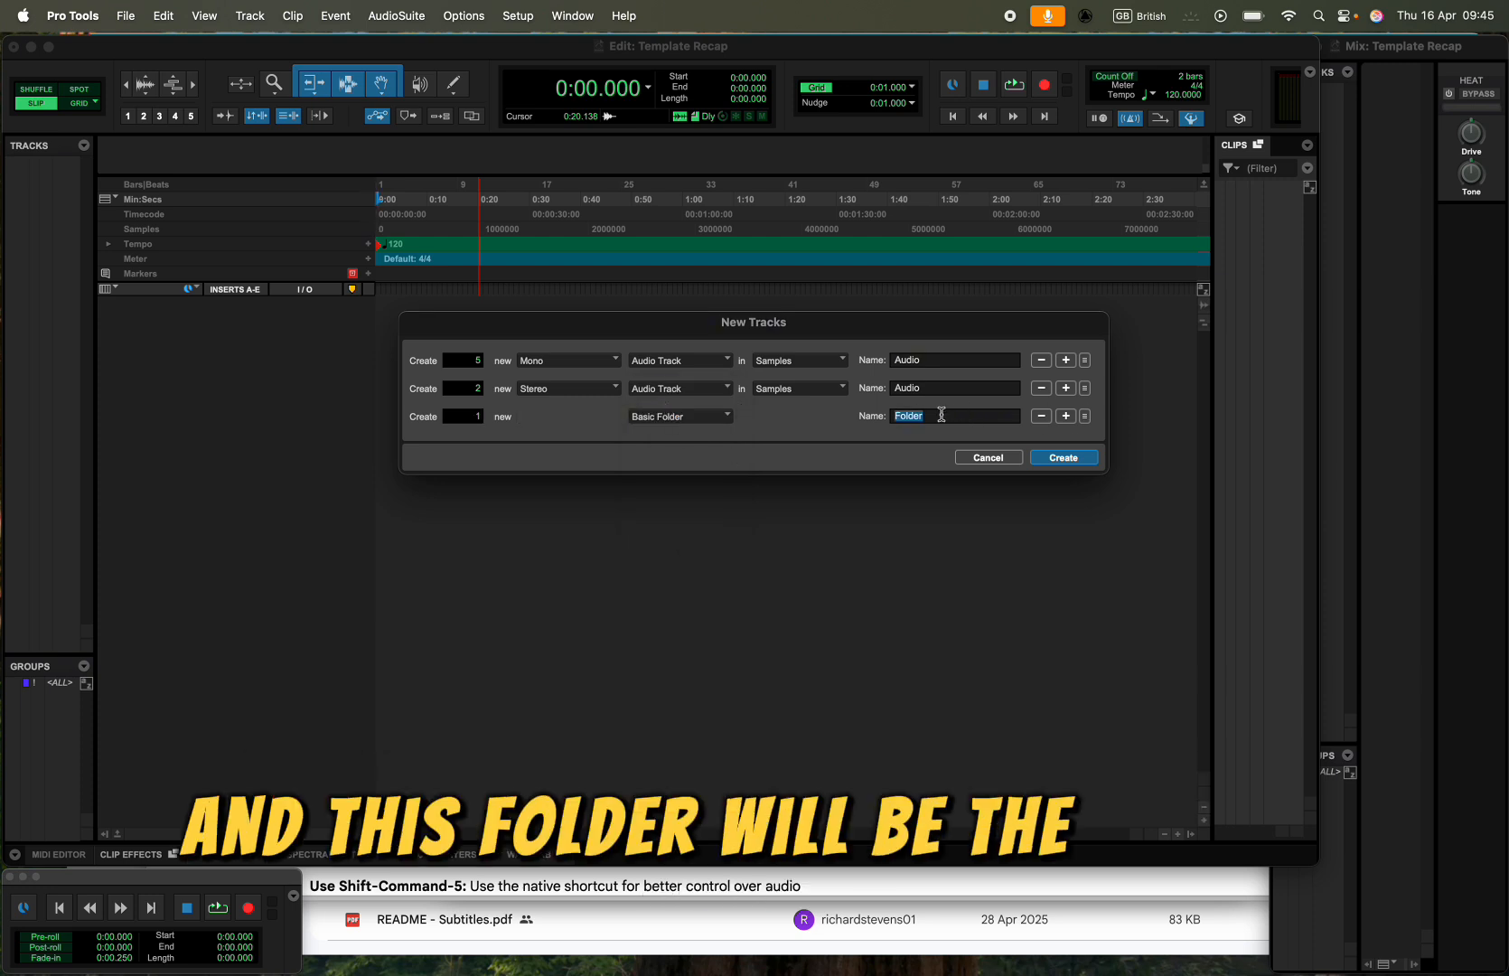
type("Effe")
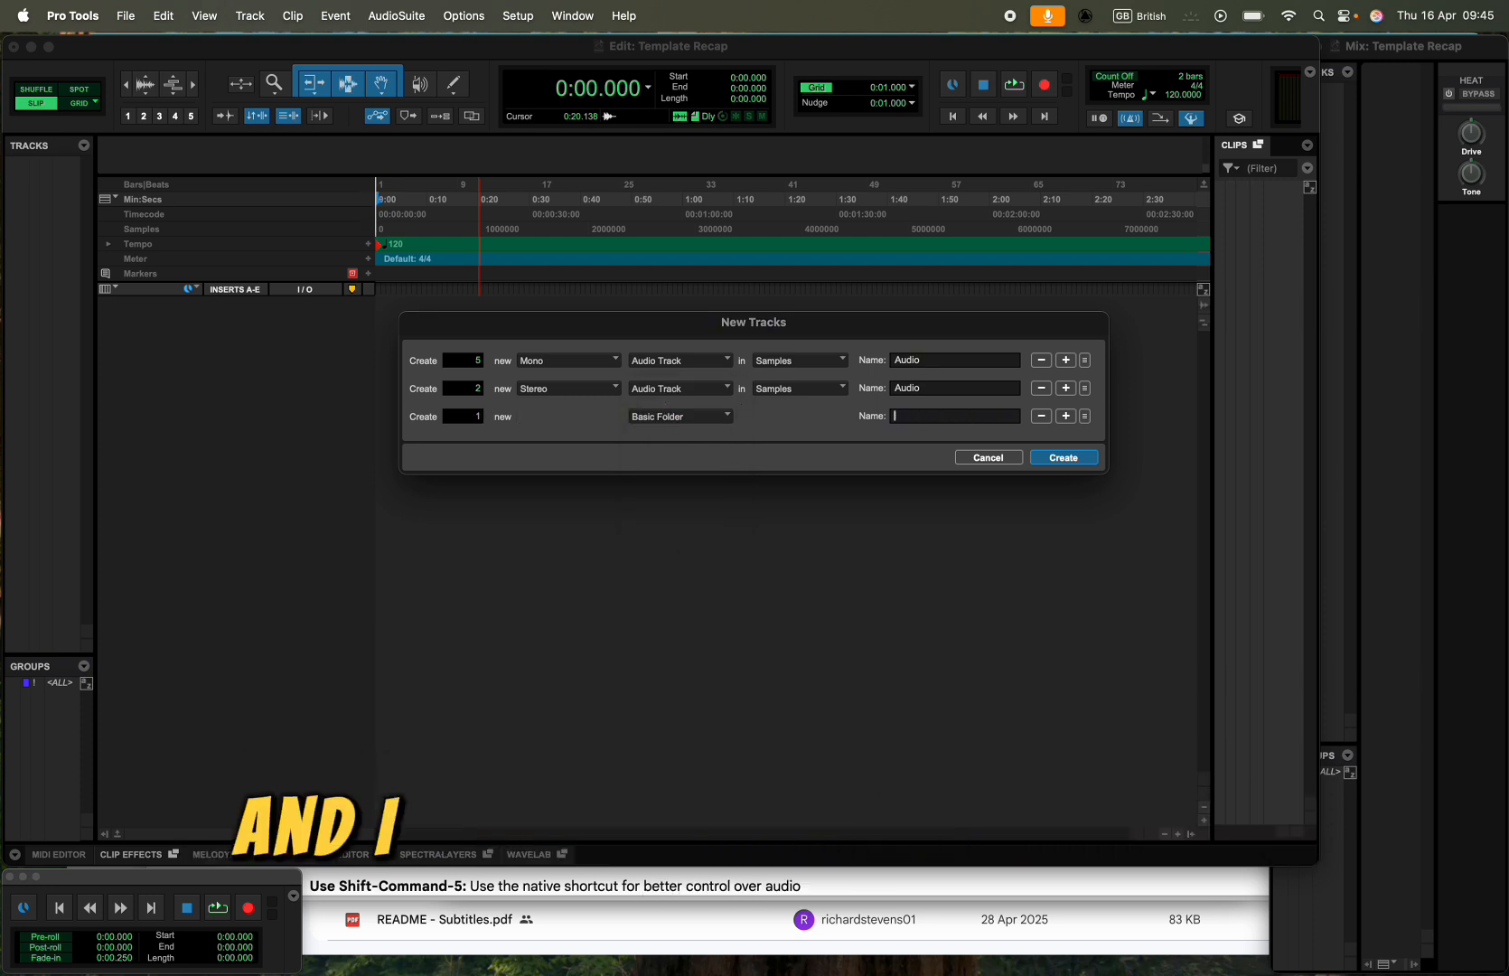
type("SFX")
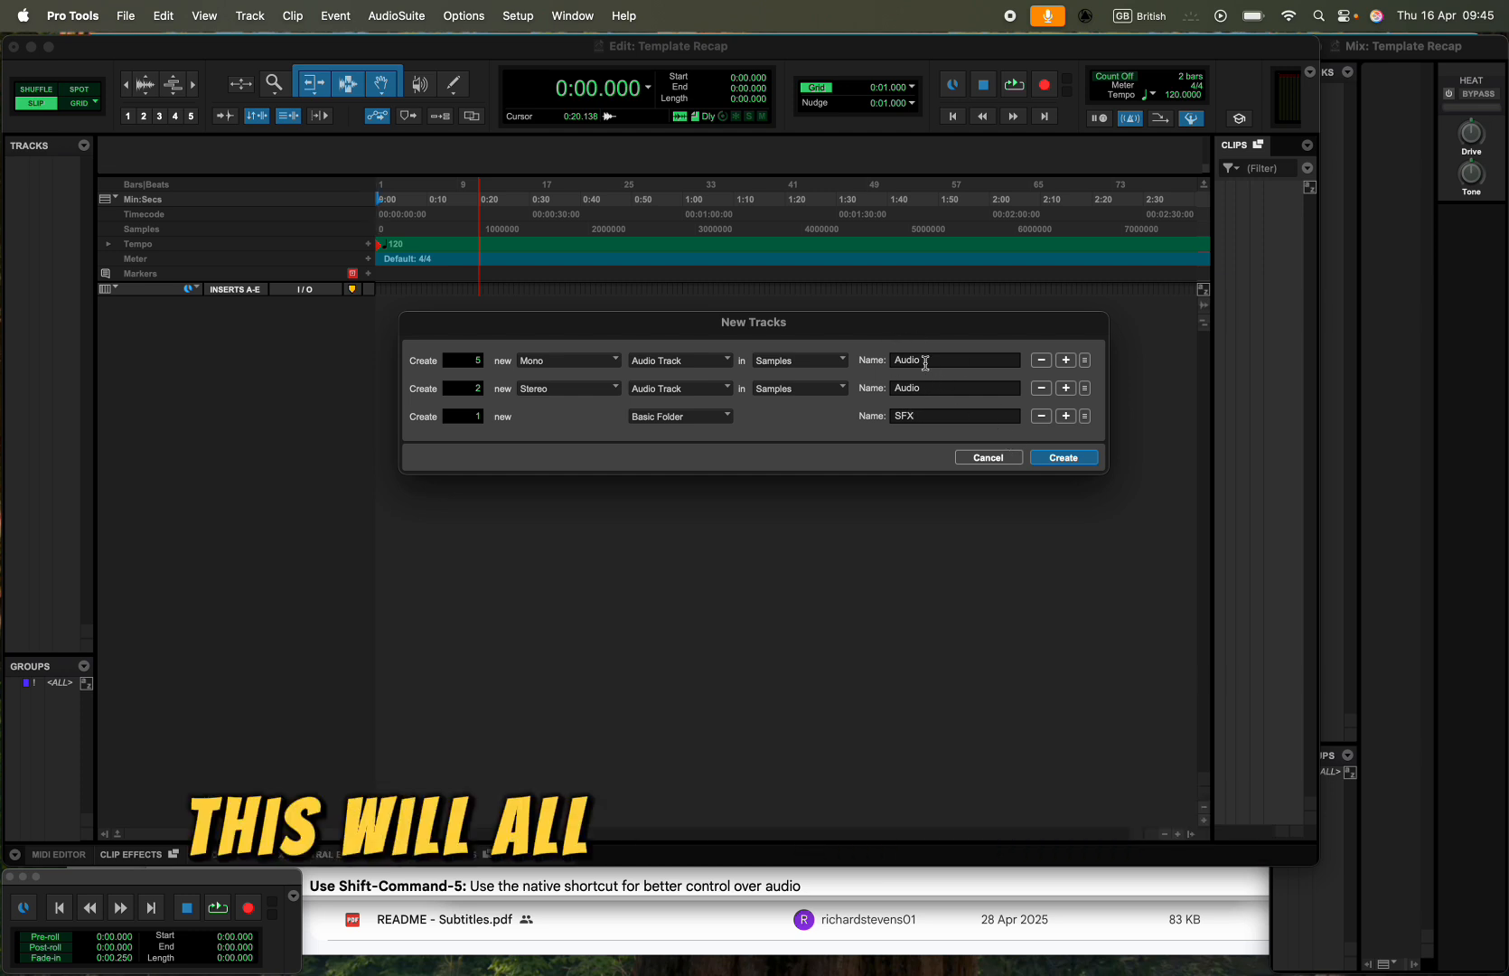
type("SFX")
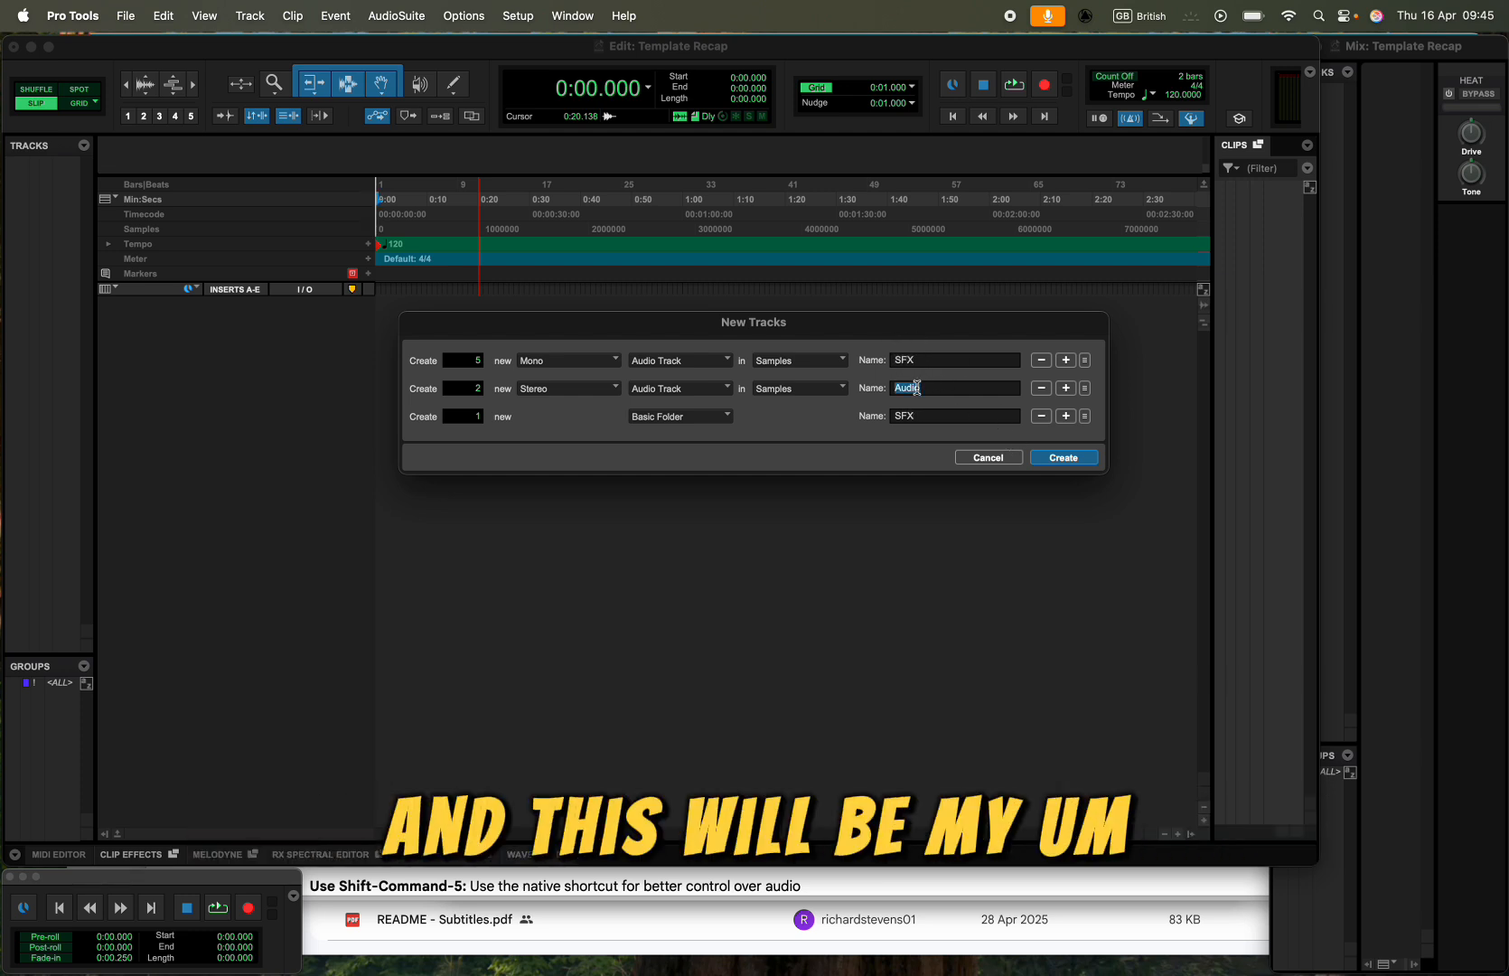
type("SFX S")
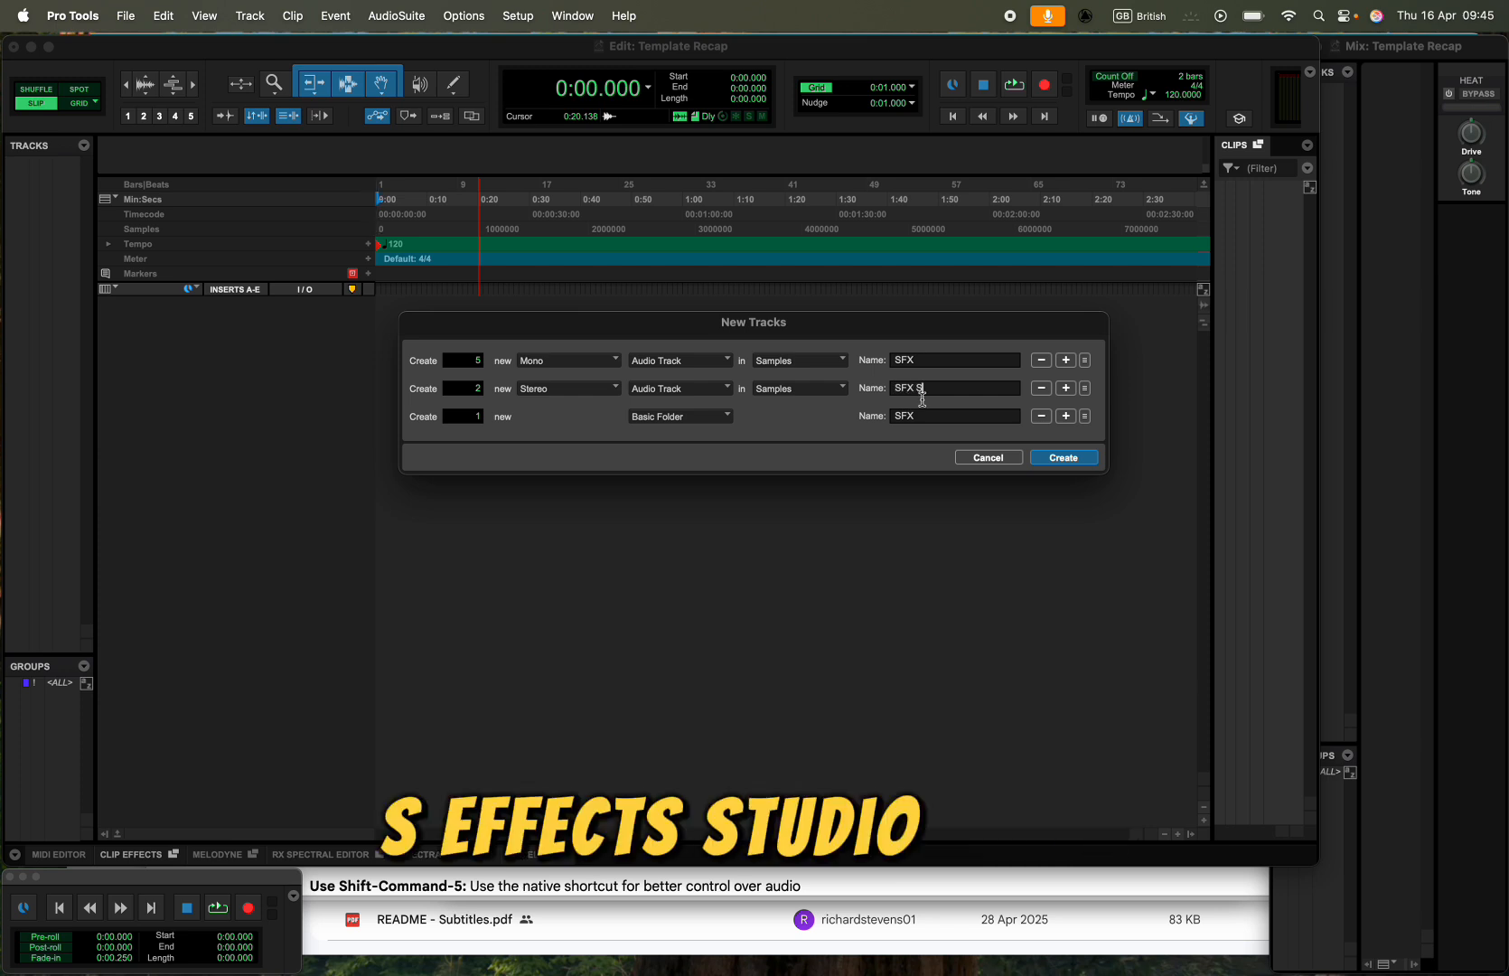
- Add a mono and a stereo audio track row below the SFX folder row
left_click(1066, 418)
left_click(583, 444)
left_click(583, 447)
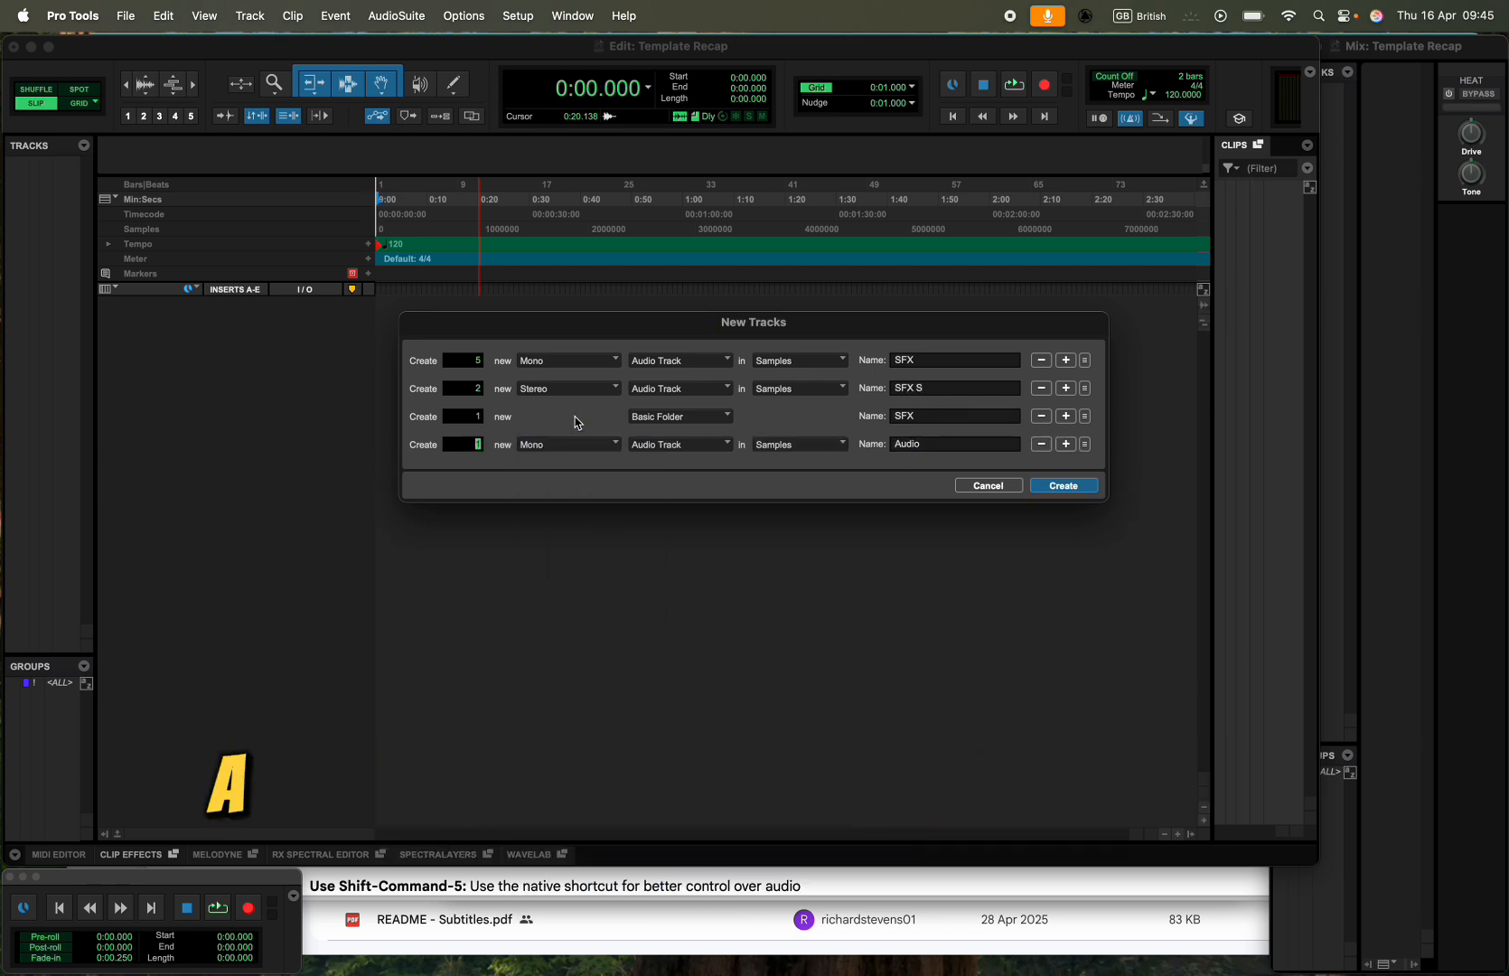
left_click(1066, 443)
left_click(579, 472)
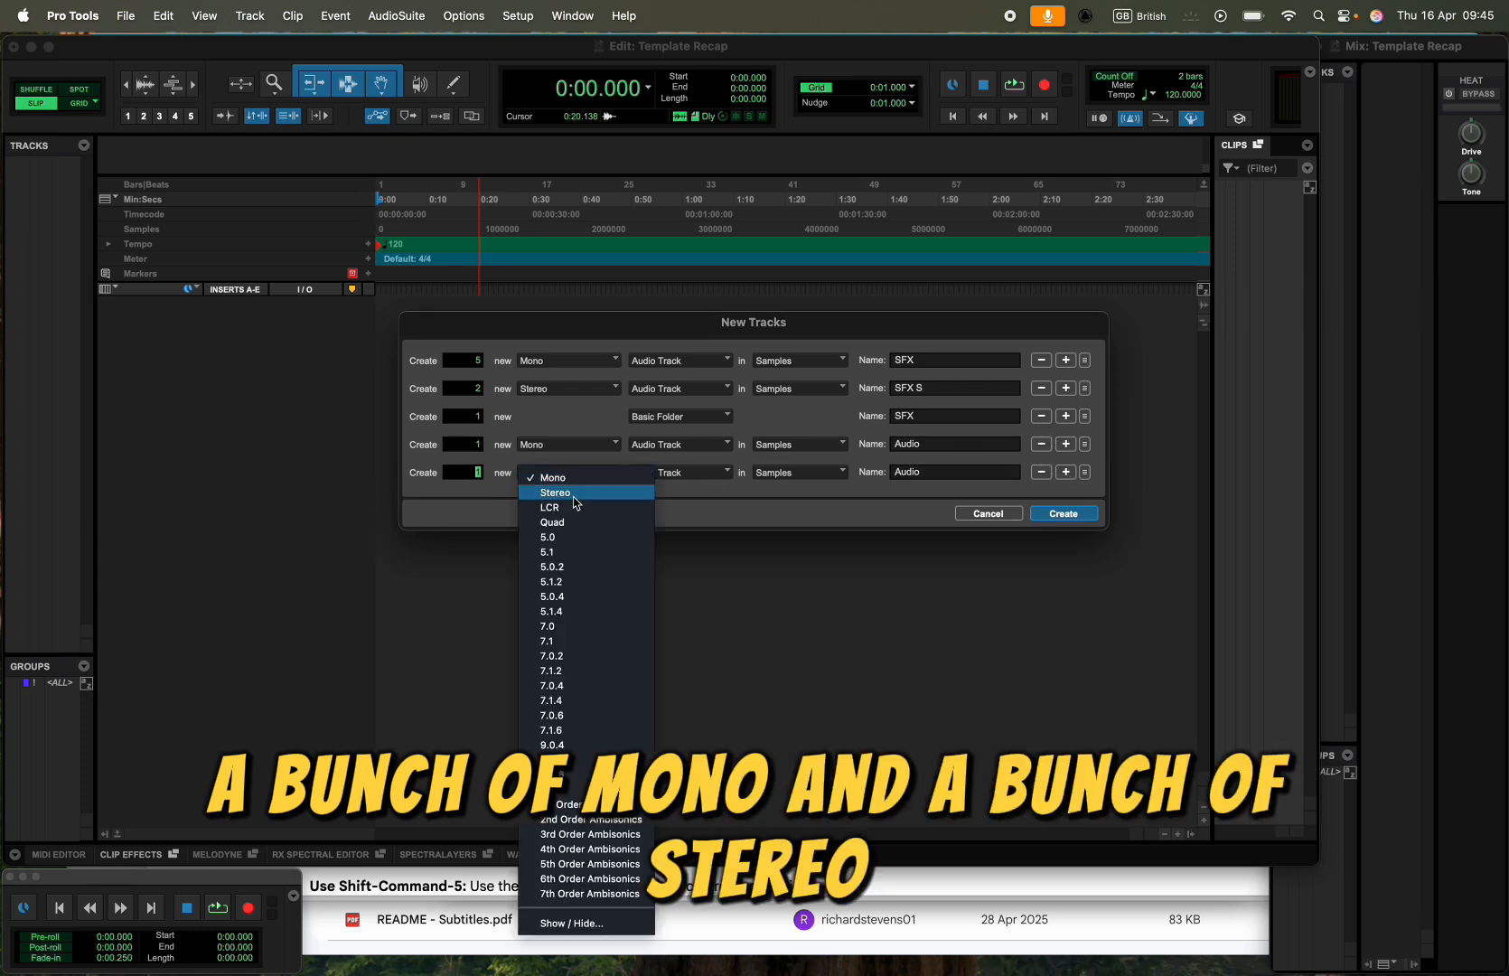
left_click(575, 492)
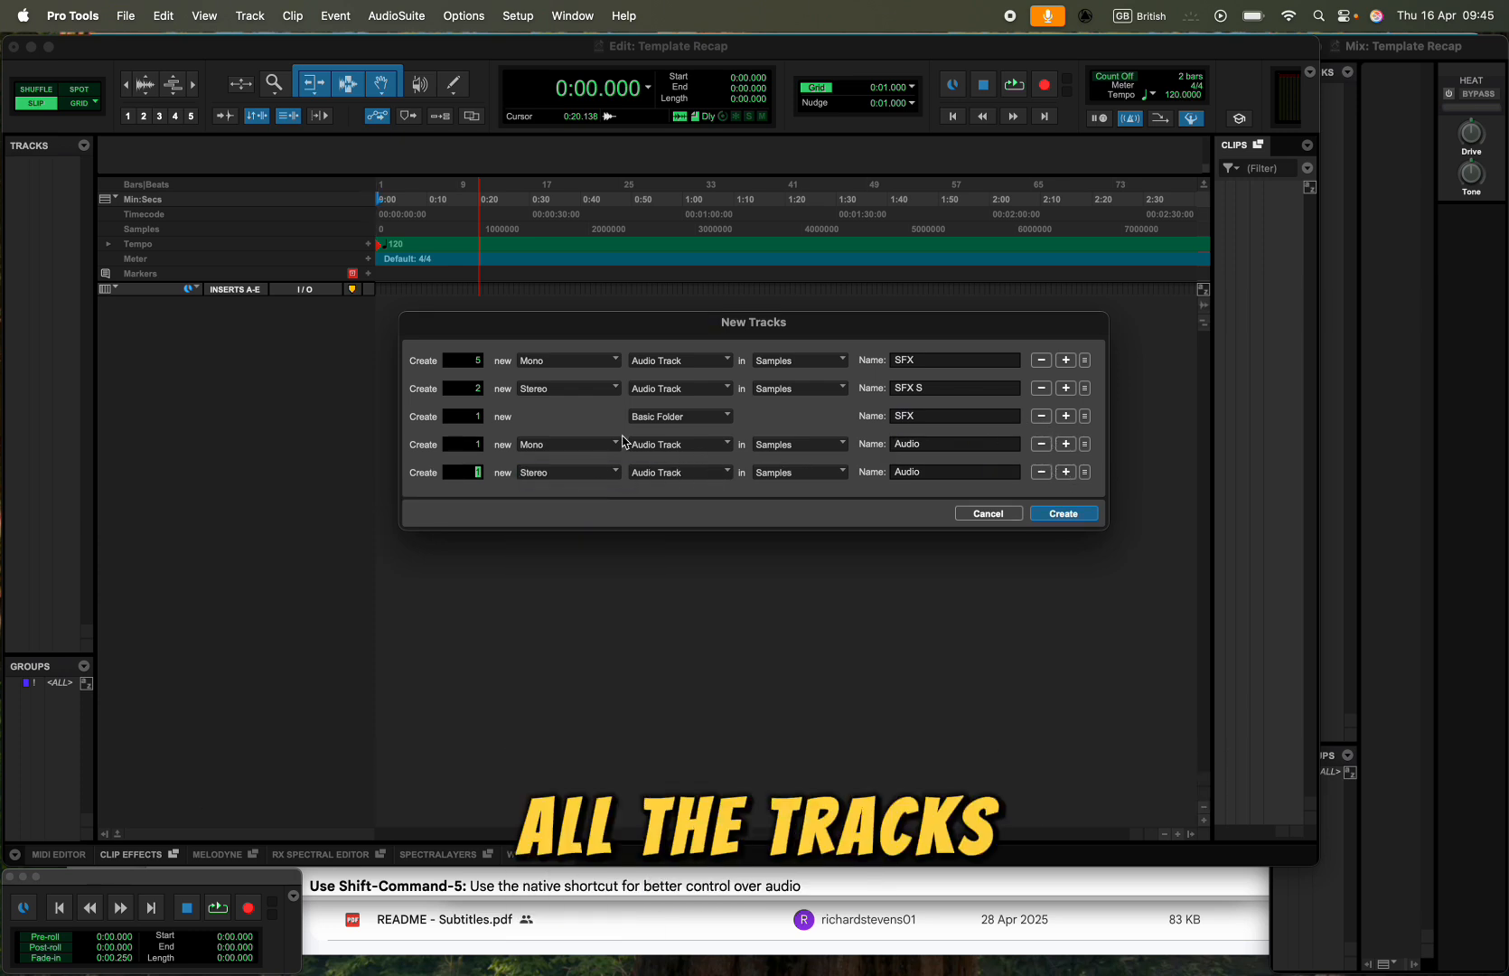
- Set the newly added rows to 5 mono tracks named MX and 2 stereo tracks named MX S
left_click(473, 445)
type("5")
left_click(477, 473)
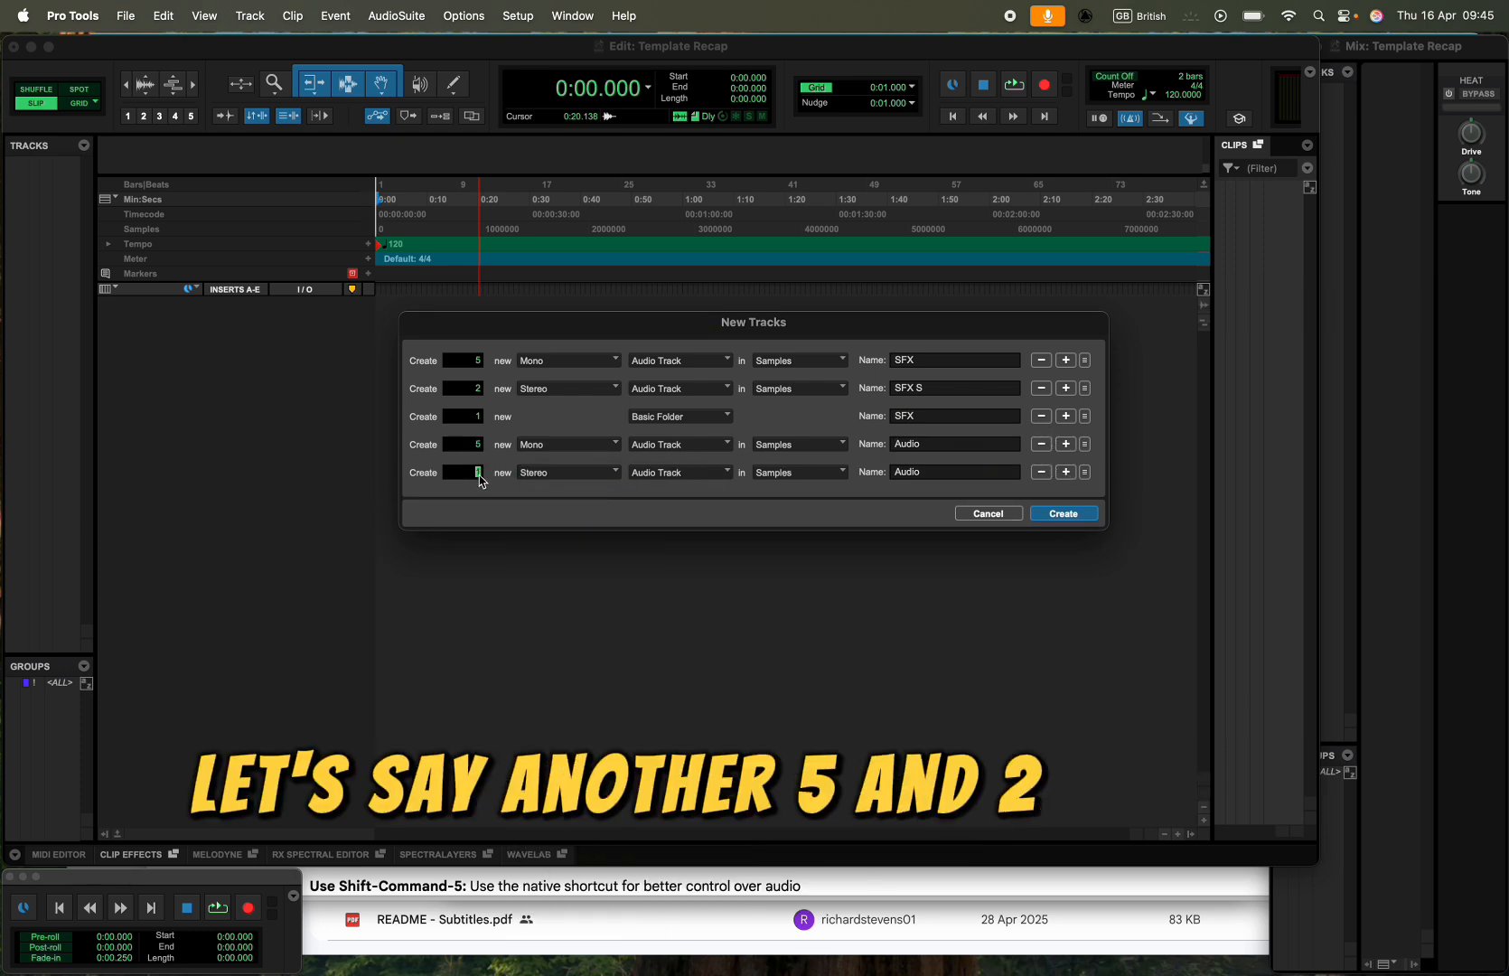
type("2")
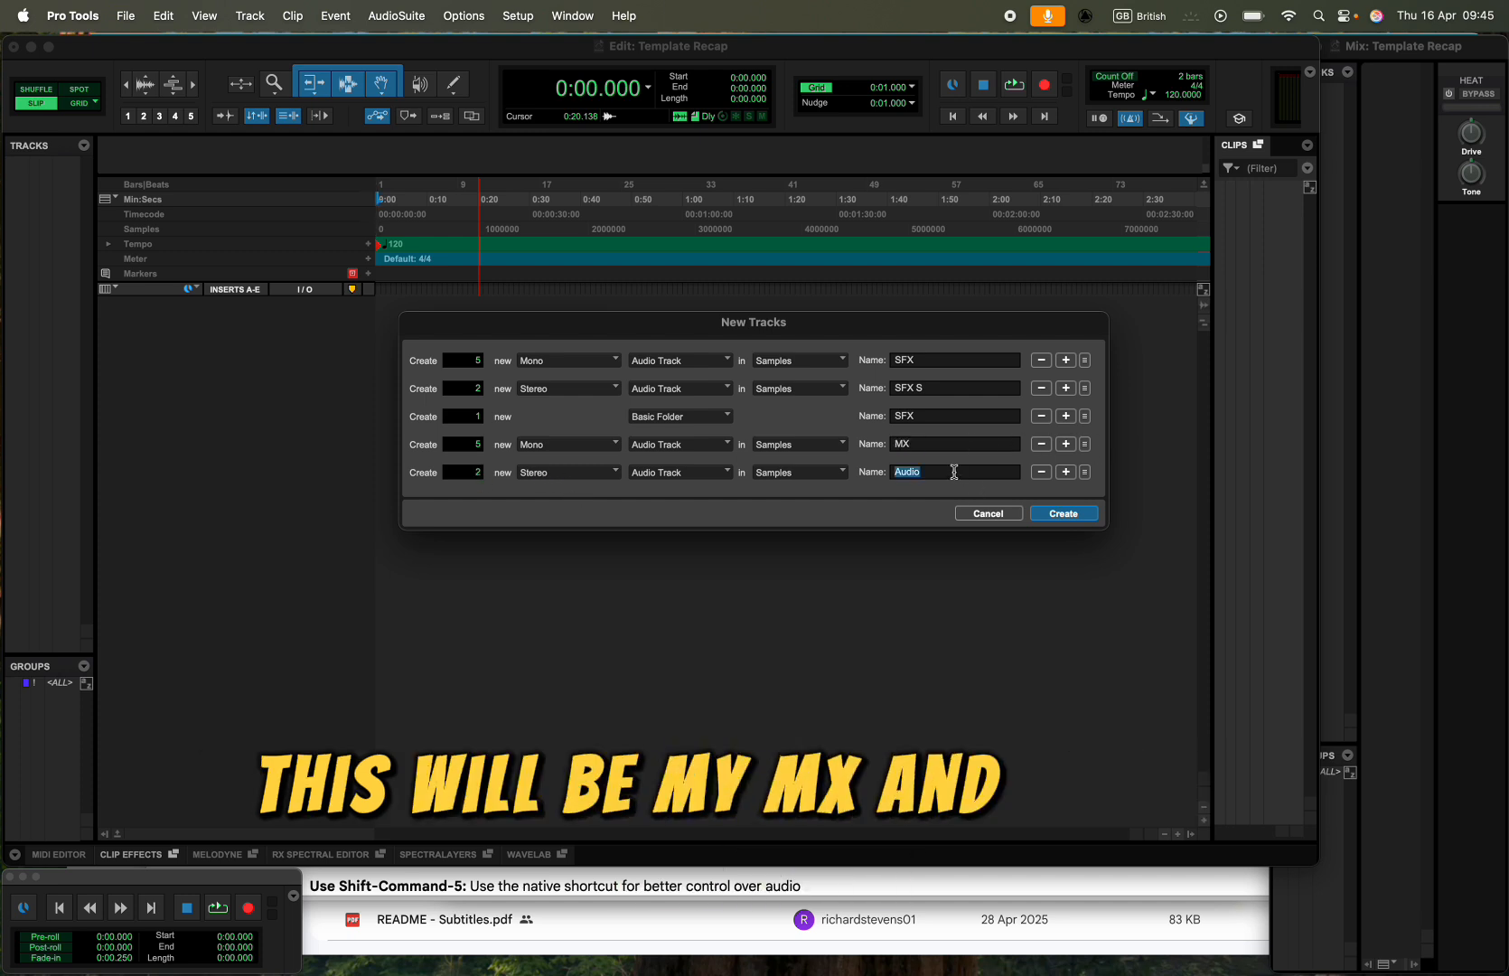
type("MX S")
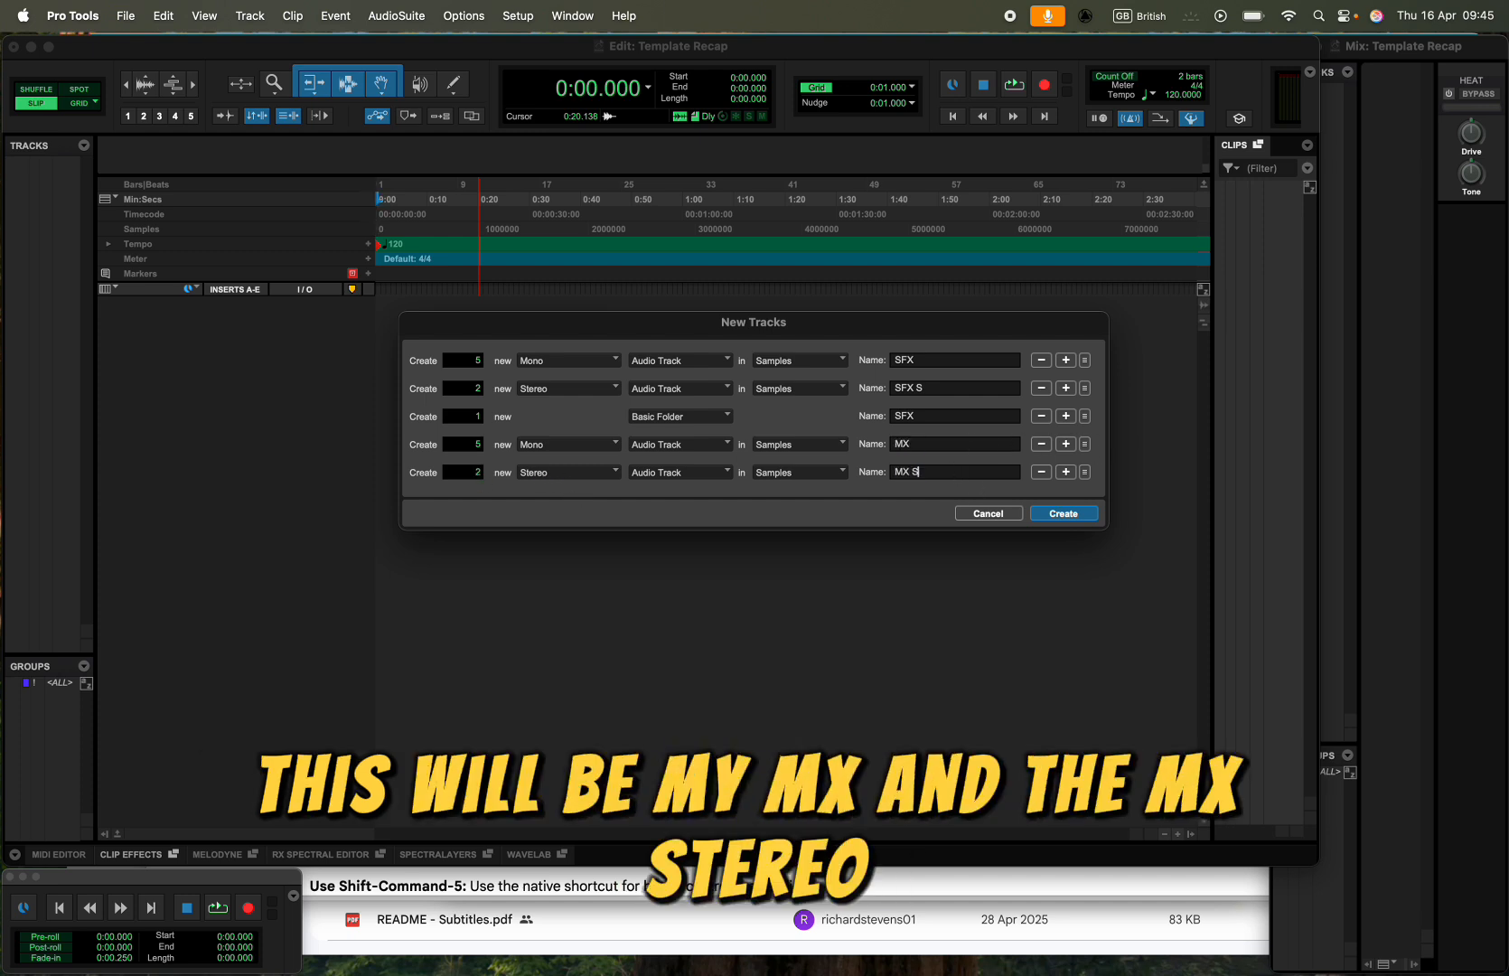
- Add a Basic Folder row named MX after the MX S row
left_click(1065, 471)
left_click(682, 501)
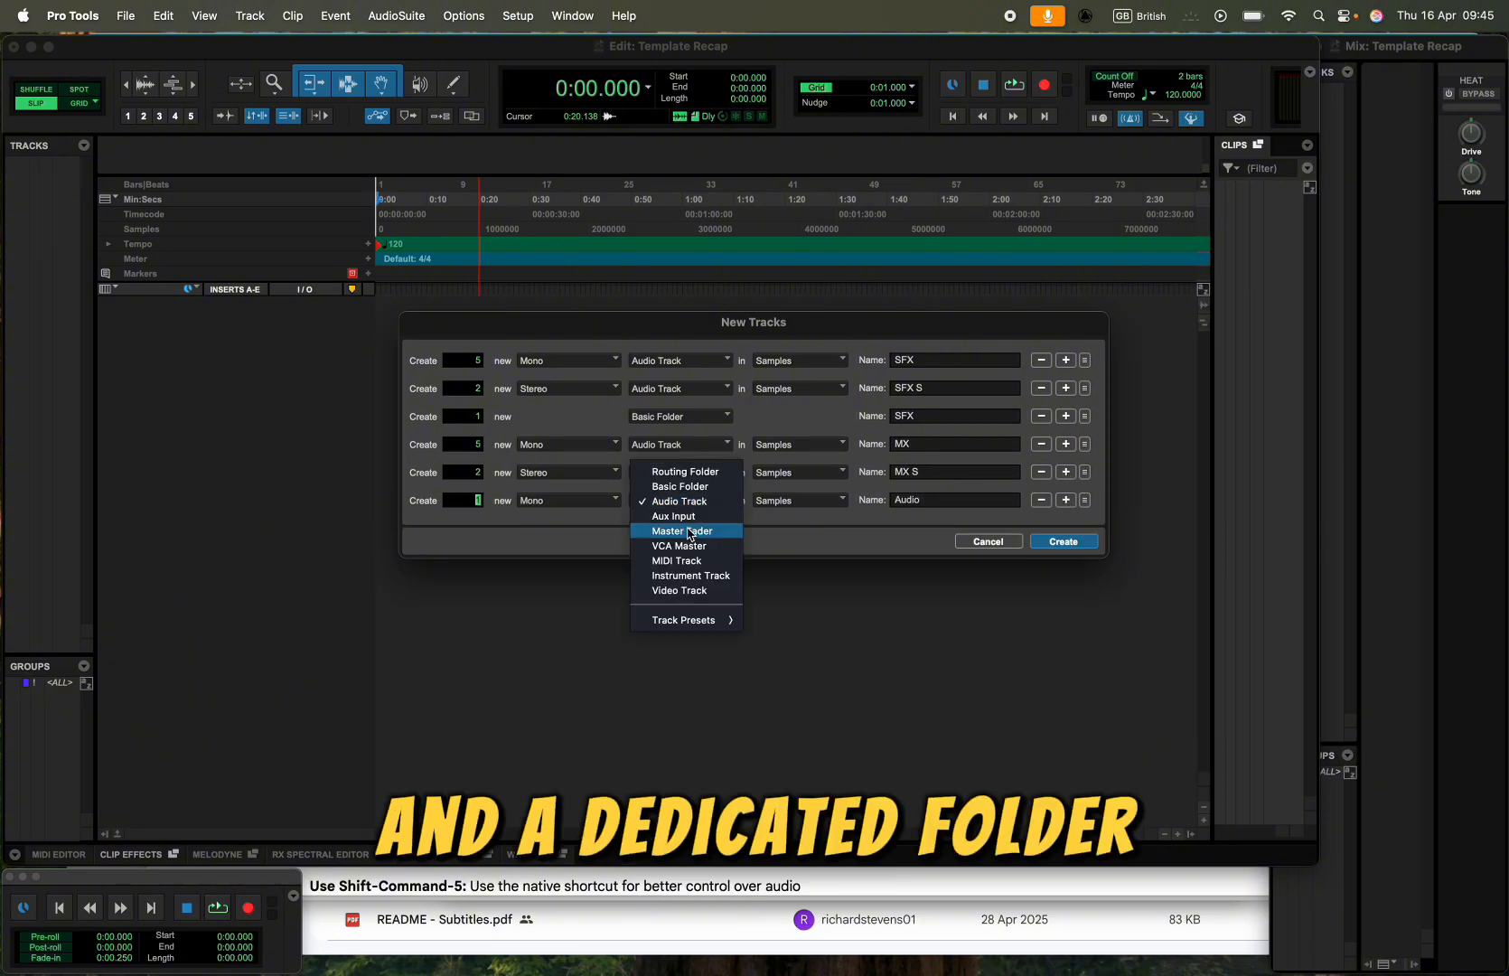
left_click(684, 481)
double_click(920, 496)
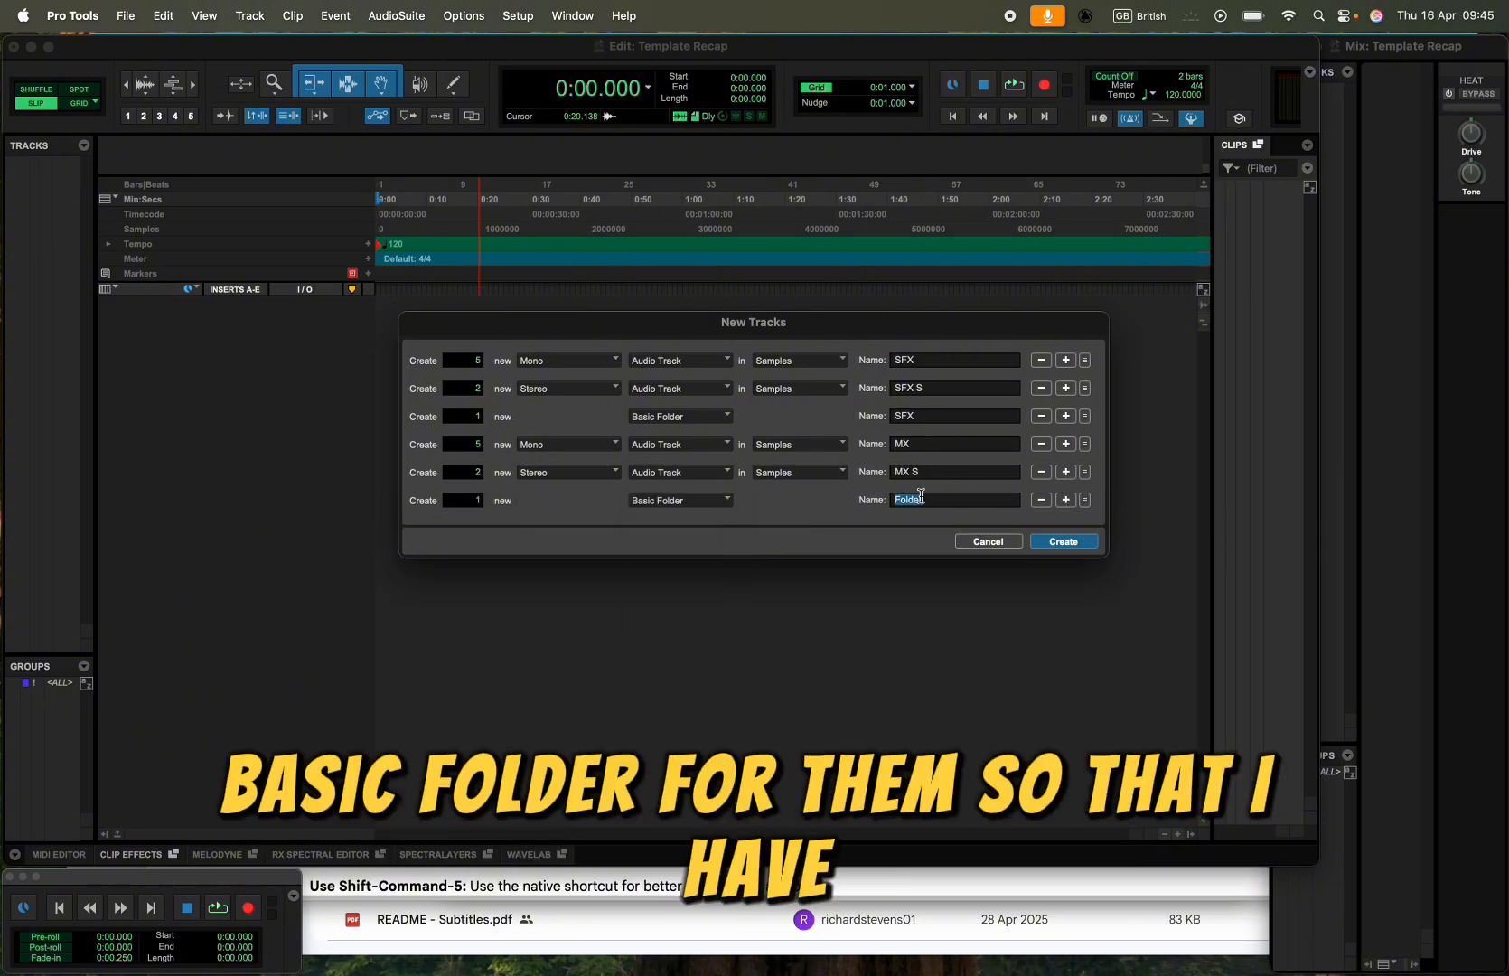
type("MX")
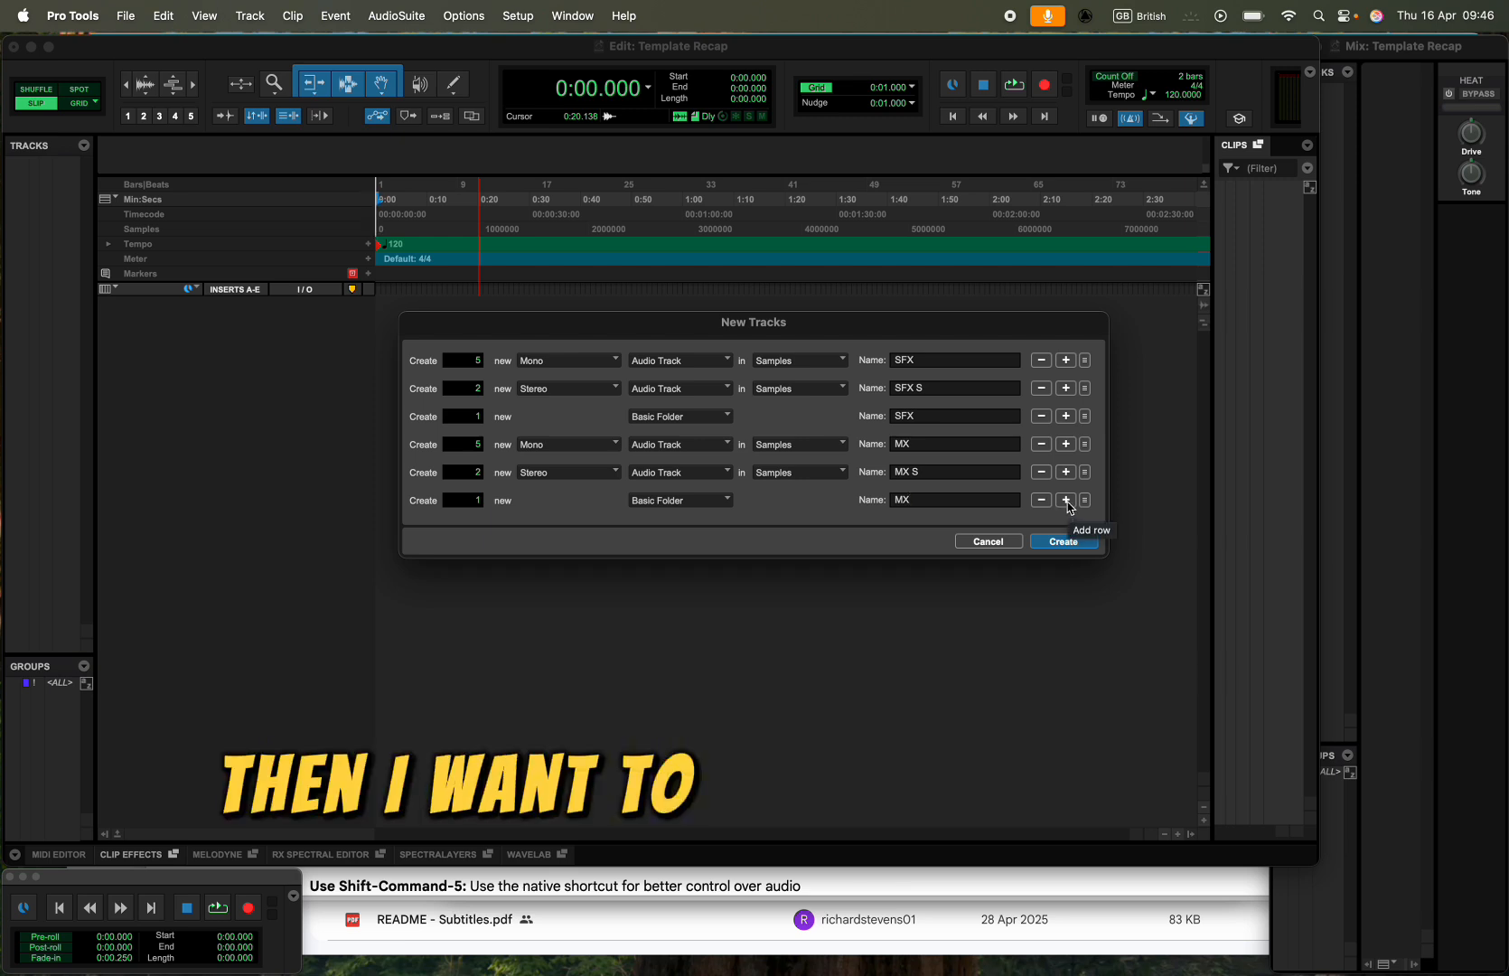
- Add two more audio track rows below the MX folder row, one mono and one stereo
left_click(1066, 502)
left_click(1066, 528)
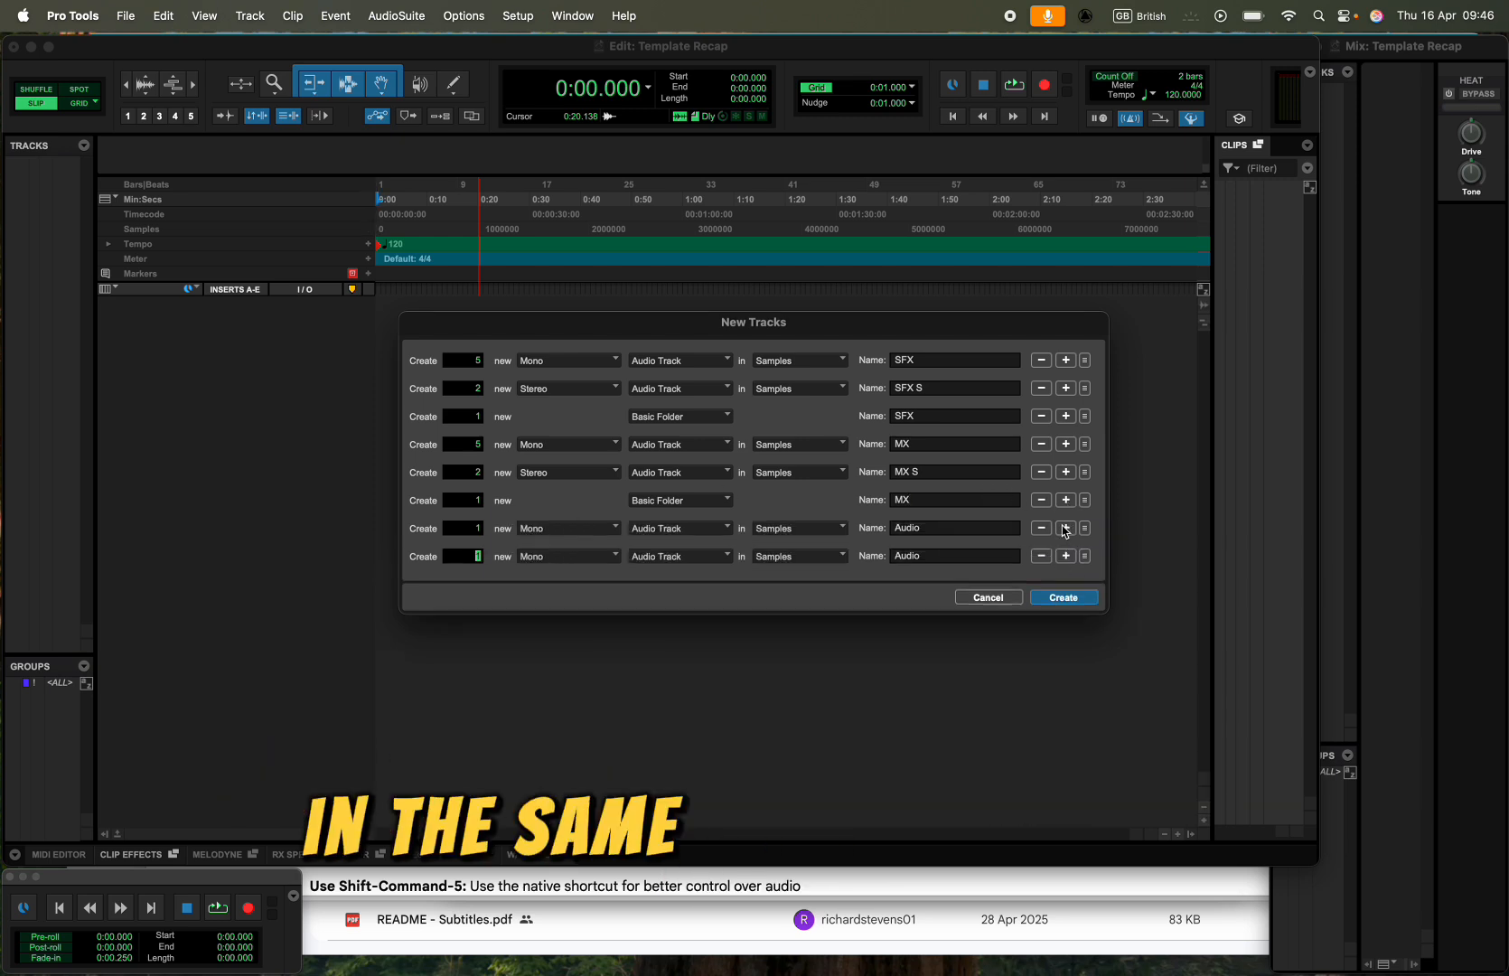
left_click(571, 557)
left_click(555, 507)
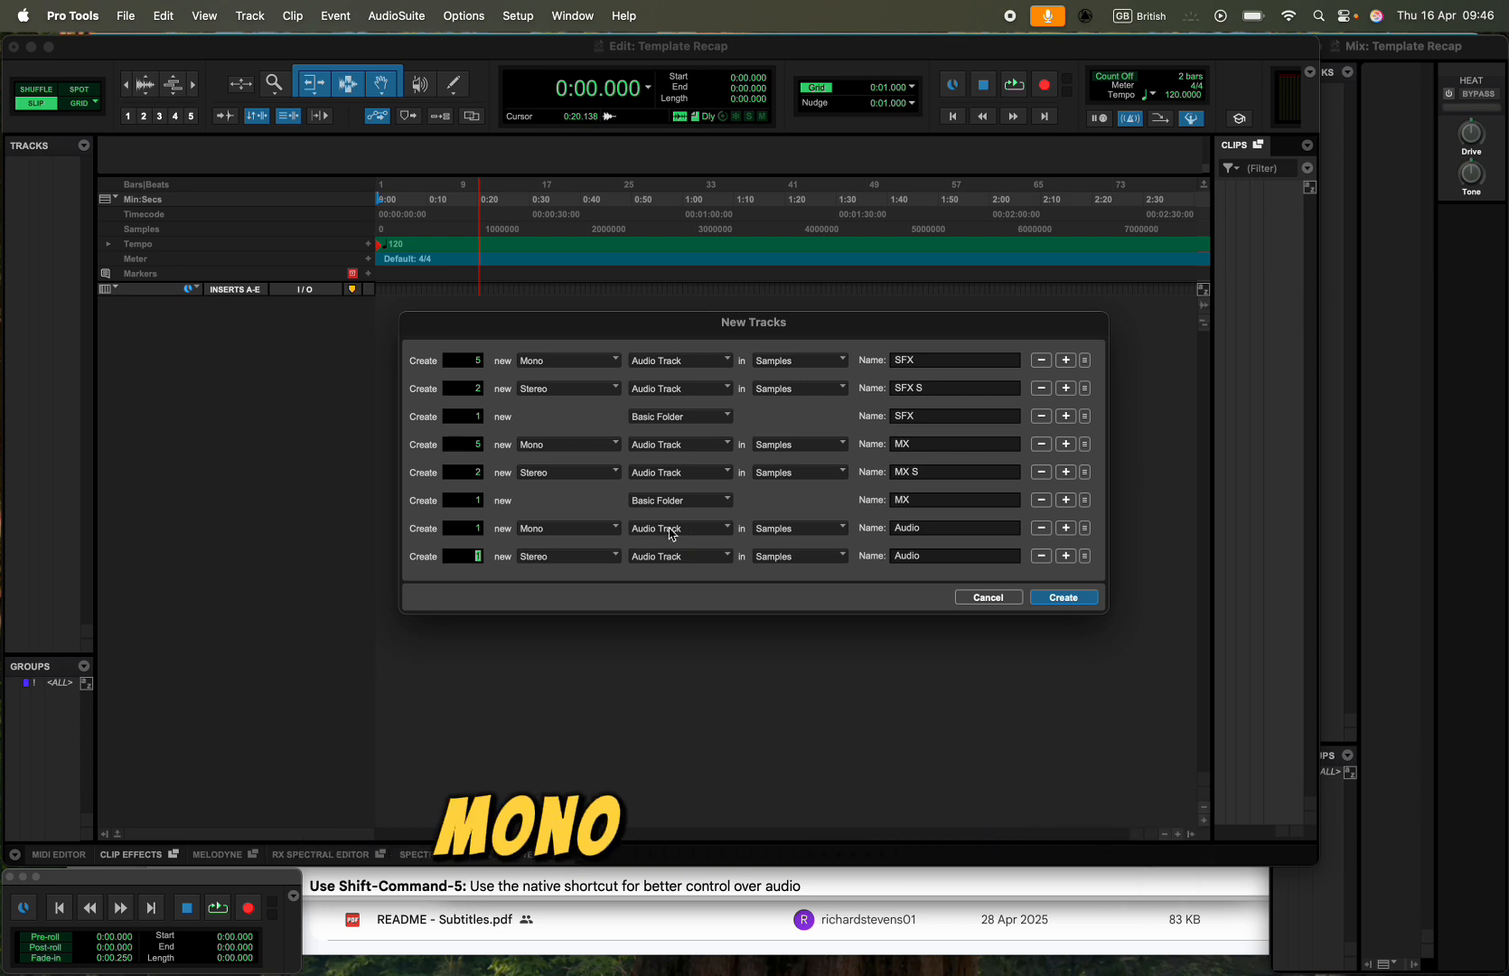
- Name the new mono audio track row DX and the new stereo row DX S
double_click(920, 529)
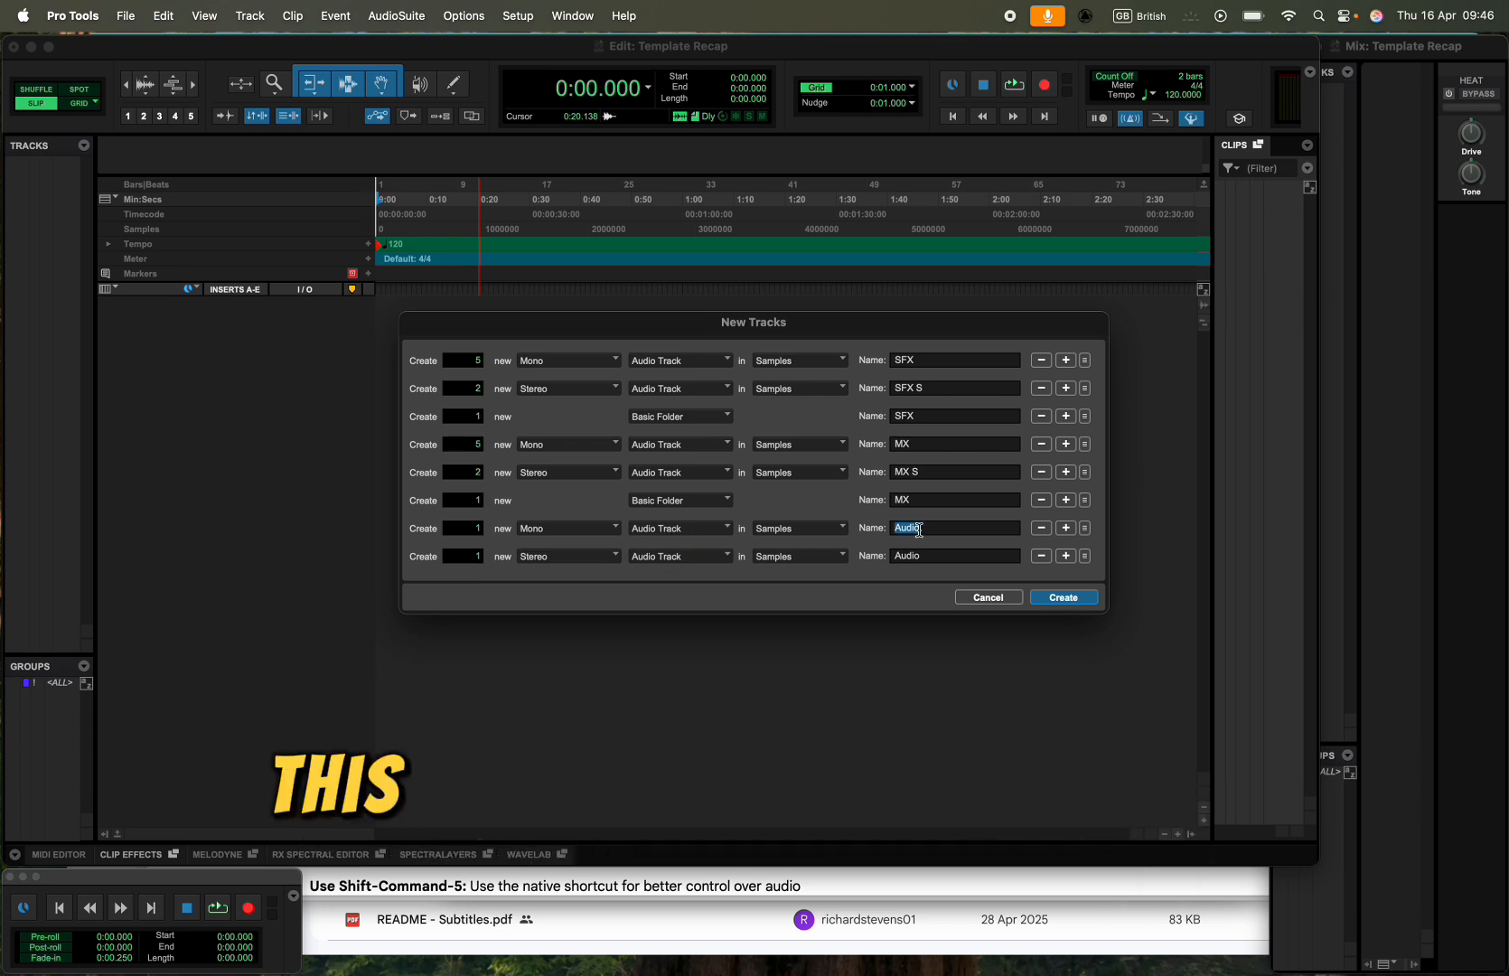
type("DX")
double_click(931, 556)
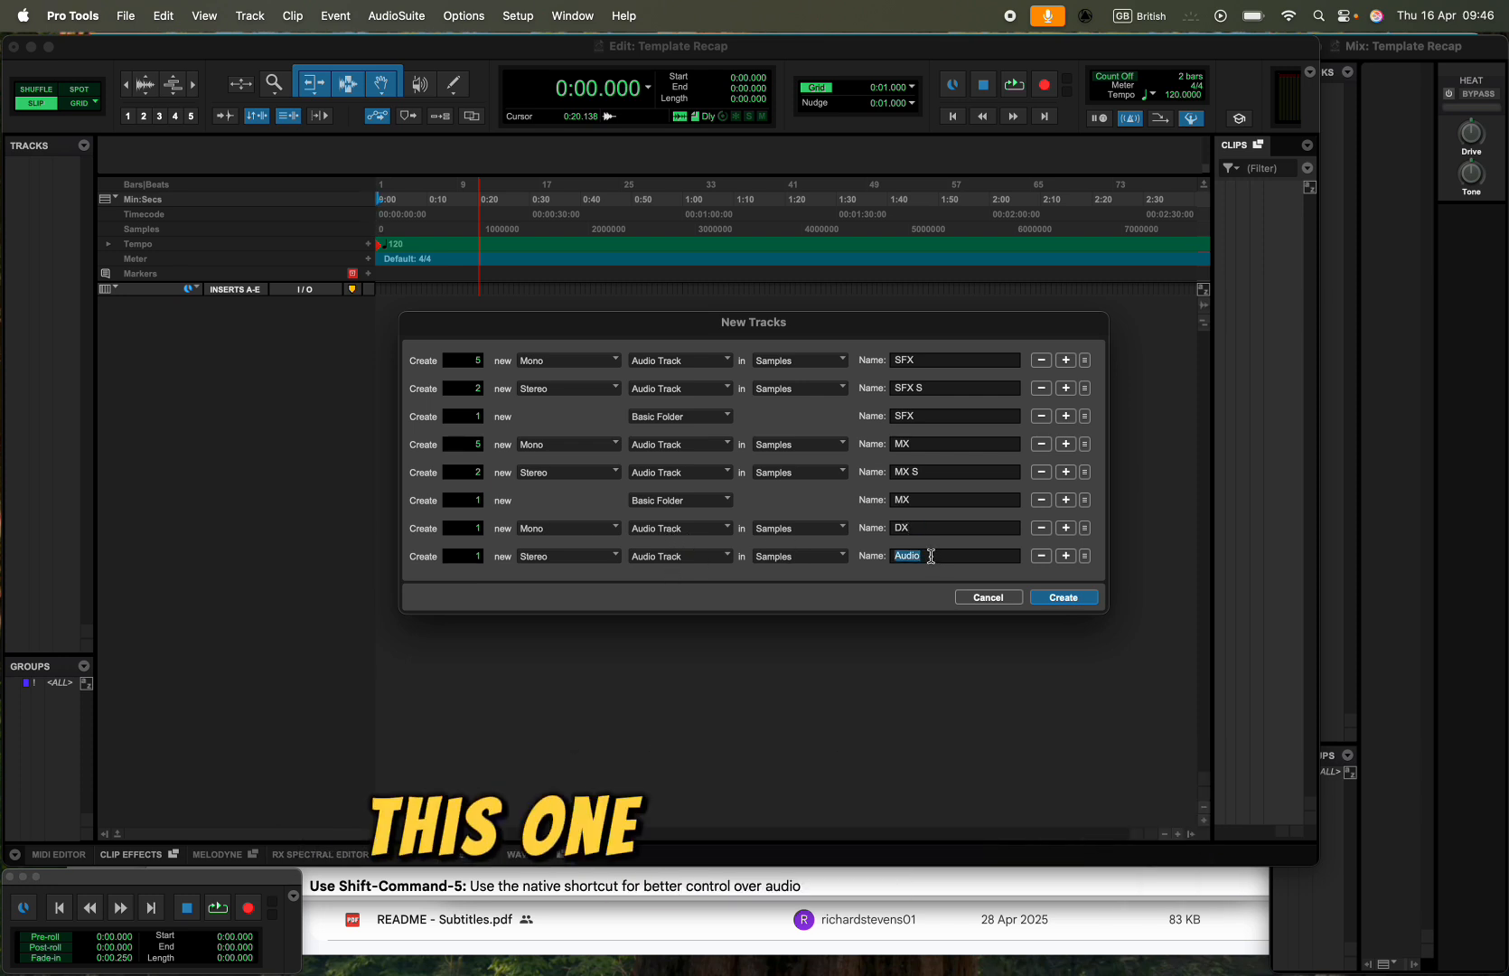
type("DX")
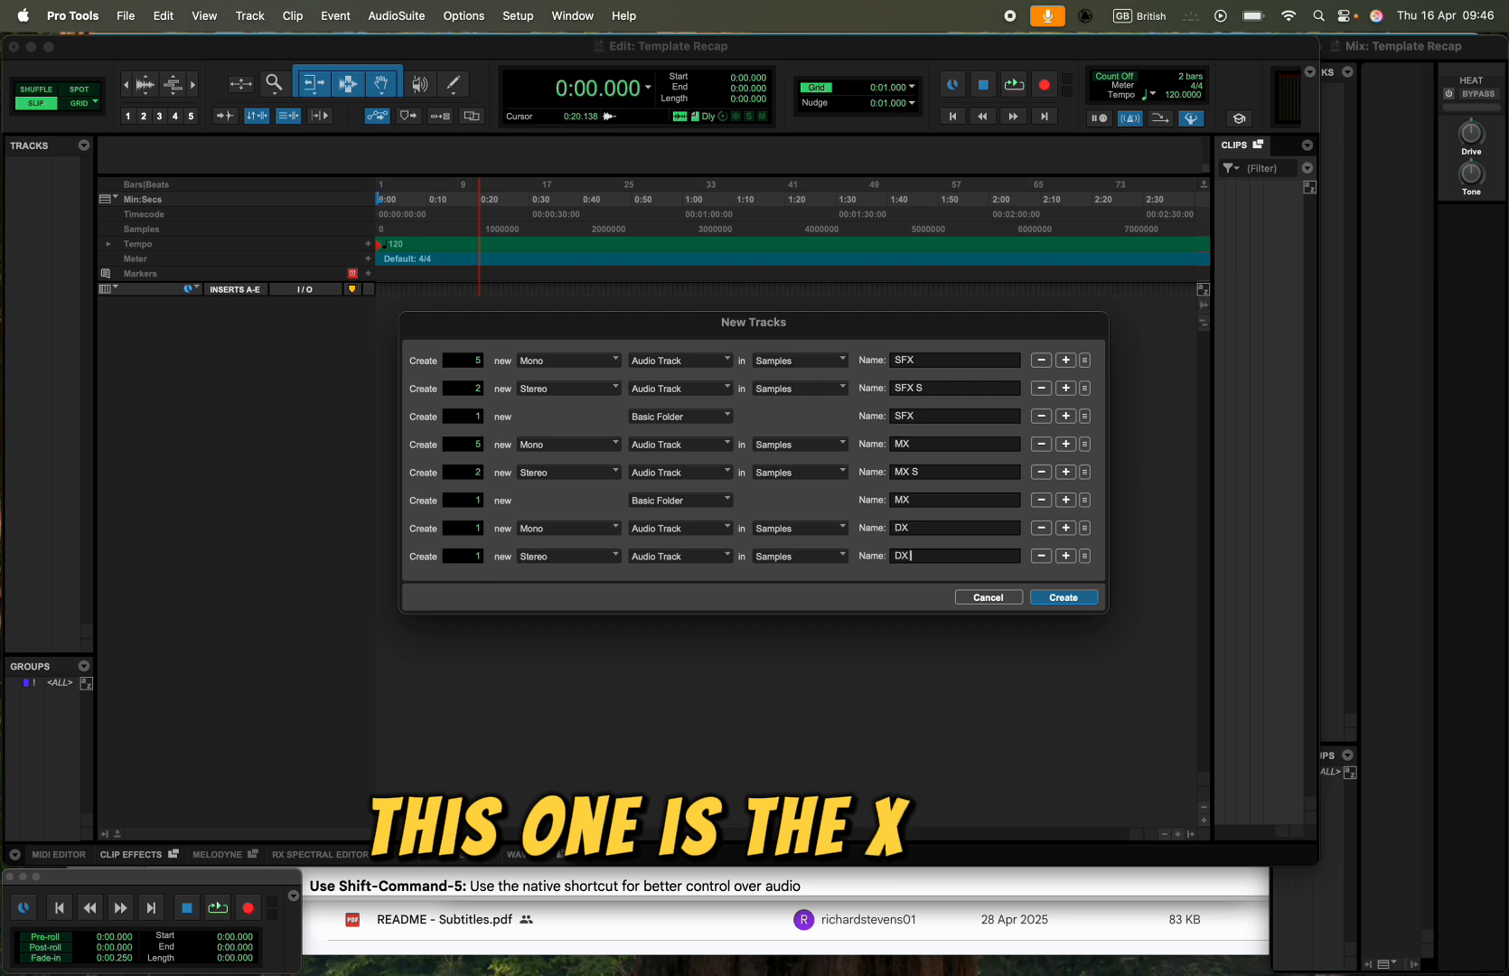
type(" S")
- Add one Basic Folder row after the DX S row and create all the listed tracks
key("super+shift+Down")
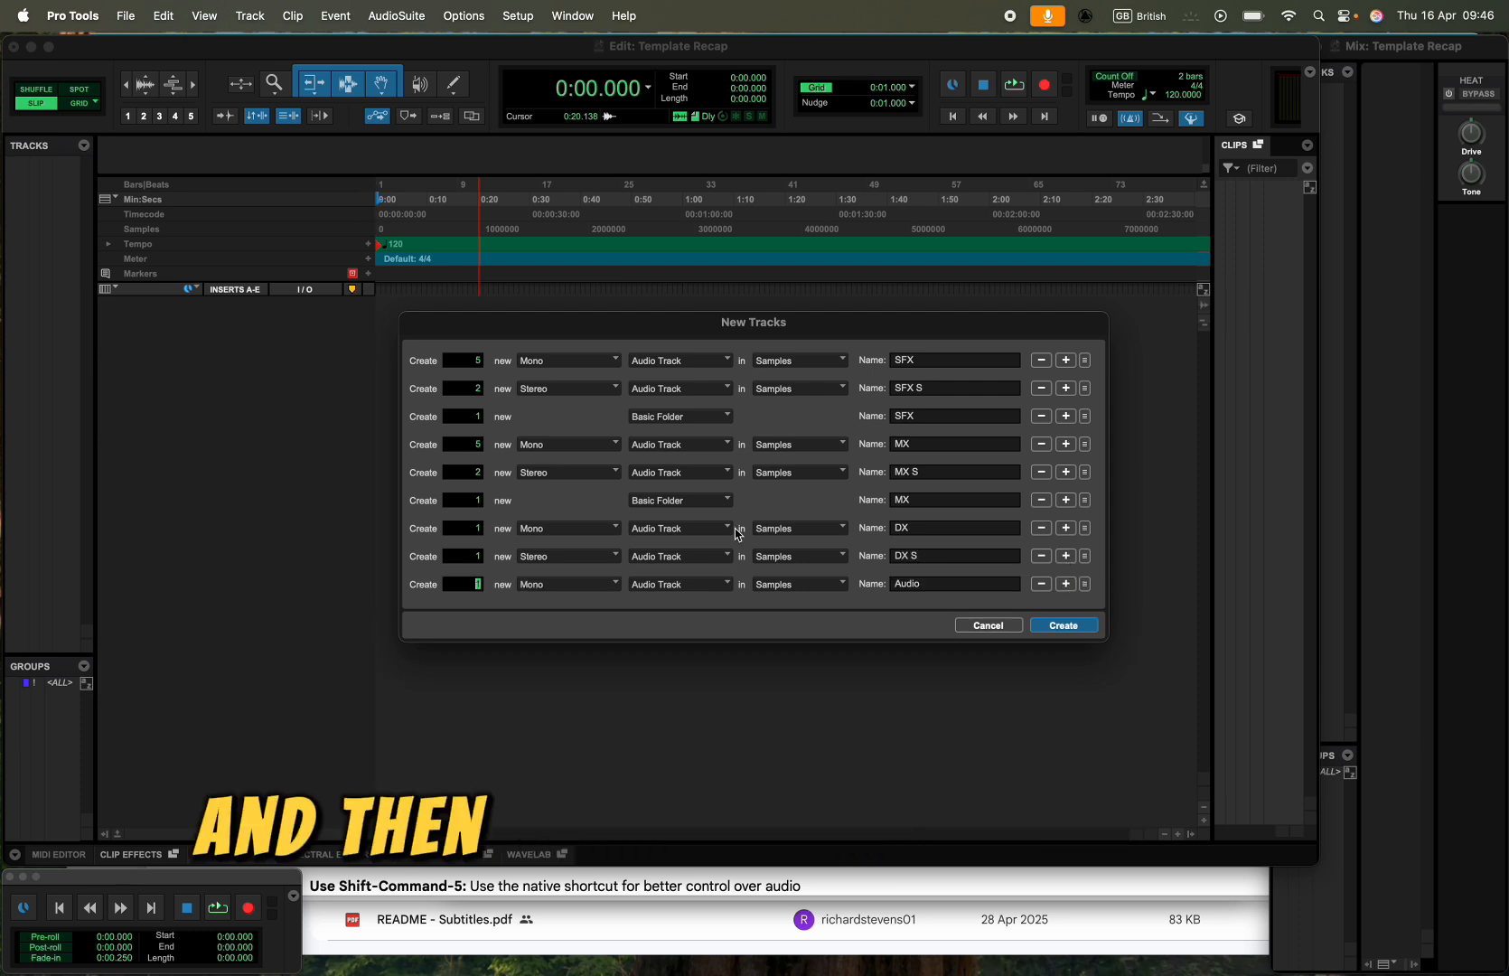
left_click(679, 584)
left_click(683, 569)
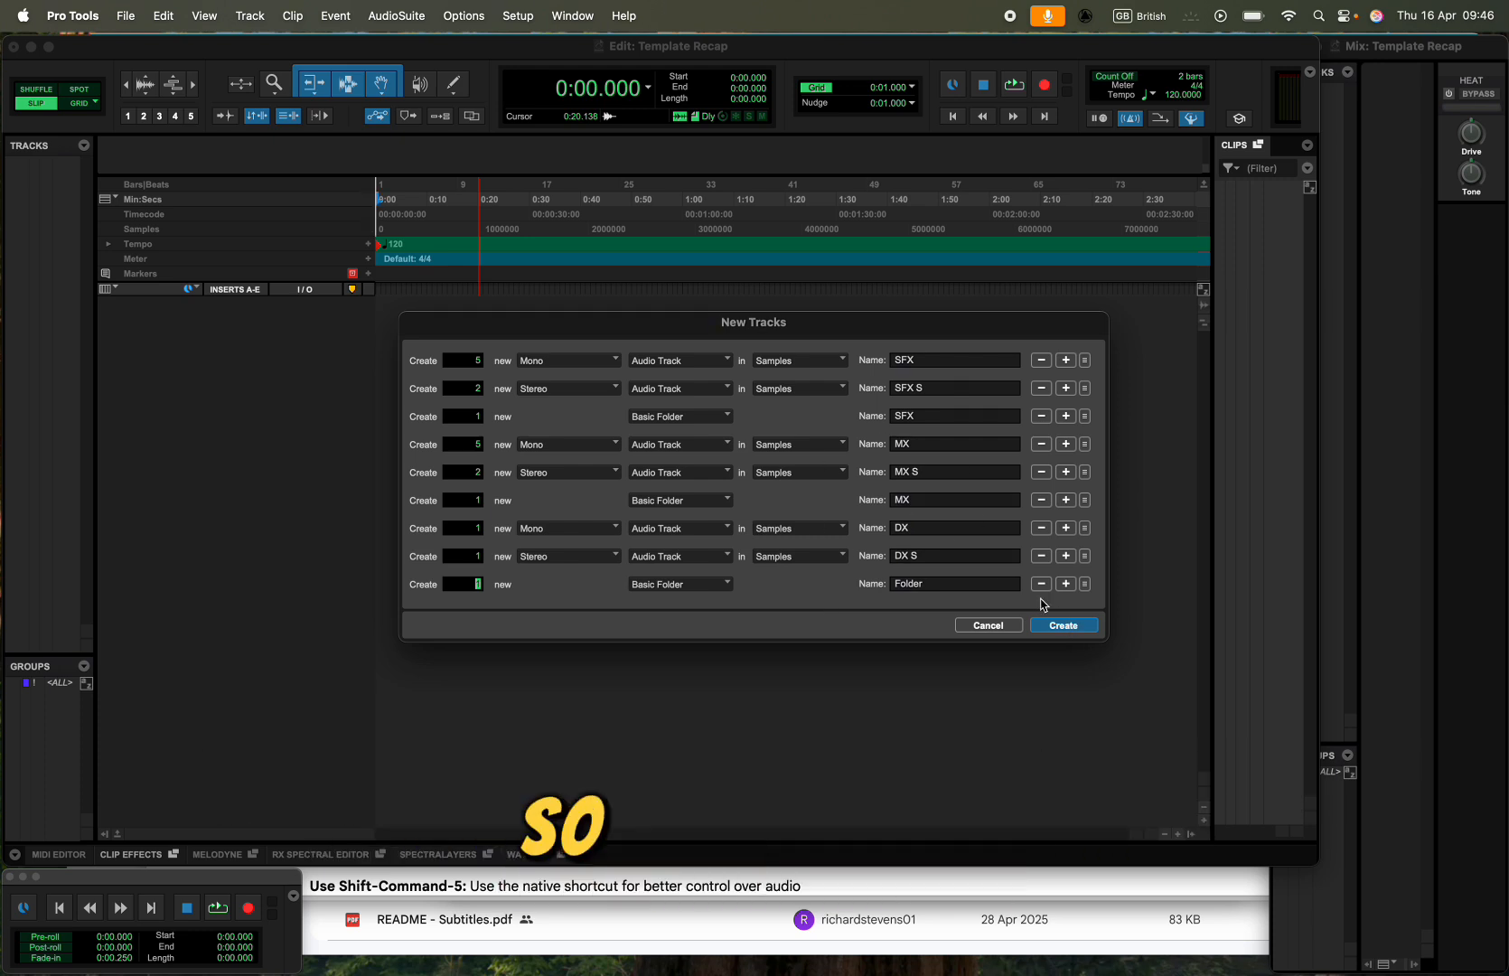
left_click(1066, 625)
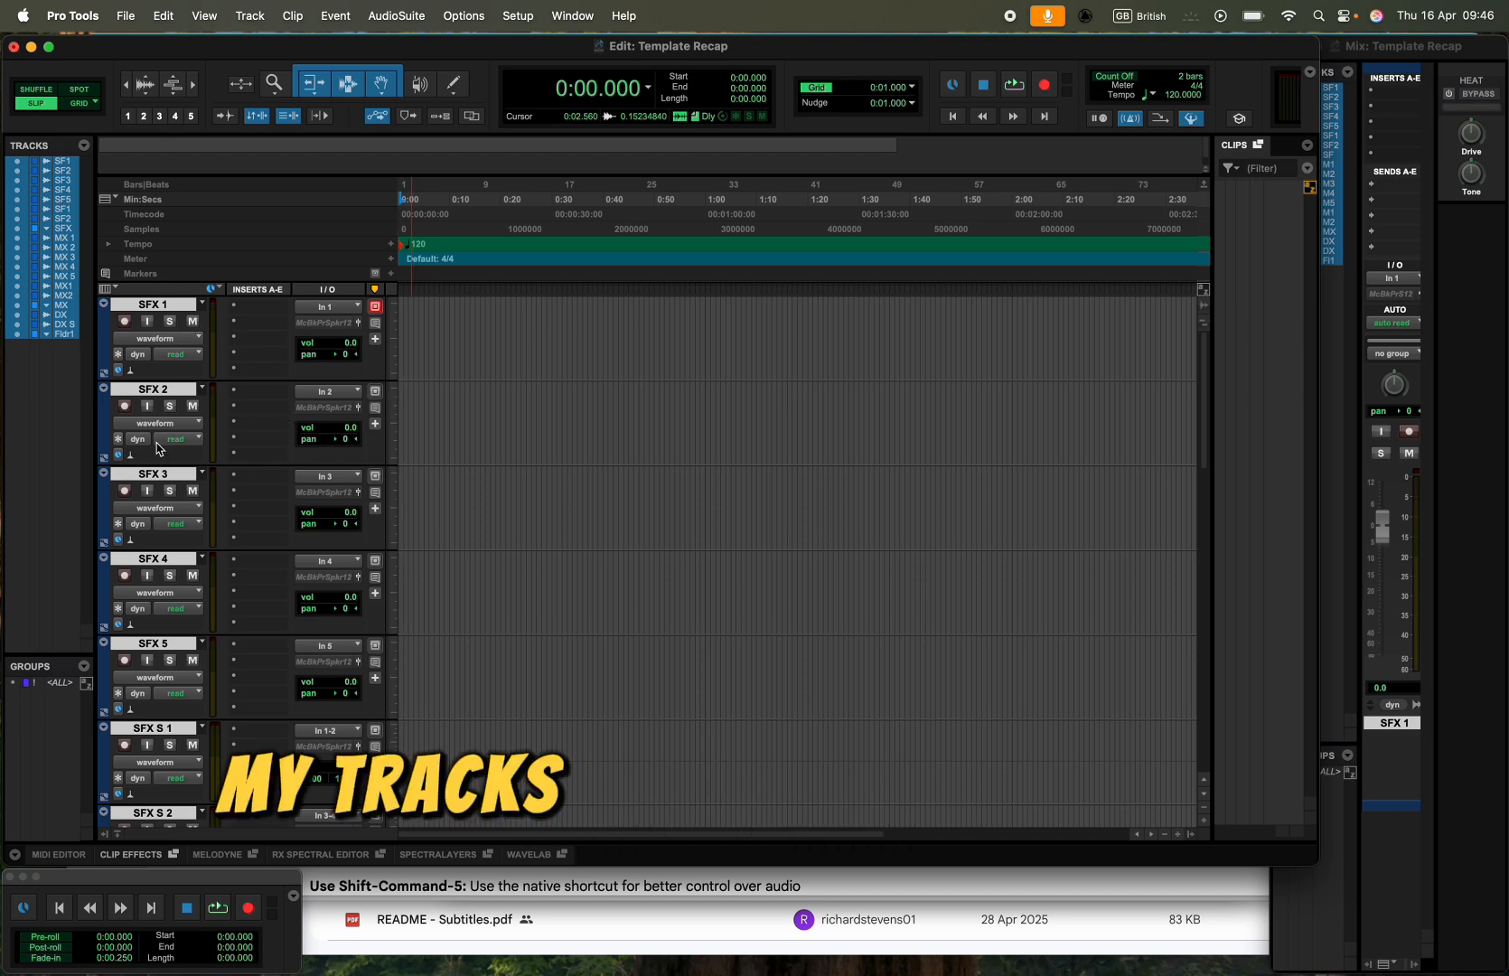
- Clear the selection of all the new tracks and try selecting only the SFX 1 track
scroll(198, 615, "down", 15)
scroll(199, 615, "up", 15)
scroll(198, 615, "down", 15)
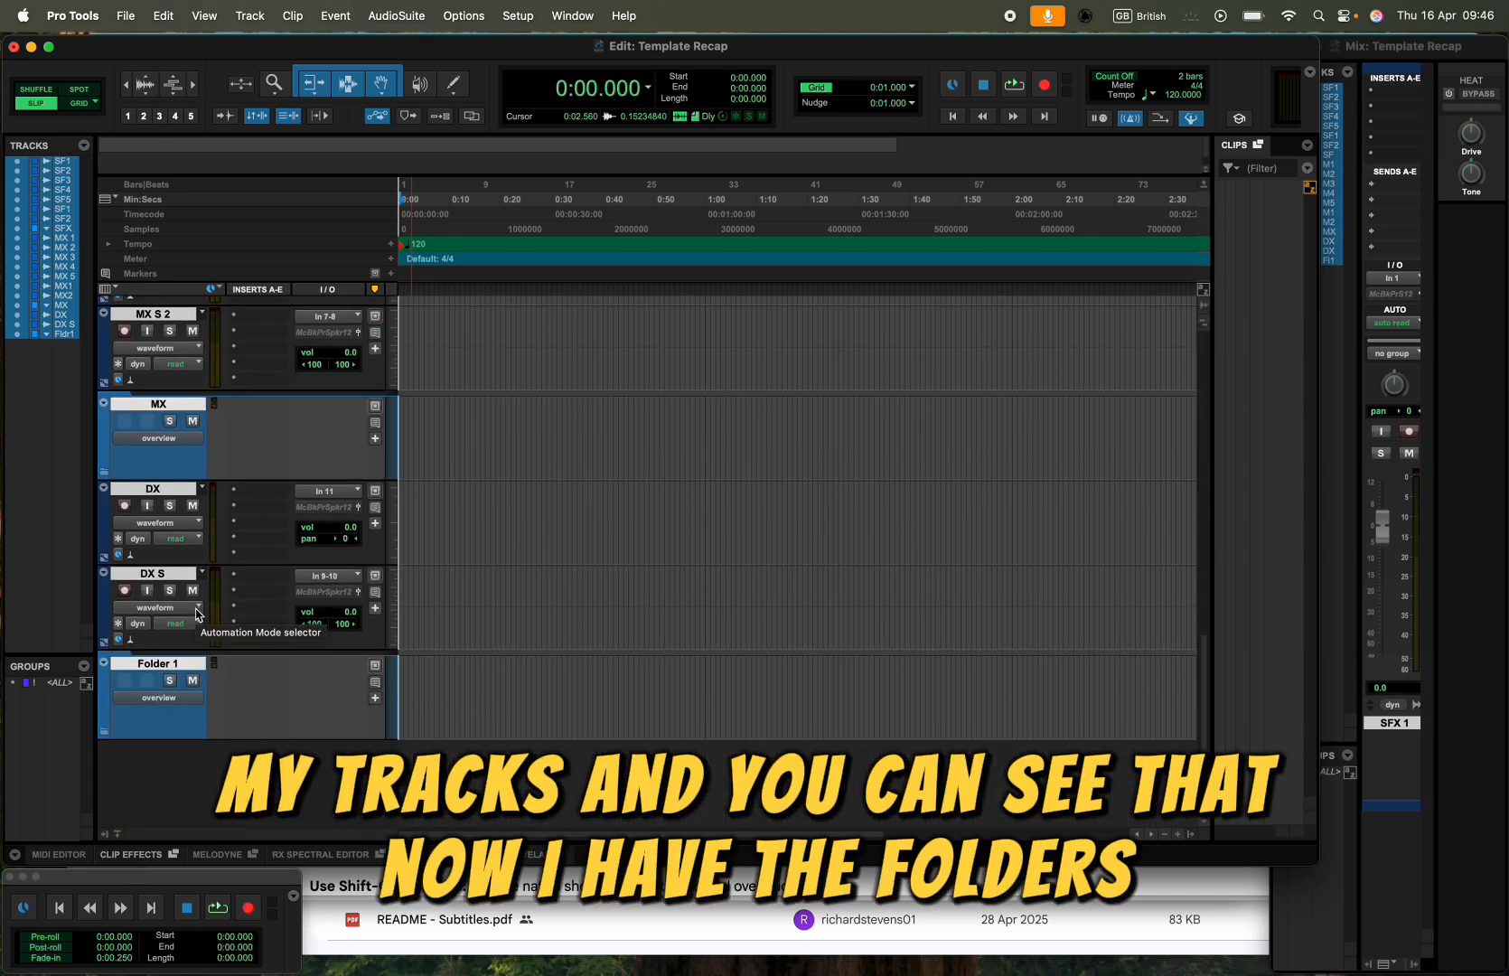
scroll(135, 449, "up", 12)
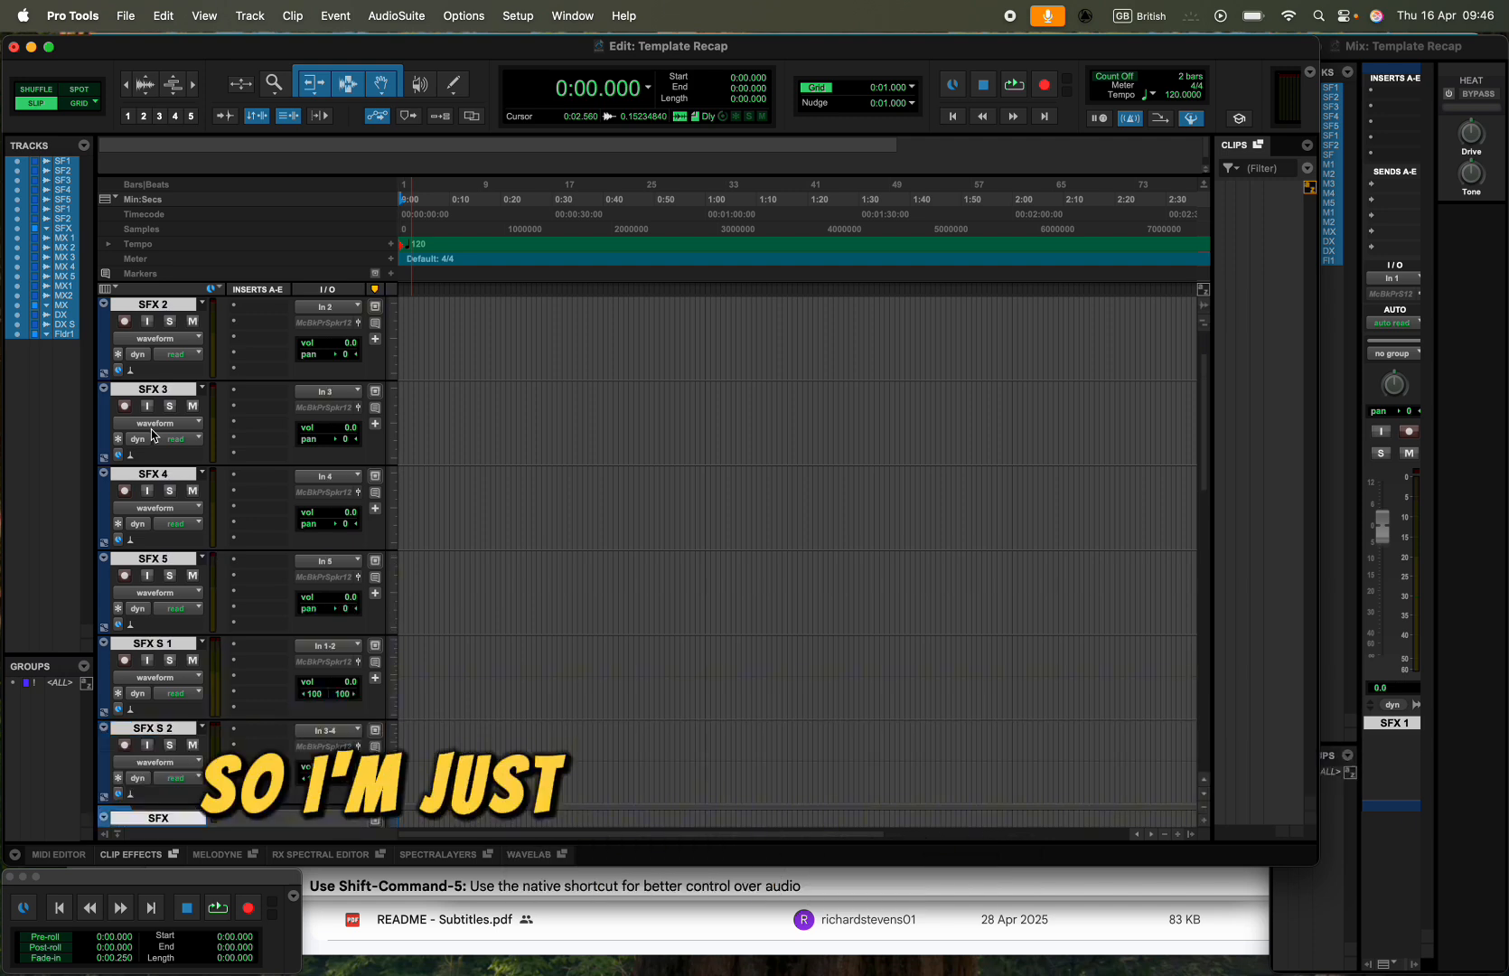
scroll(145, 451, "down", 3)
left_click(133, 480)
scroll(134, 474, "up", 5)
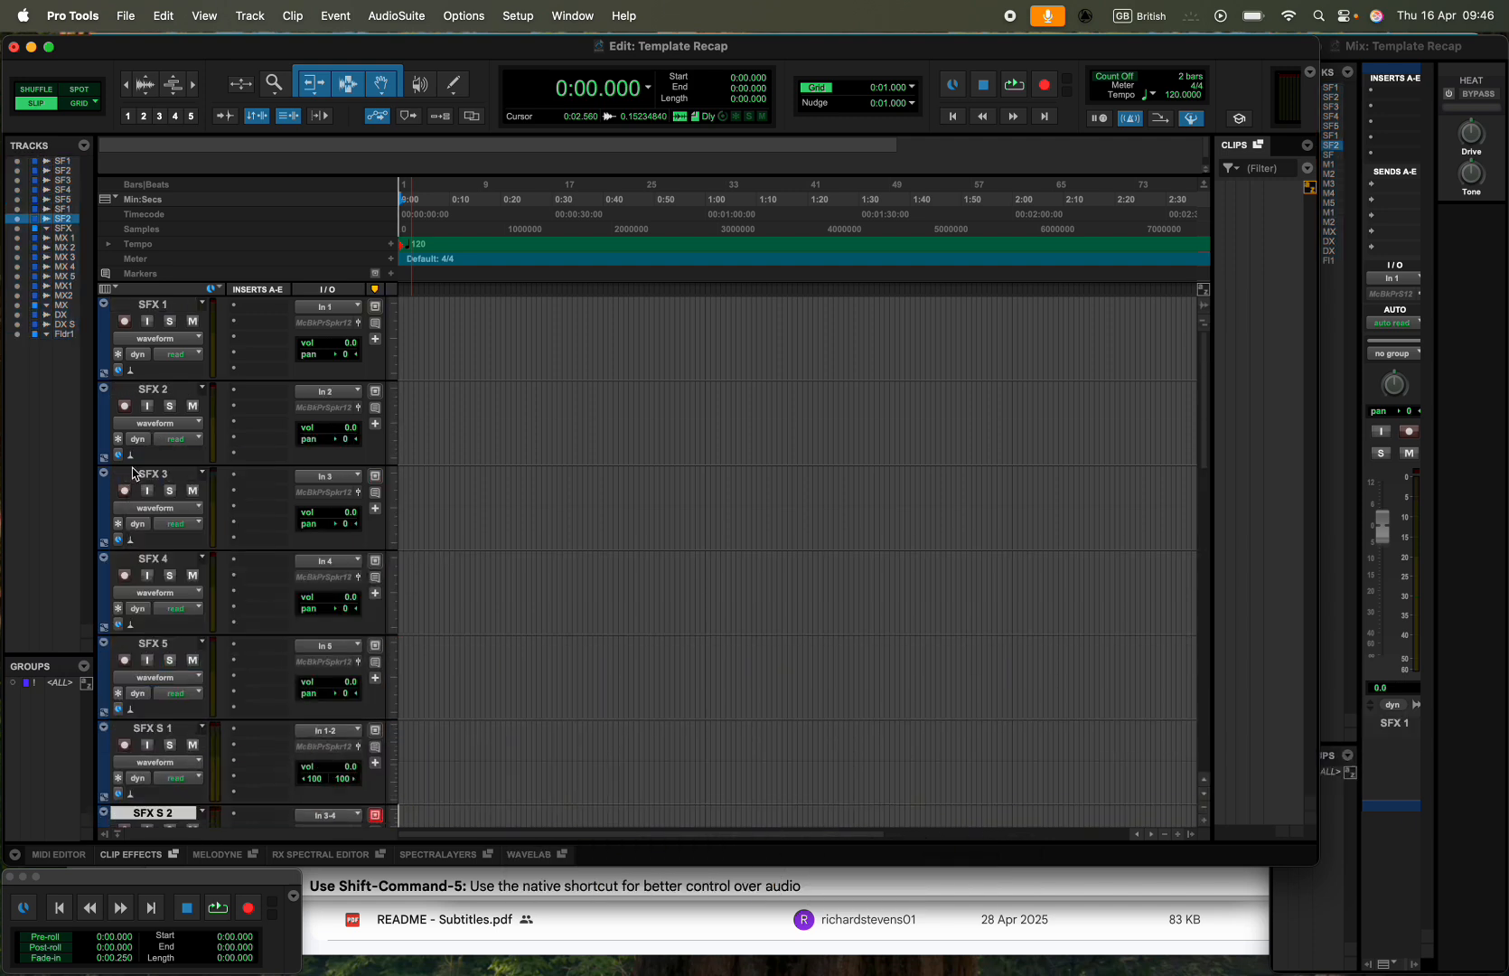
left_click(152, 306)
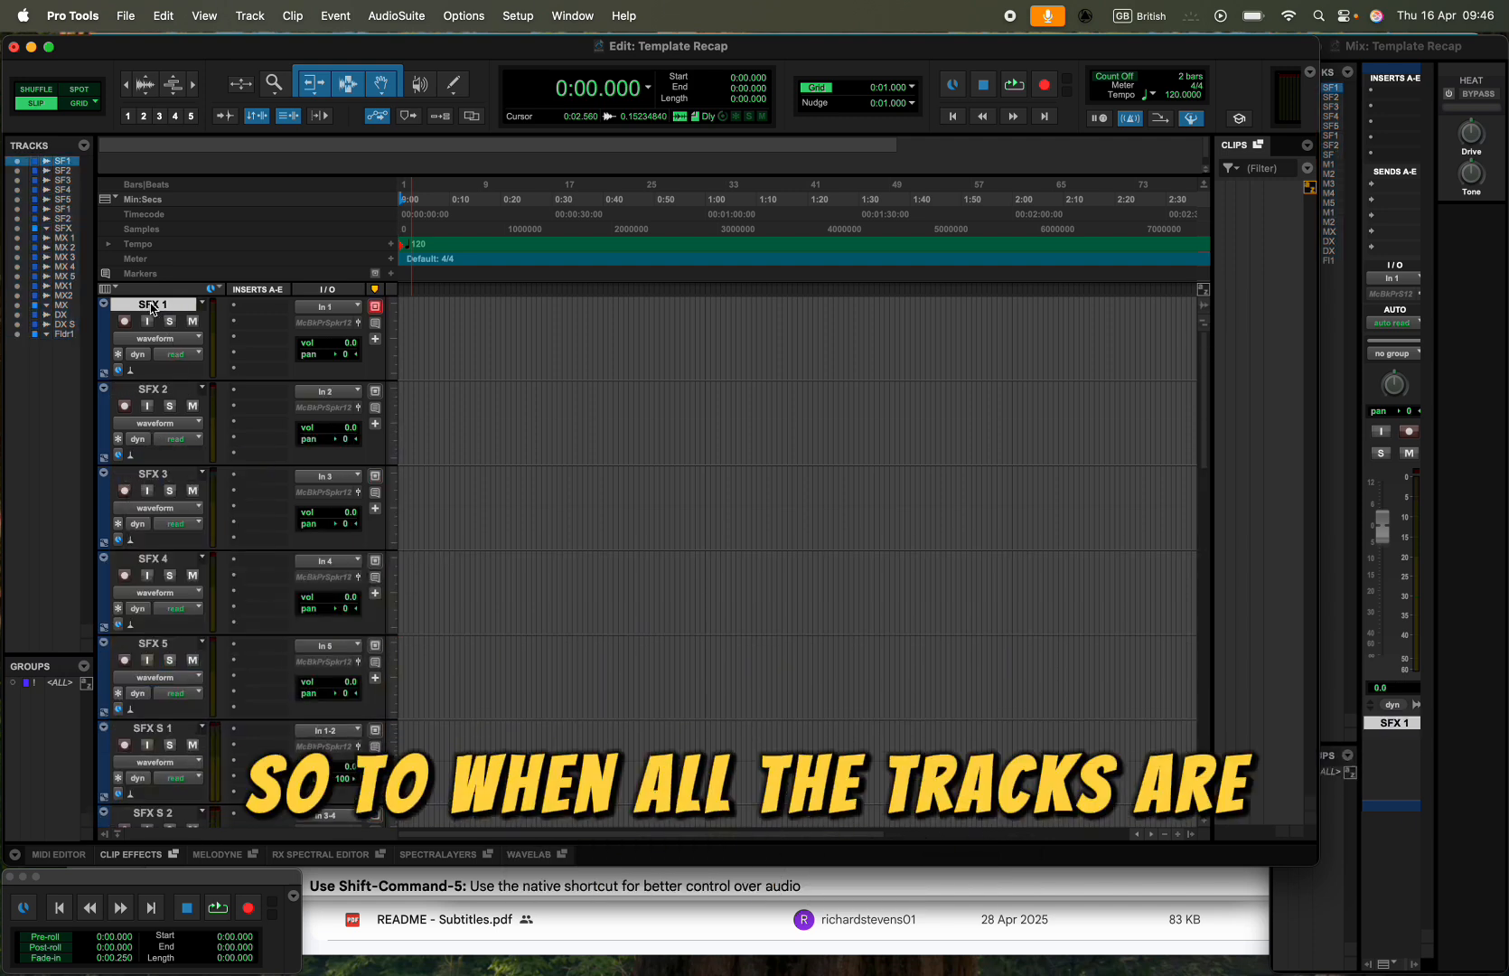
left_click(163, 305, "alt")
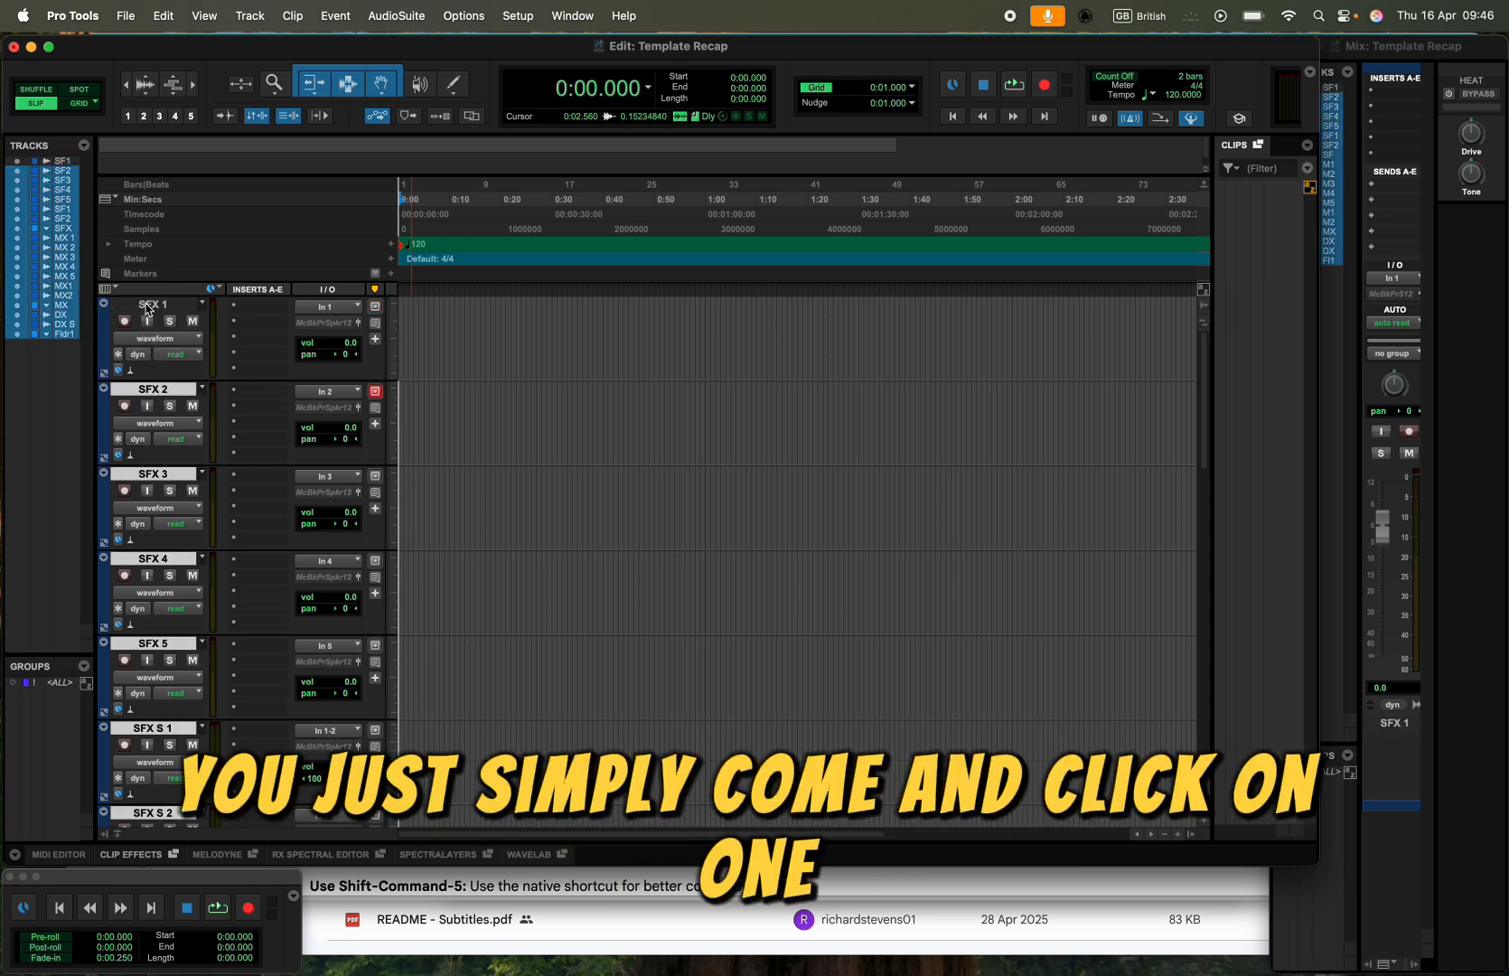
- Move the tracks from SFX 1 through SFX S 2 into the SFX folder and collapse the folder
left_click(150, 305)
scroll(163, 457, "down", 8)
scroll(164, 458, "up", 2)
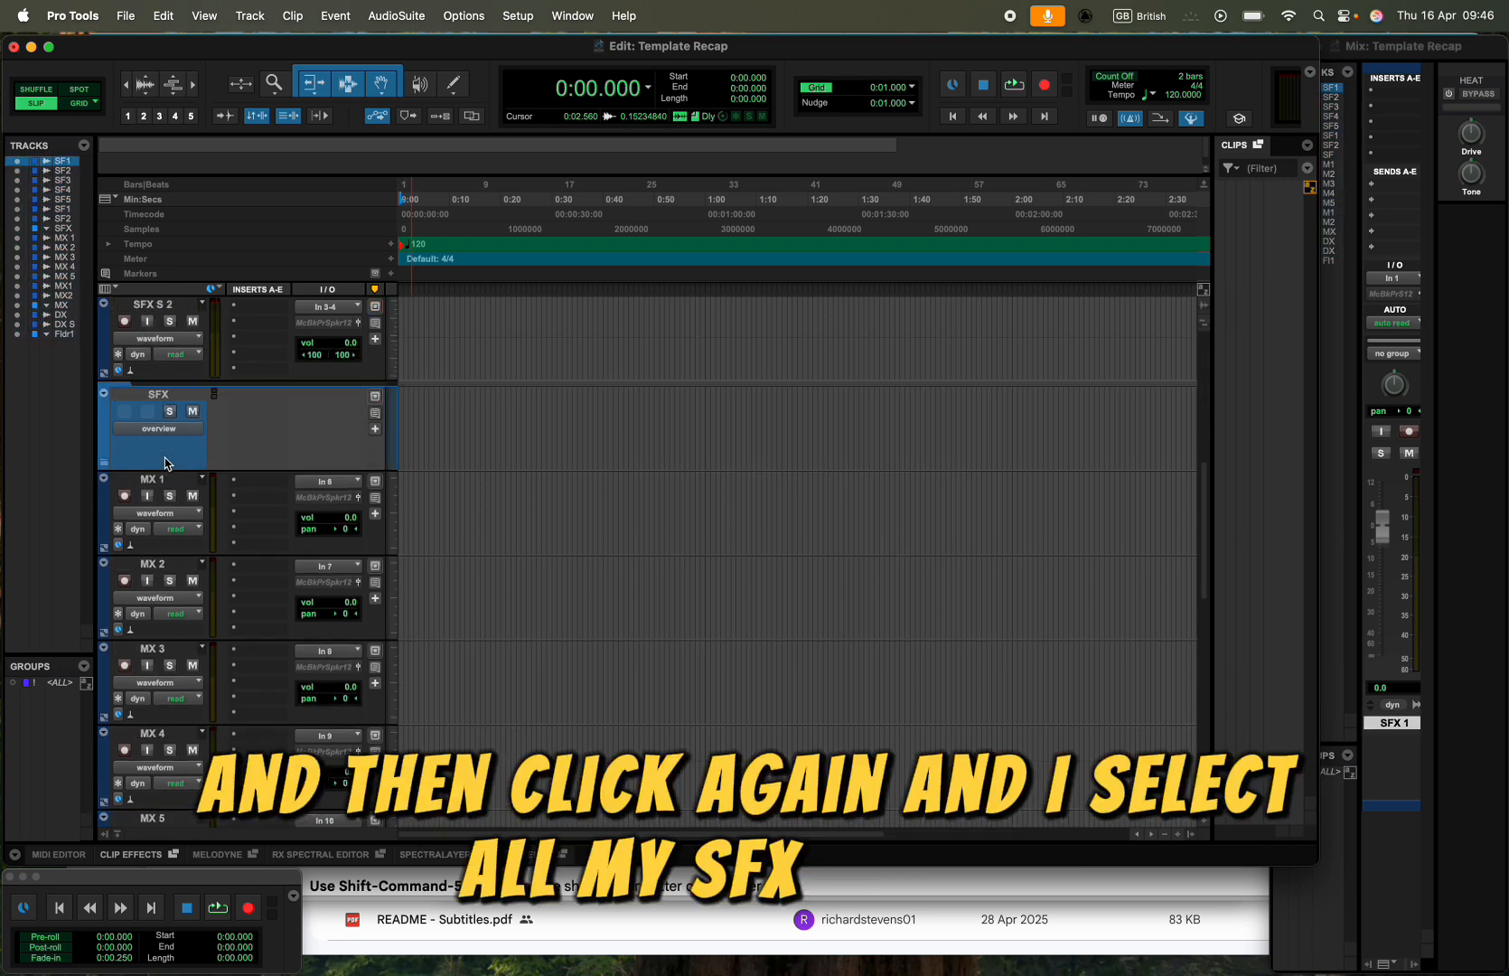
left_click(152, 306, "shift")
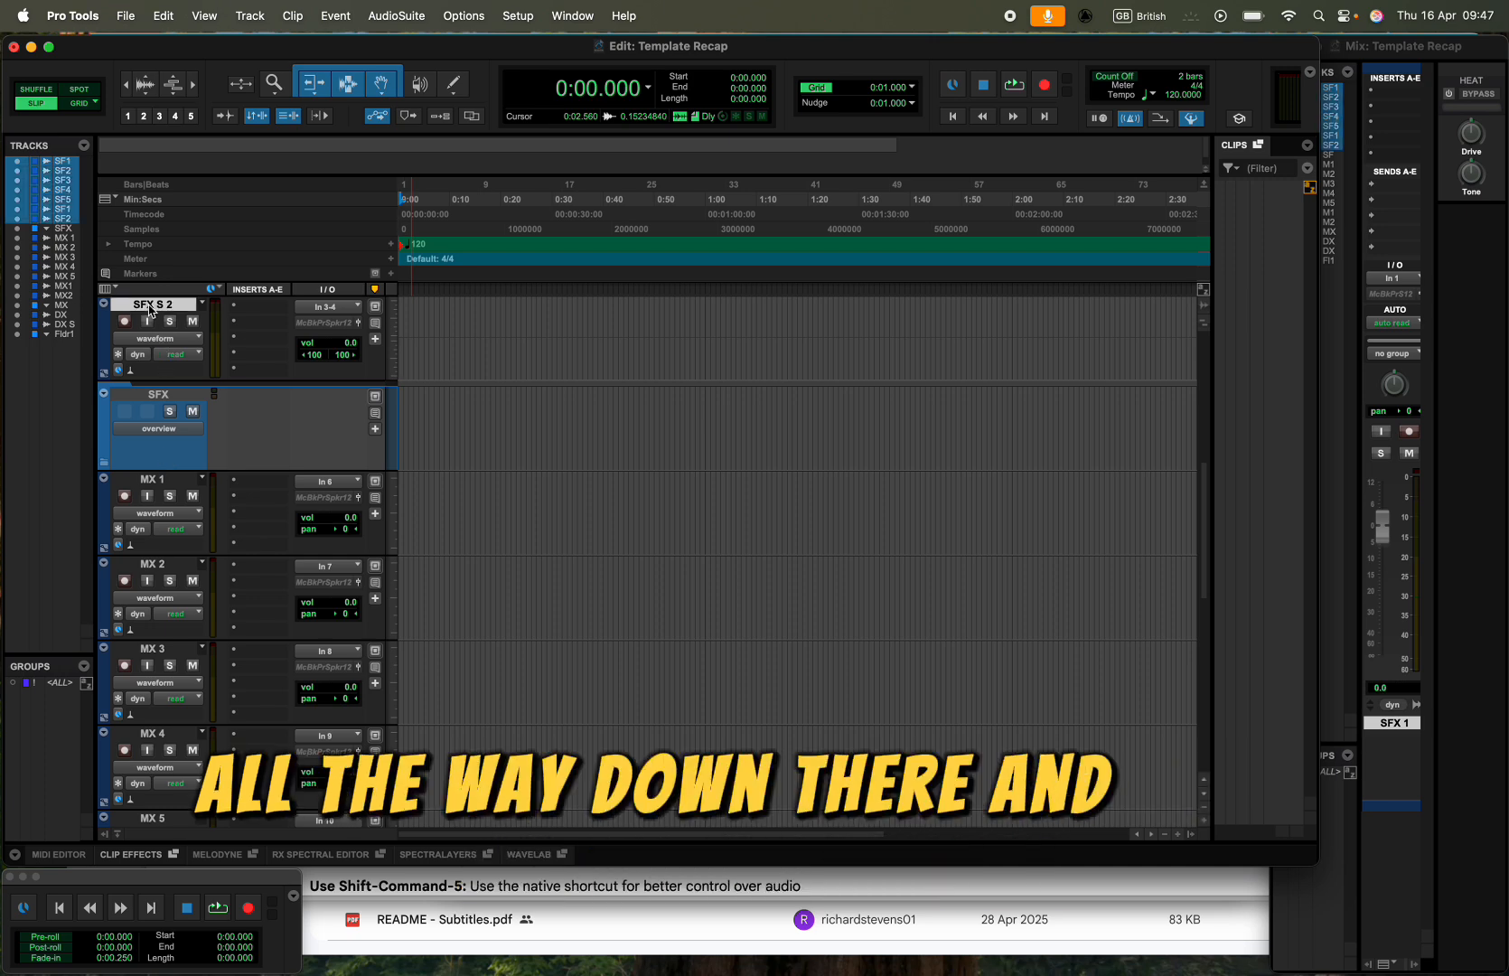
left_click_drag(152, 306, 185, 425)
scroll(185, 424, "up", 6)
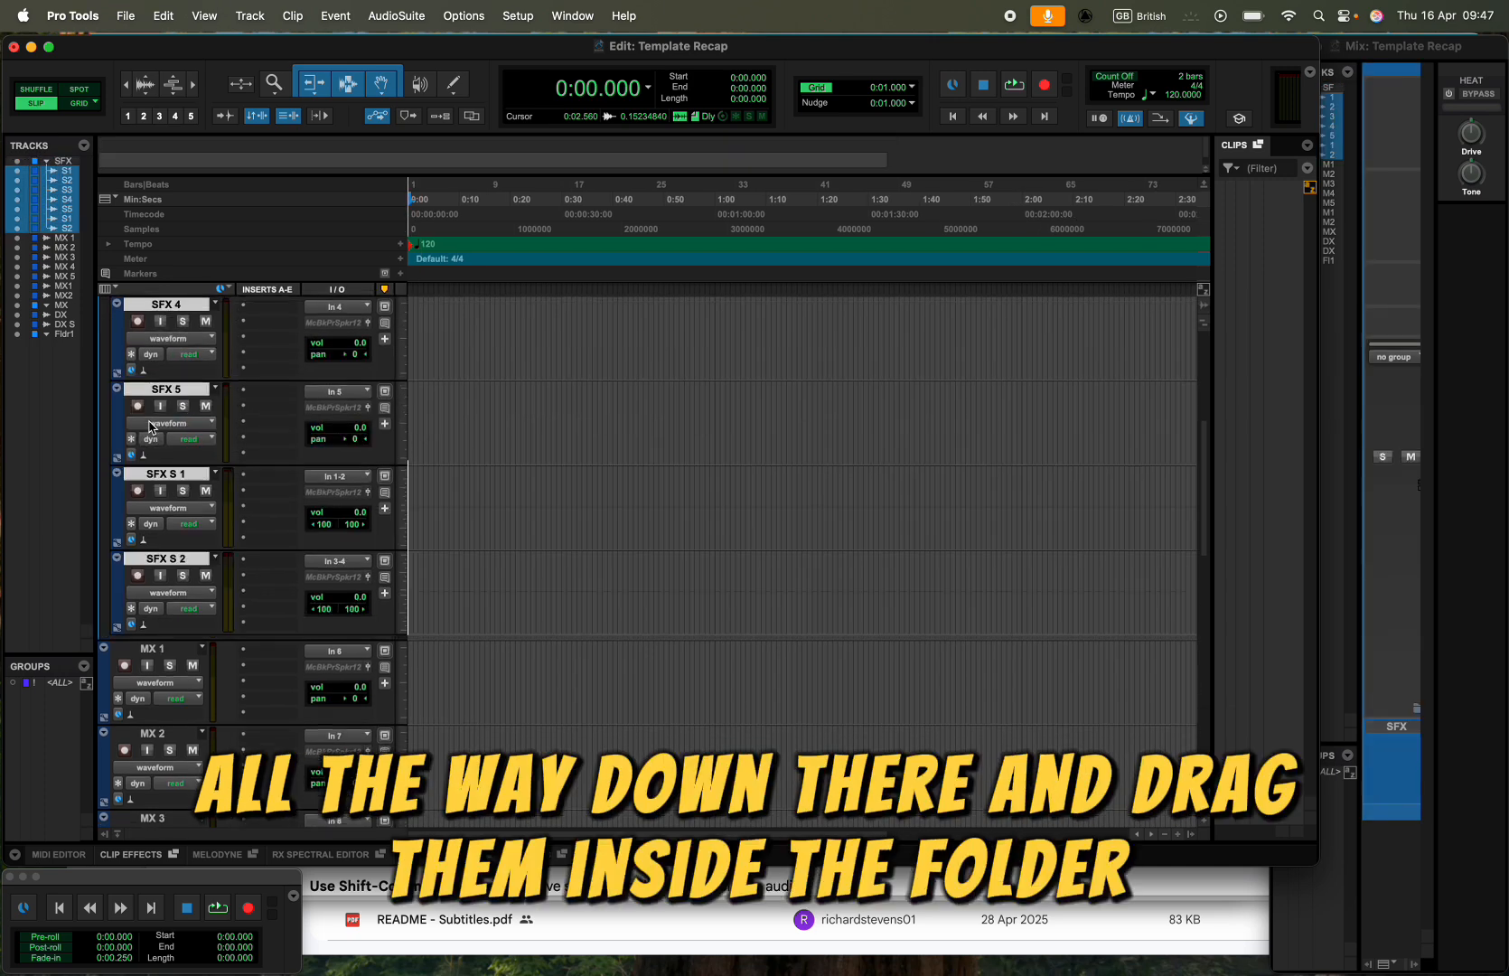
left_click(105, 379)
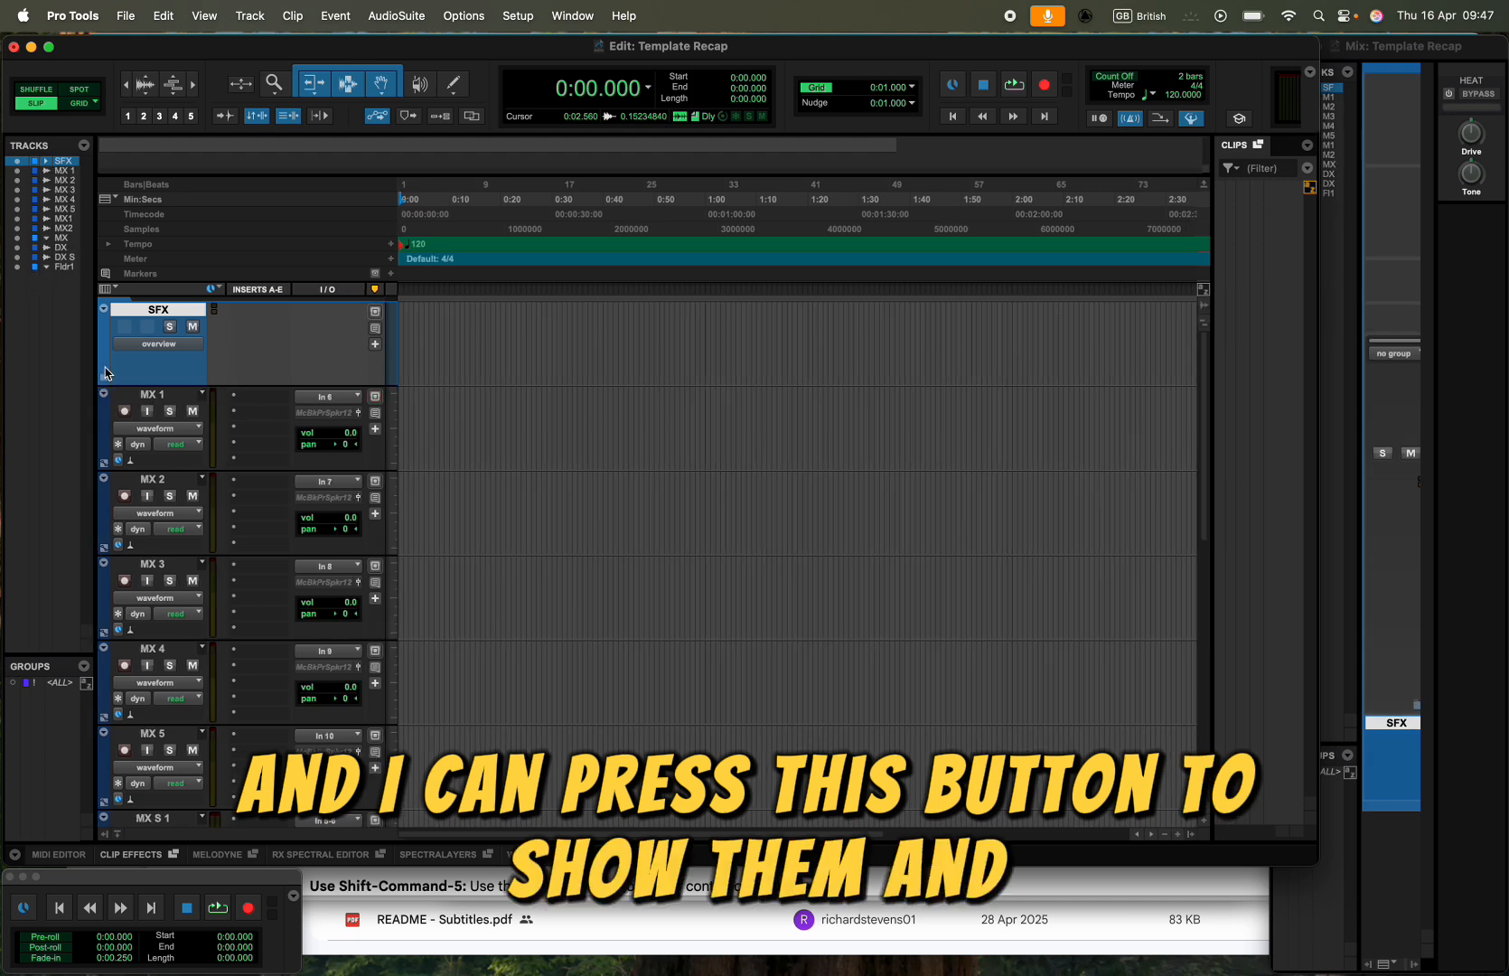
- Move the tracks from MX 1 through MX S 2 into the MX folder
scroll(158, 464, "down", 2)
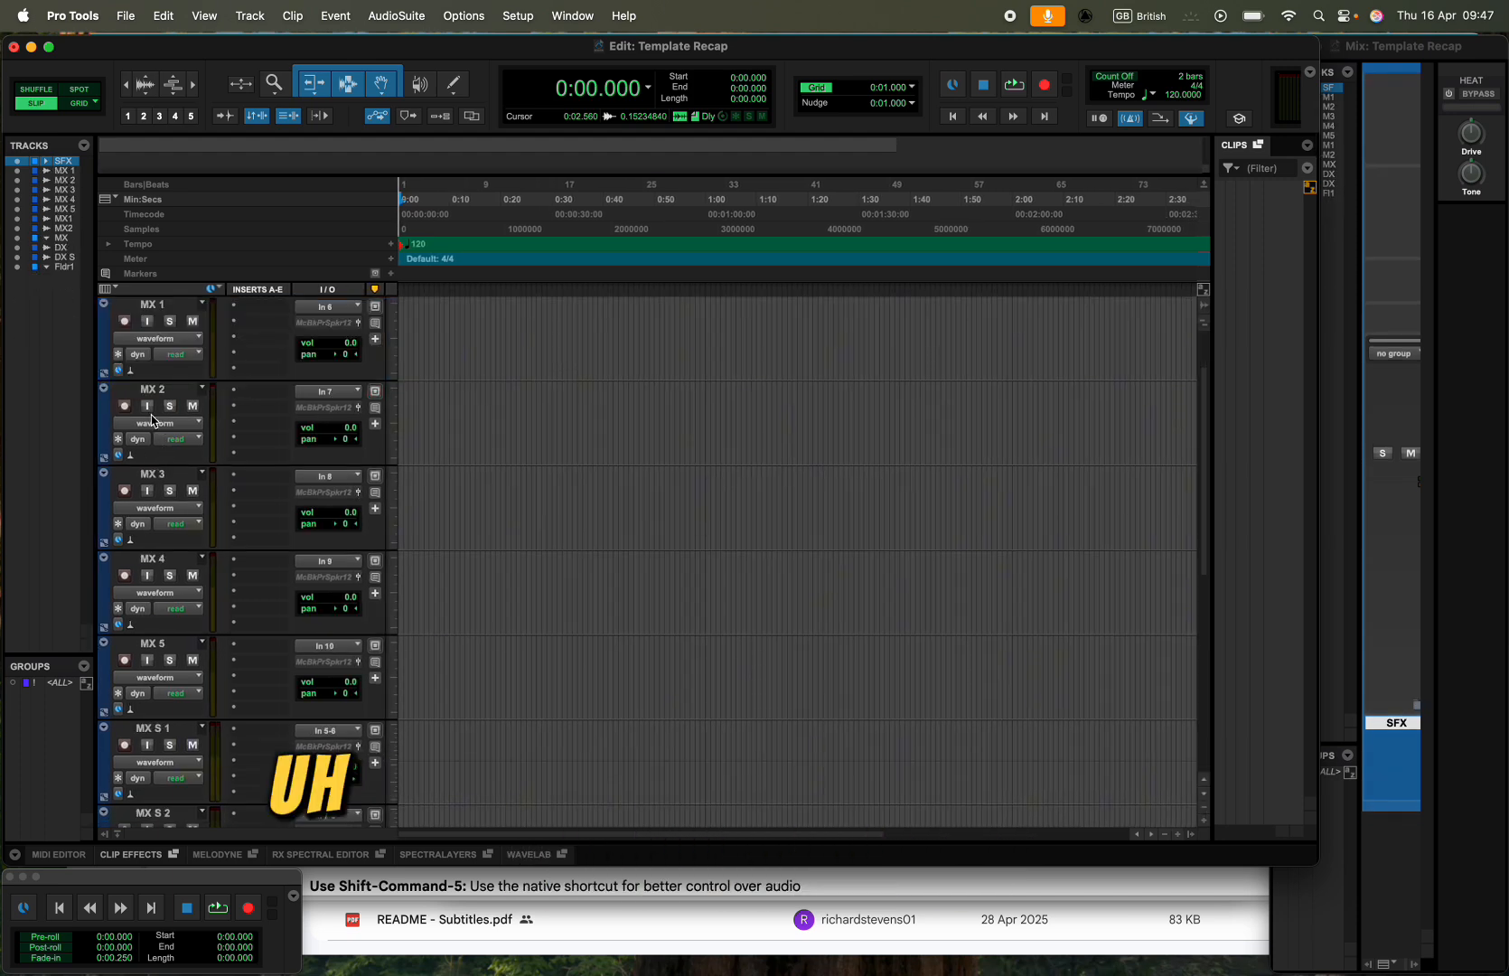
scroll(151, 420, "down", 3)
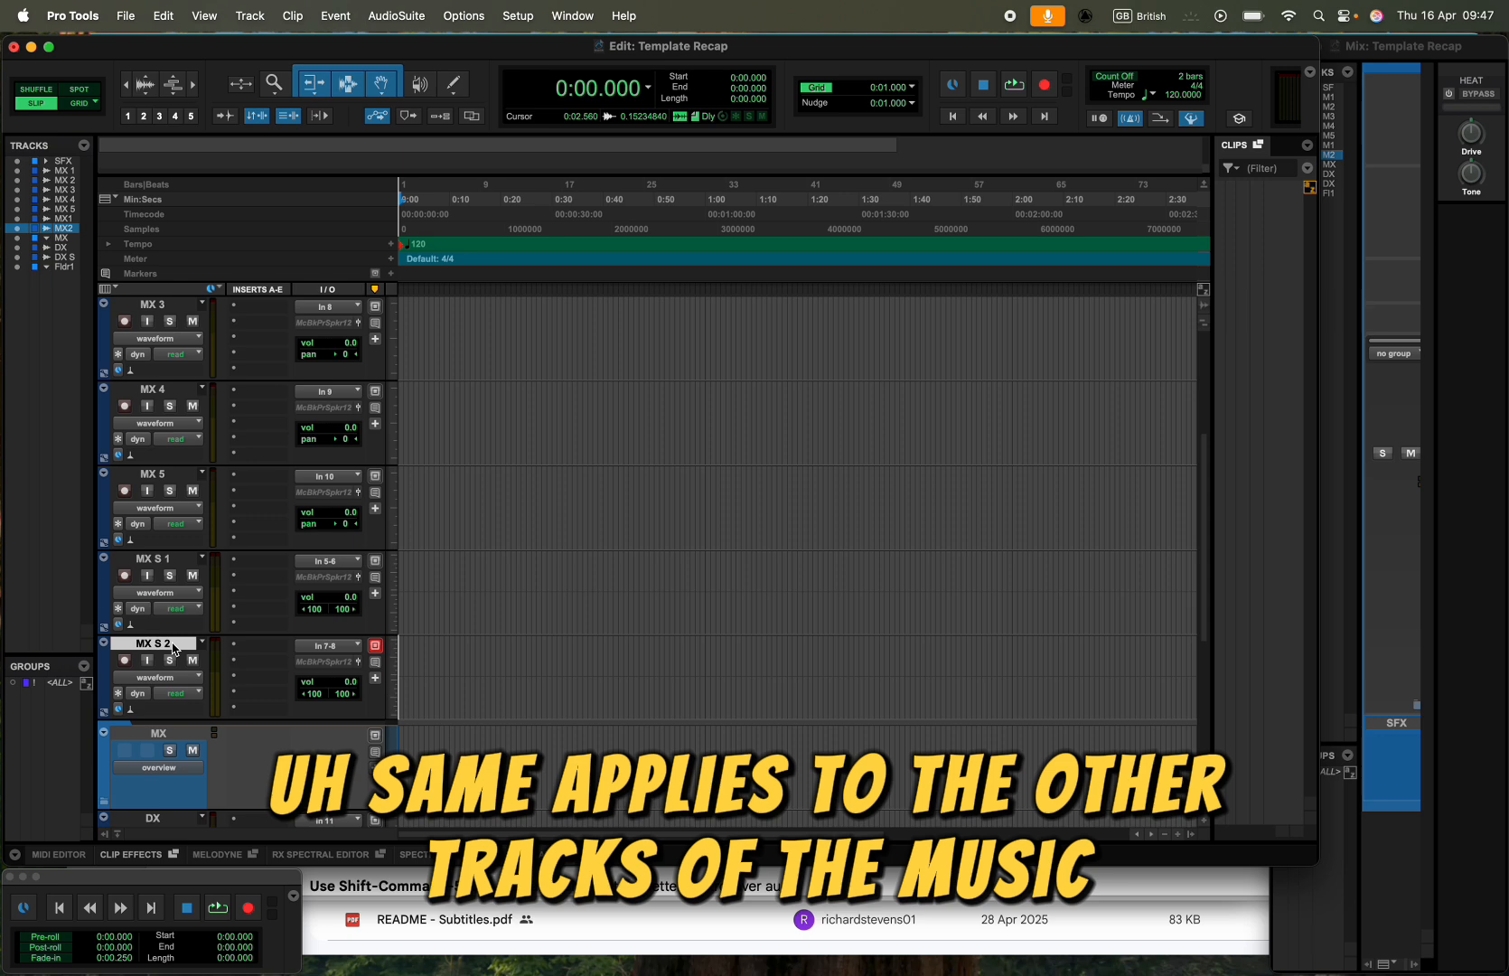
scroll(154, 411, "up", 5)
left_click(156, 399, "shift")
scroll(157, 398, "down", 8)
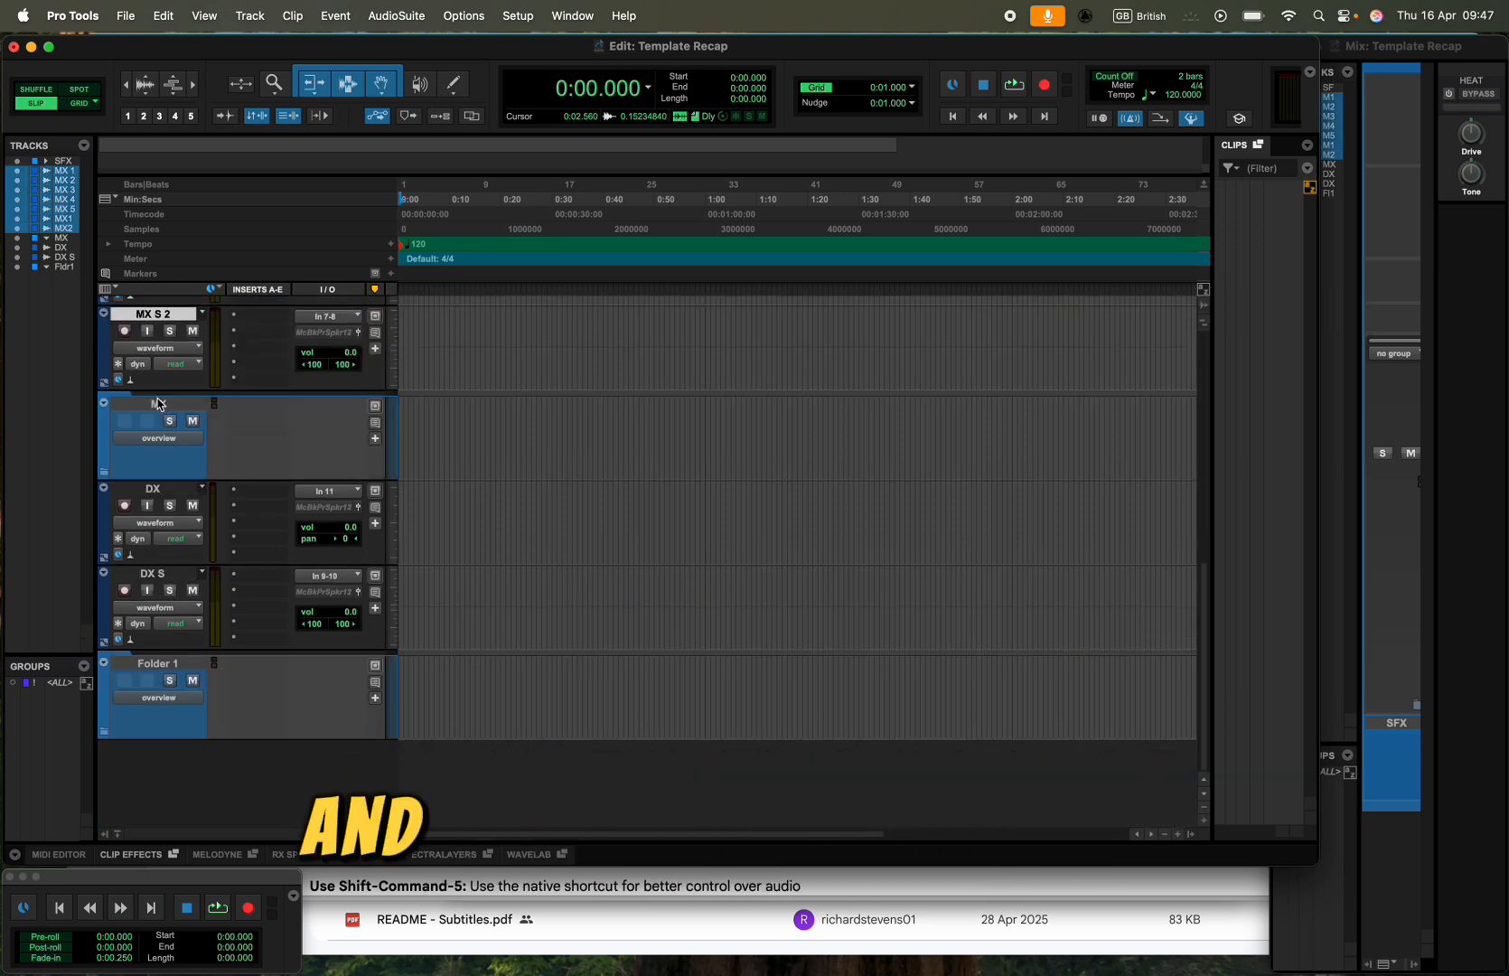
left_click_drag(152, 316, 152, 458)
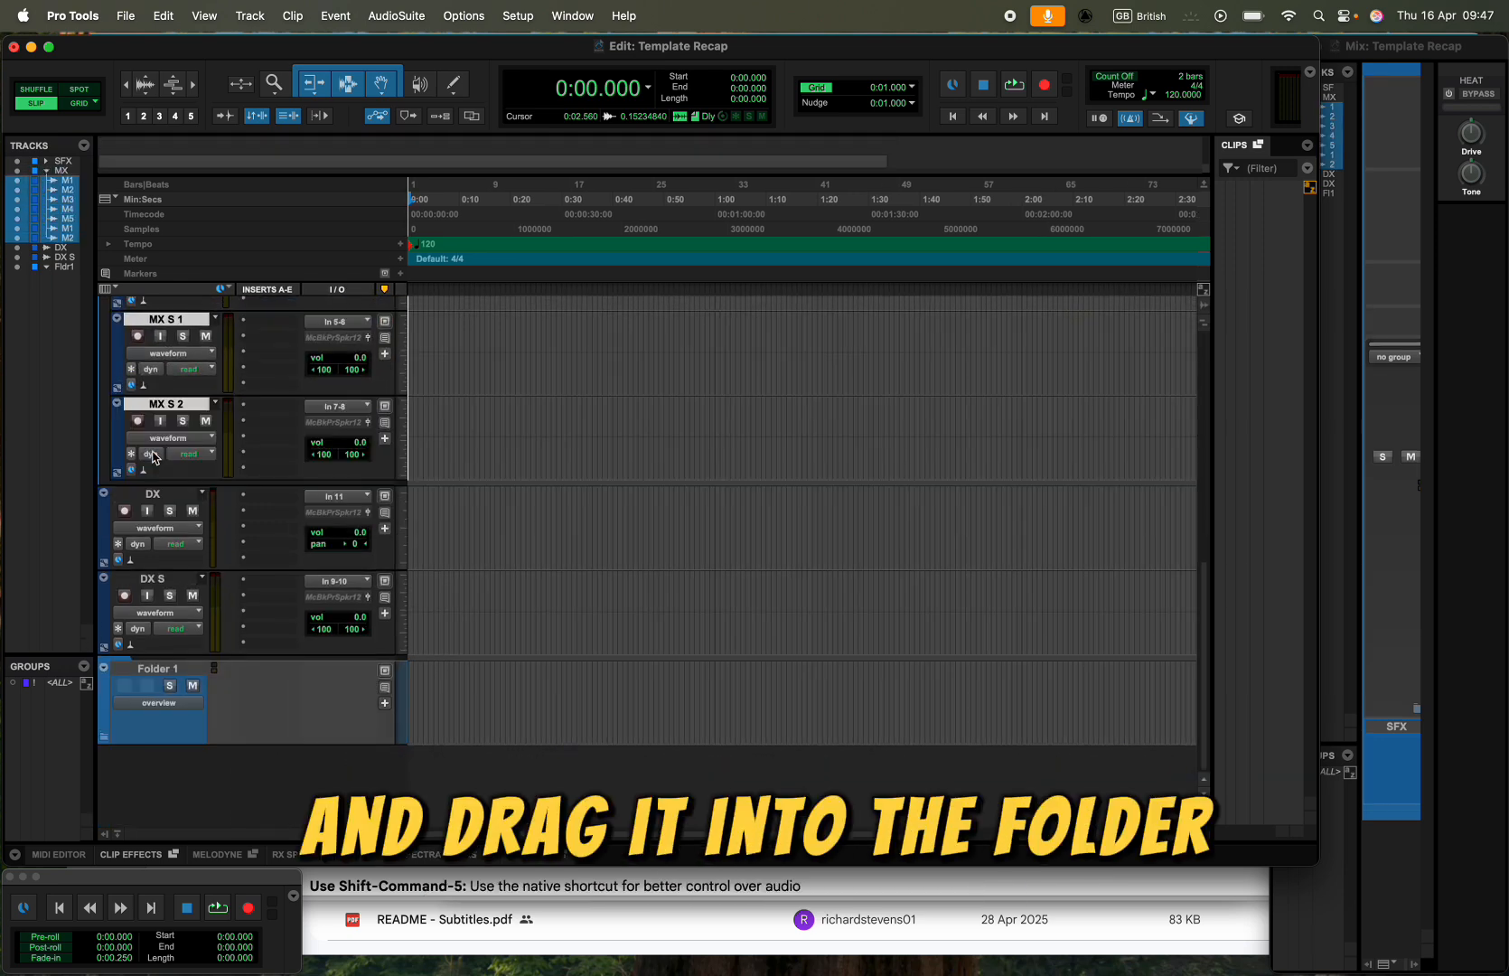
- Change the MX folder's track colour to bright purple
scroll(151, 458, "up", 8)
double_click(107, 456)
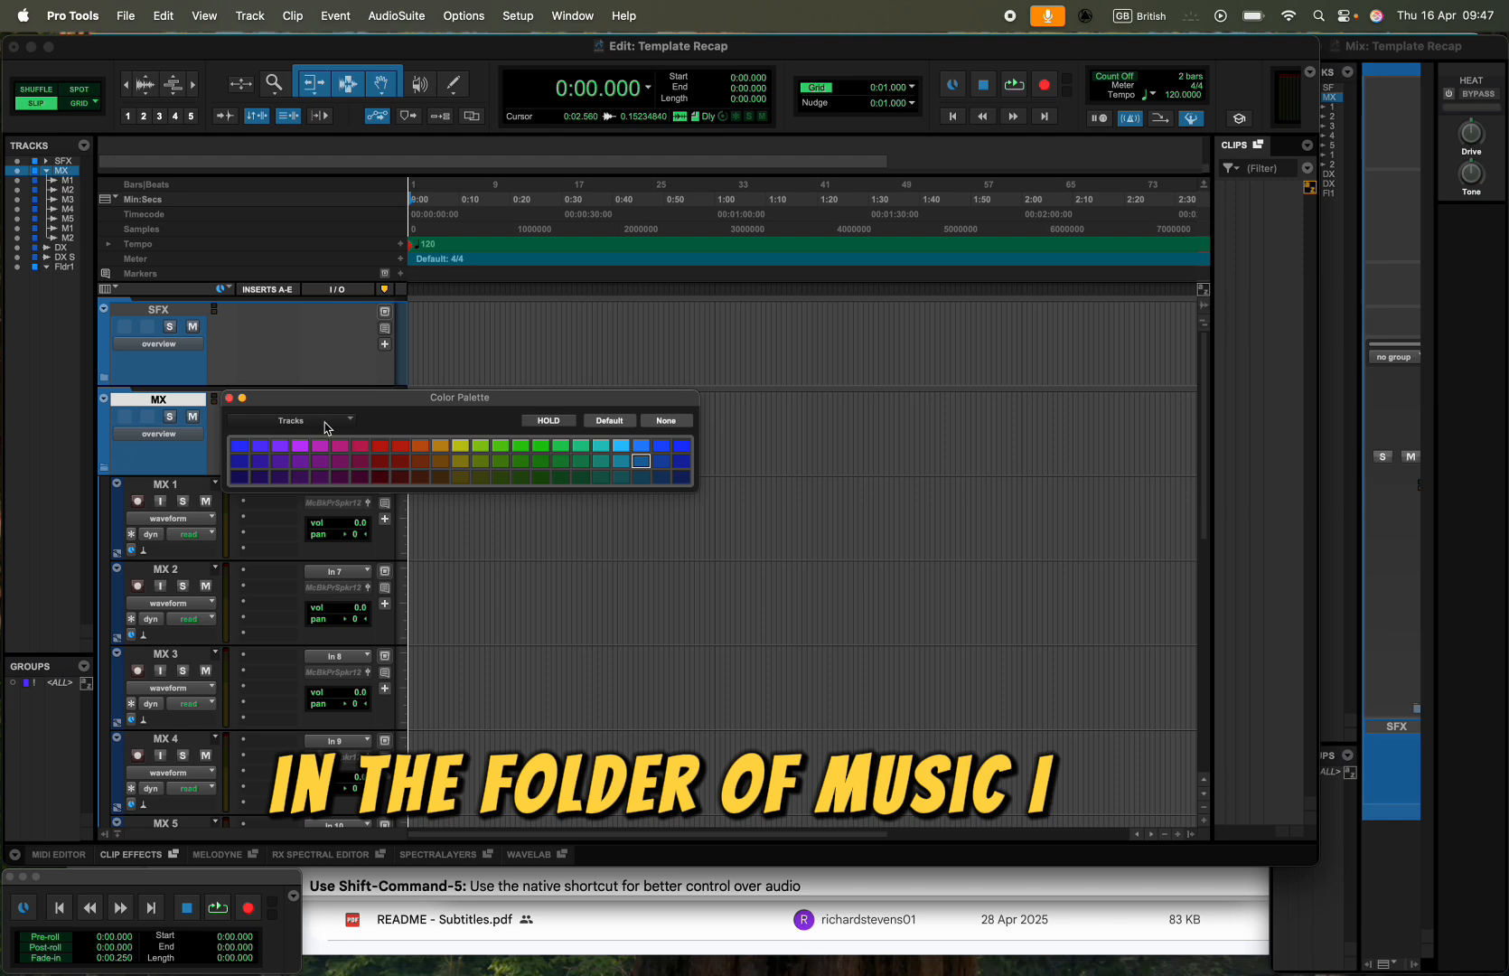
left_click(299, 444)
- Colour all tracks inside the MX folder the same purple as the folder and collapse it
left_click(132, 488)
scroll(132, 493, "down", 8)
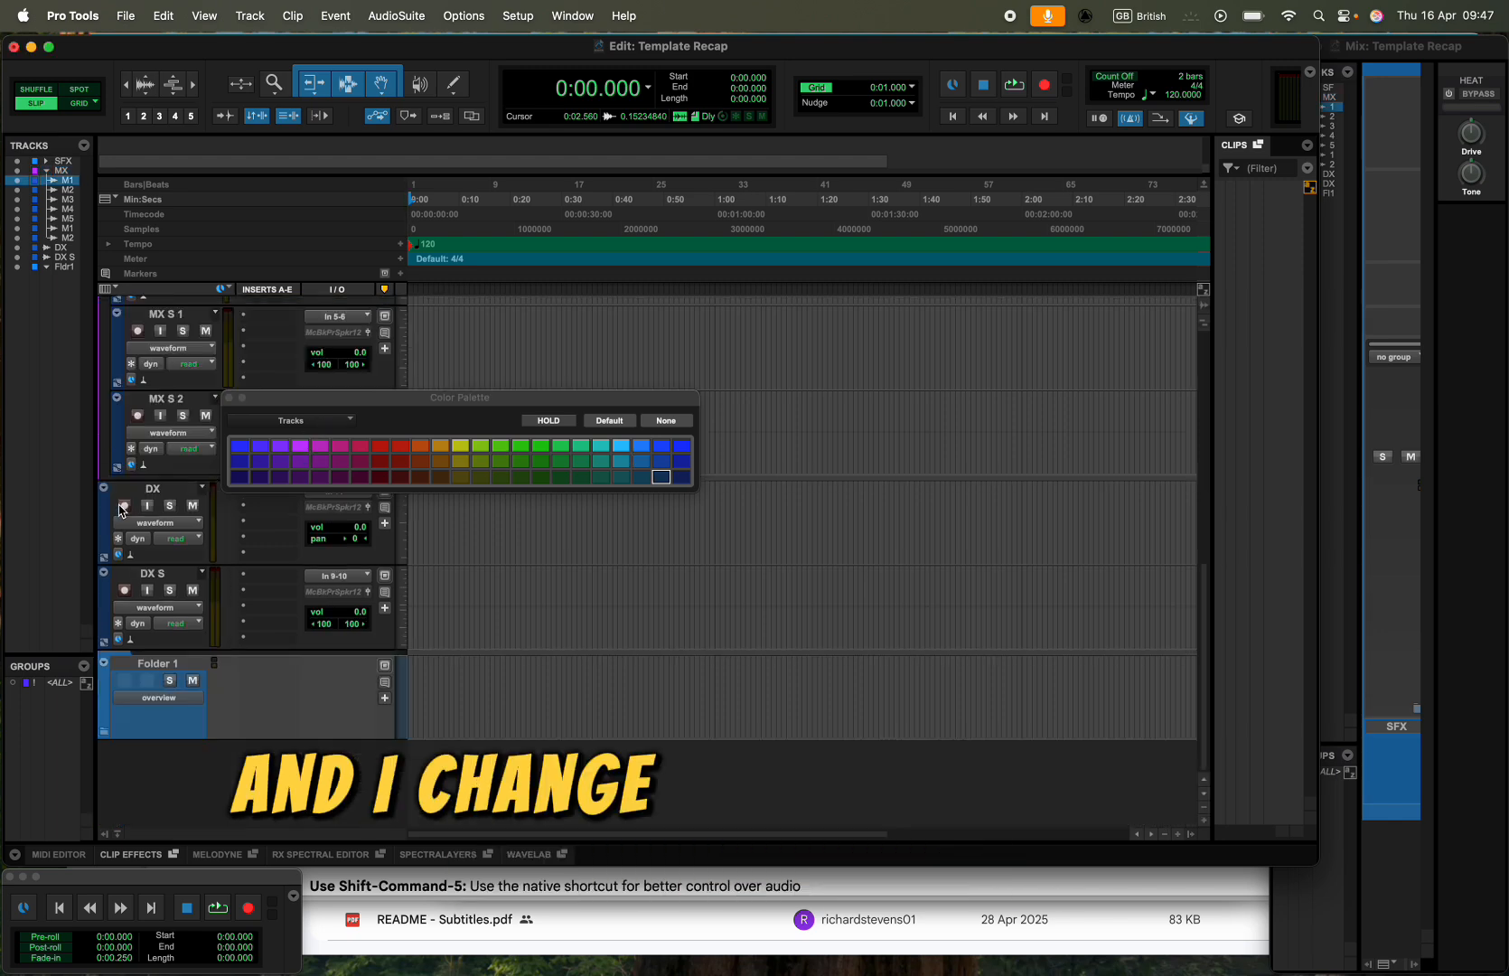
left_click(166, 398, "shift")
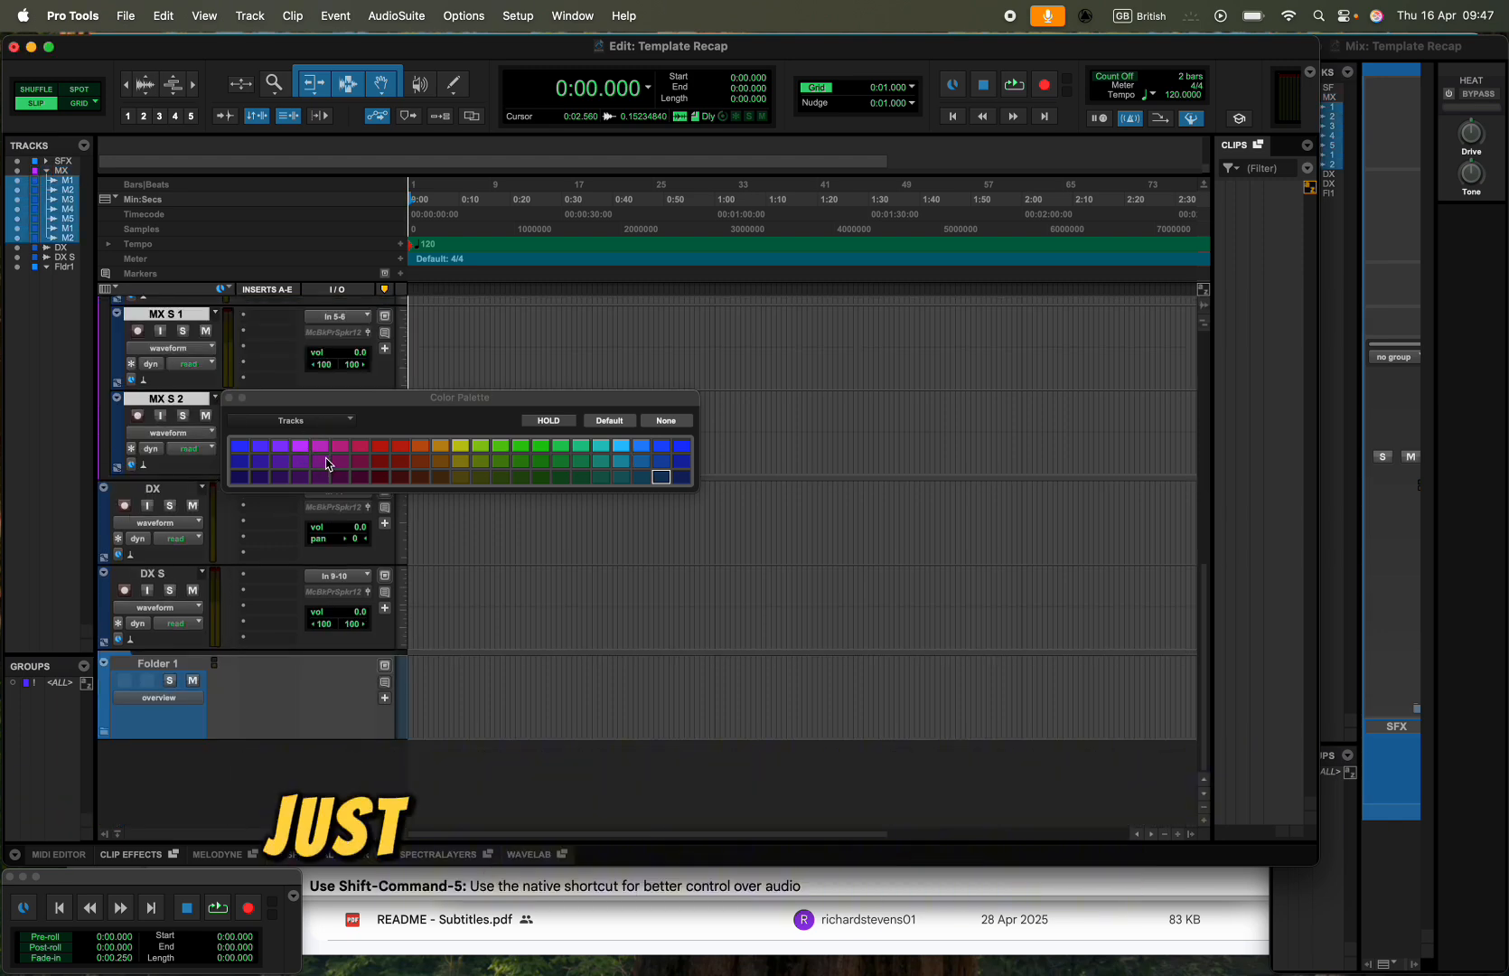
left_click(299, 444)
left_click(230, 399)
scroll(229, 403, "up", 8)
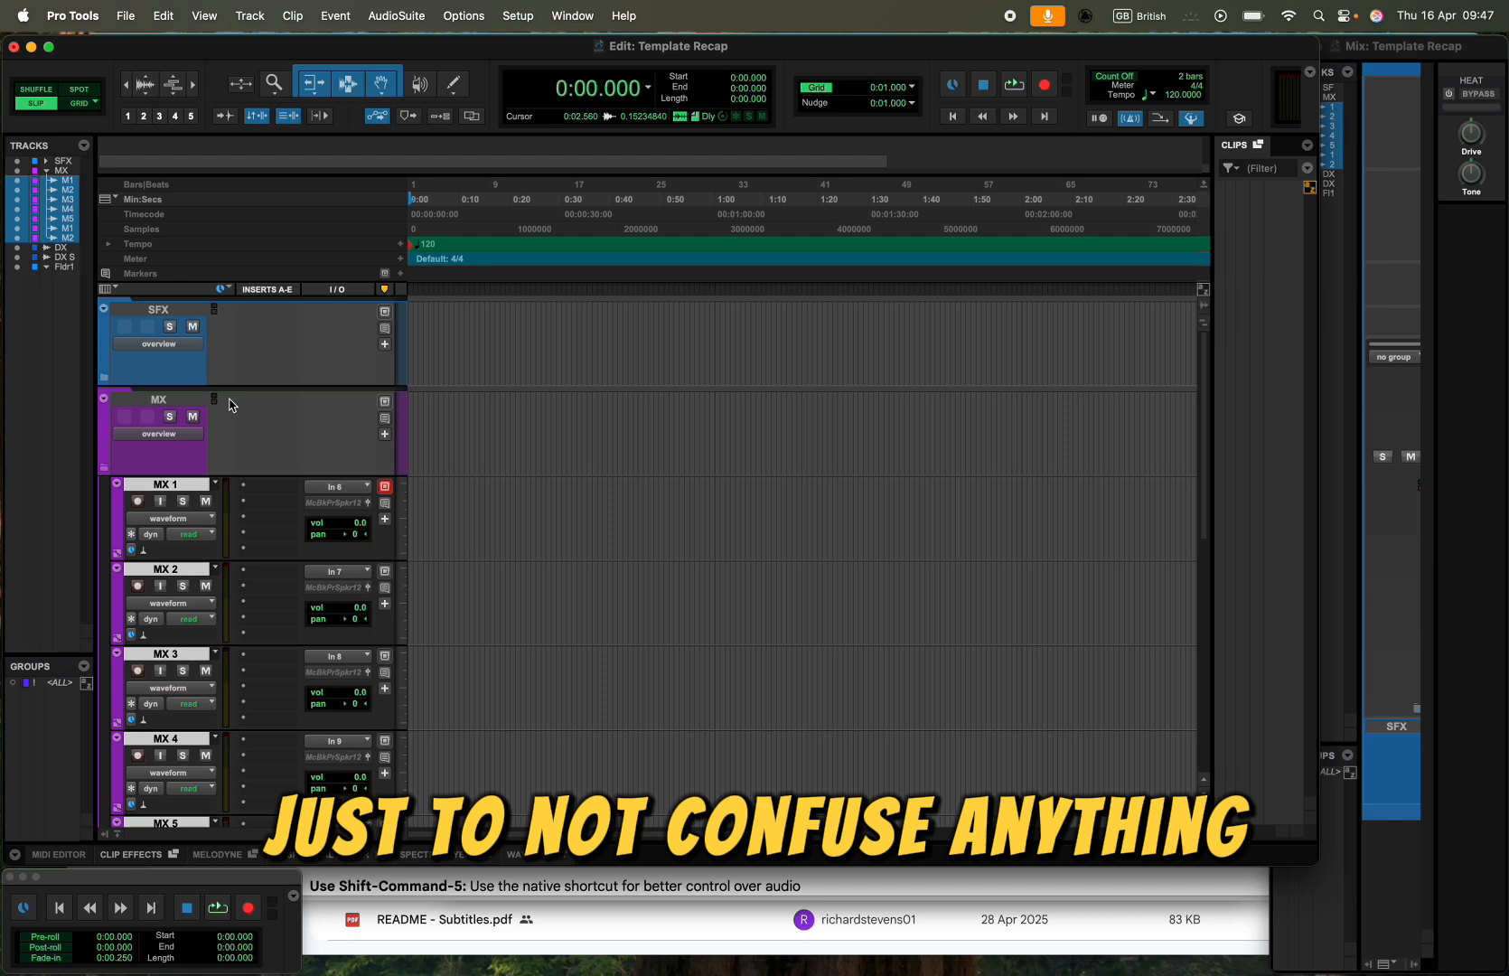
left_click(104, 467)
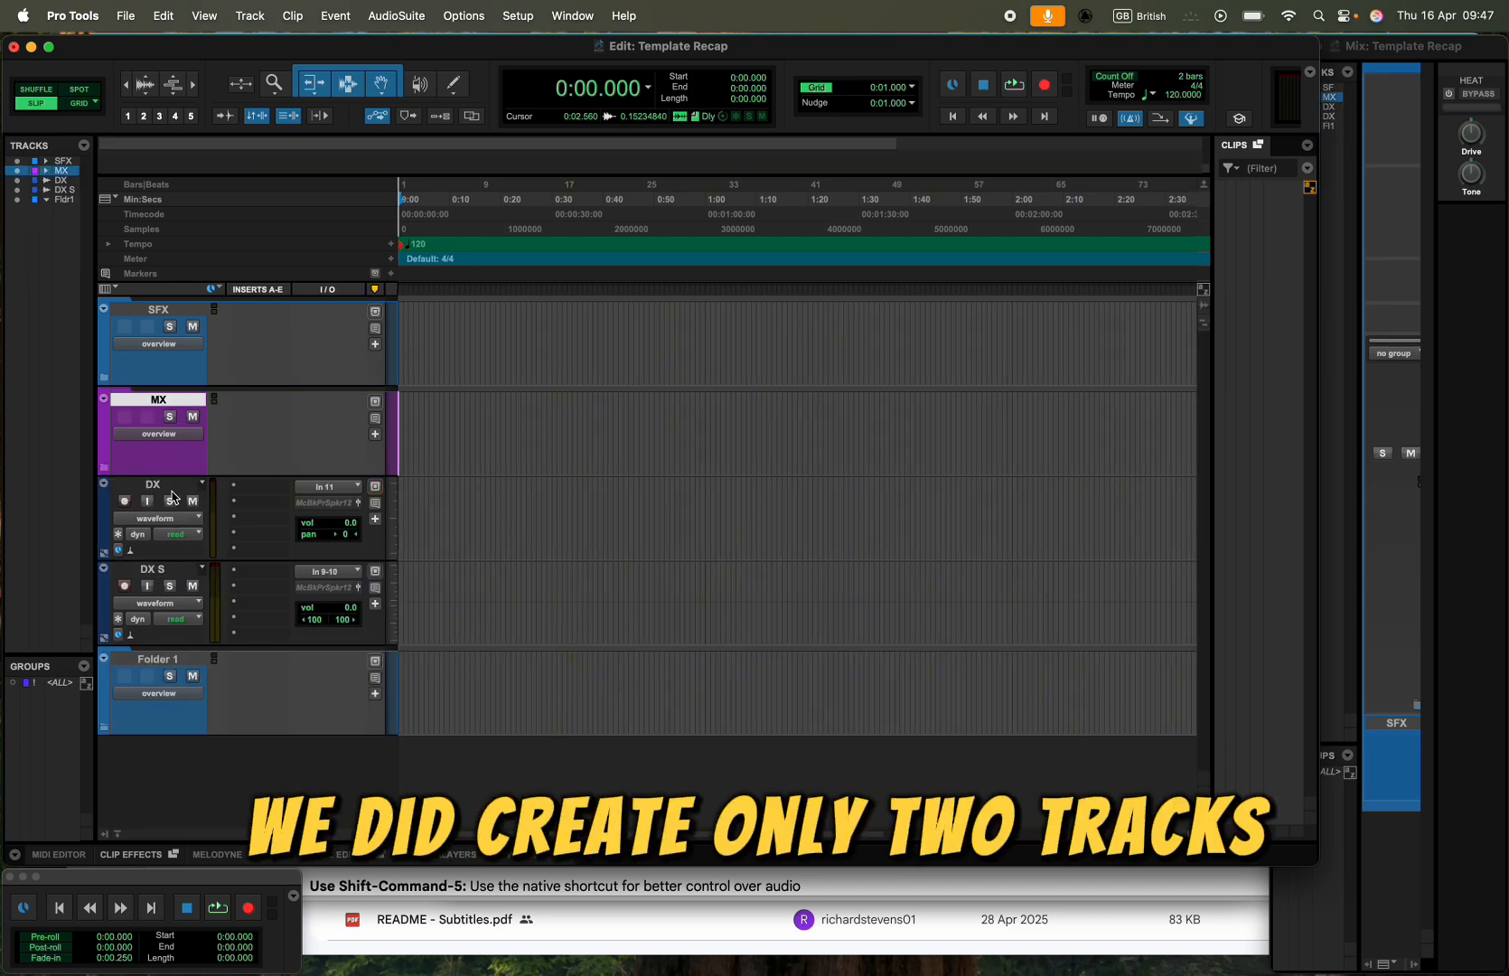
- Move the DX and DX S tracks into the Folder 1 folder and colour that folder orange
left_click(161, 486)
left_click(161, 569, "shift")
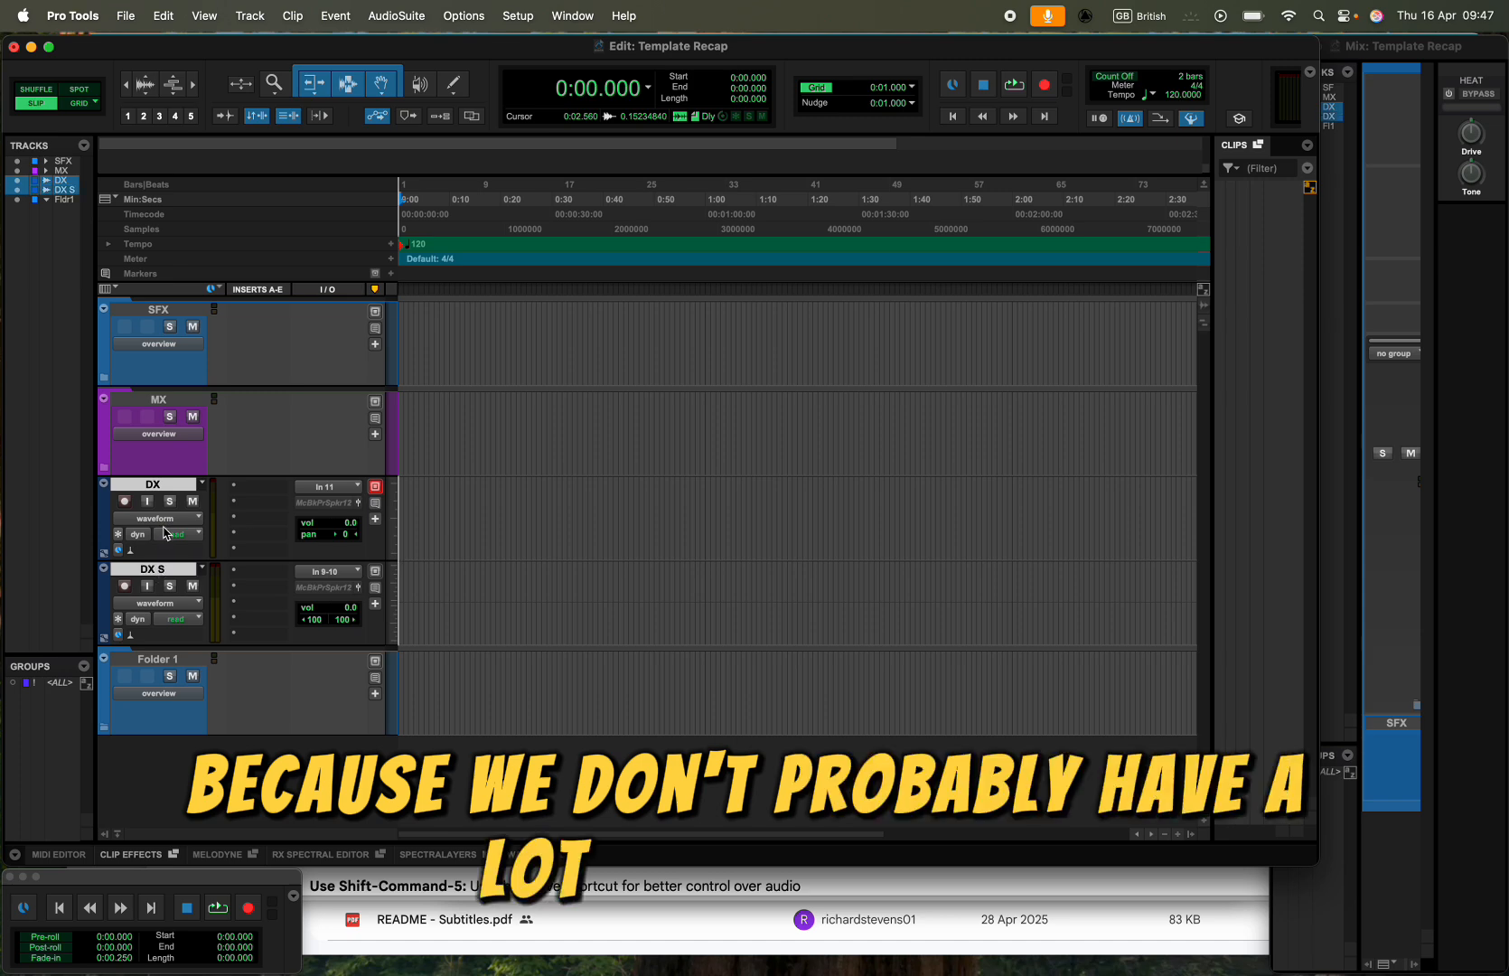
left_click_drag(155, 488, 107, 686)
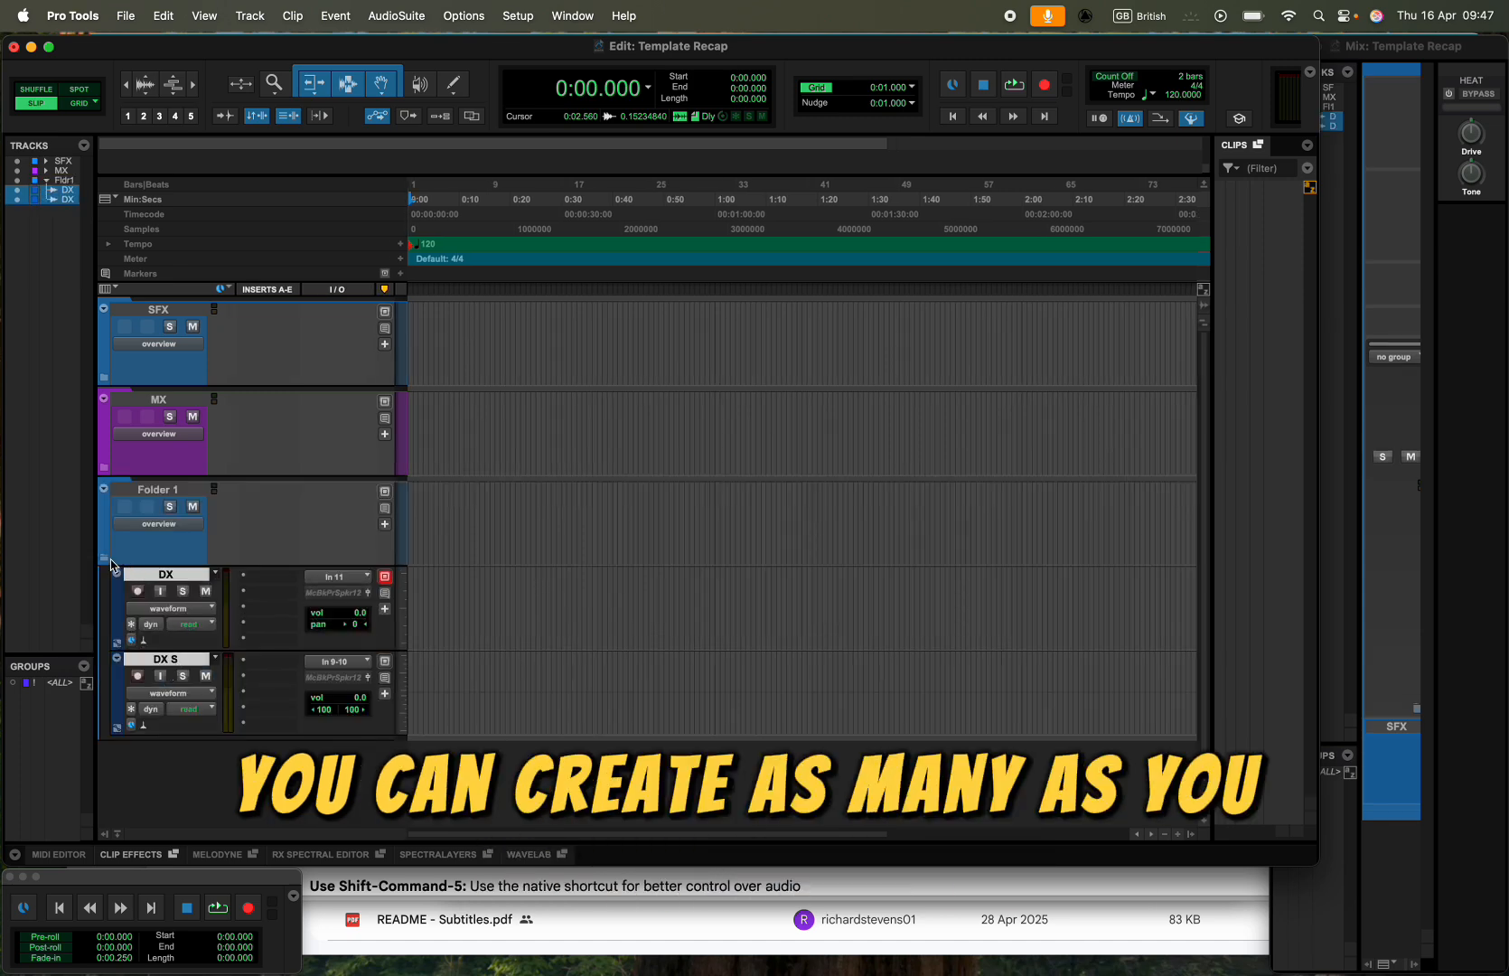
double_click(107, 530)
left_click(418, 535)
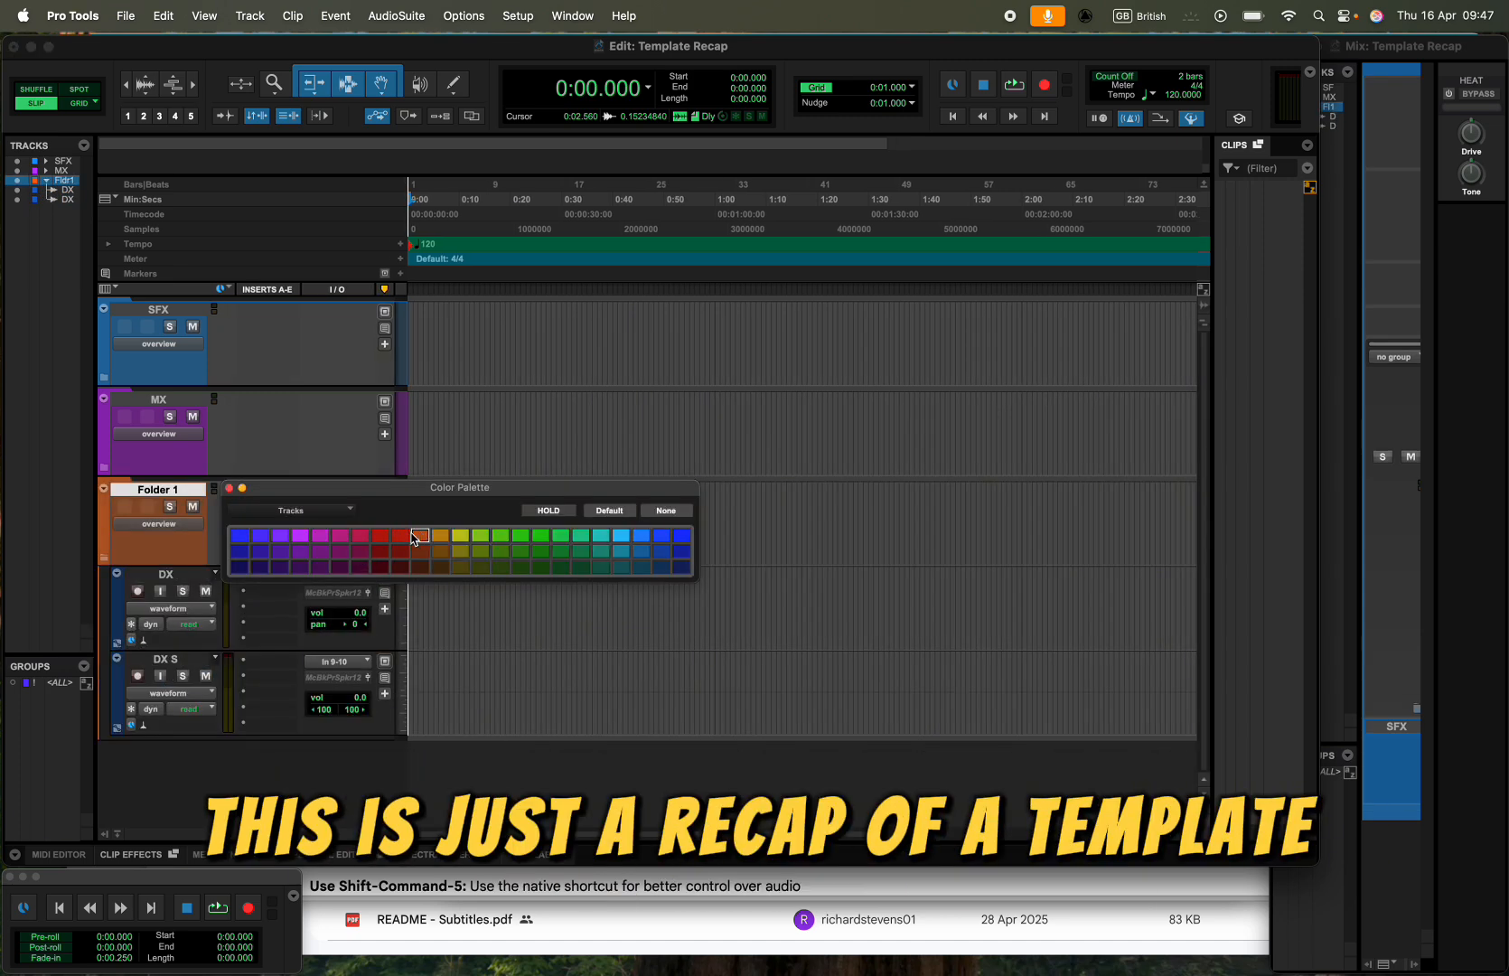
- Colour the DX and DX S tracks a lighter yellow-orange and collapse their folder
left_click(118, 620)
left_click(166, 574, "shift")
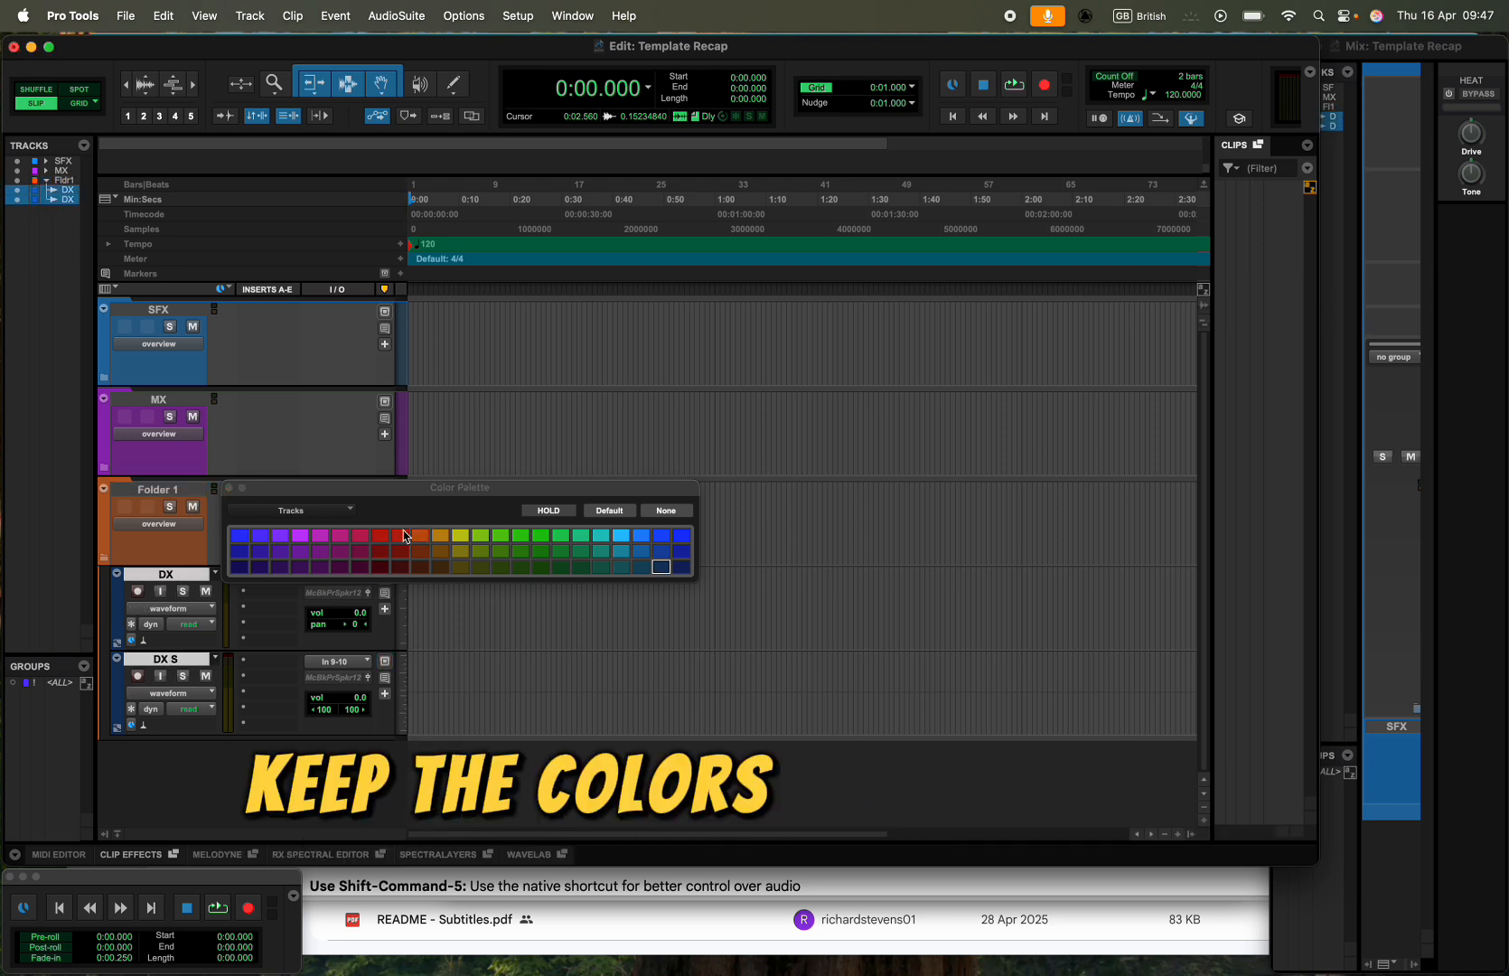
left_click(440, 534)
left_click(228, 487)
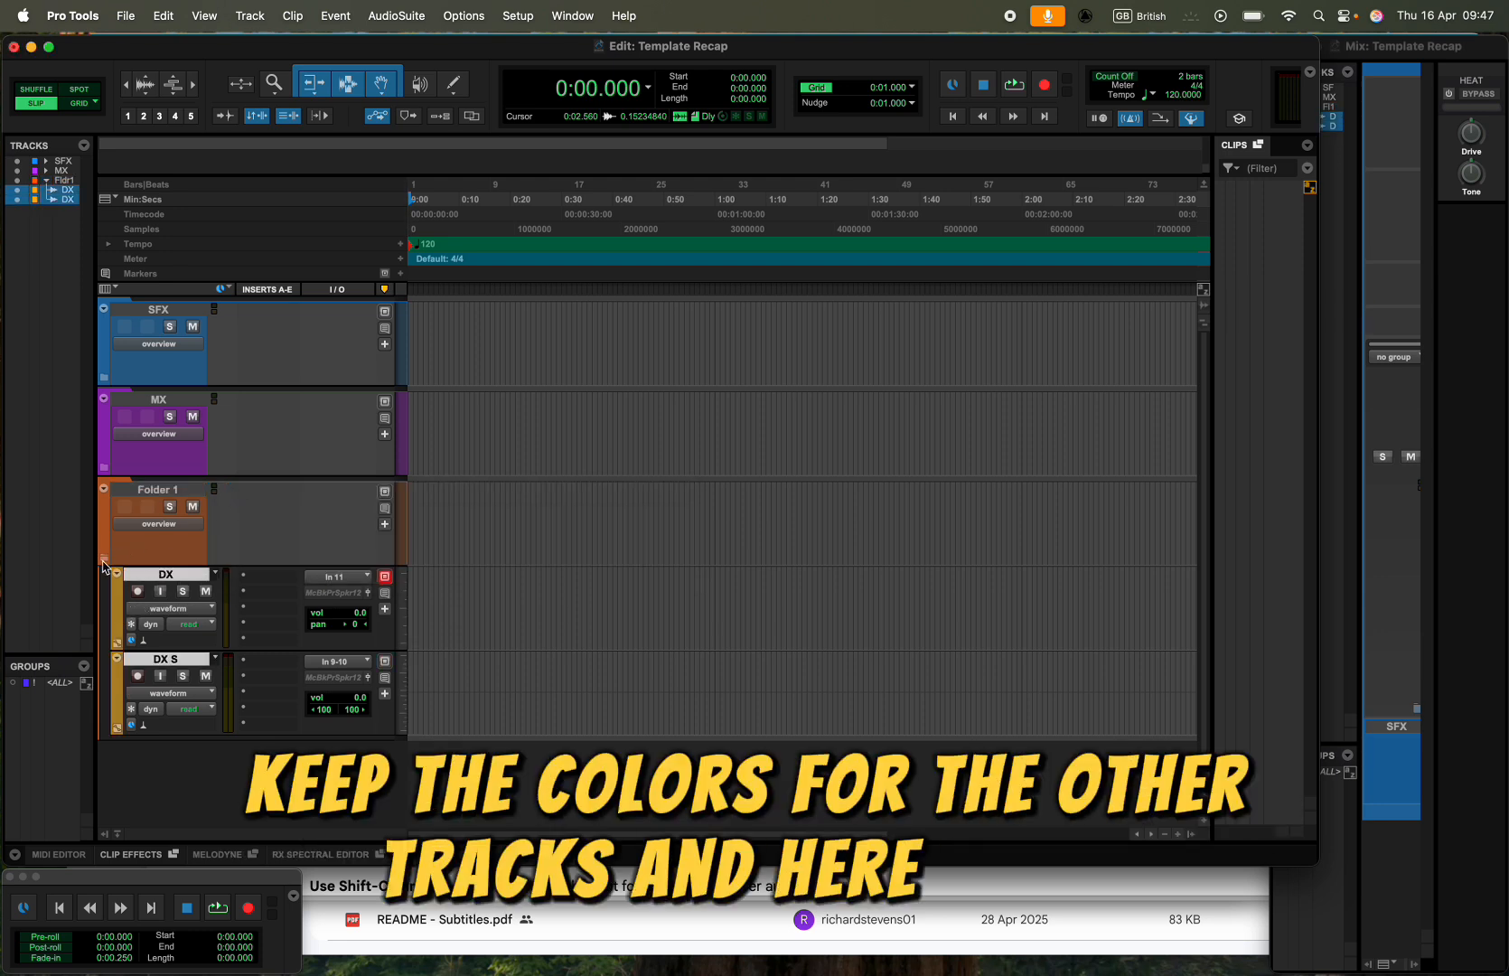
left_click(102, 488)
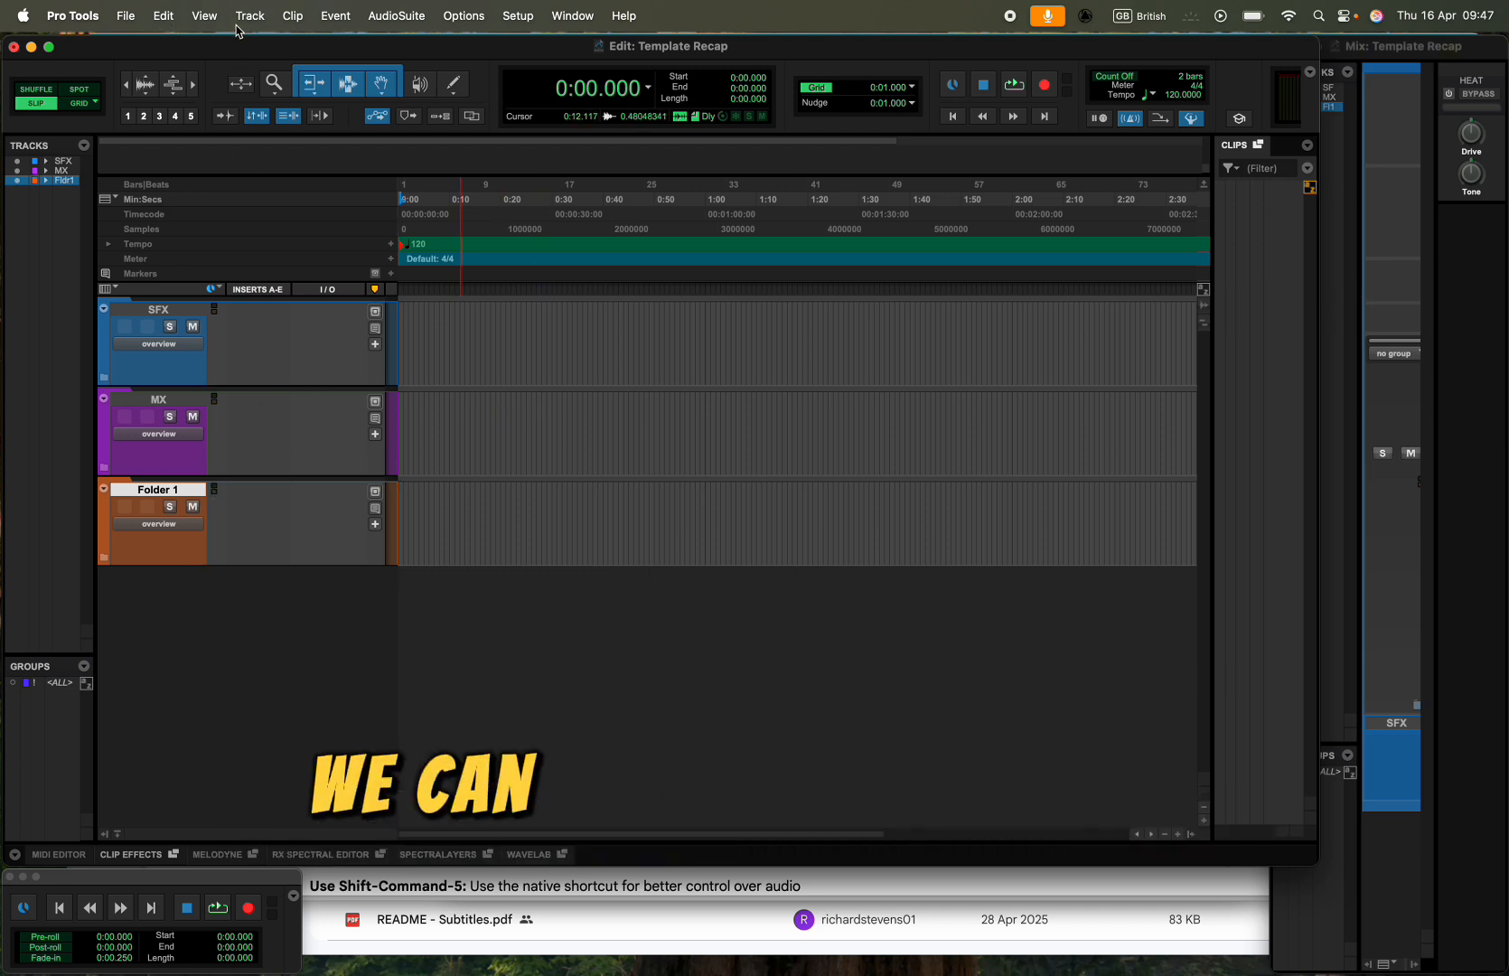
- Start an audio import and browse to the Audio Files folder inside InstrumentRecordingSession_SF on the Desktop
left_click(131, 16)
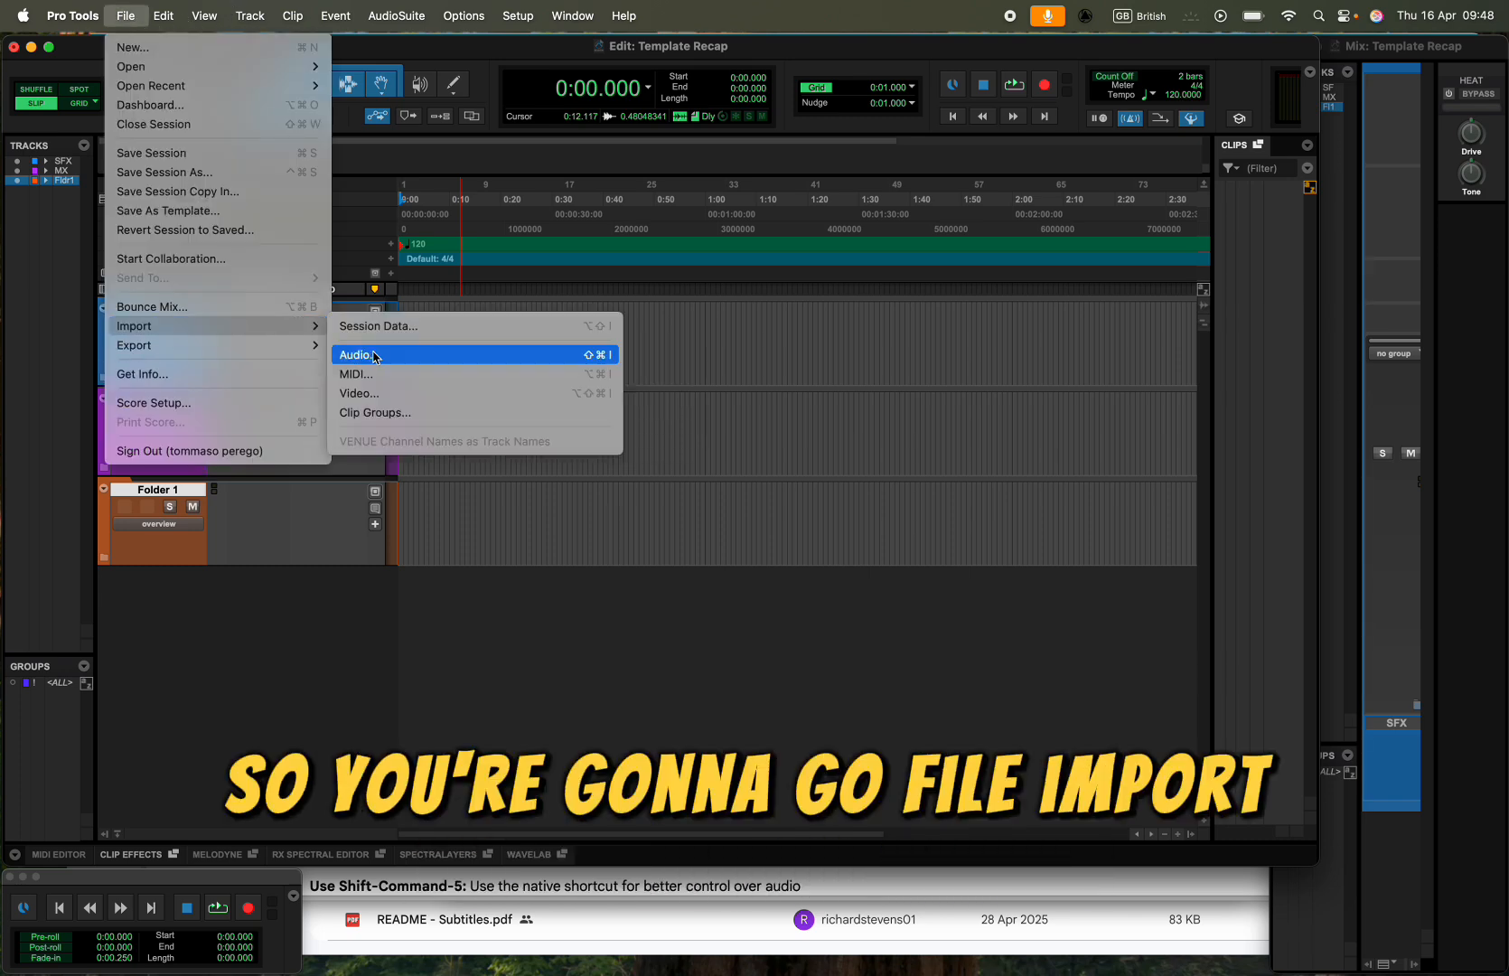
left_click(375, 356)
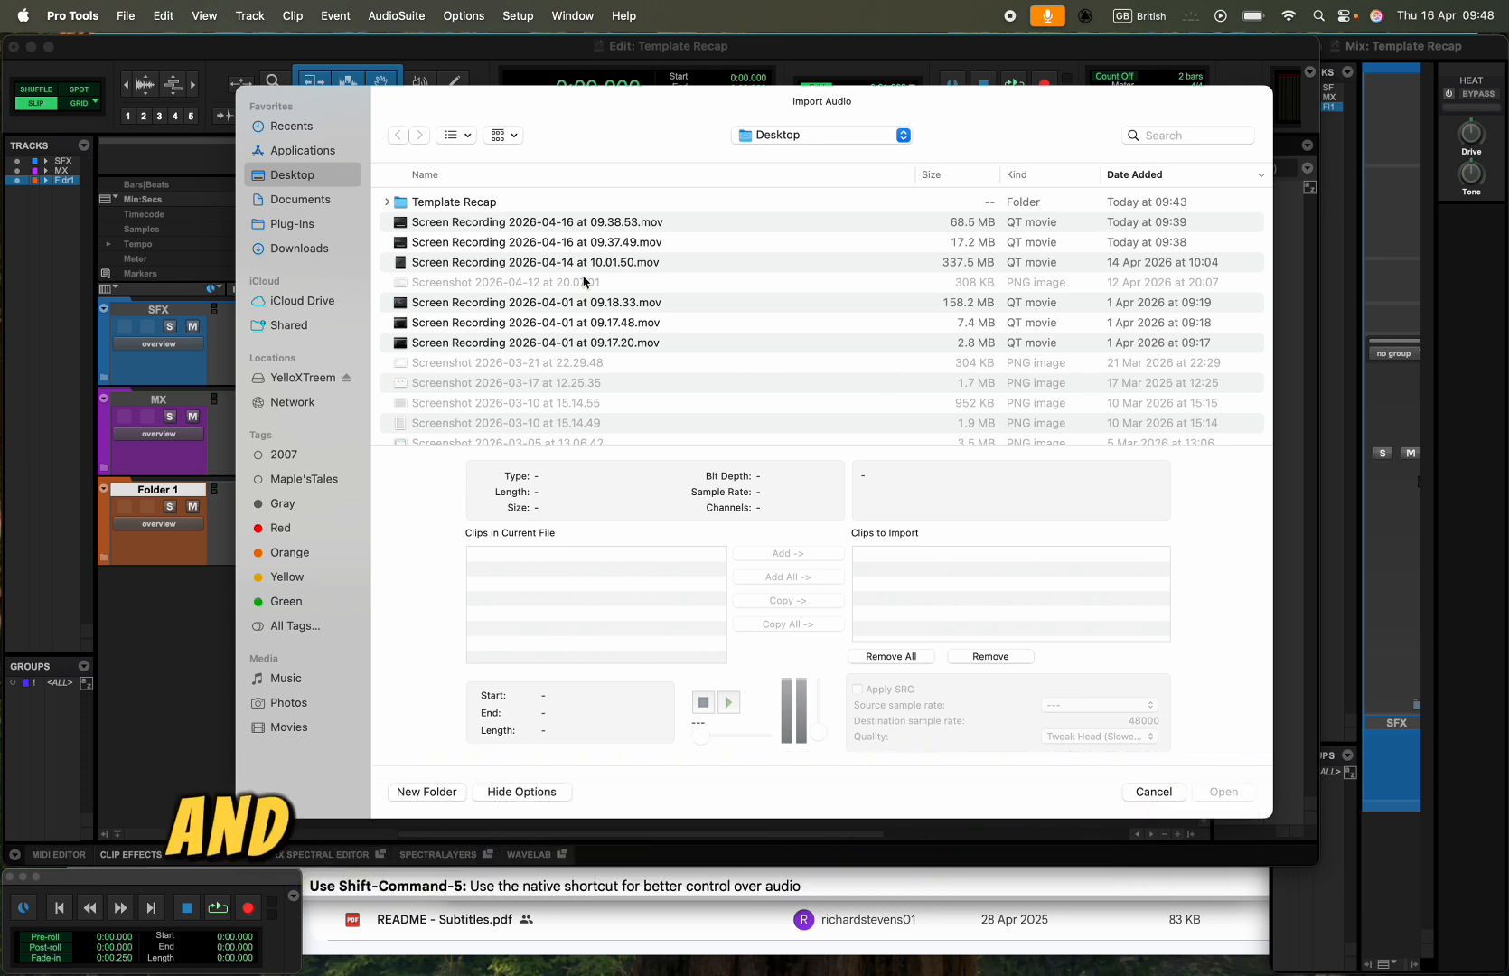
left_click(548, 223)
scroll(577, 360, "down", 10)
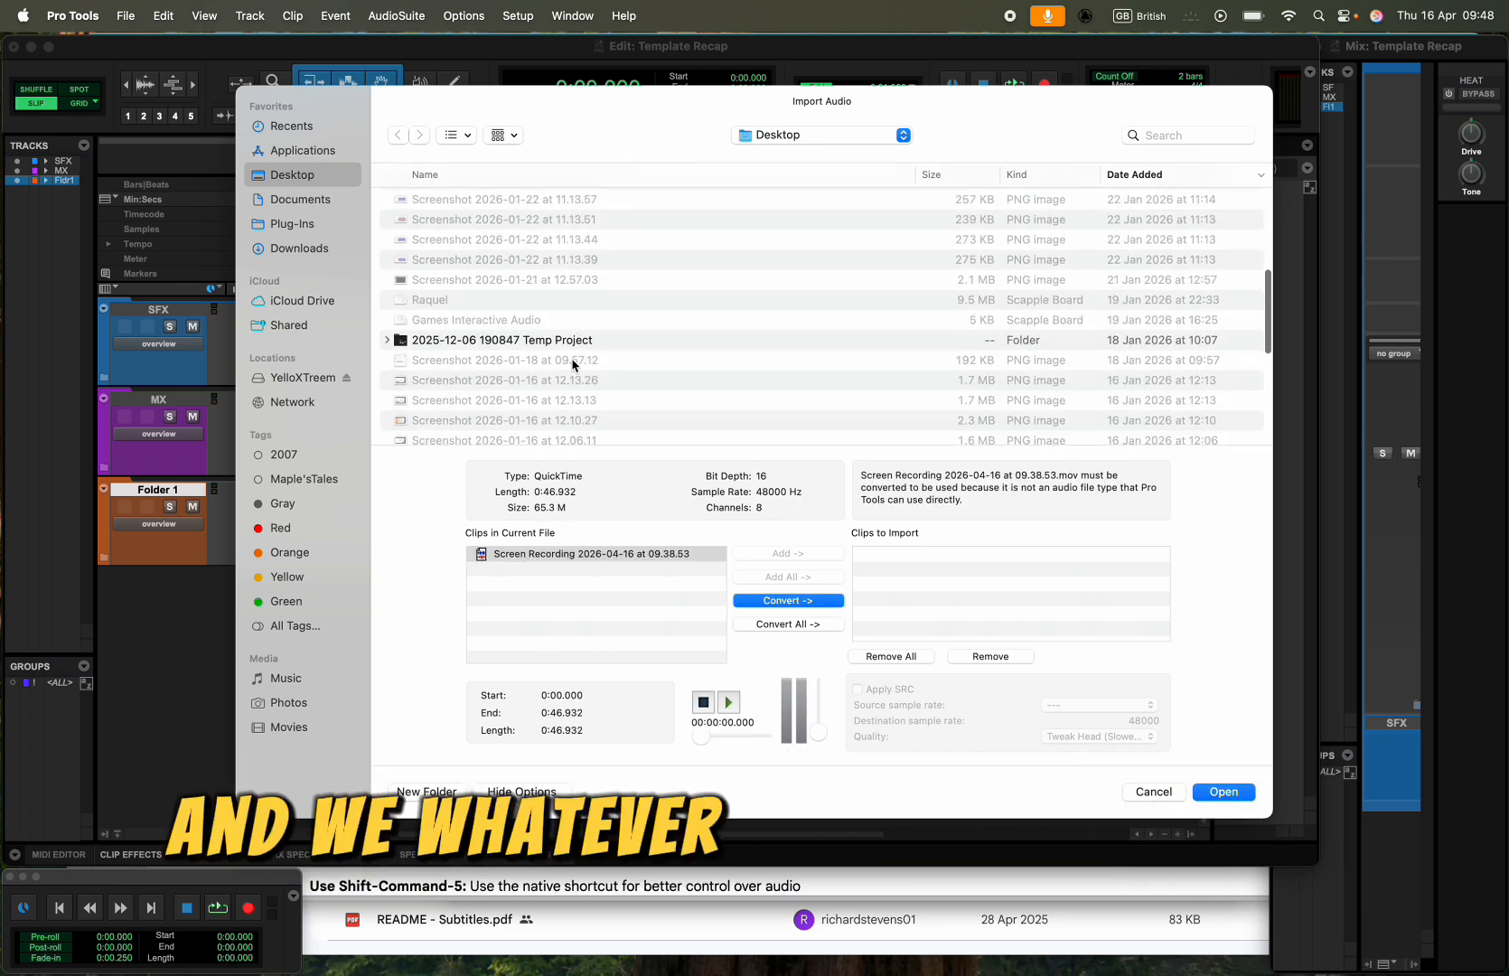
scroll(572, 364, "down", 10)
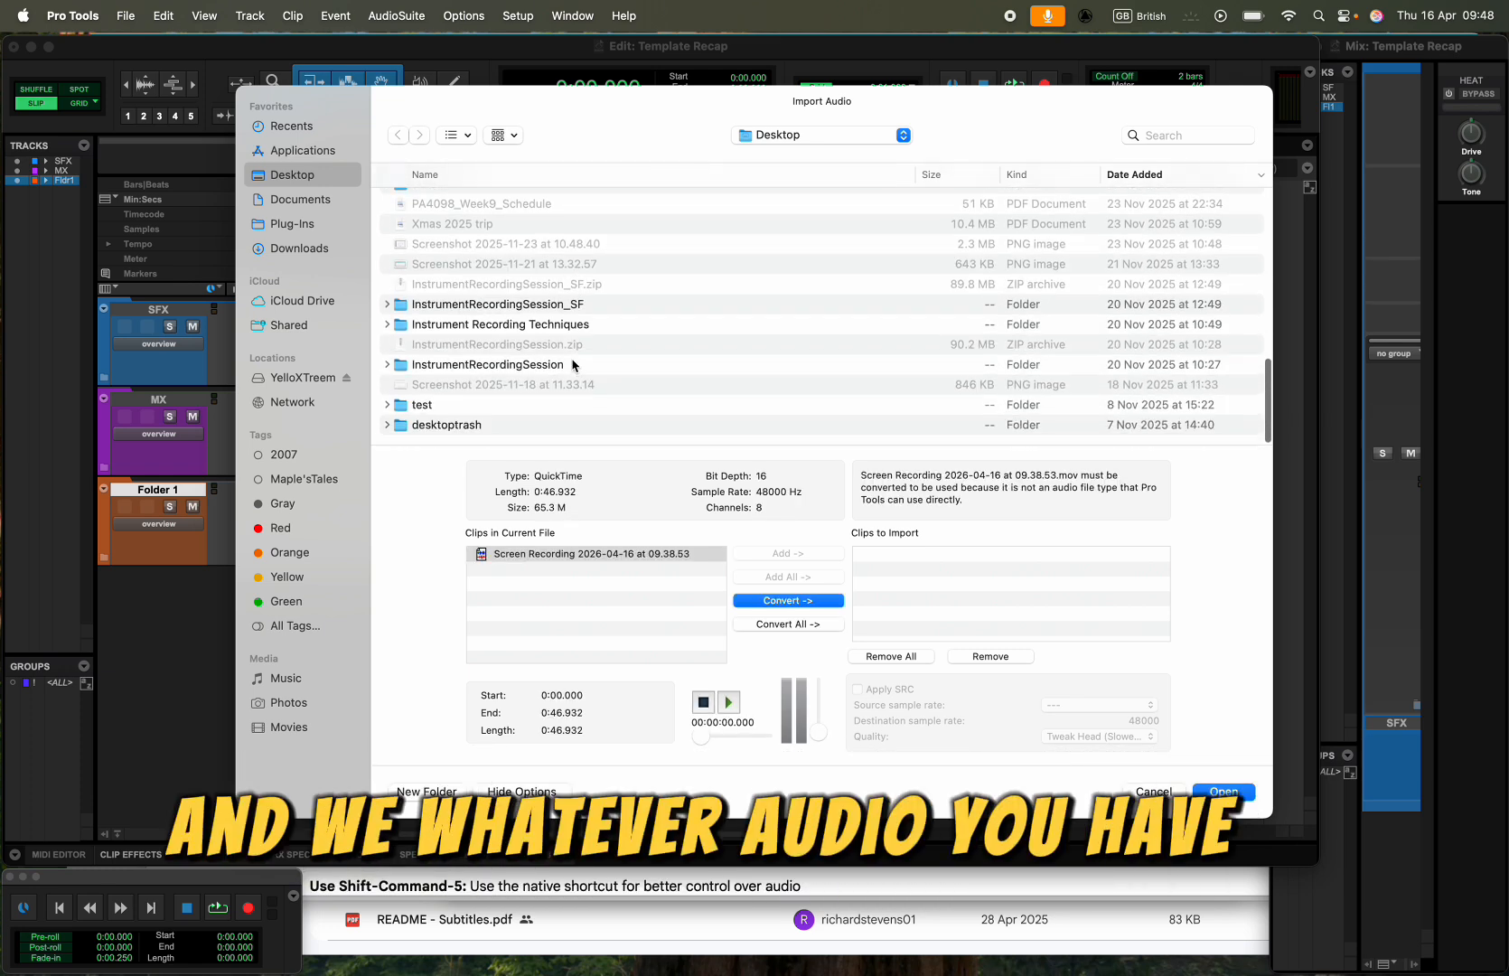
double_click(533, 308)
double_click(445, 223)
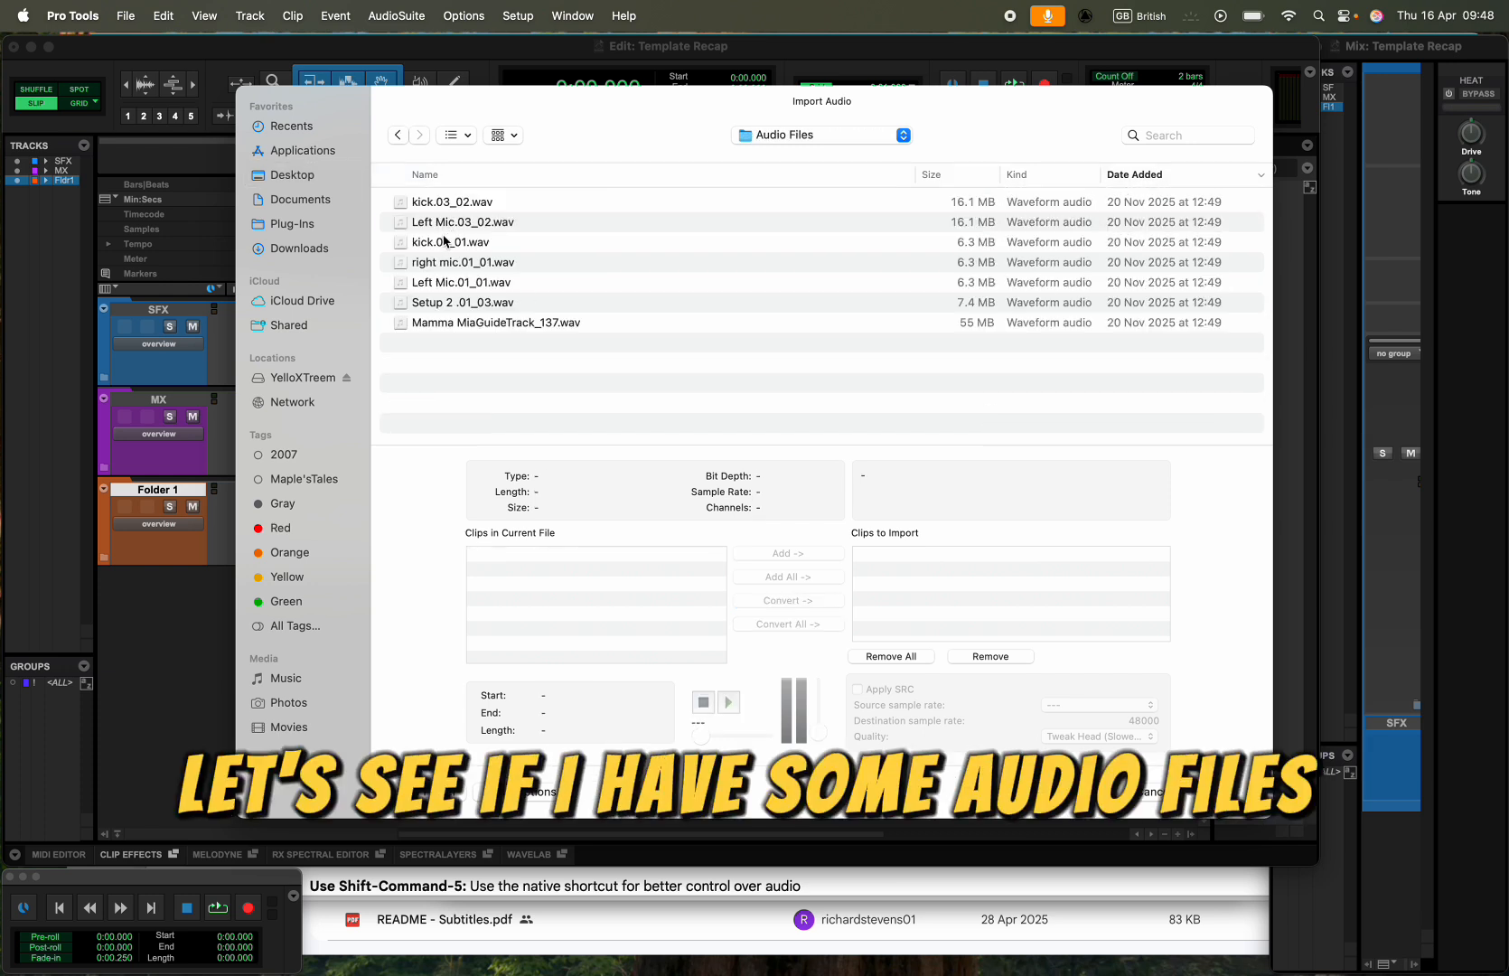
- Add kick.03_02.wav, Left Mic.03_02.wav and kick.01_01.wav to the clips to import as converted files
left_click(443, 241)
left_click(444, 202, "shift")
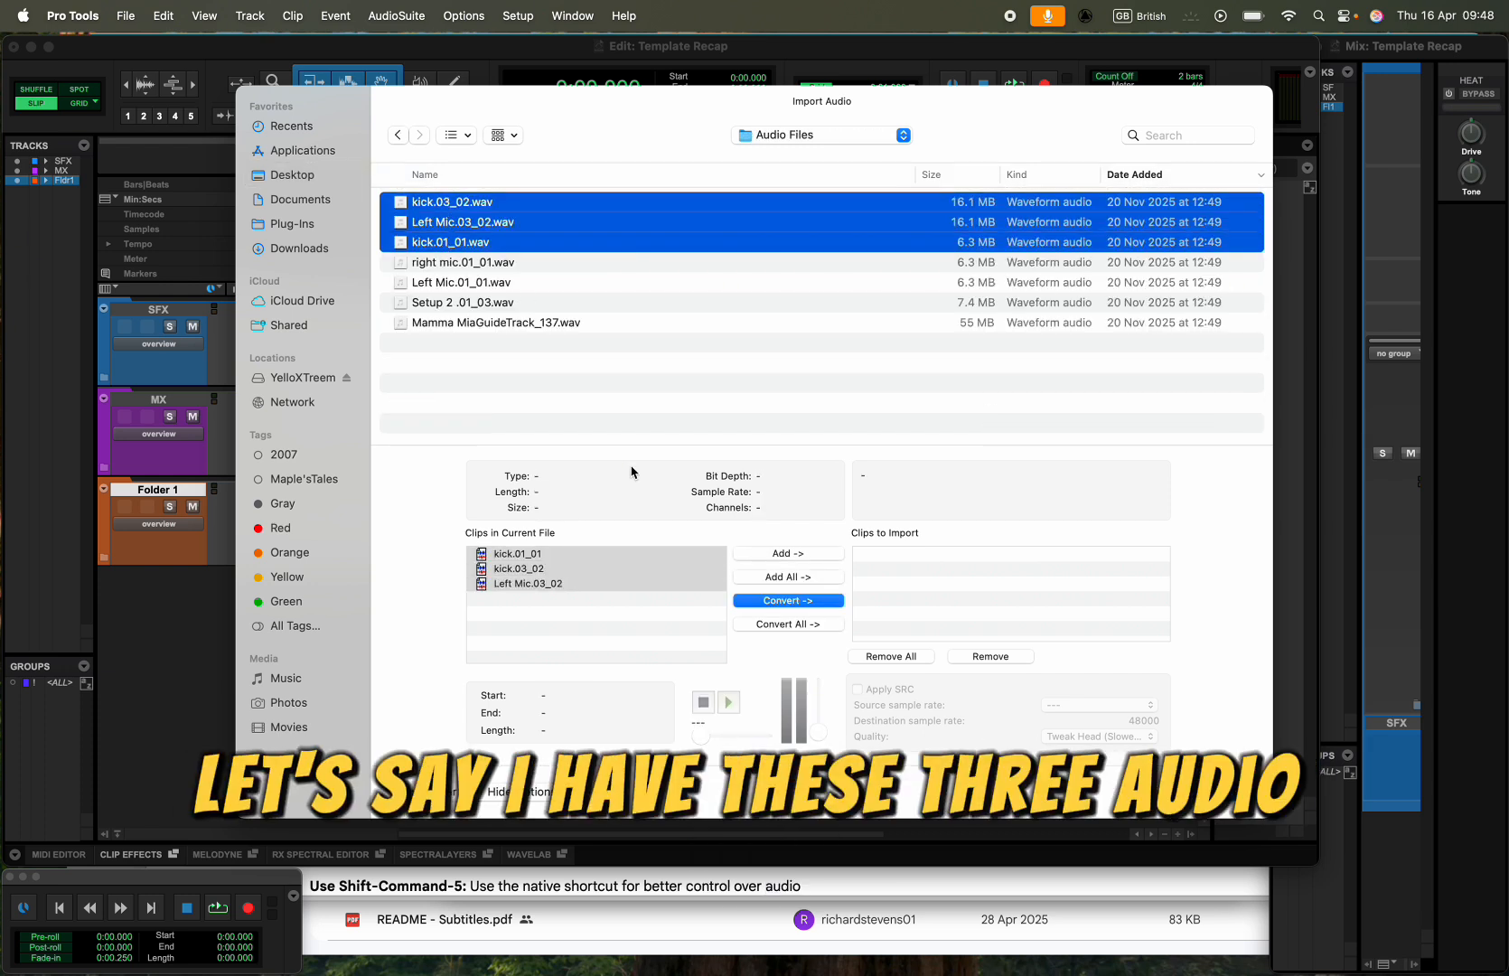
left_click(788, 601)
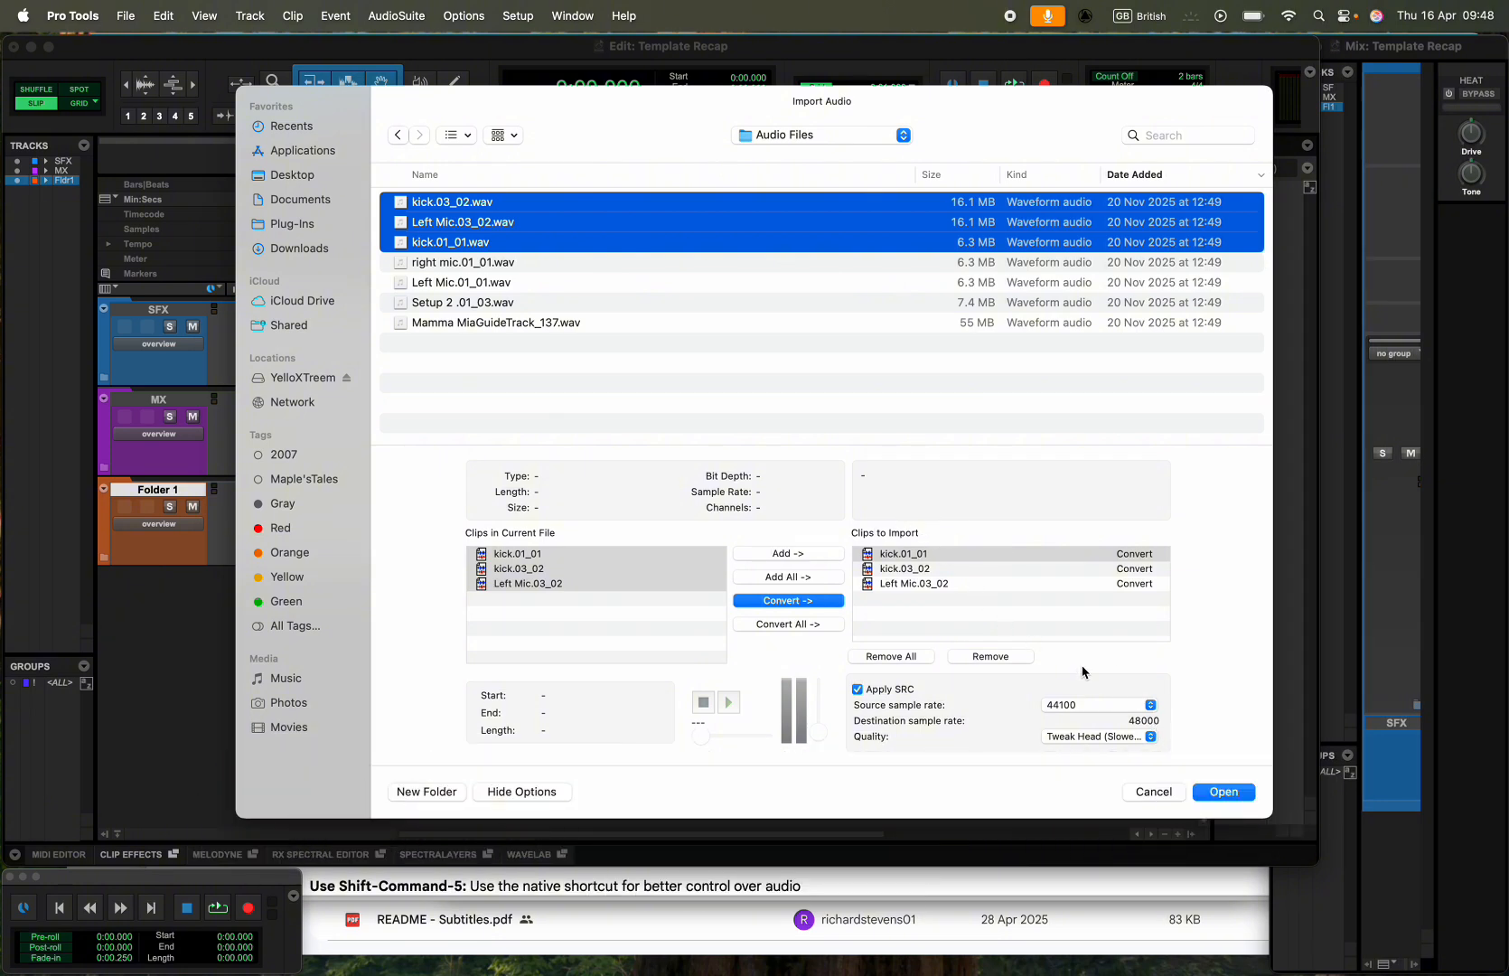
- Save the converted files in the session's Audio Files folder and import them into the Clip List
left_click(1225, 794)
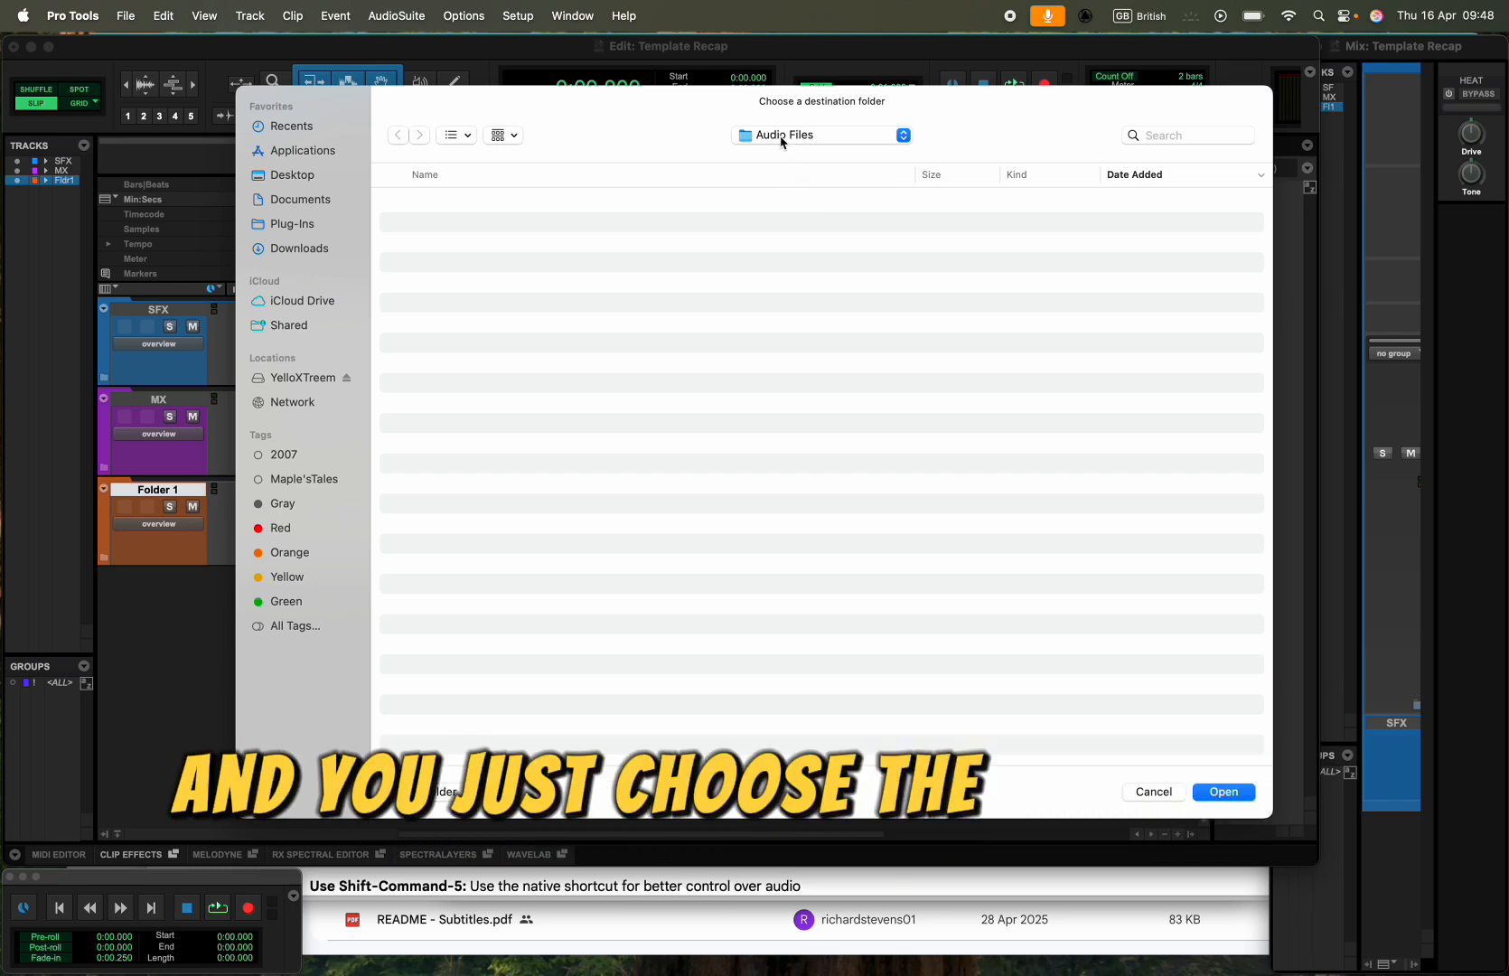
key("Return")
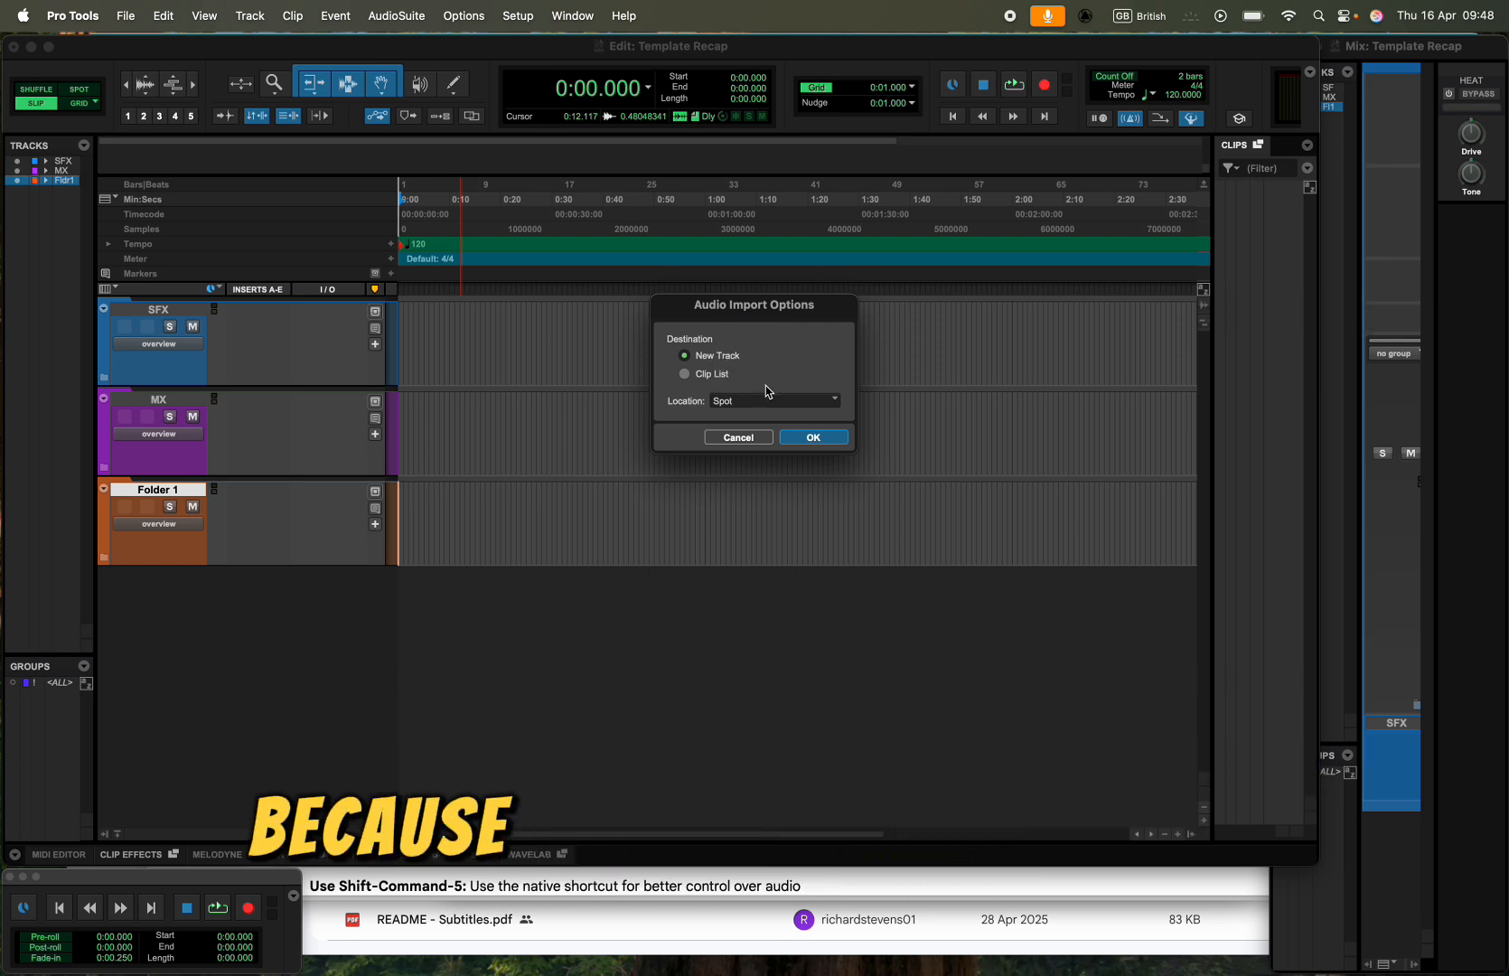
left_click(696, 378)
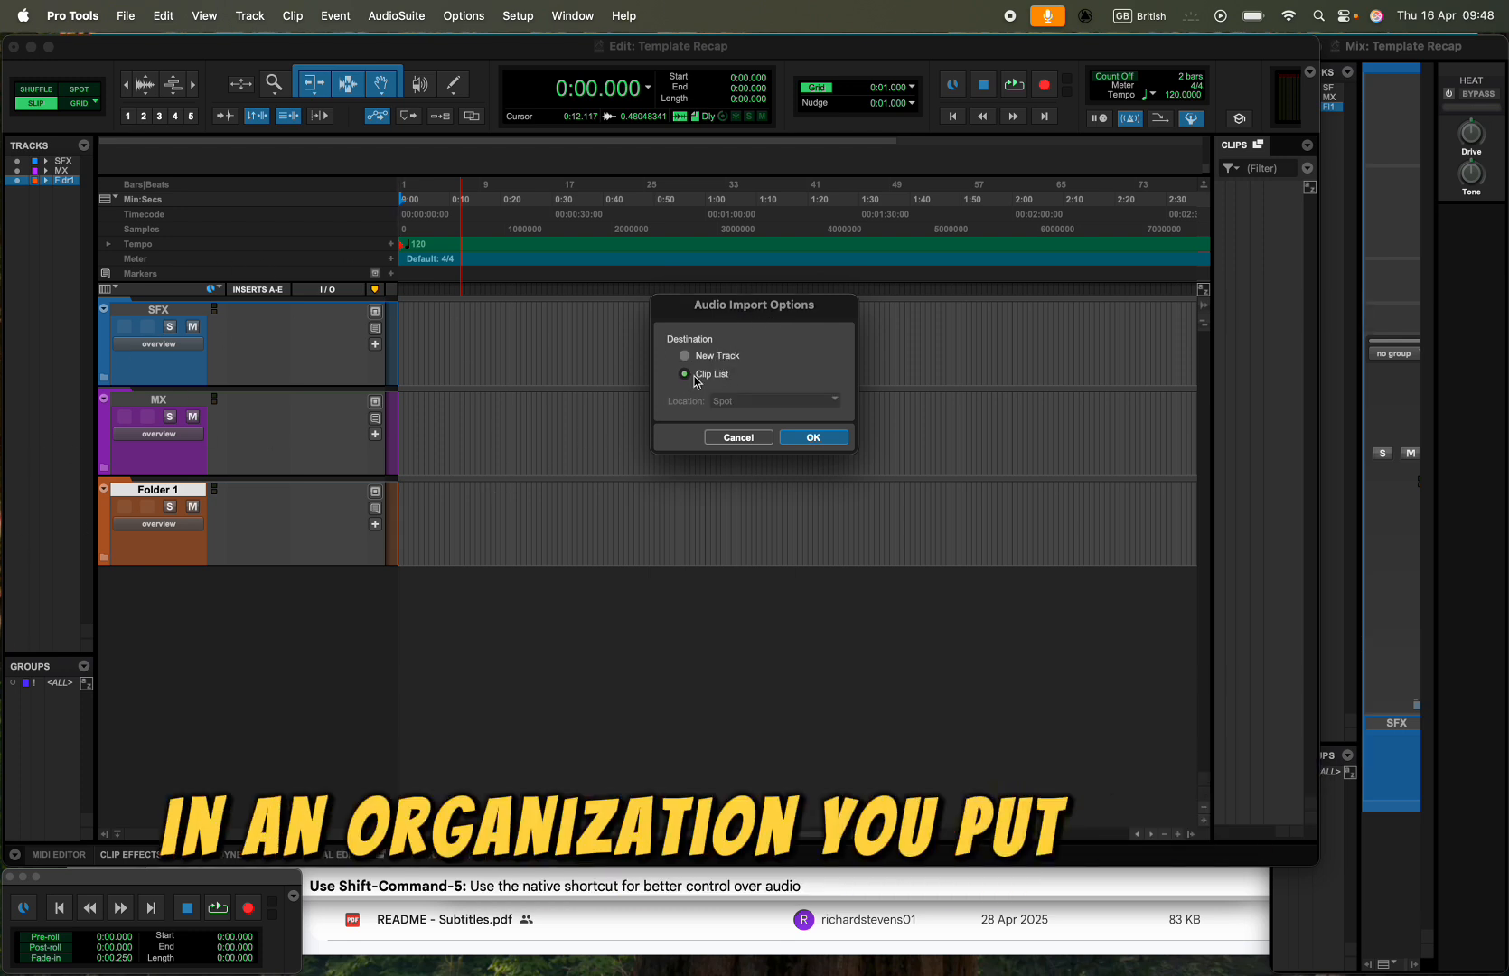
left_click(809, 437)
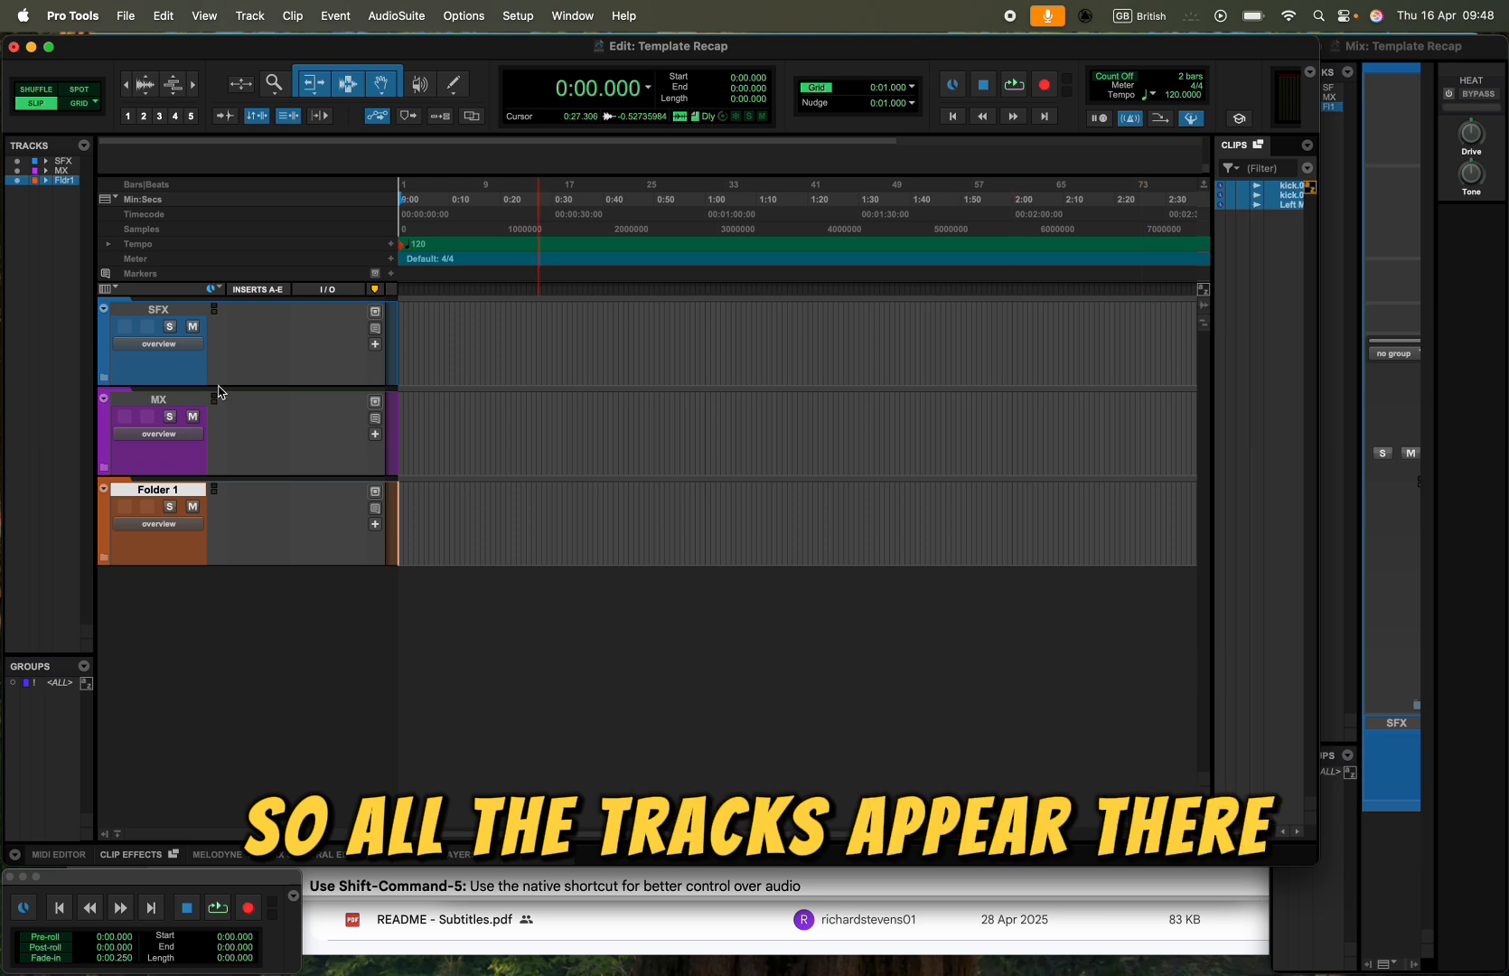
- Expand the SFX folder track, widen the Clips list to show full clip names, and deselect the clips
left_click(103, 372)
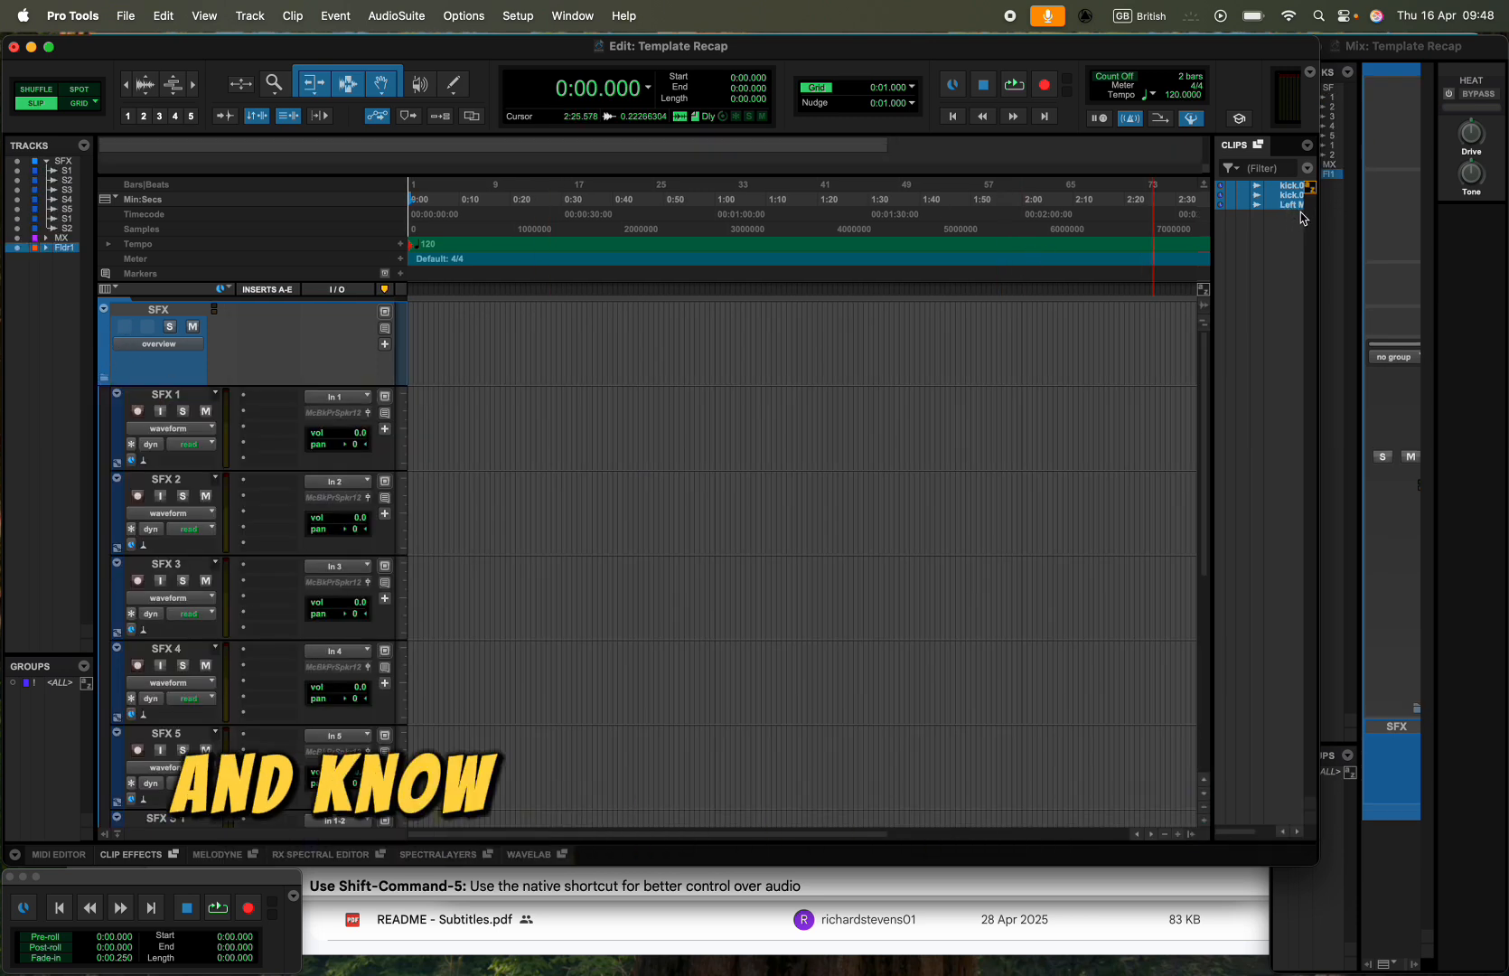
left_click_drag(1206, 241, 1066, 253)
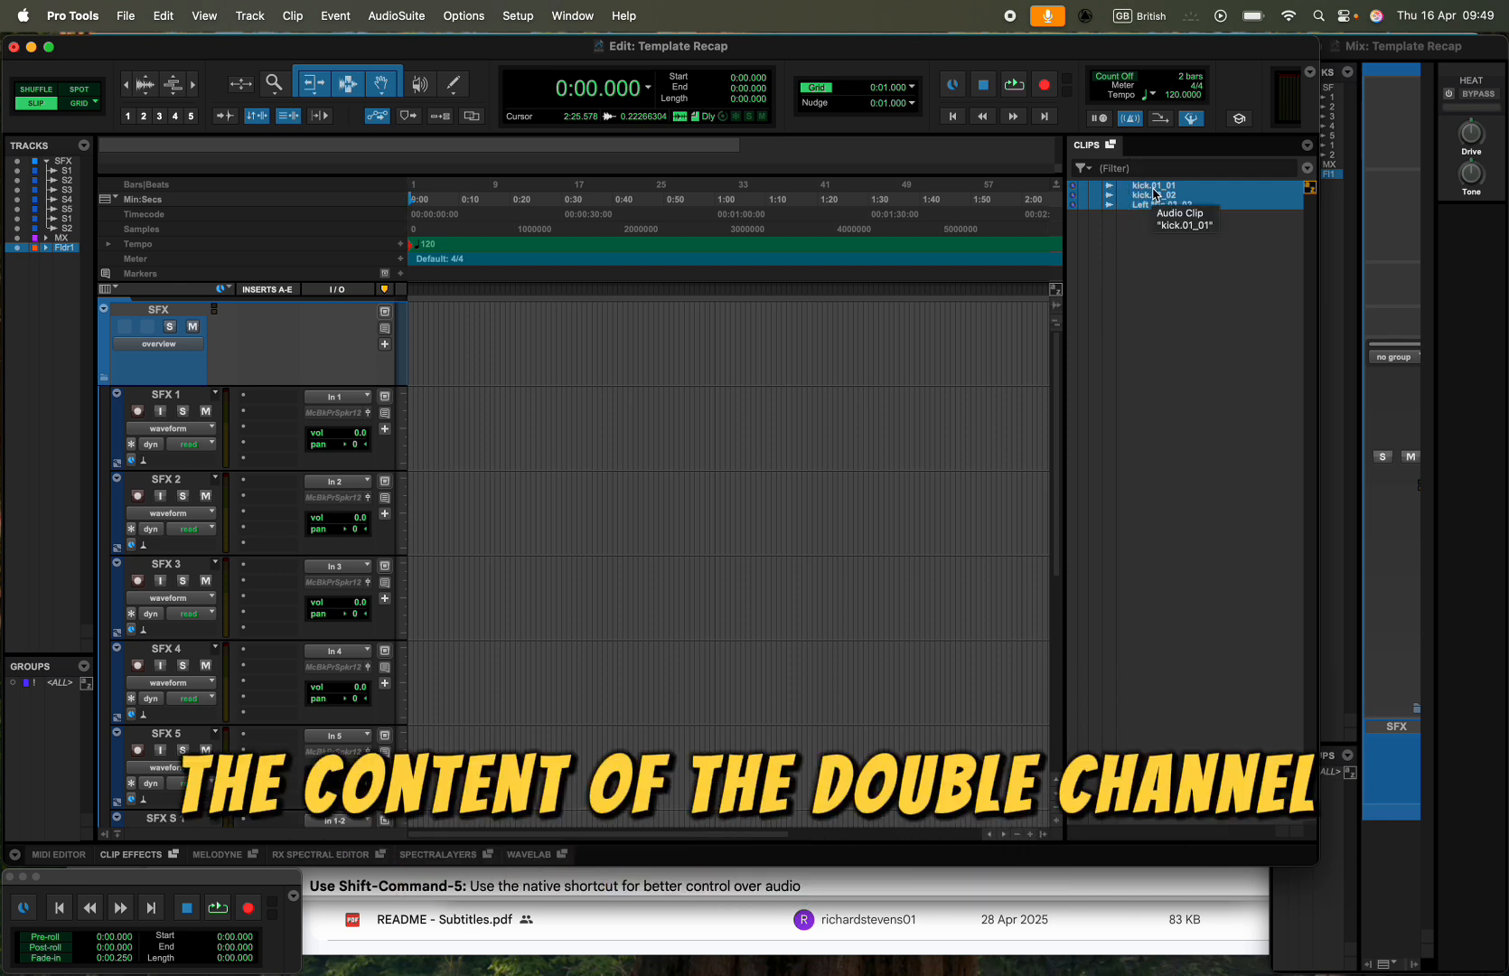
left_click(1151, 232)
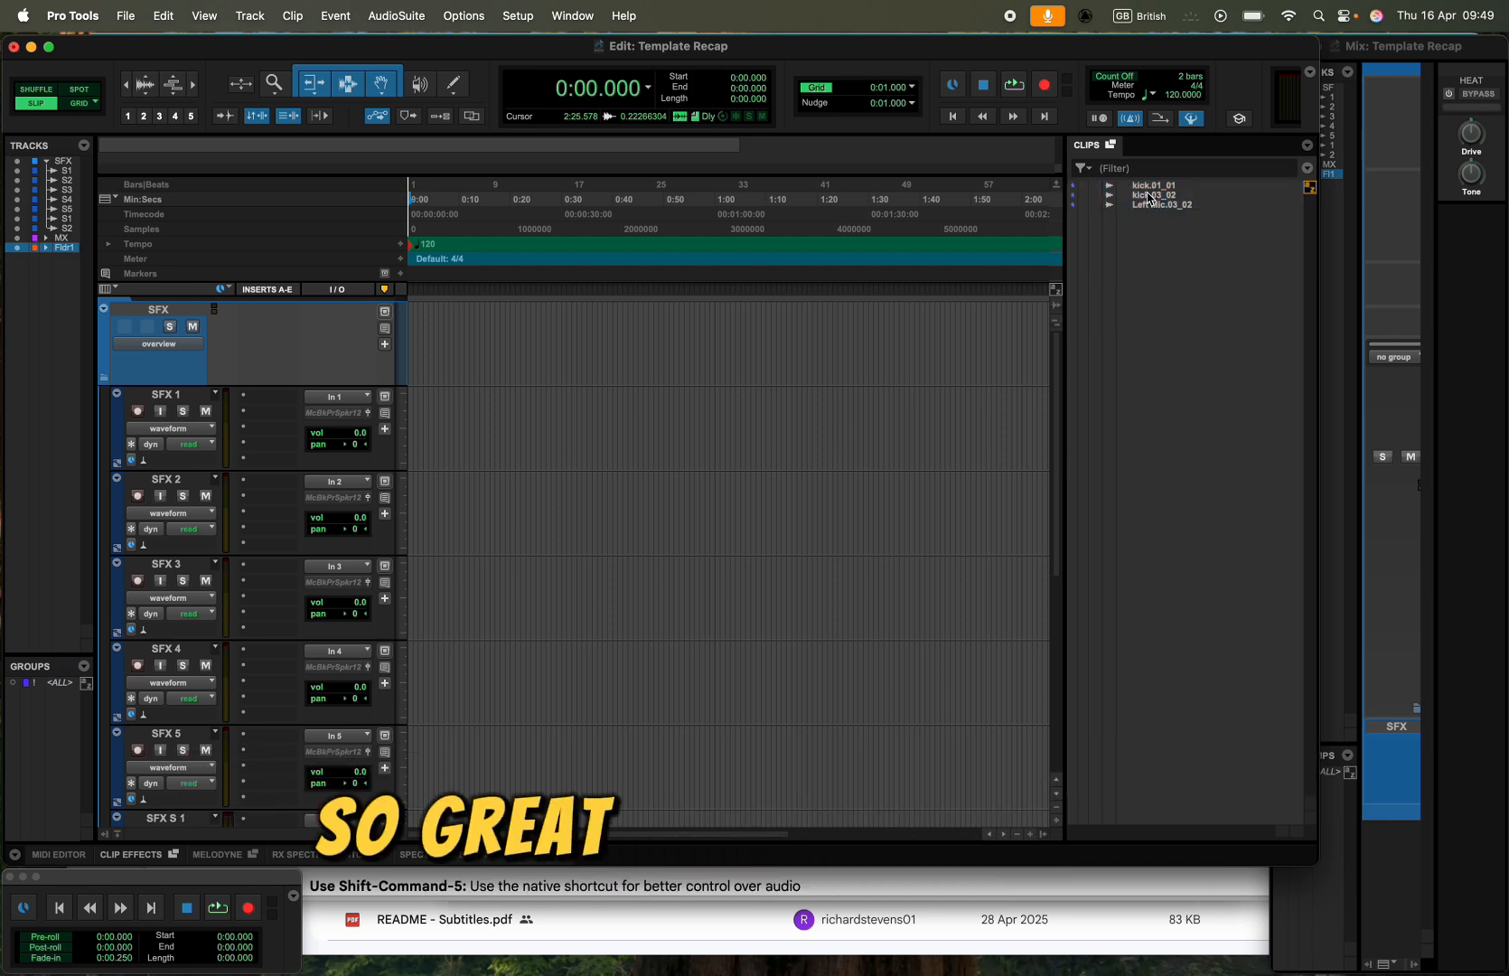
- Place the kick.01_01 clip on SFX 1 at about 0:32 and kick.03_02 on SFX 2 at about 1:01
left_click(1148, 186)
left_click_drag(1149, 189, 575, 420)
left_click_drag(1161, 196, 721, 484)
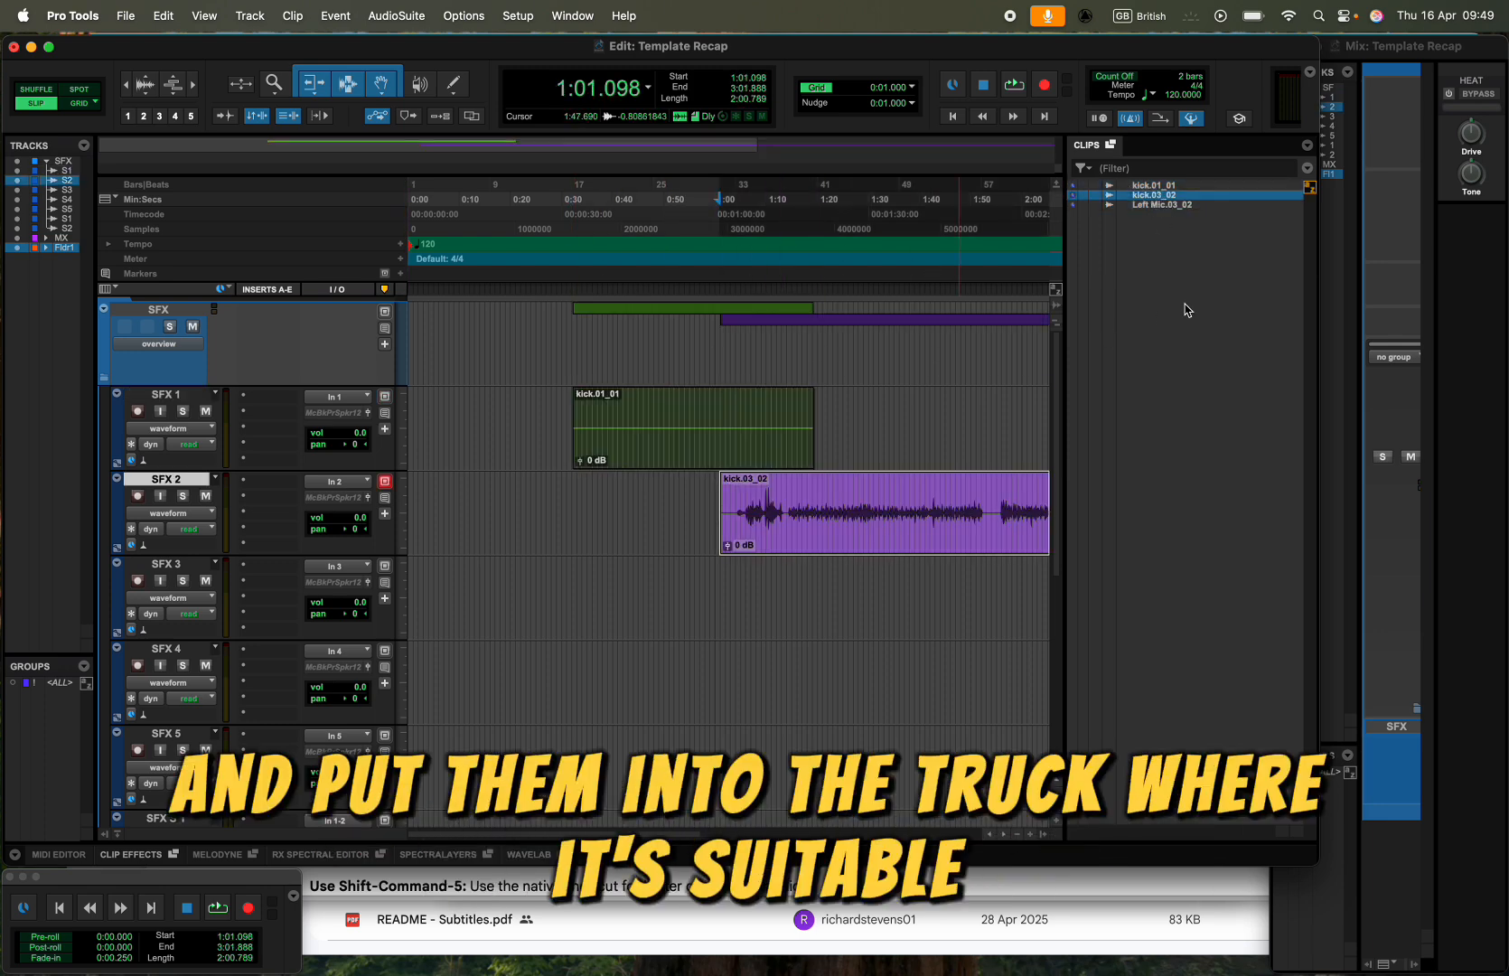
- Delete both kick clips from the SFX 1 and SFX 2 tracks
left_click(811, 537, "shift")
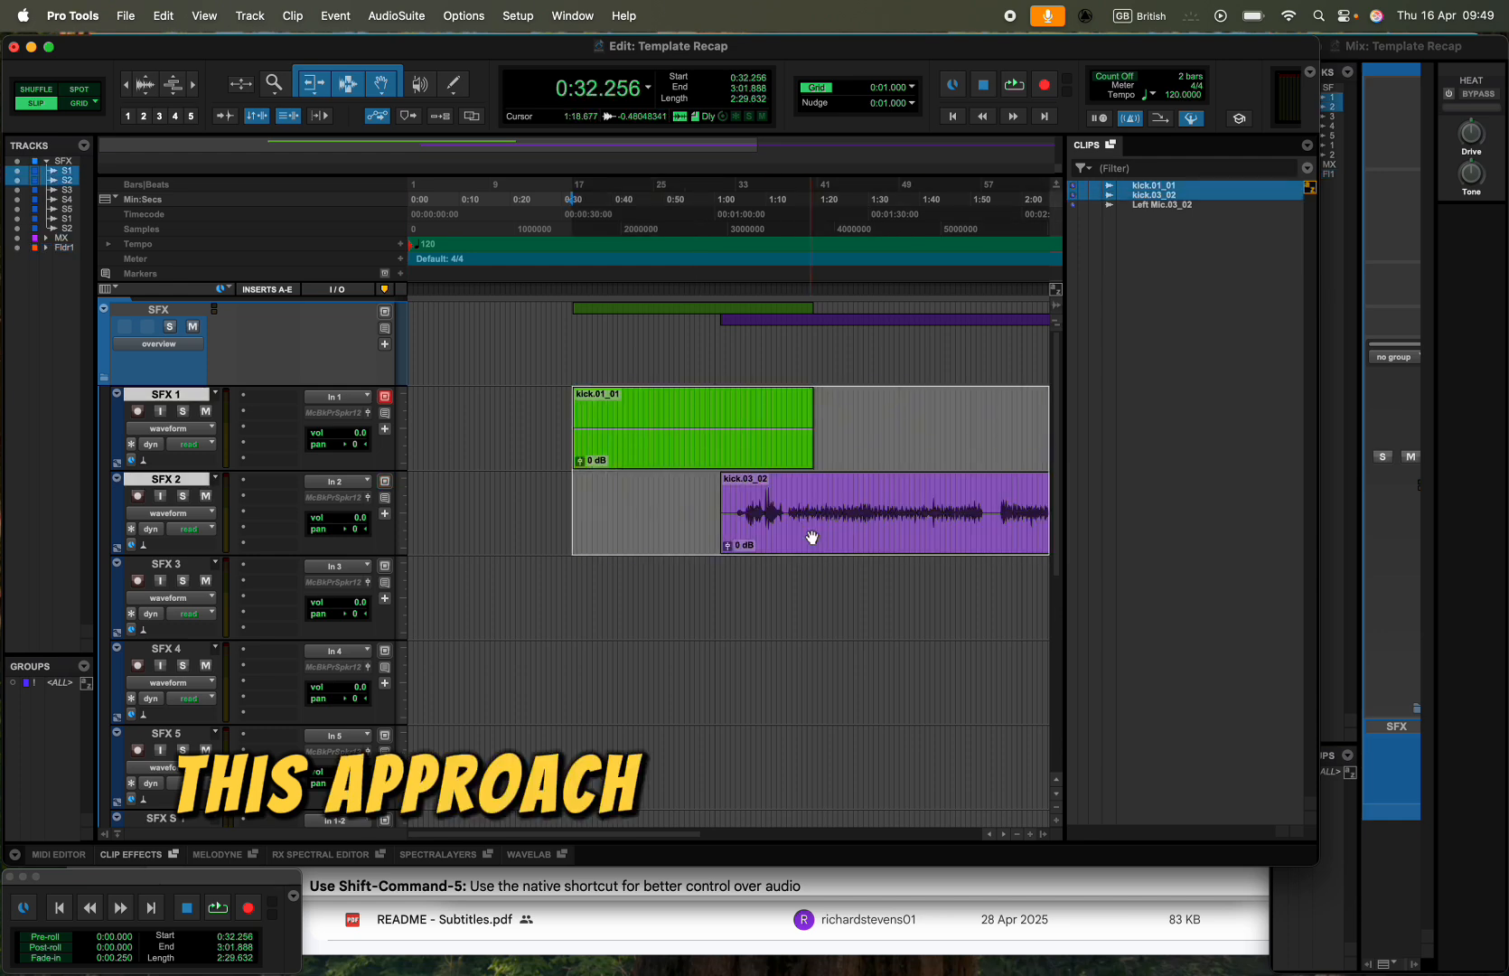
key("Delete")
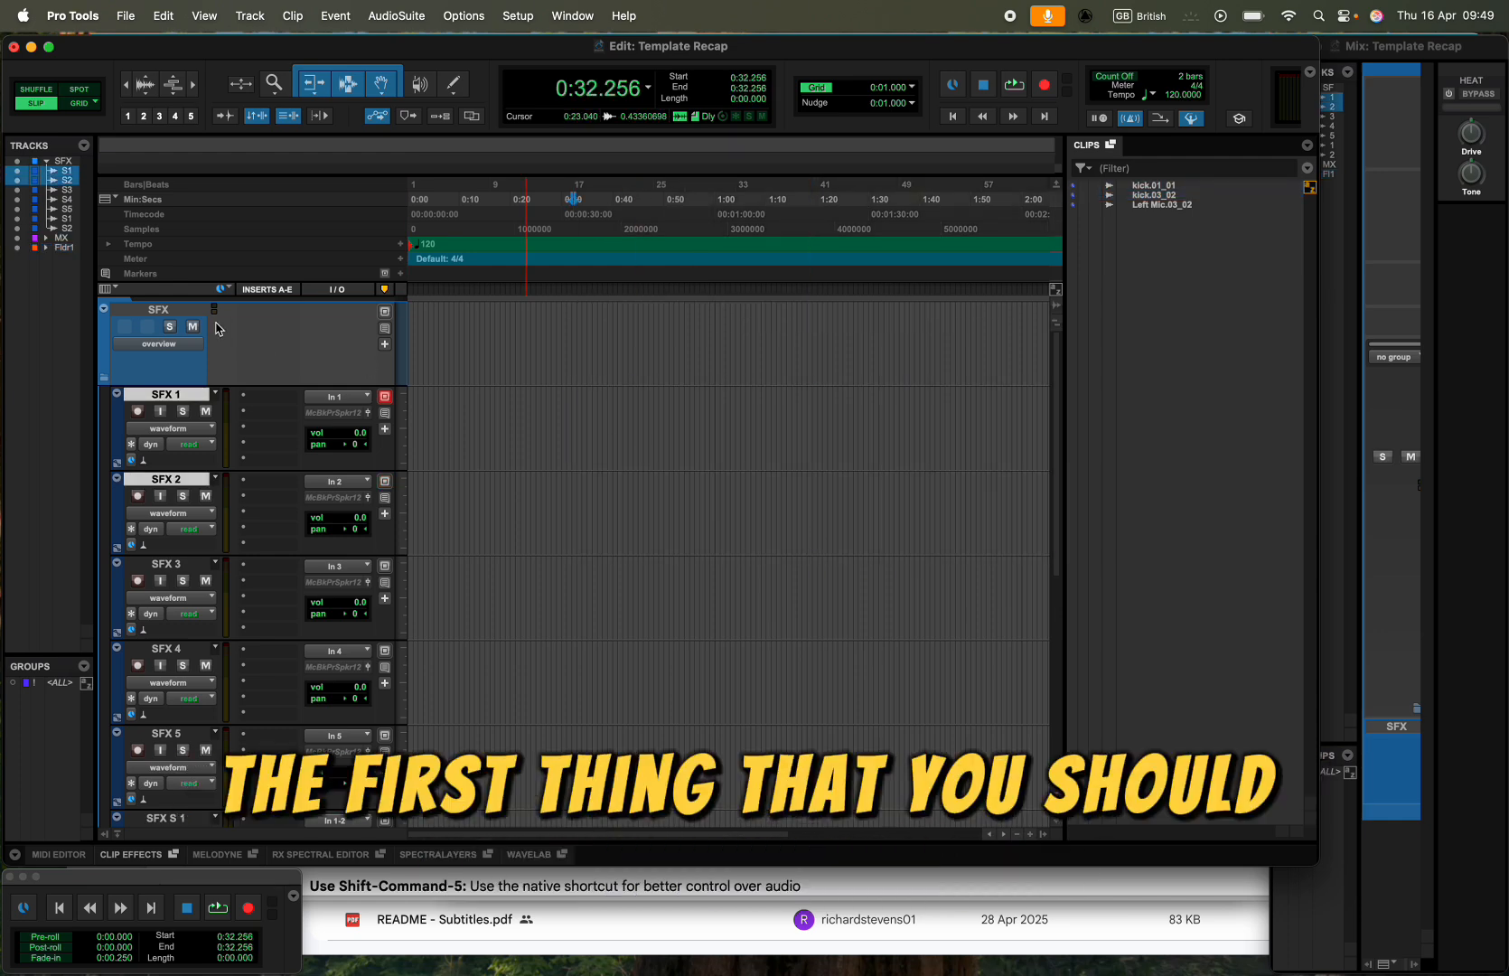
- Import the video Screen Recording 2026-04-01 at 09.18.33.mov from the Desktop to a new track with the Spot location
scroll(219, 329, "down", 5)
left_click(124, 14)
mouse_move(206, 325)
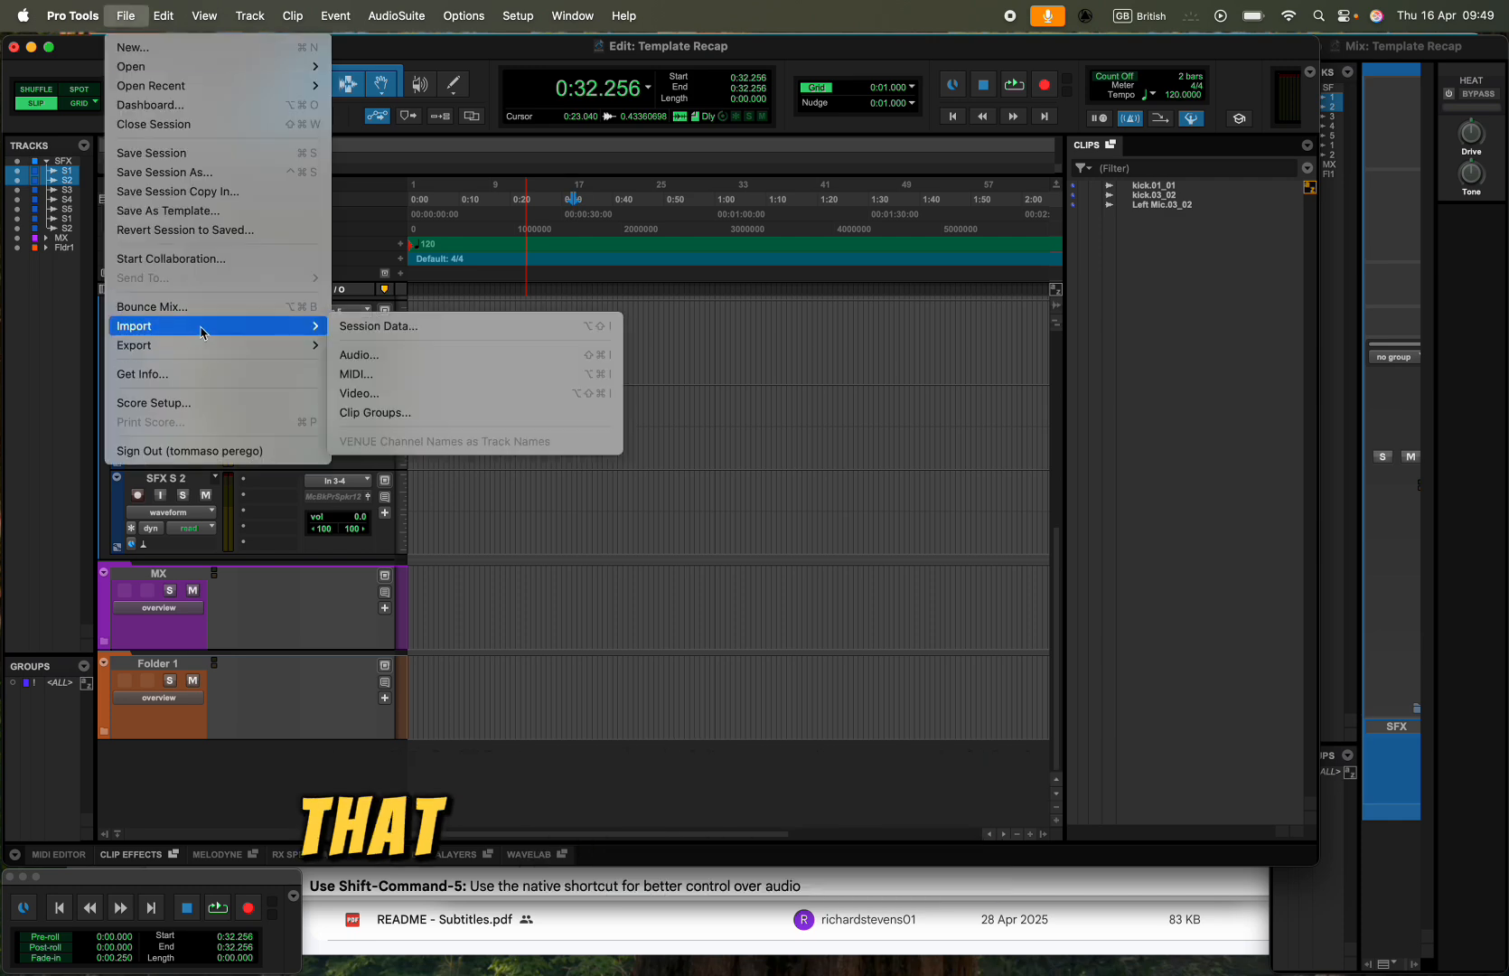
left_click(452, 395)
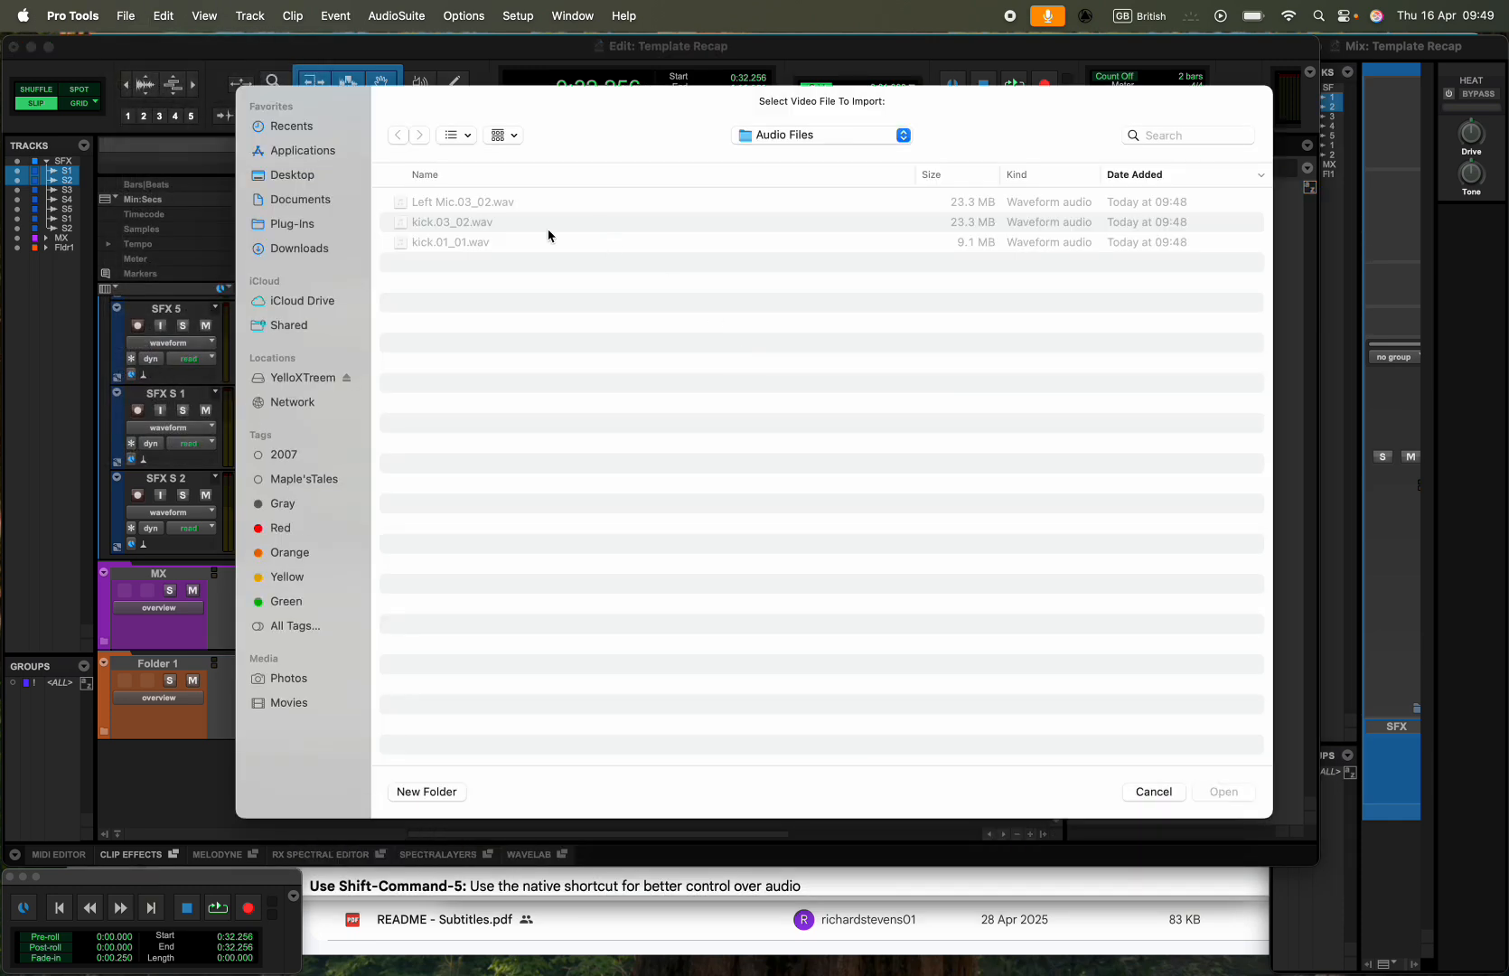
left_click(754, 135)
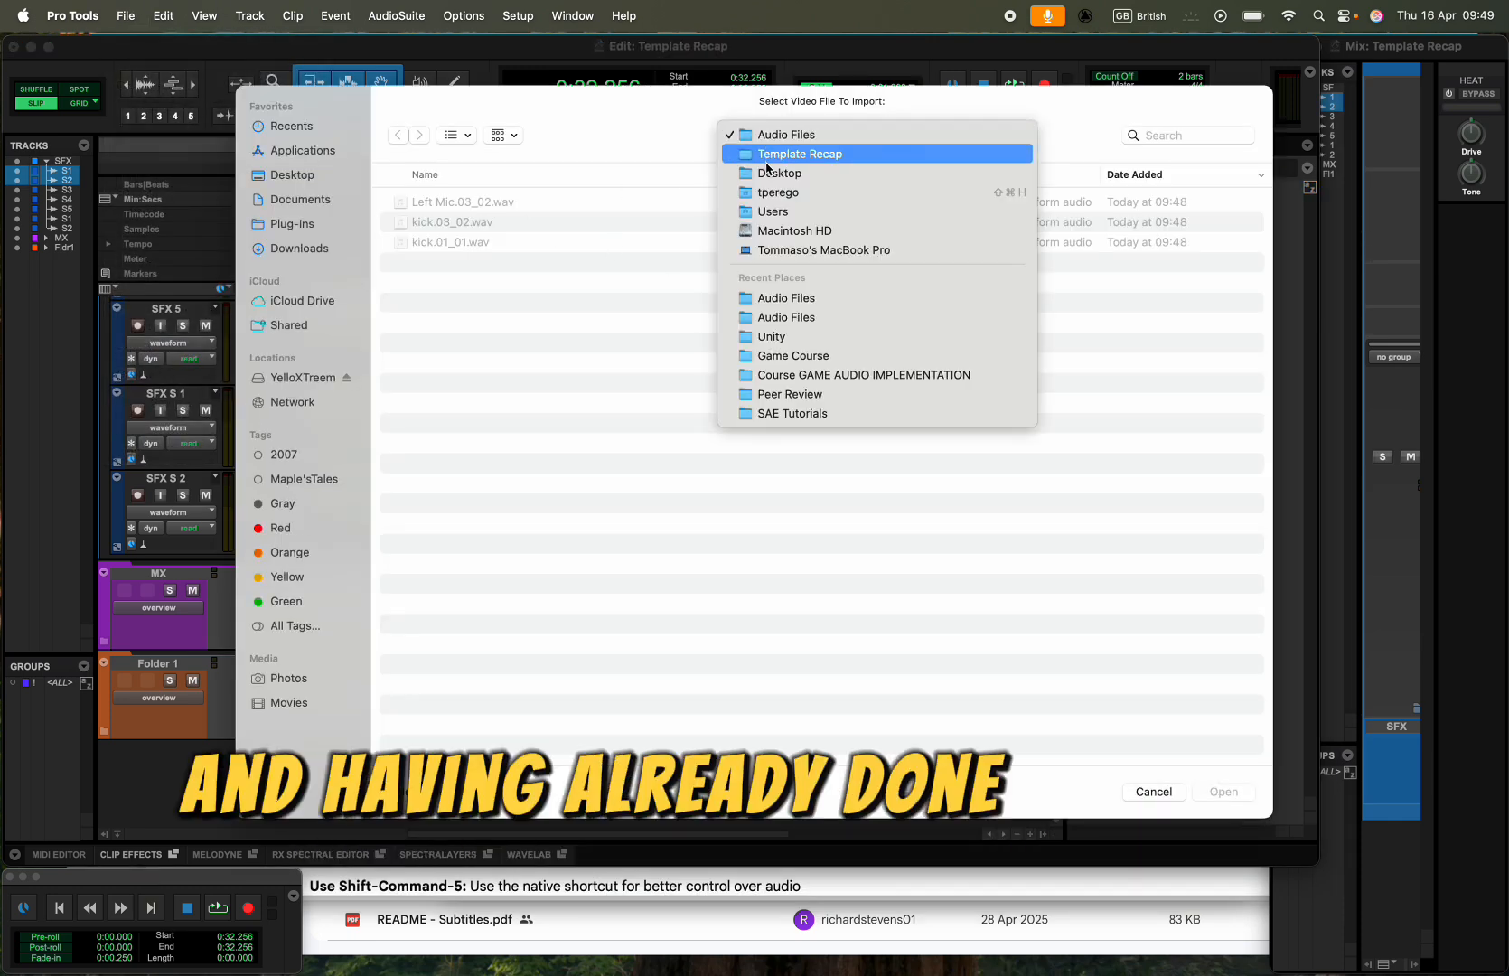
left_click(768, 173)
double_click(491, 244)
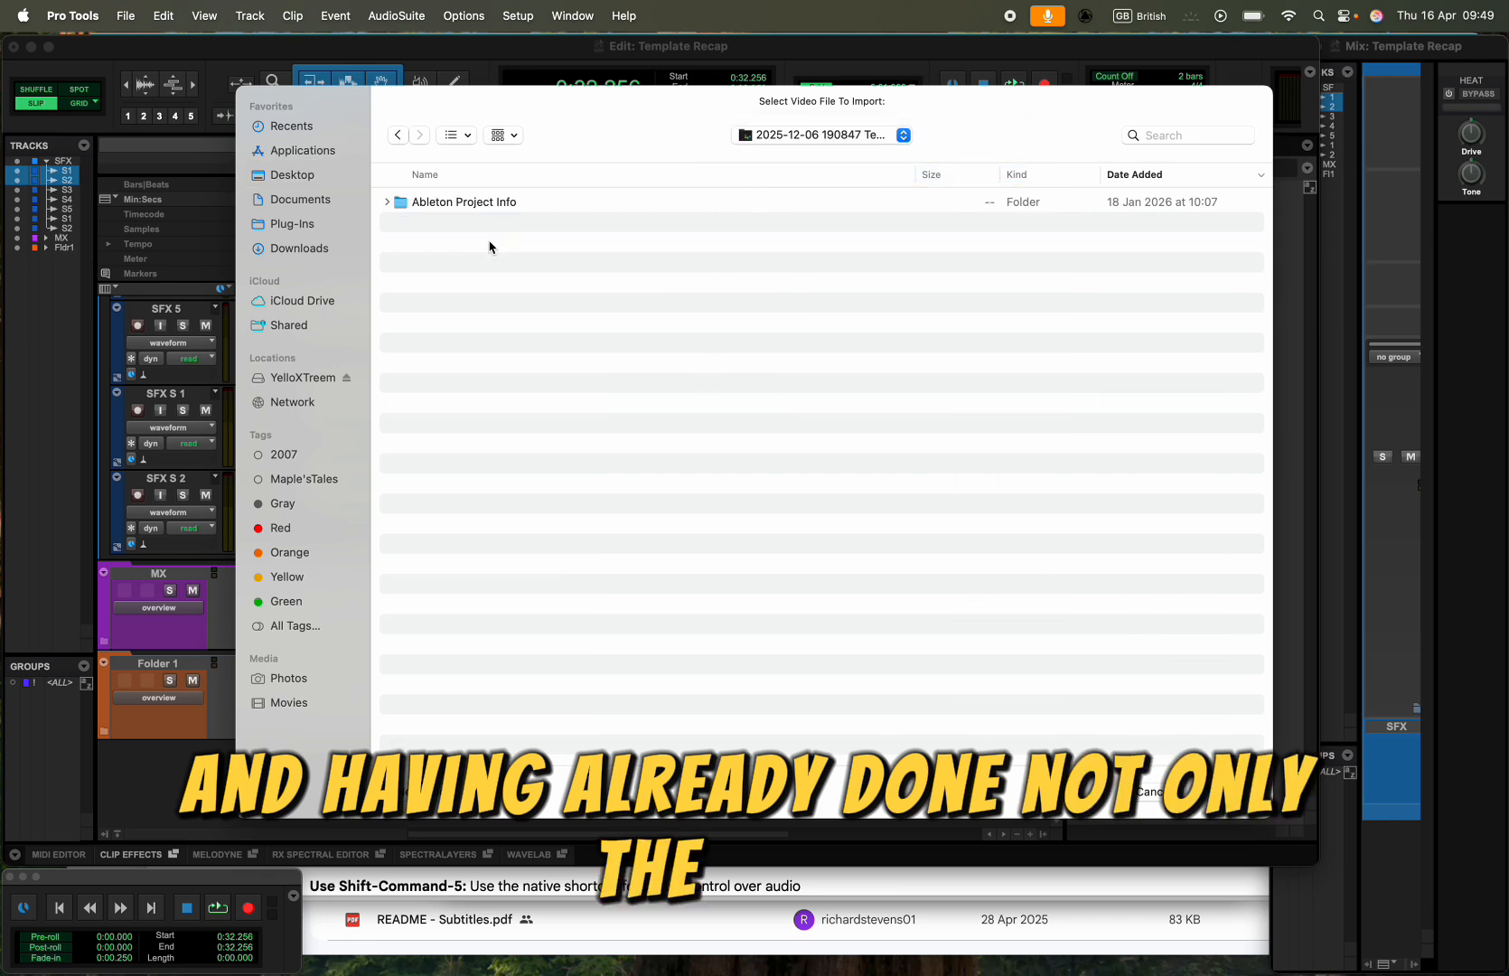
left_click(770, 131)
left_click(770, 148)
double_click(463, 307)
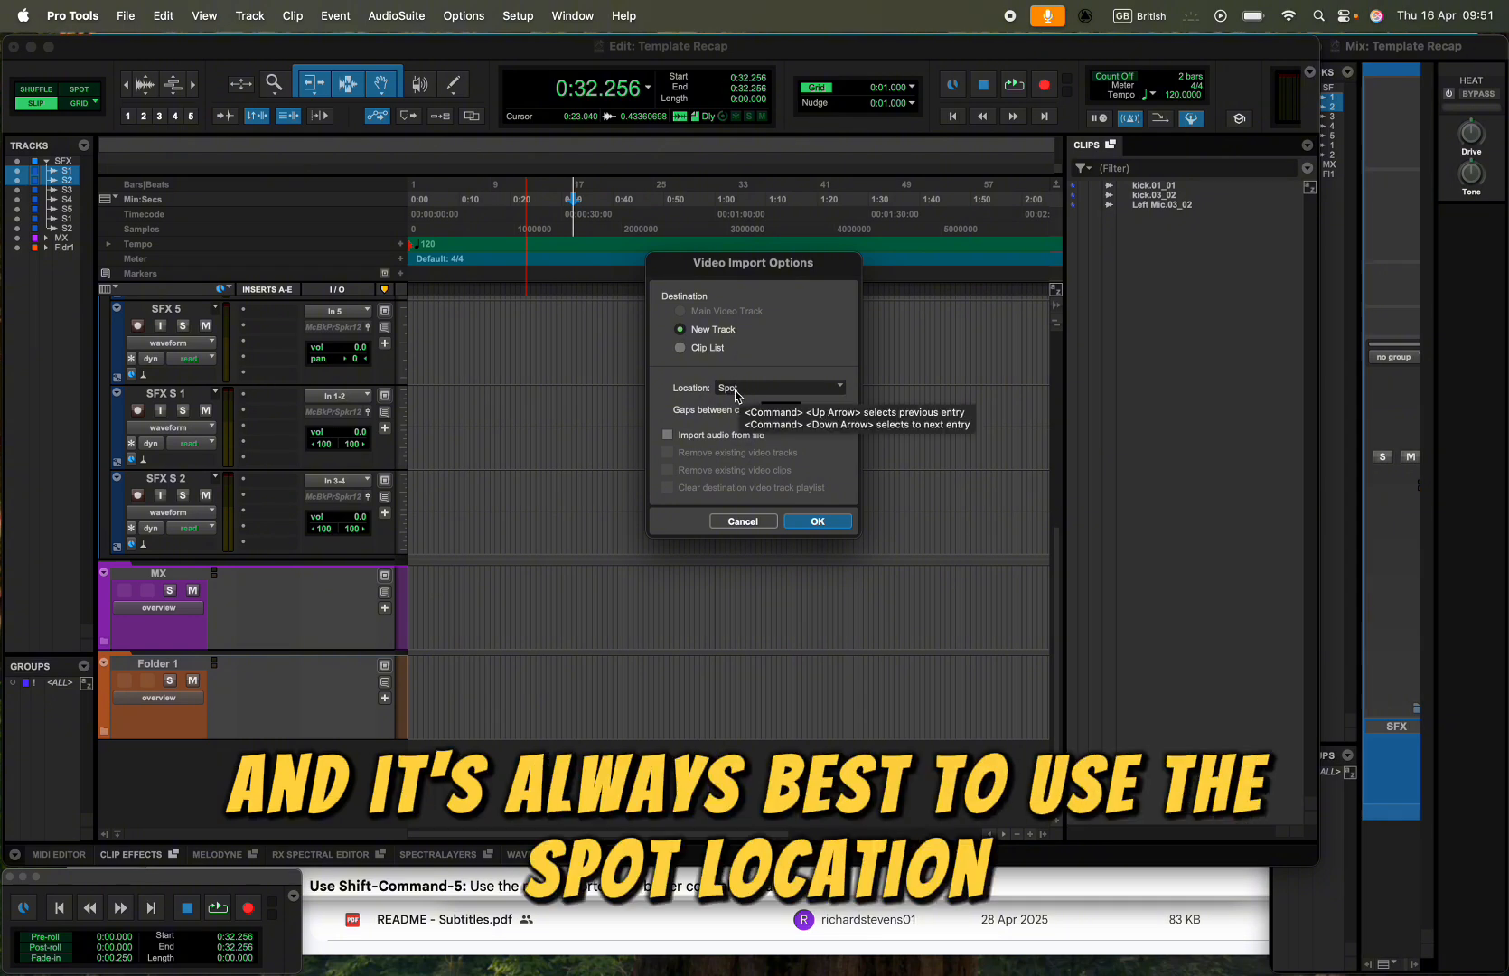
left_click(815, 522)
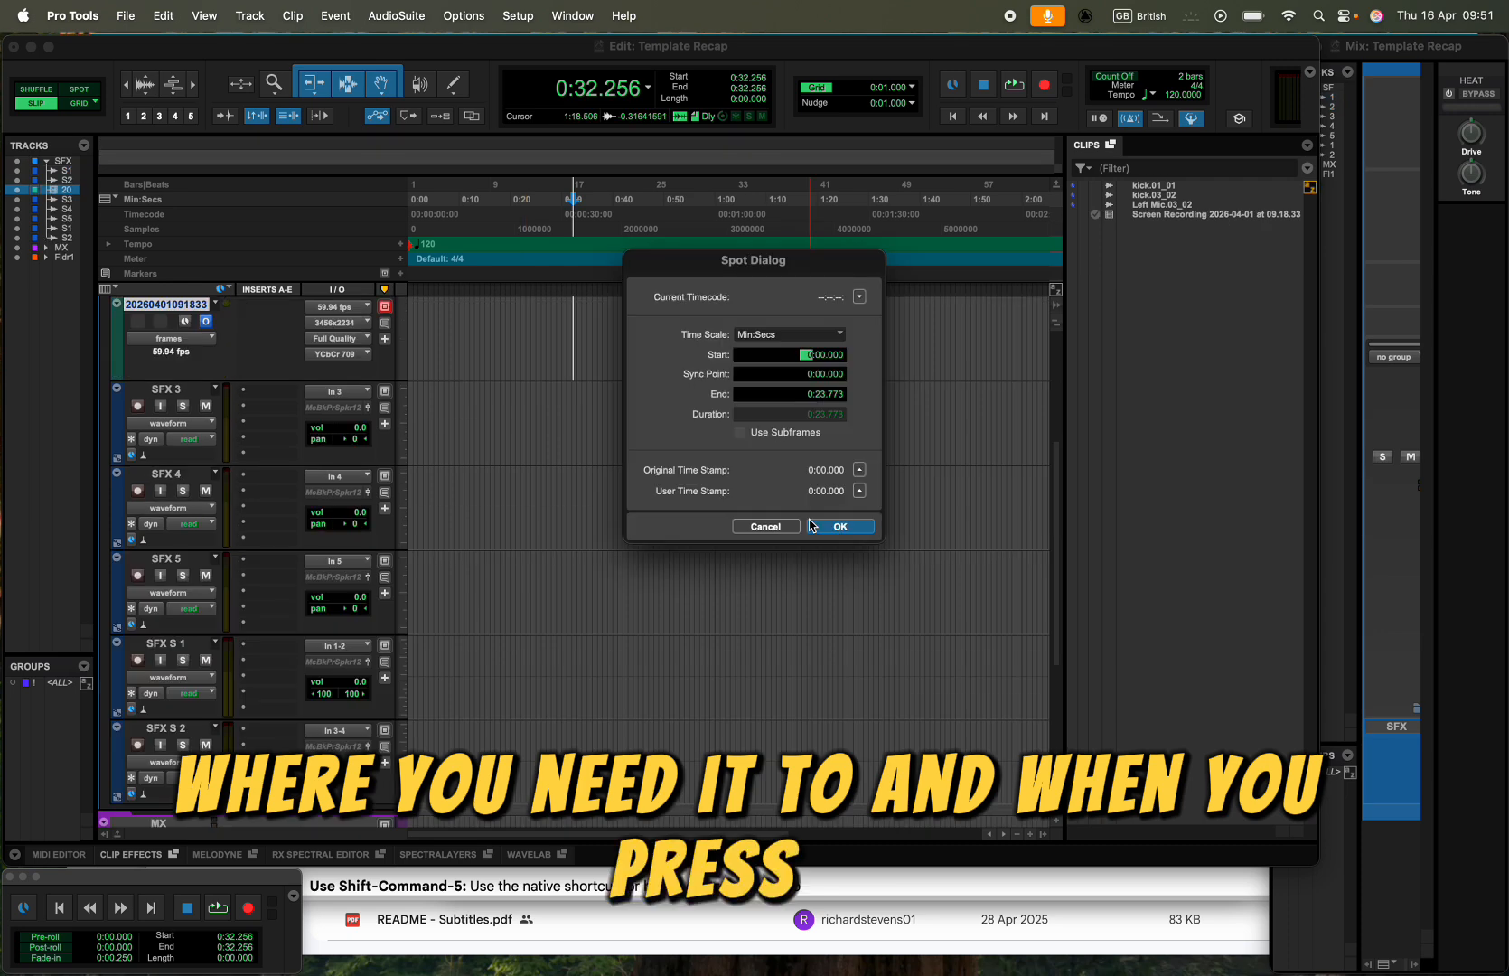
- Spot the video clip using the Timecode time scale with its start at 01:00:00:00
left_click(757, 337)
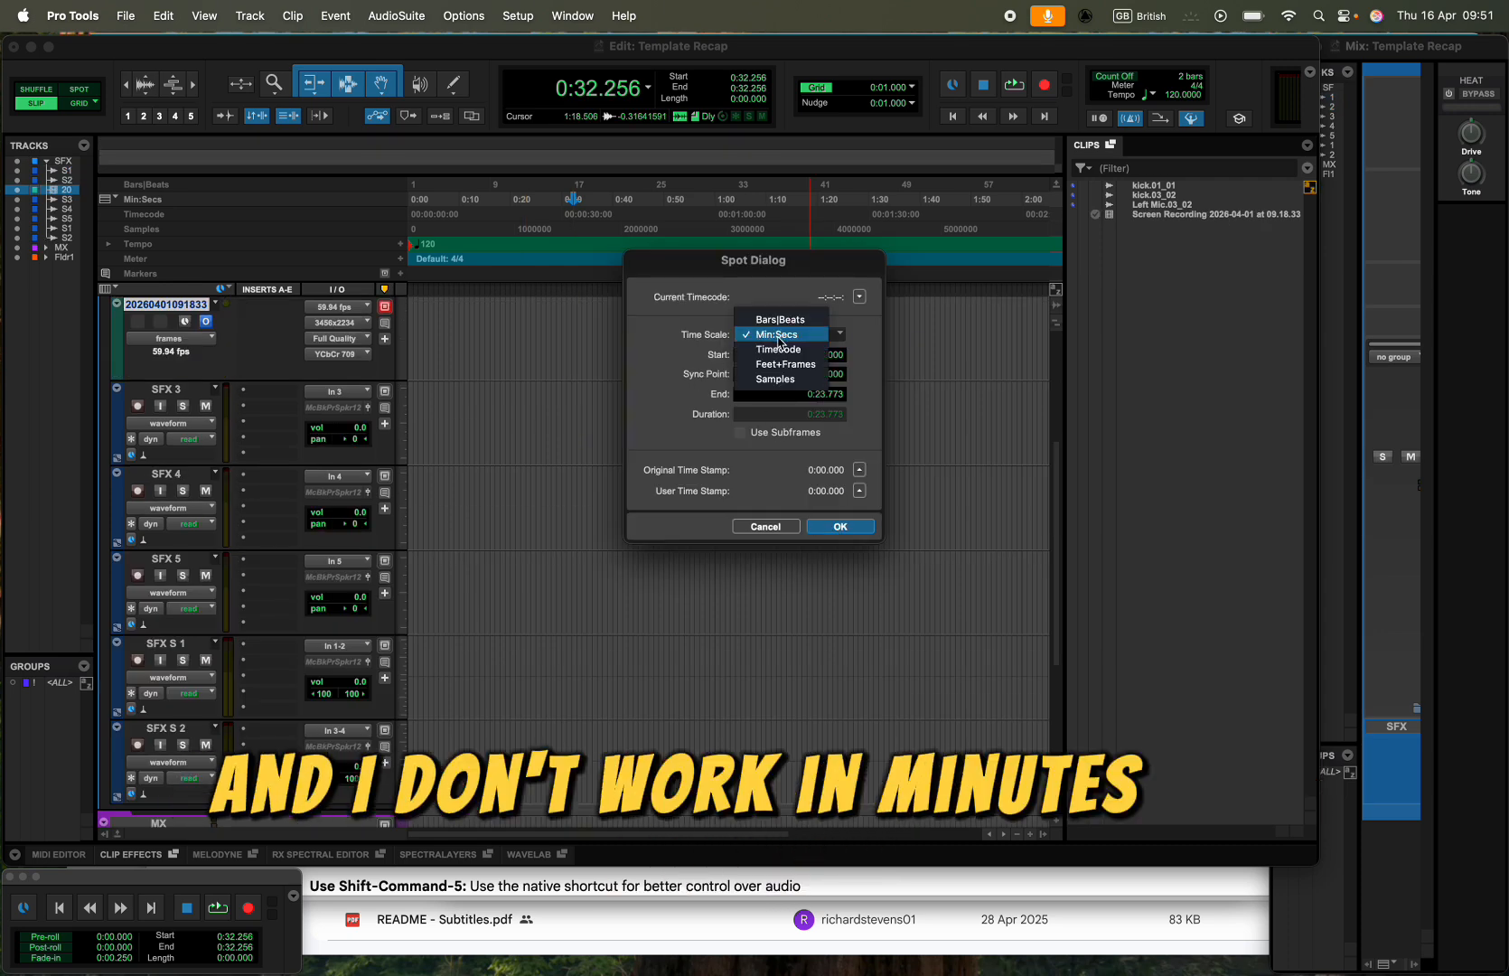
left_click(778, 349)
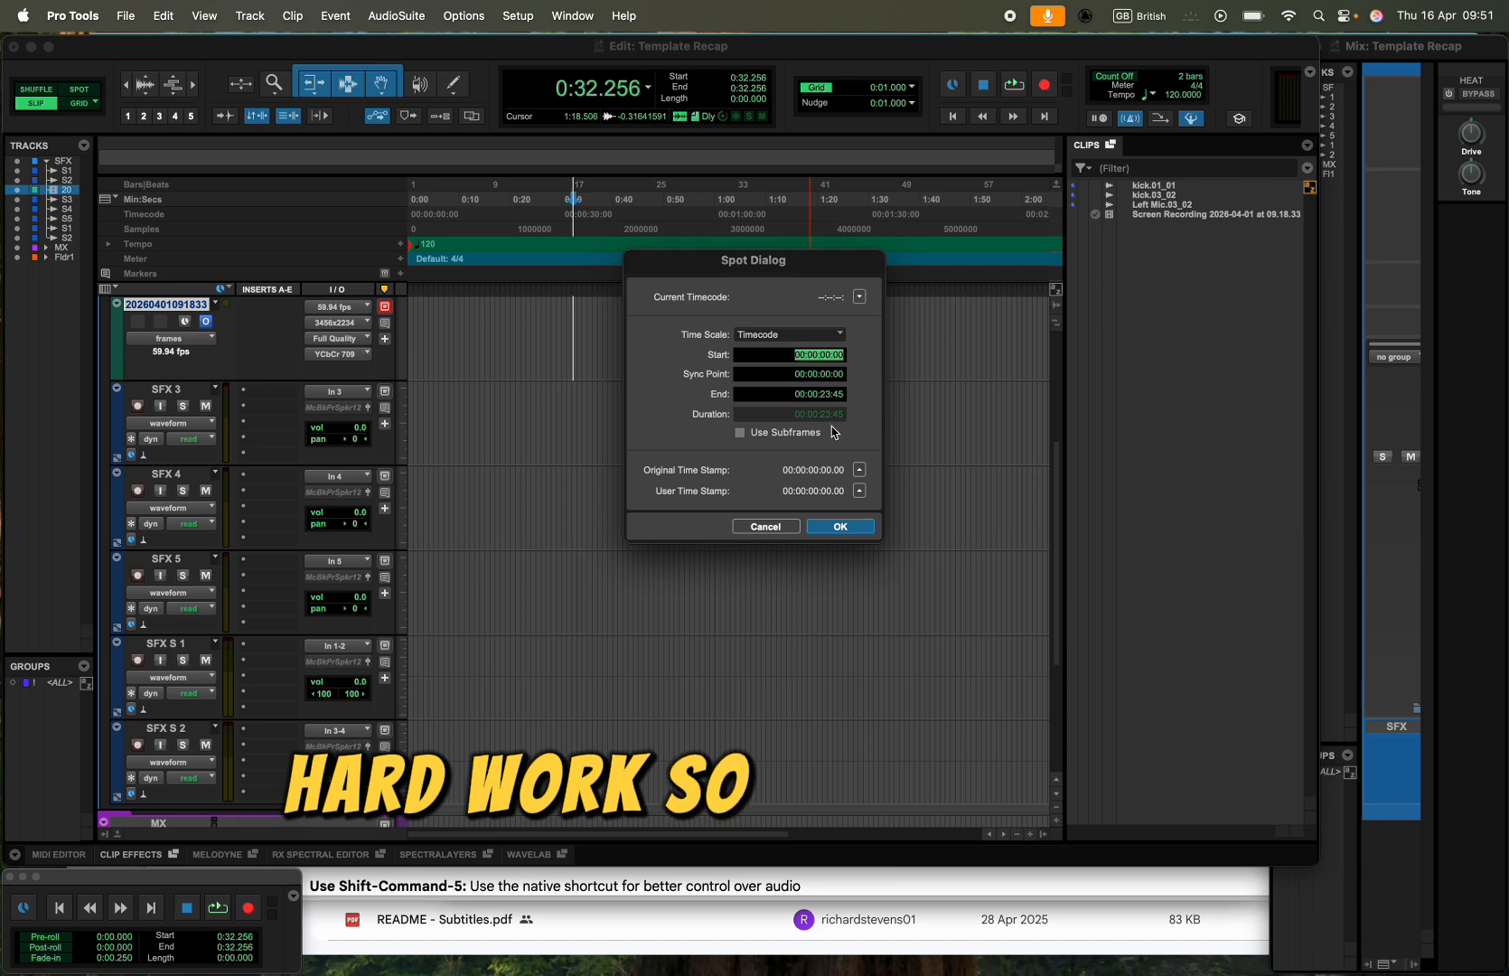
left_click(798, 360)
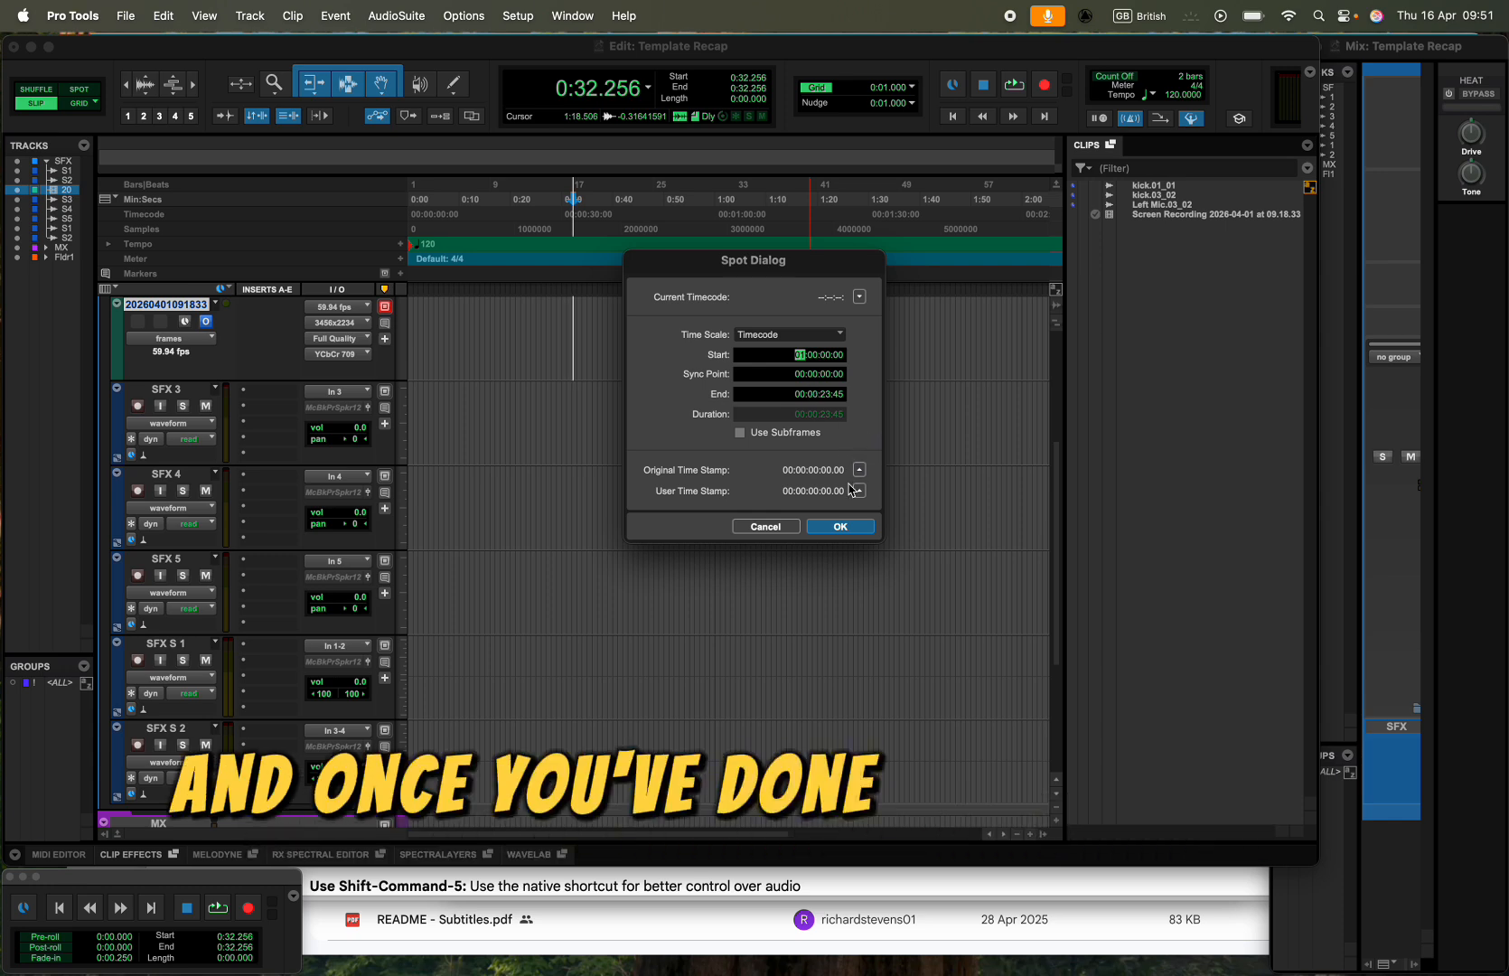
left_click(845, 526)
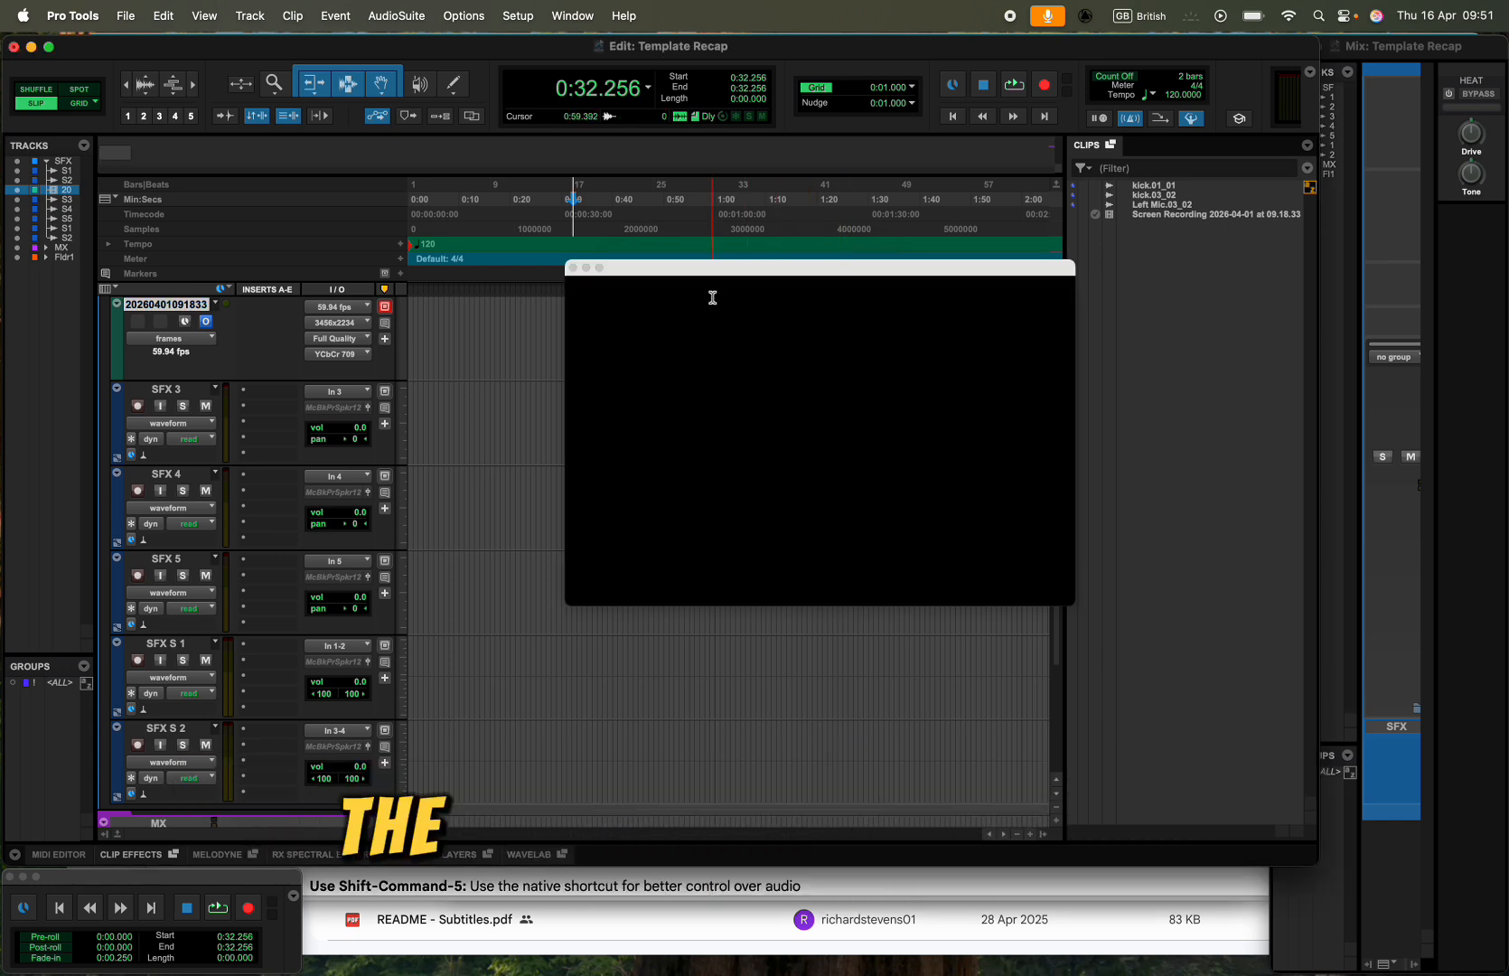
- Move the floating video window down over the lower tracks and the Clips list
left_click_drag(634, 267, 665, 359)
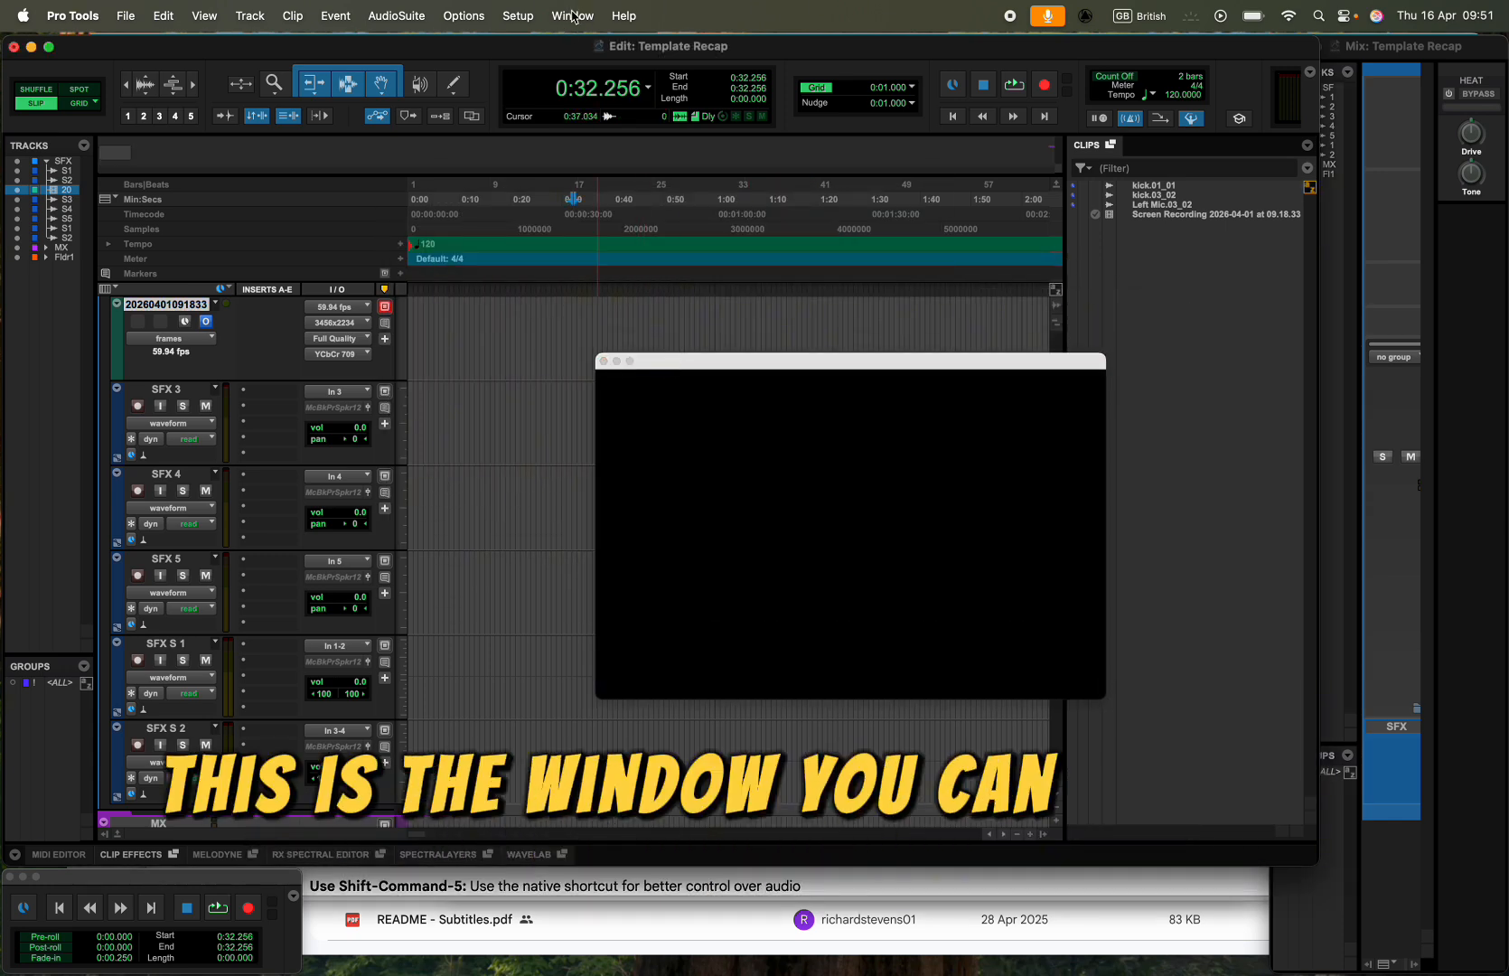
left_click(572, 16)
left_click(662, 652)
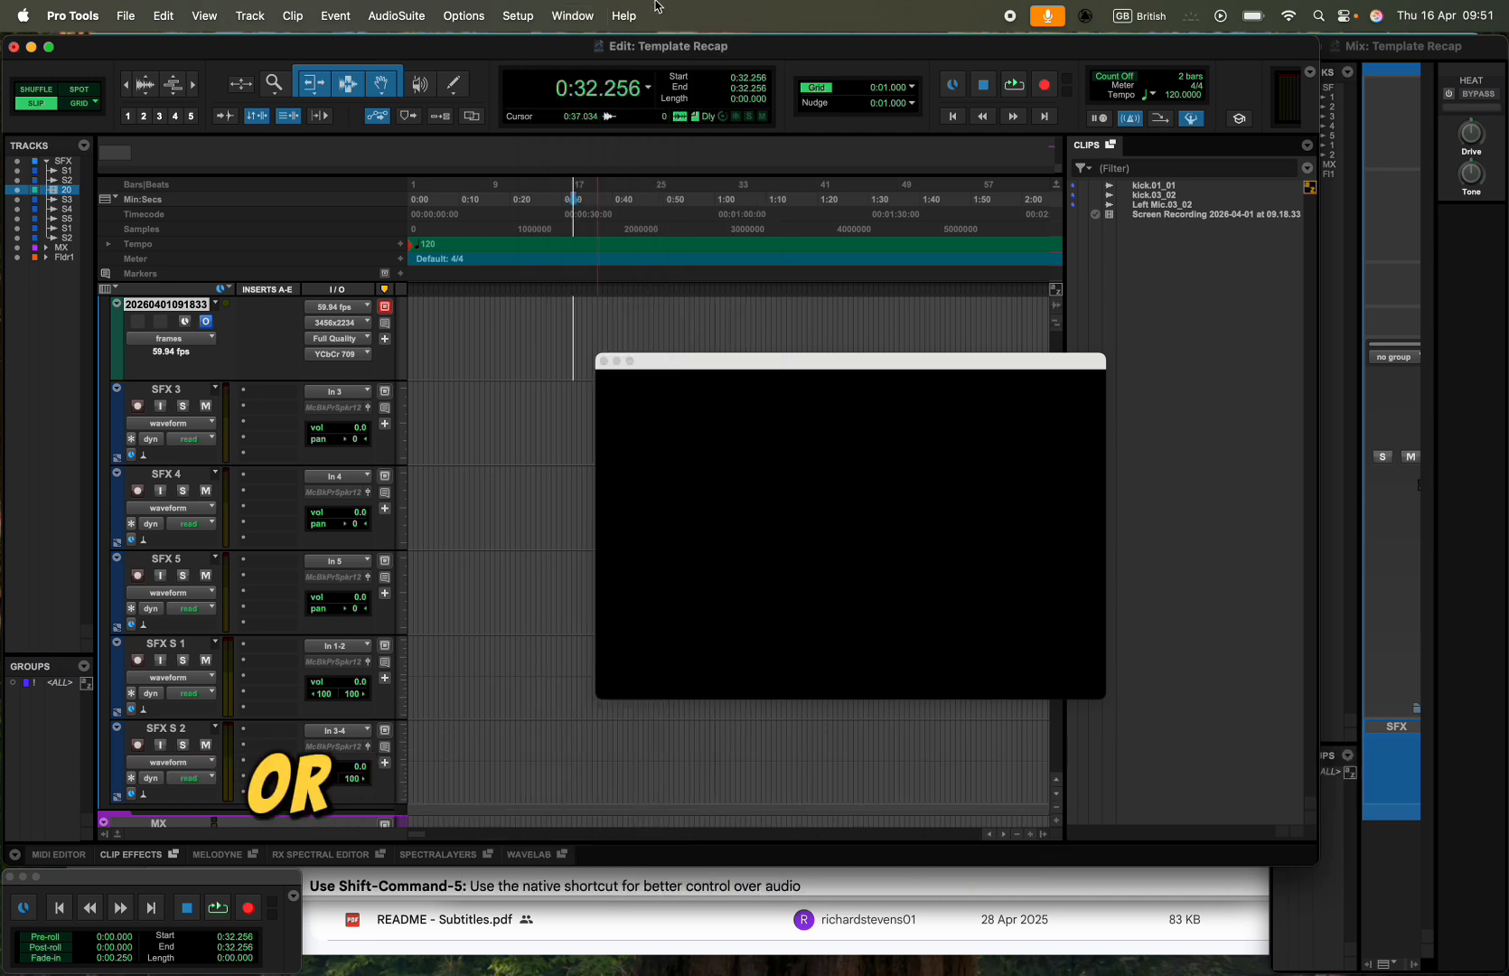
left_click_drag(880, 362, 1073, 485)
- Move the video track out of the SFX folder to above all other tracks
scroll(685, 383, "down", 4)
scroll(684, 383, "down", 7)
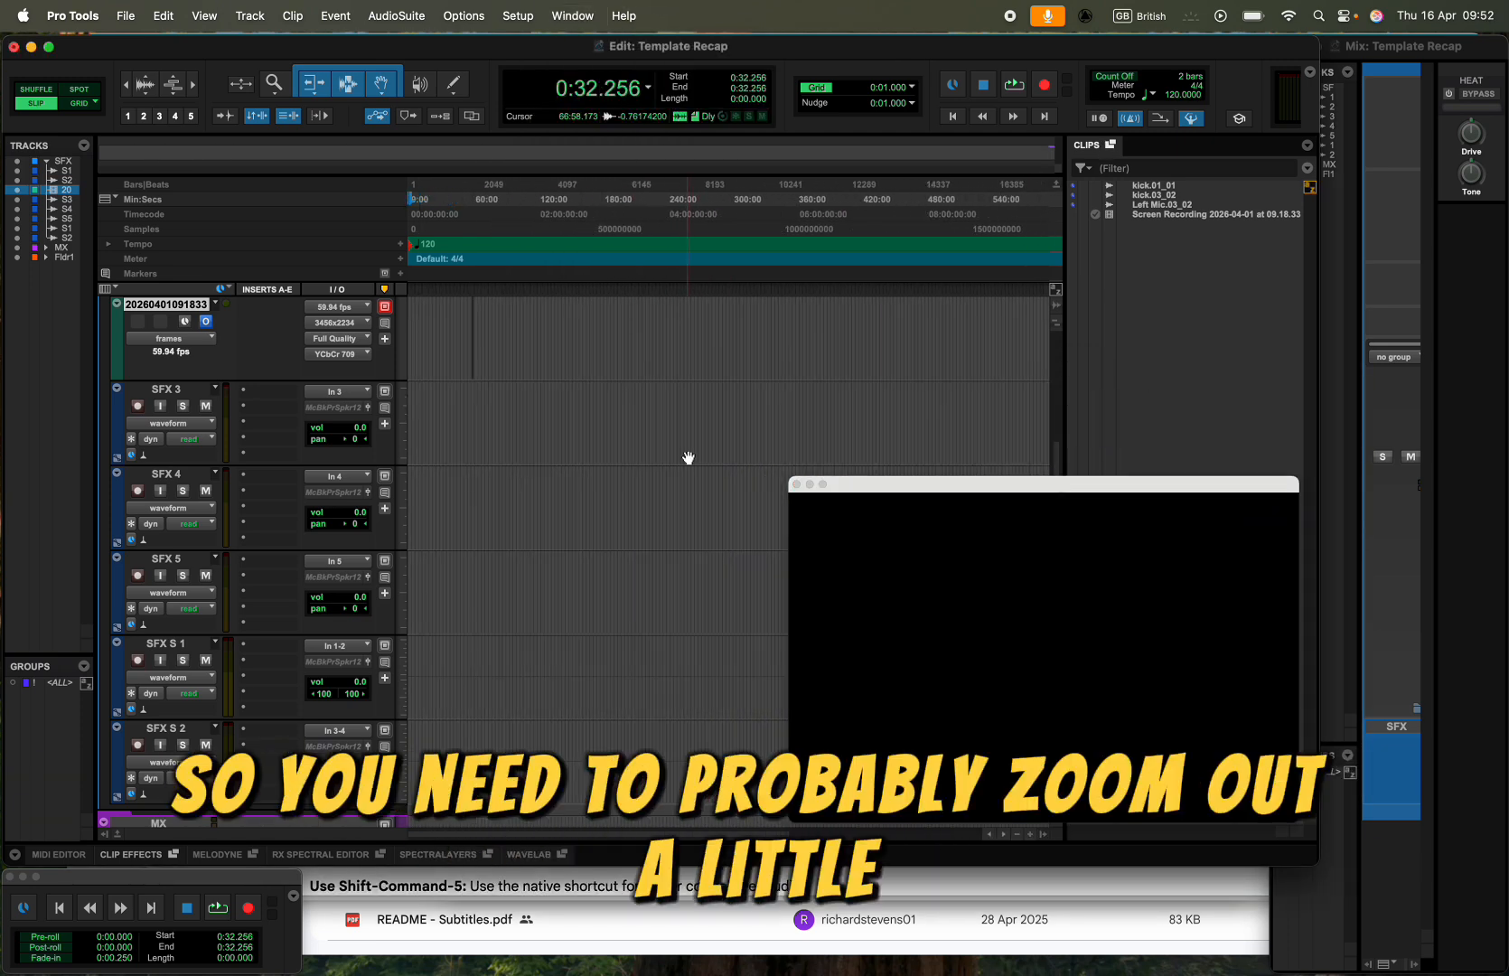
scroll(795, 361, "down", 3)
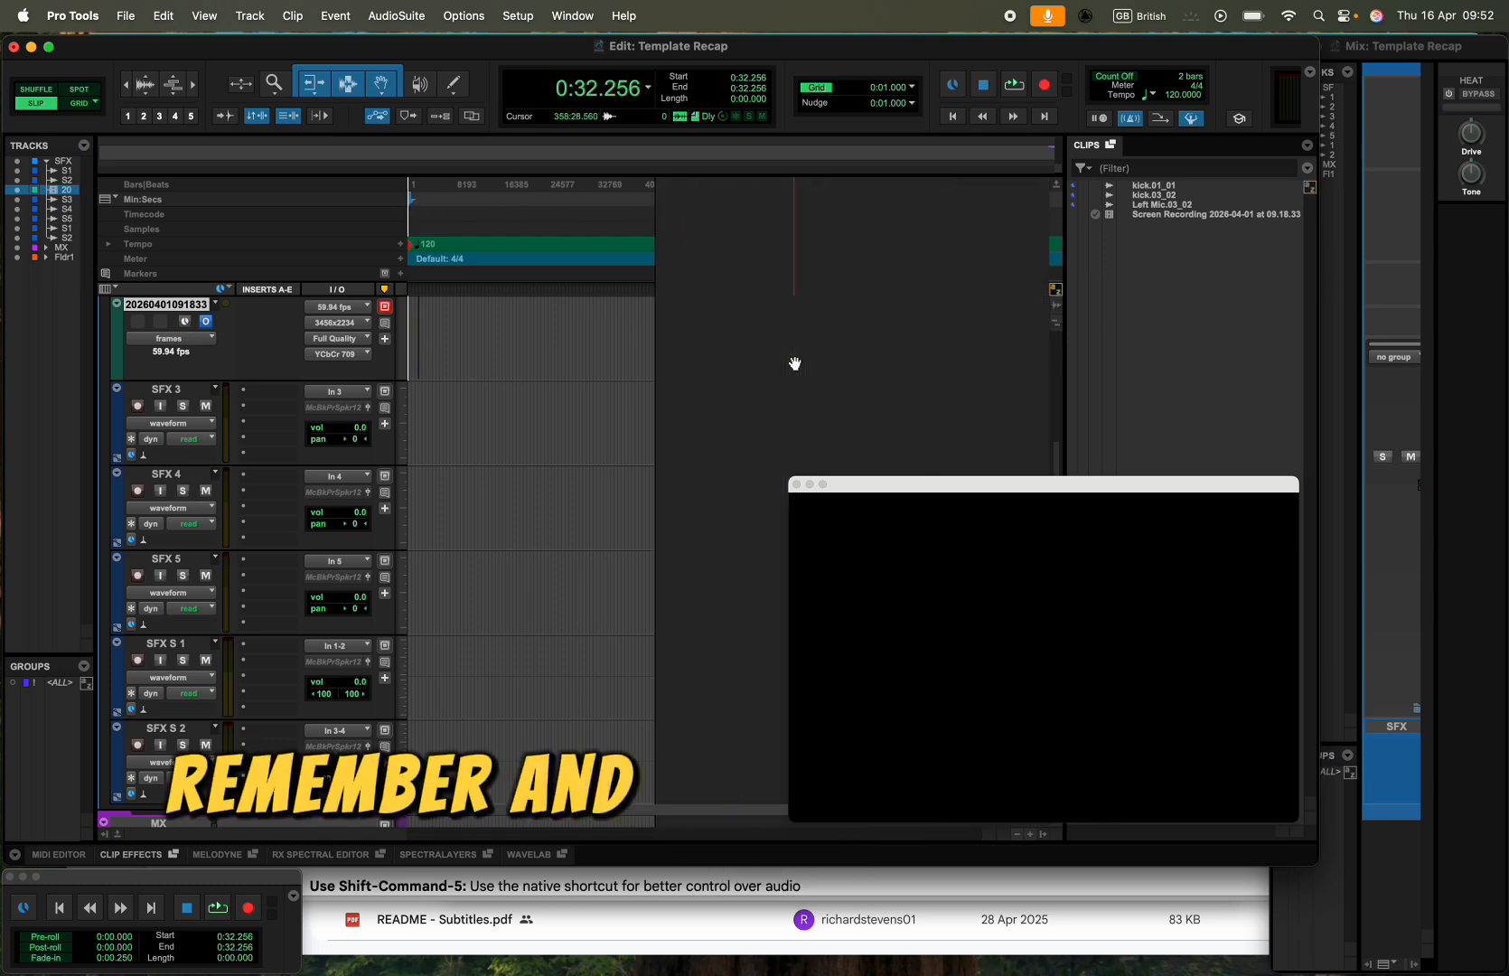
scroll(795, 362, "up", 5)
scroll(794, 363, "down", 3)
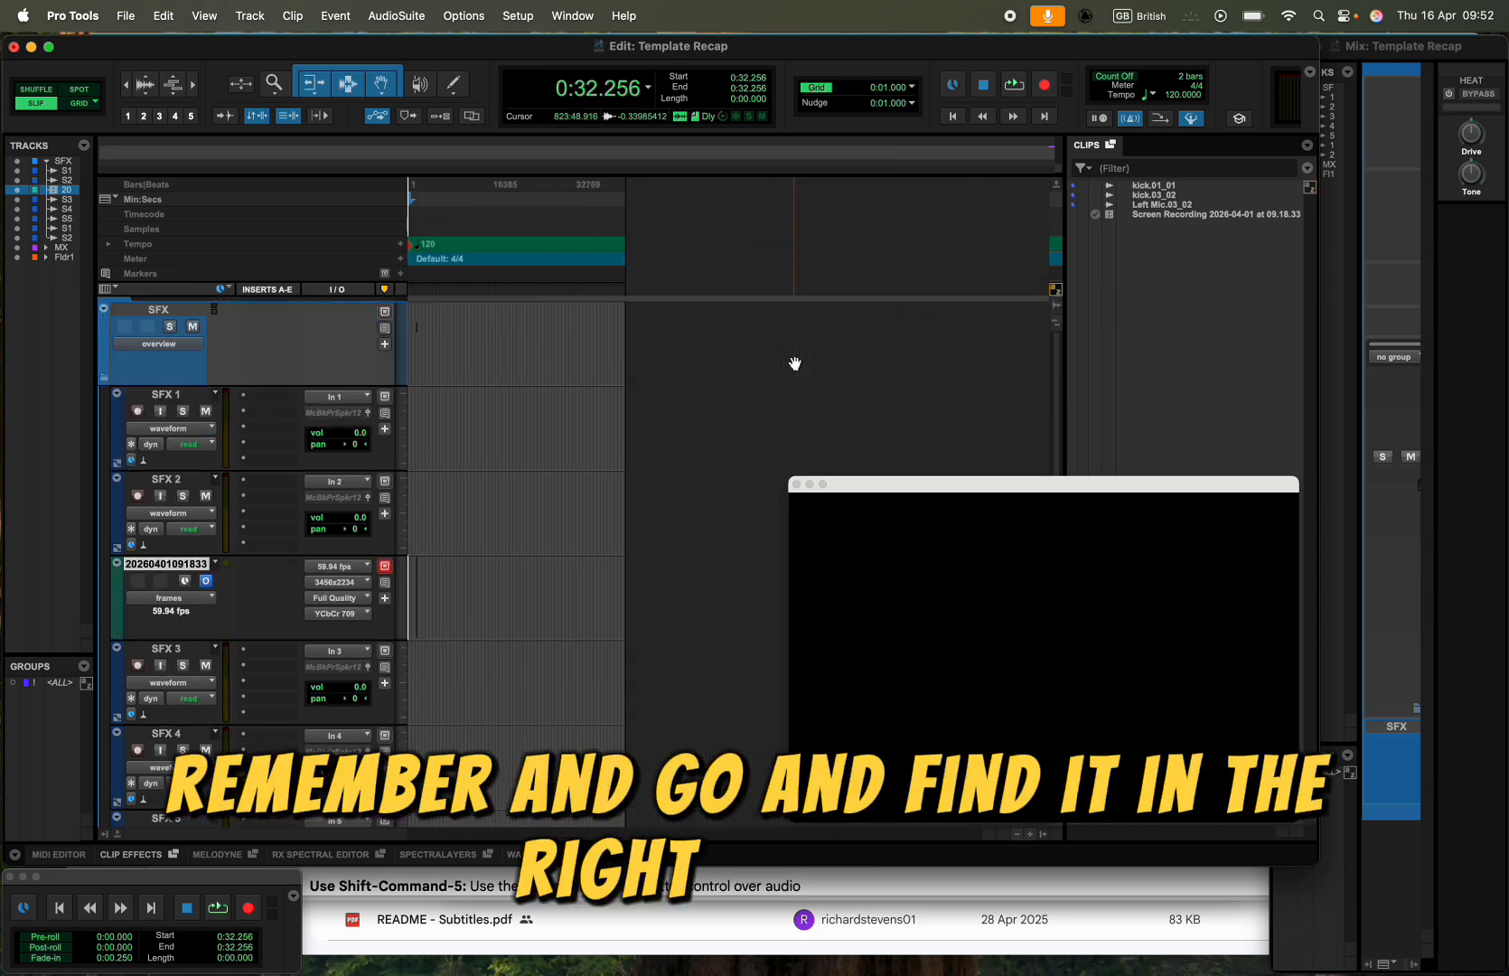
scroll(791, 383, "down", 5)
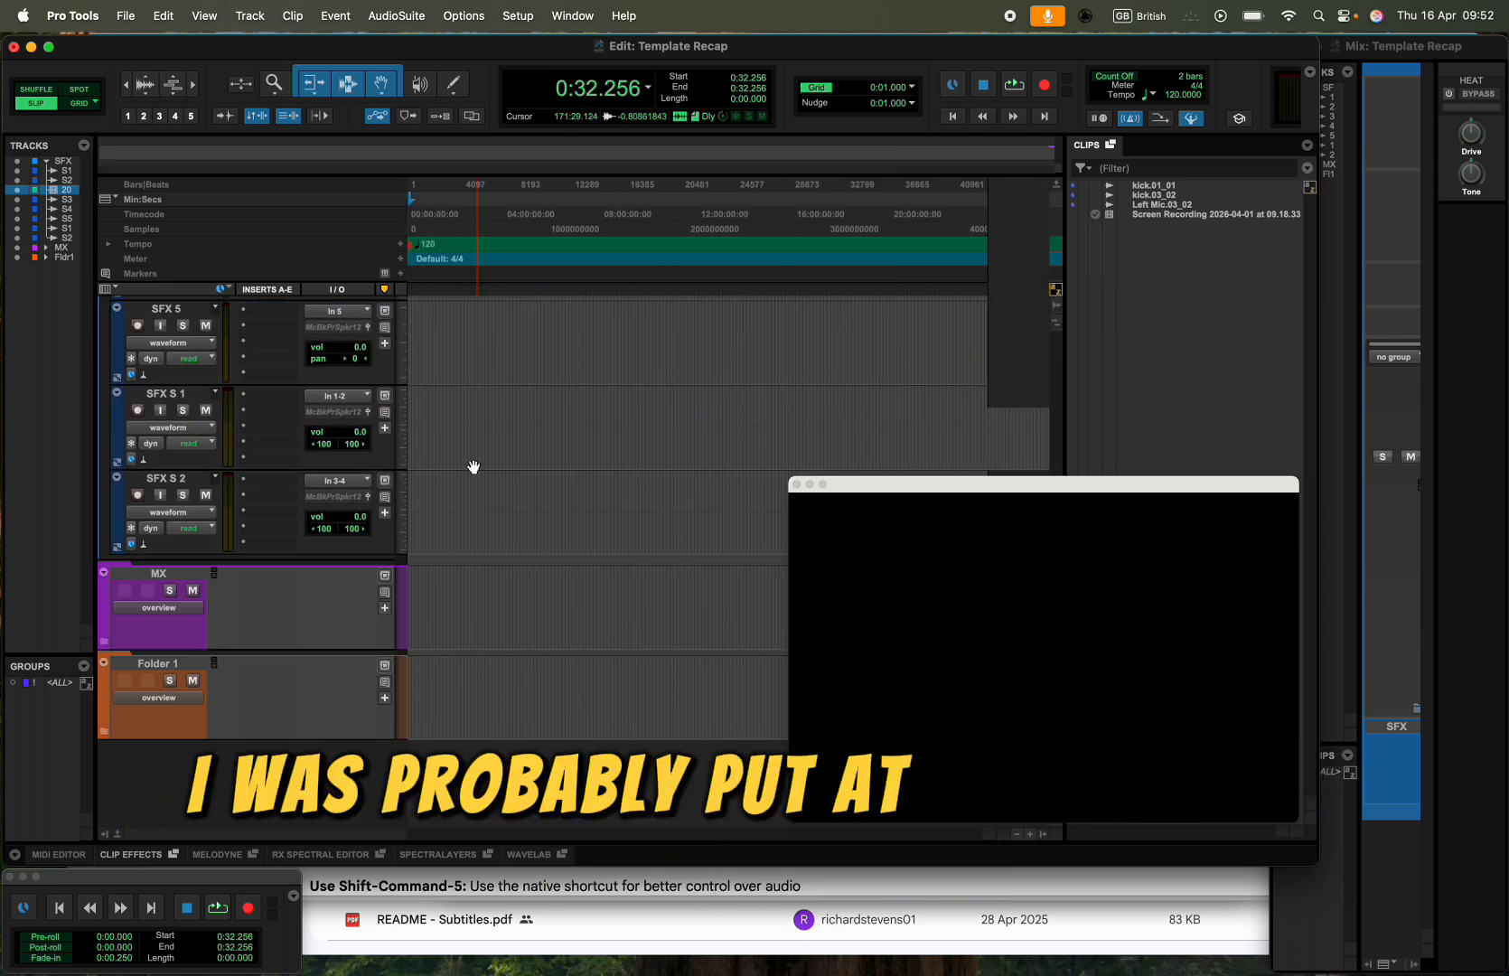
scroll(472, 472, "up", 5)
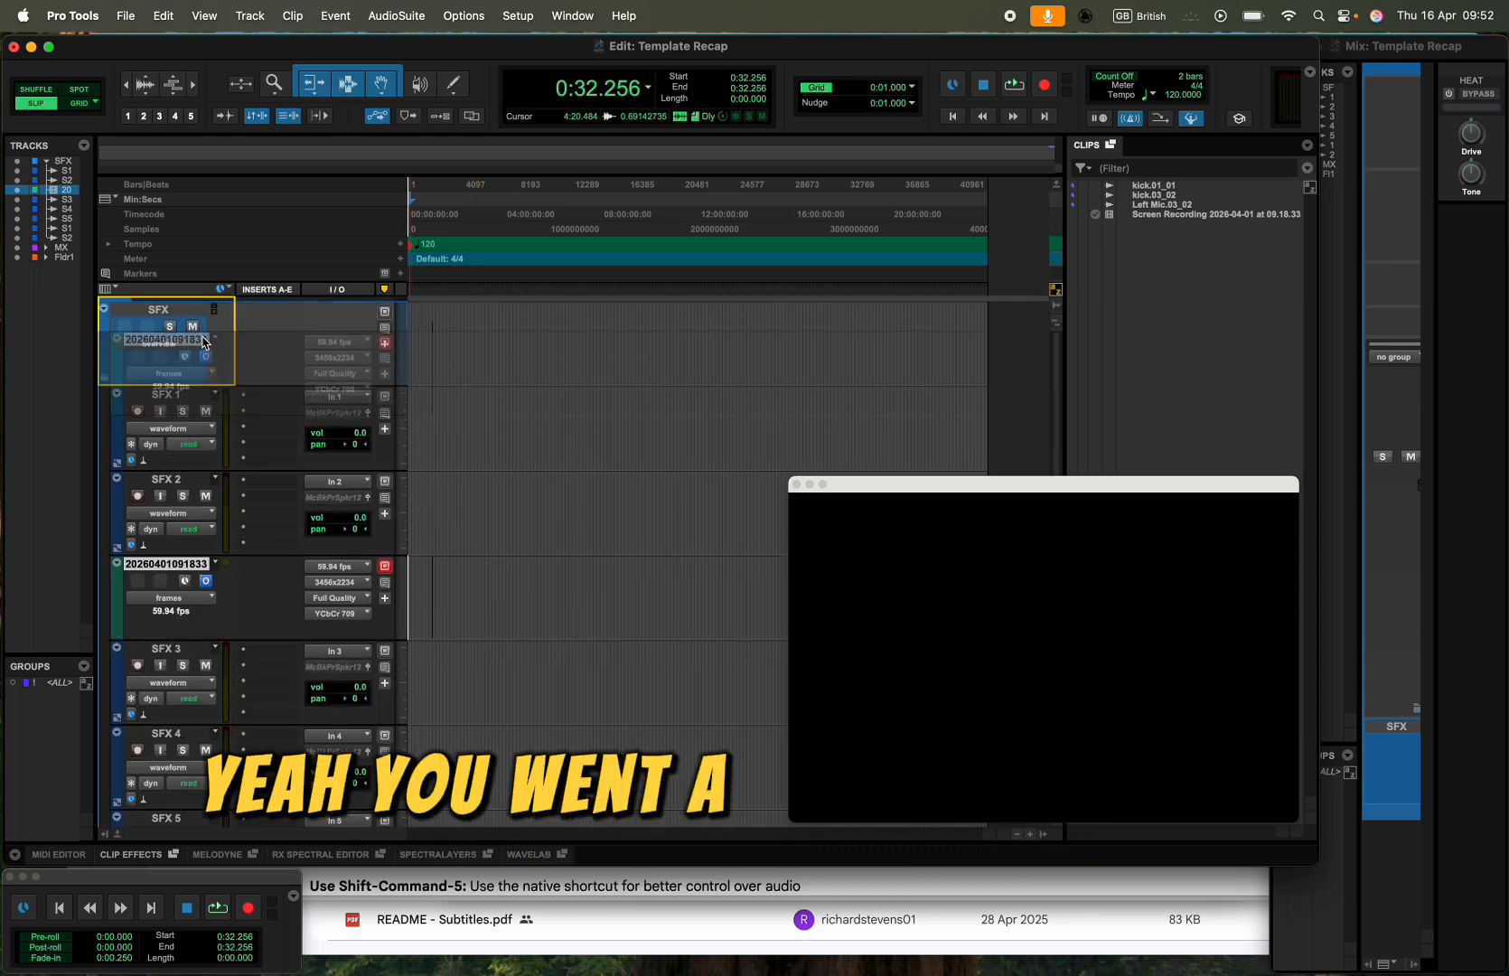
left_click_drag(183, 566, 191, 298)
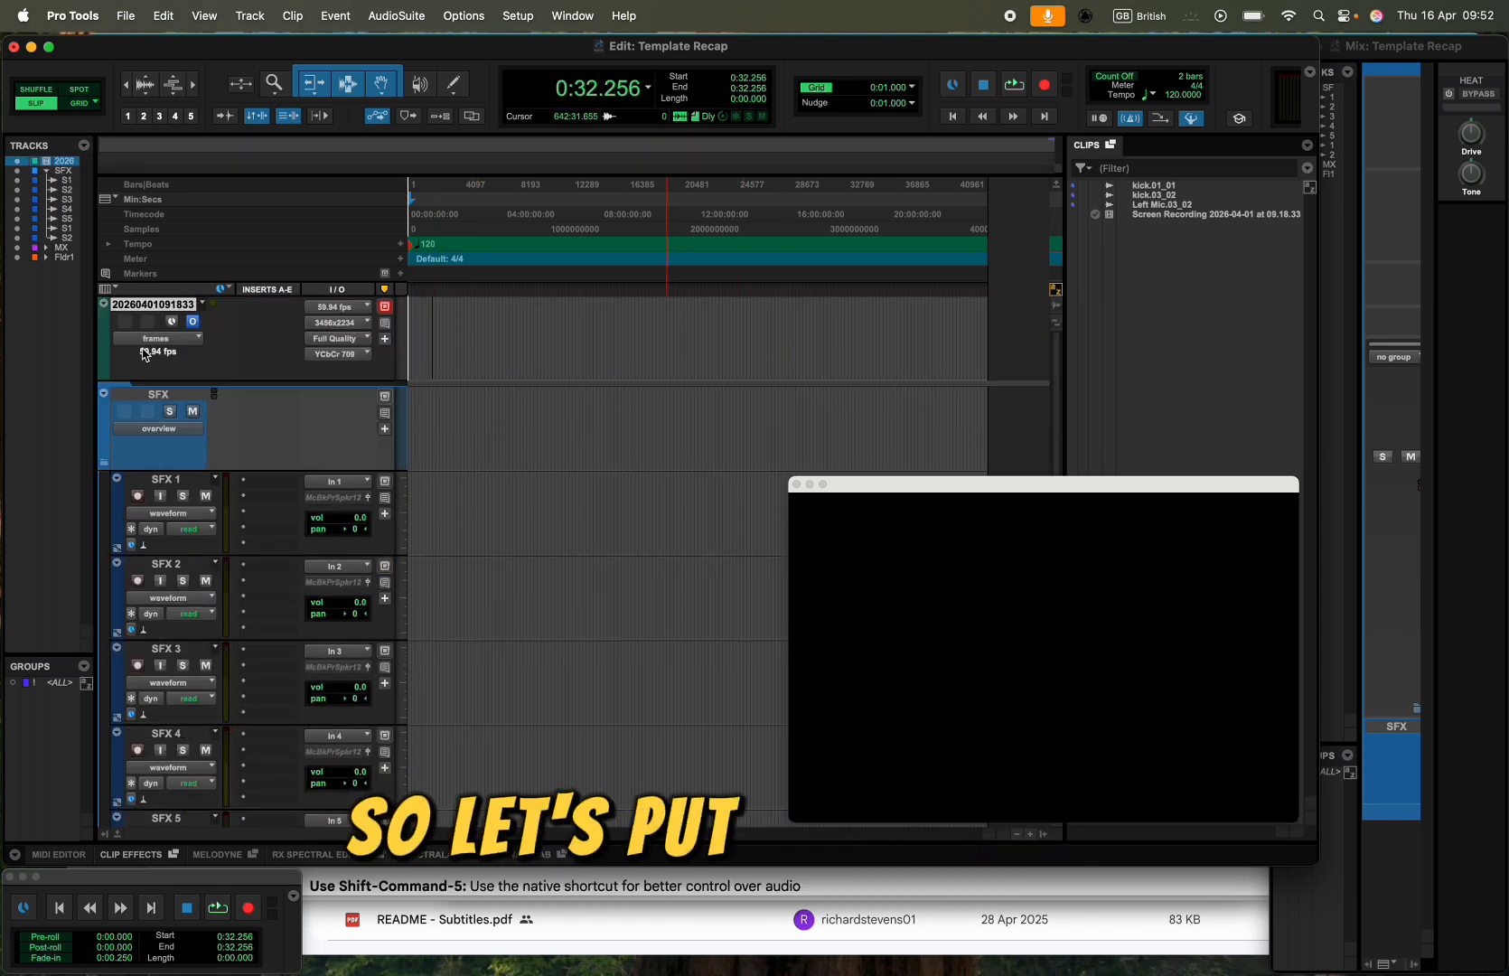
- Select the screen recording clip at the one-hour point on the video track
scroll(634, 345, "down", 3)
scroll(634, 346, "up", 5)
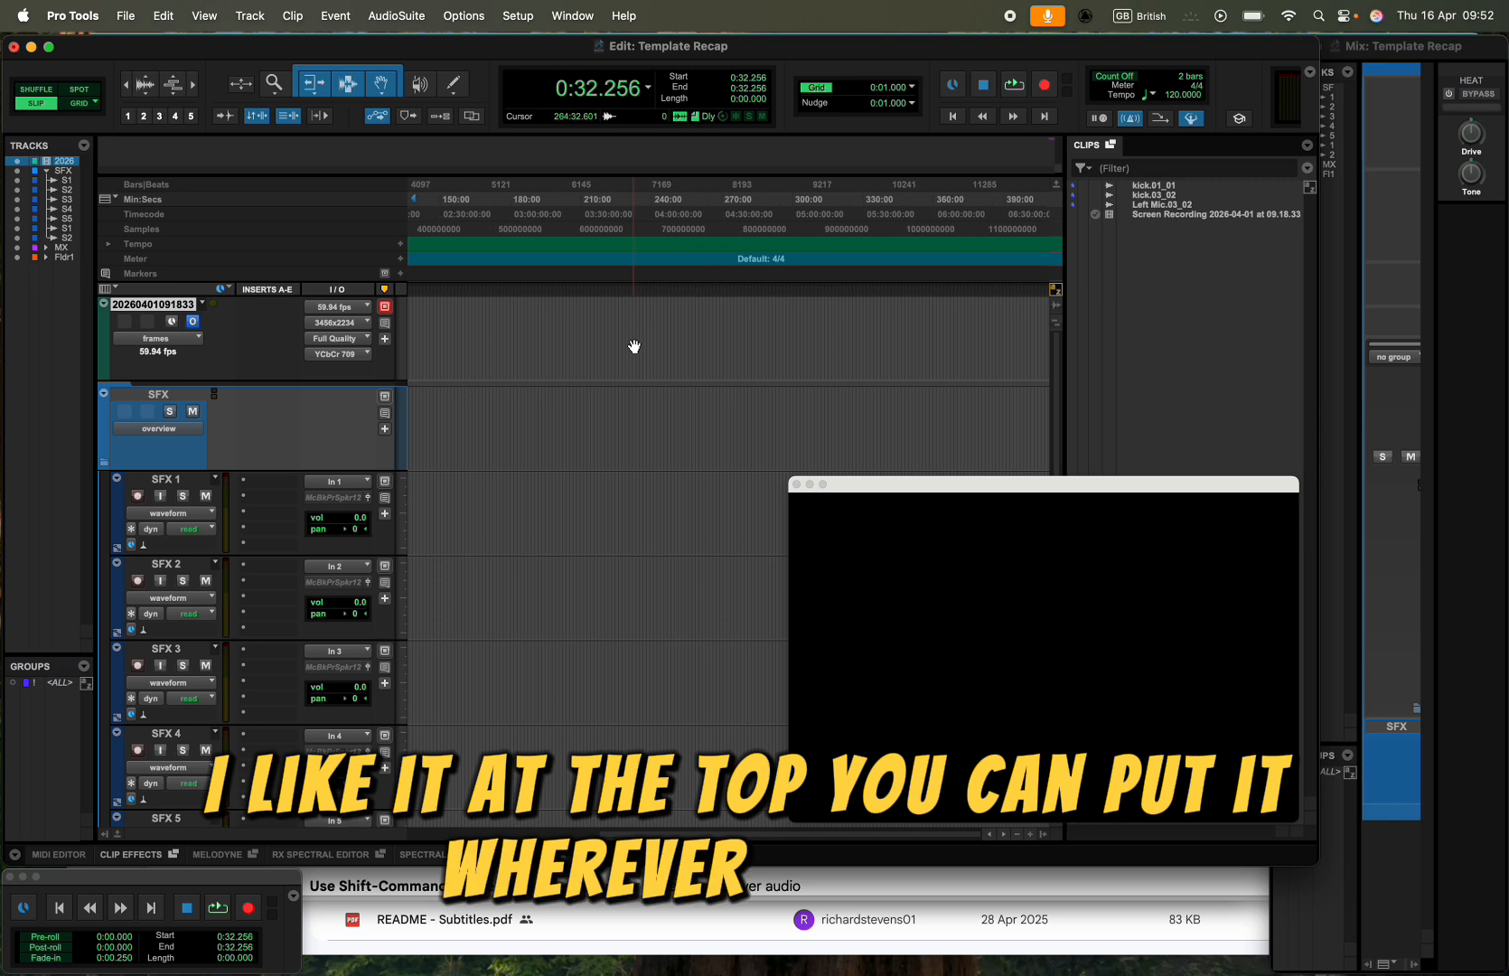
scroll(634, 350, "up", 2)
scroll(634, 352, "left", 5)
scroll(532, 355, "up", 2)
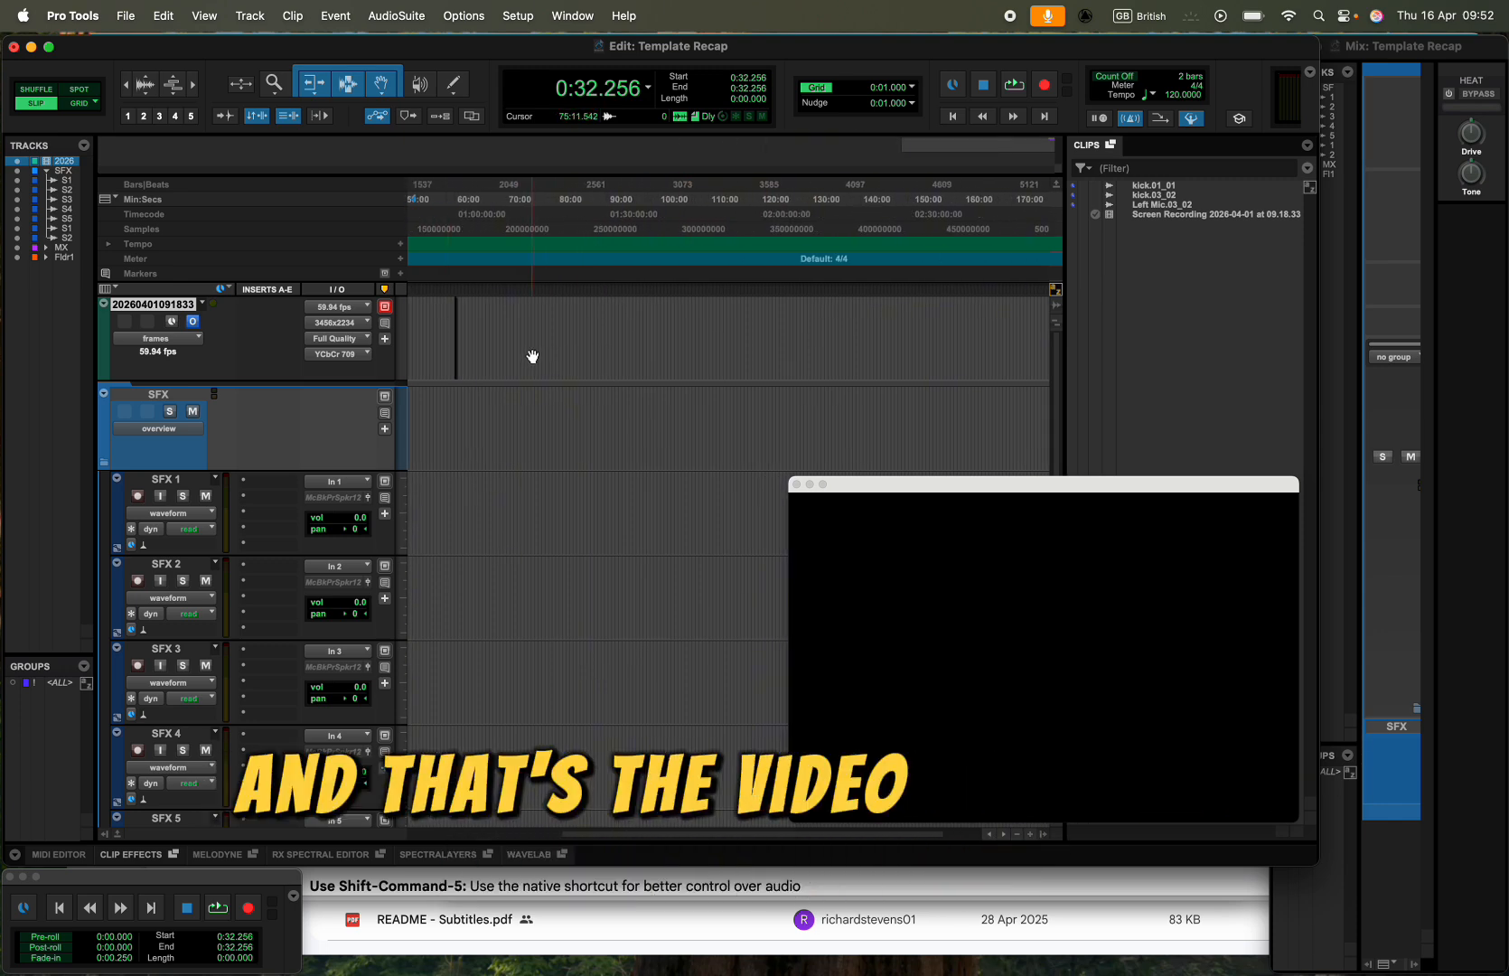
scroll(458, 352, "up", 3)
scroll(458, 353, "left", 5)
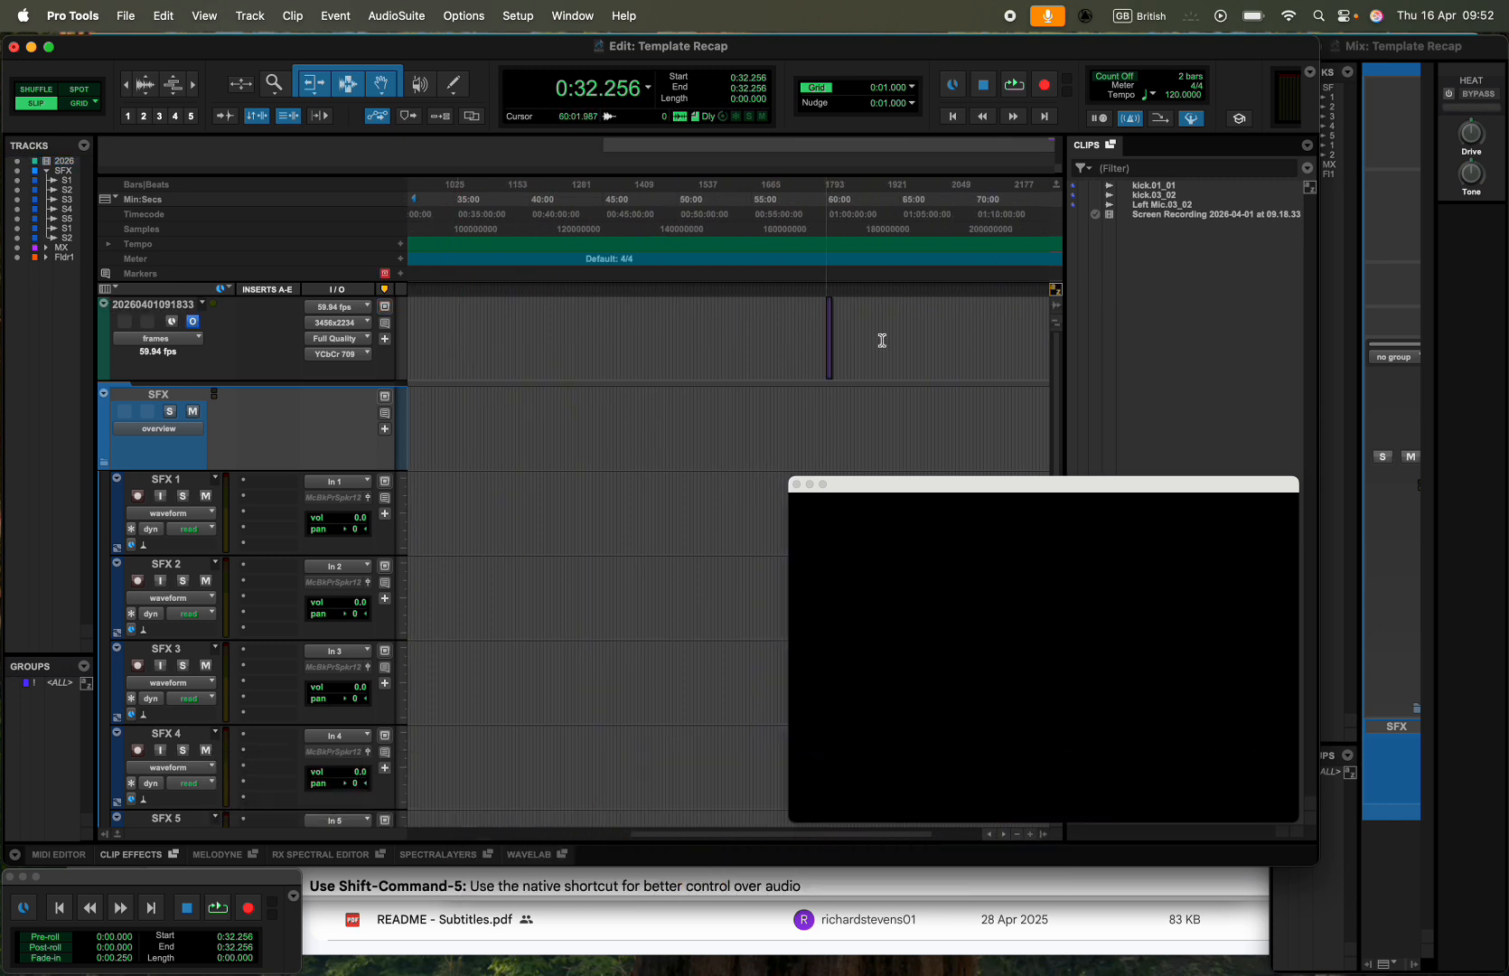
scroll(846, 355, "up", 3)
left_click(699, 363)
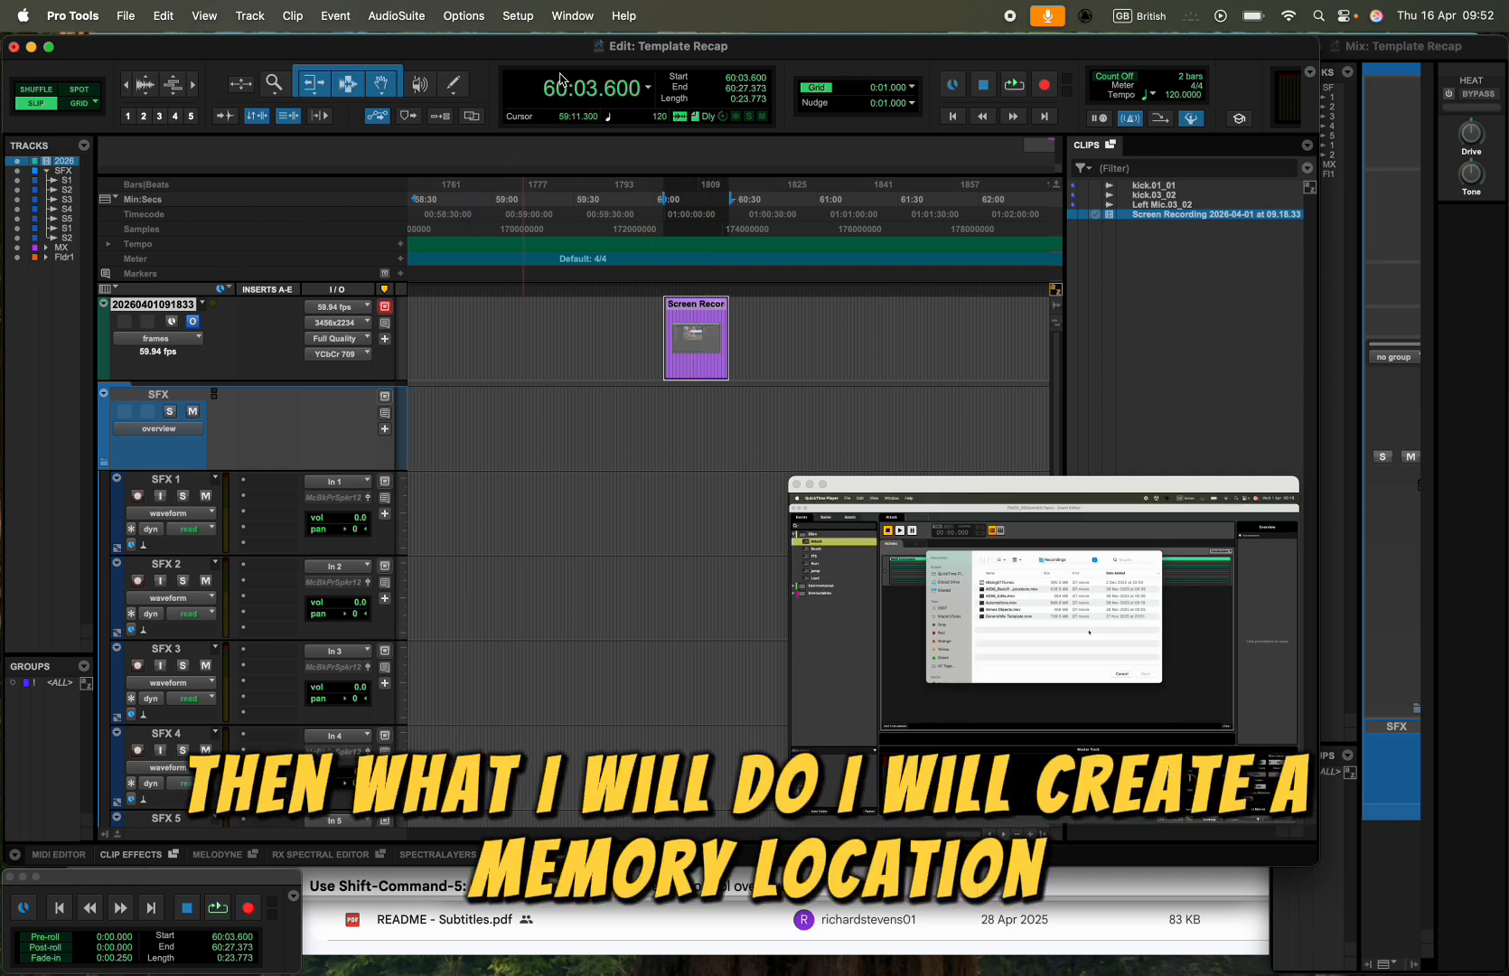
- Save the selected clip's range as a new memory location named start, using the Selection time property
left_click(400, 273)
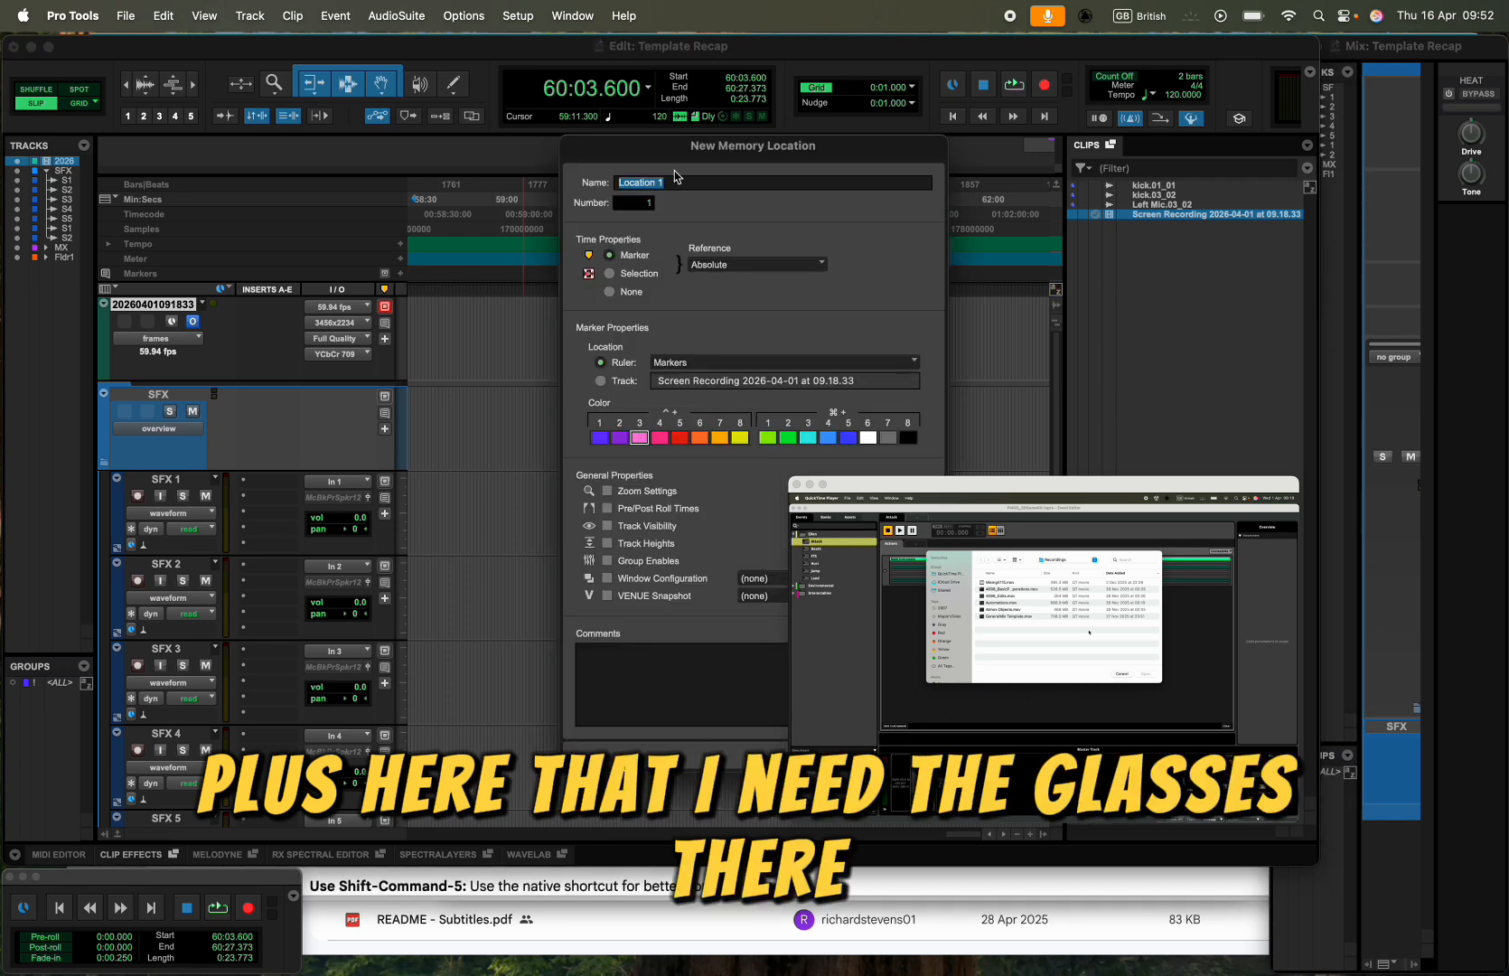
left_click_drag(674, 152, 372, 112)
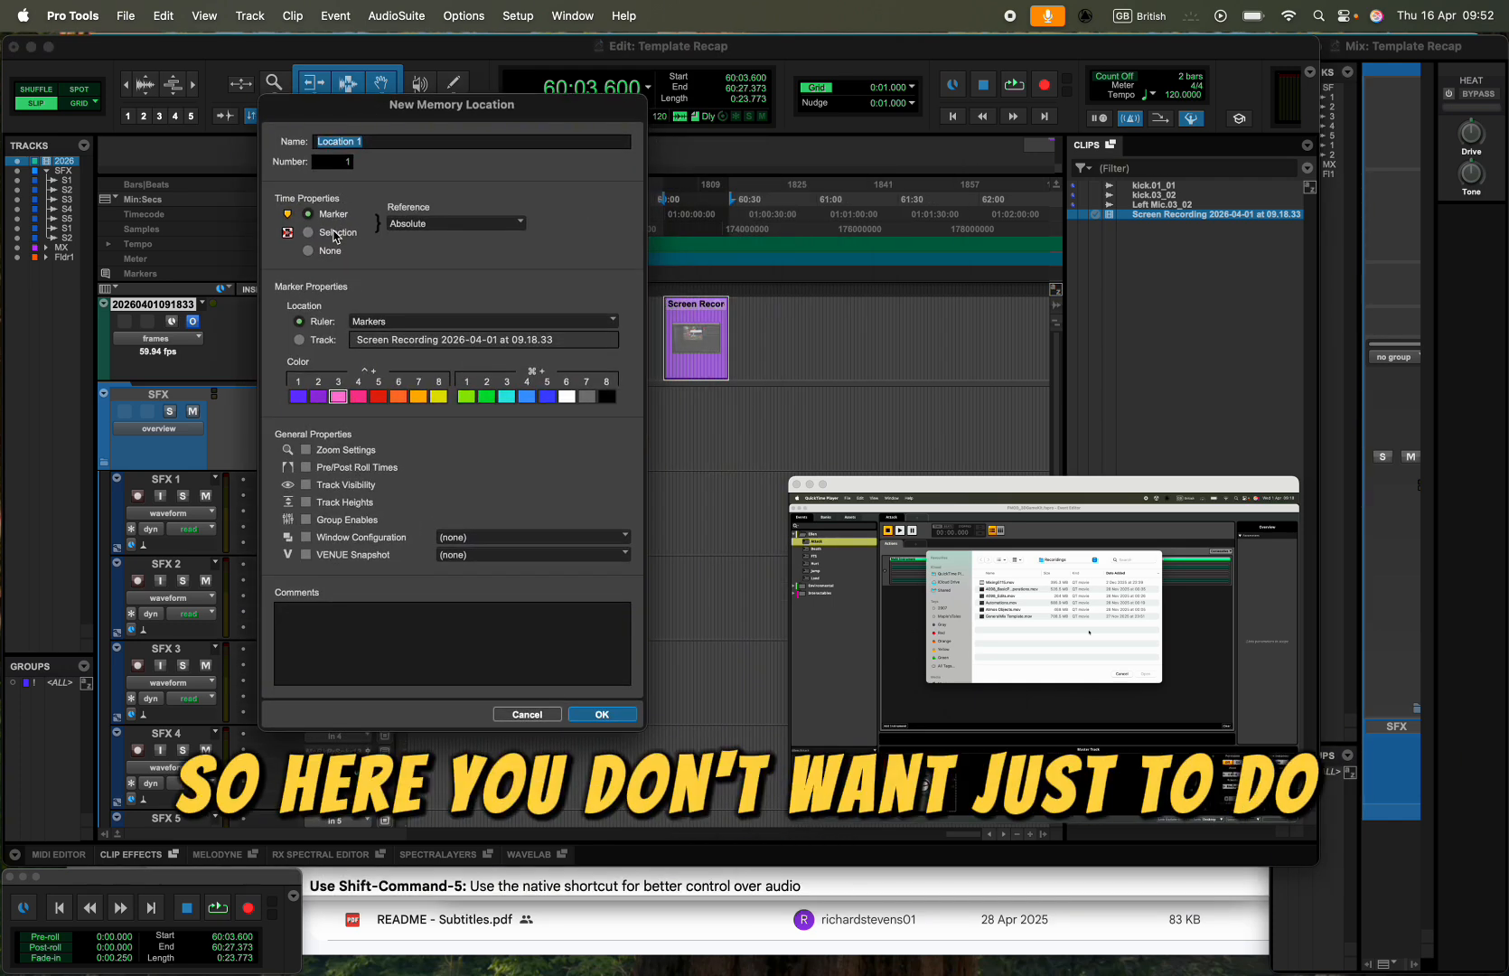
left_click(334, 233)
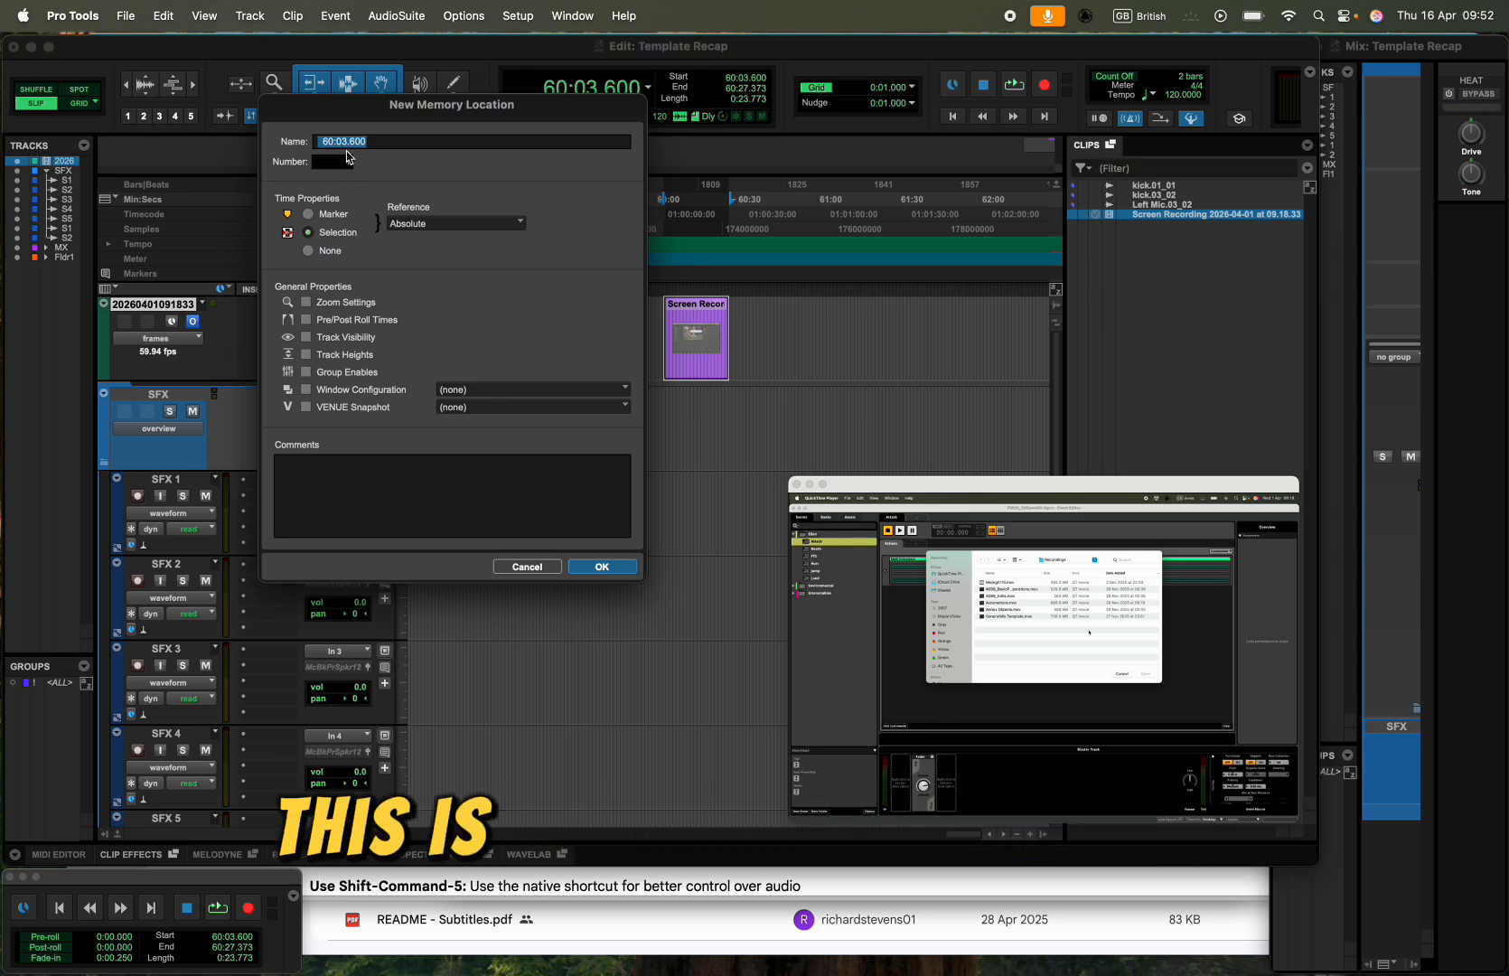
type("start")
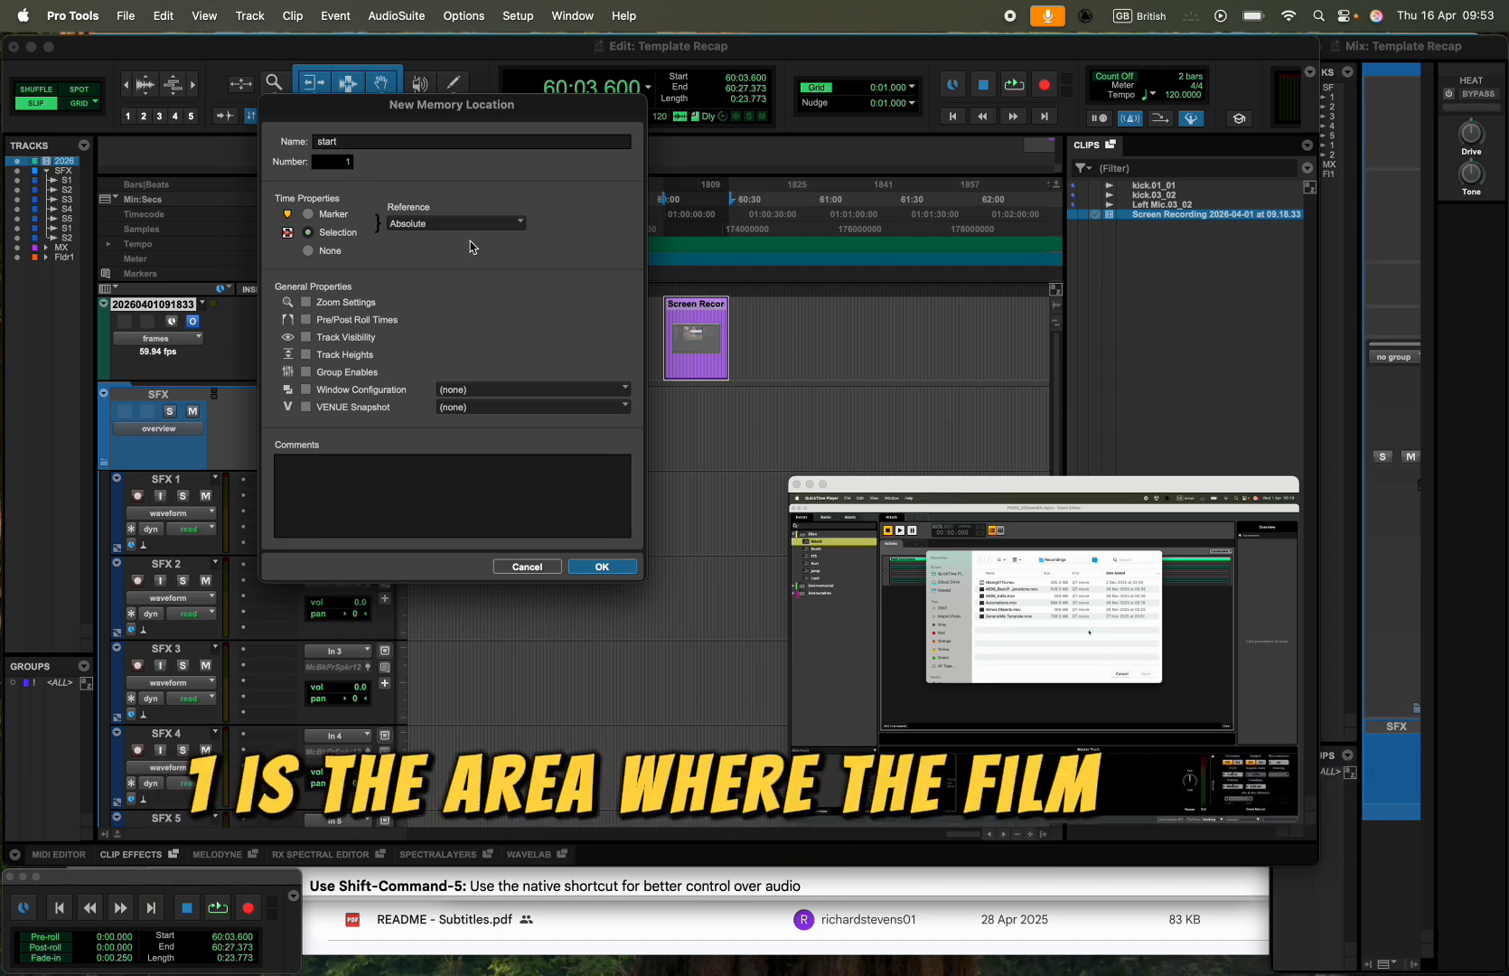
left_click(603, 567)
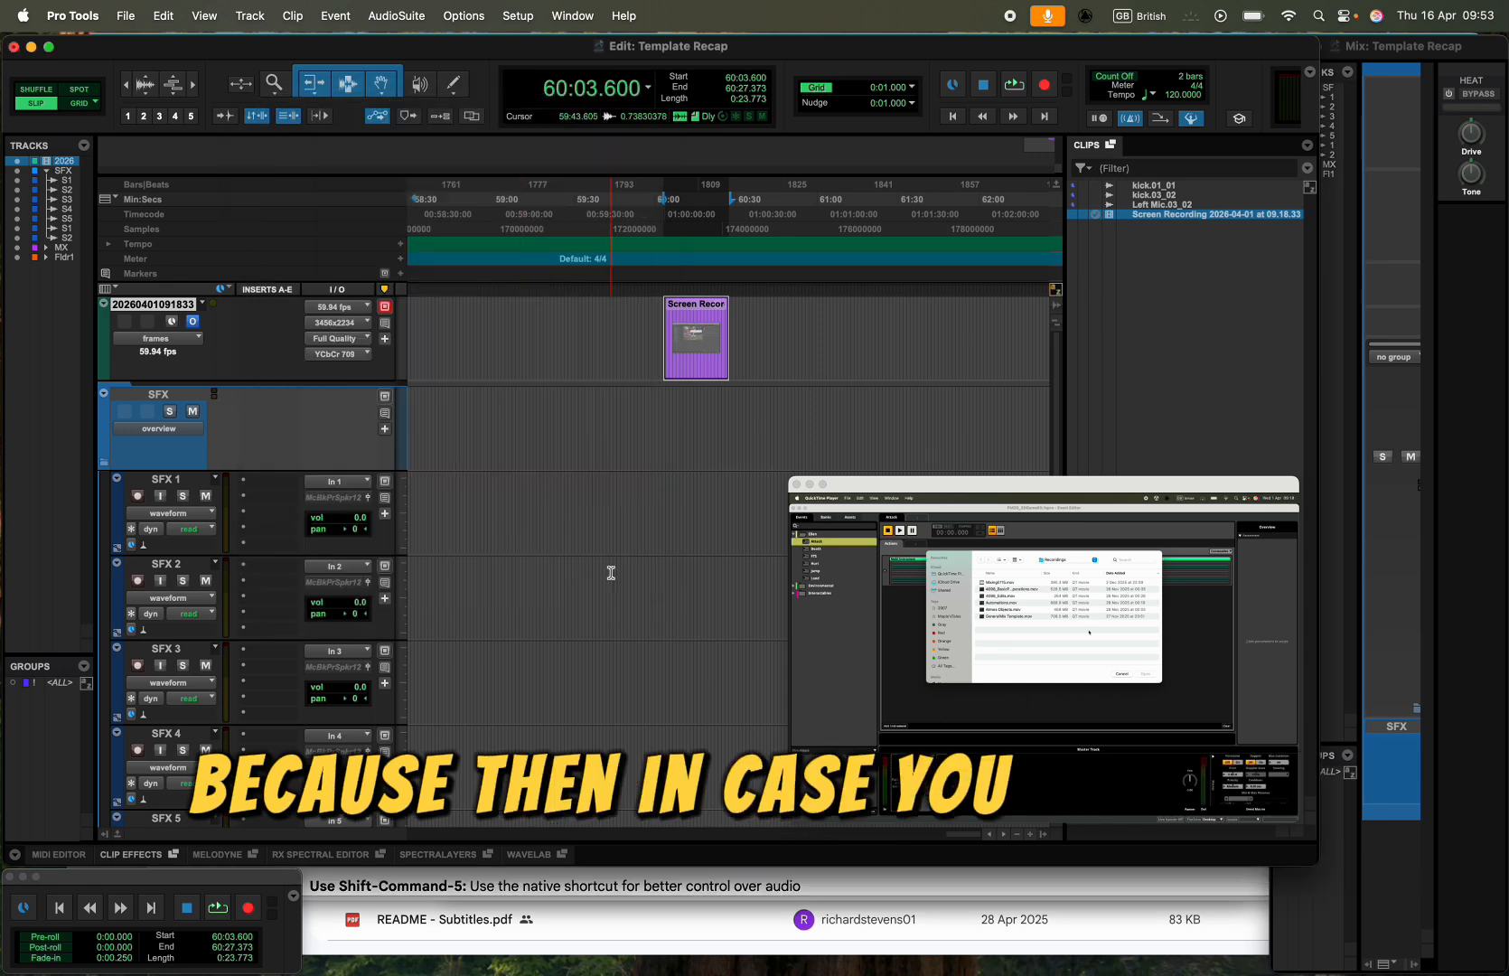
- Test the start memory location by recalling it from the Memory Locations window after returning to the session start
left_click(572, 18)
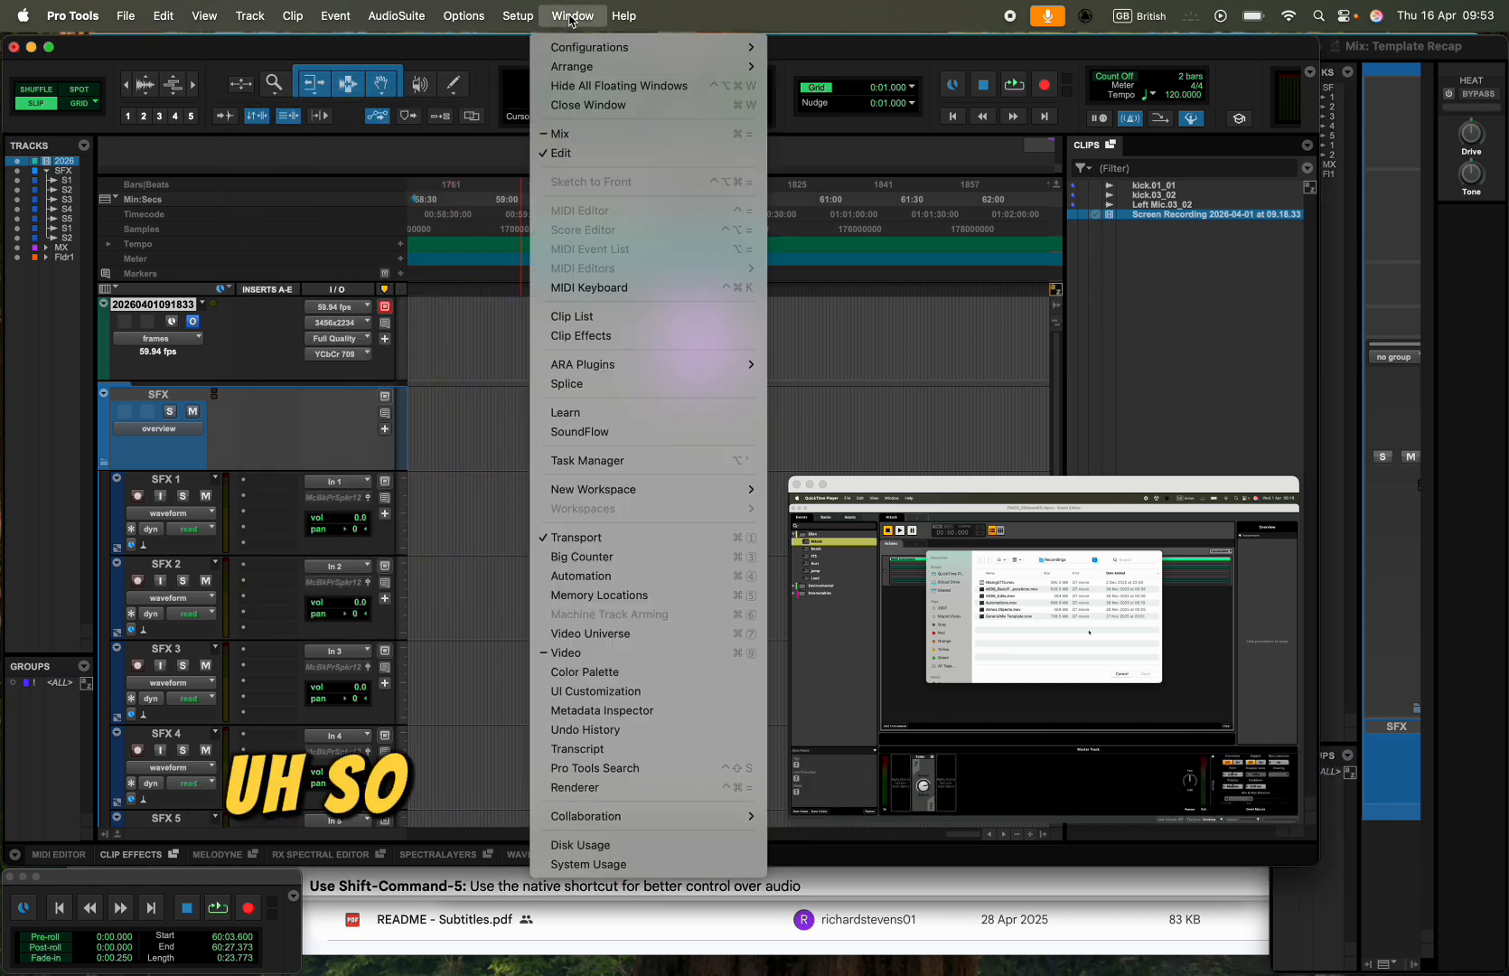
left_click(660, 596)
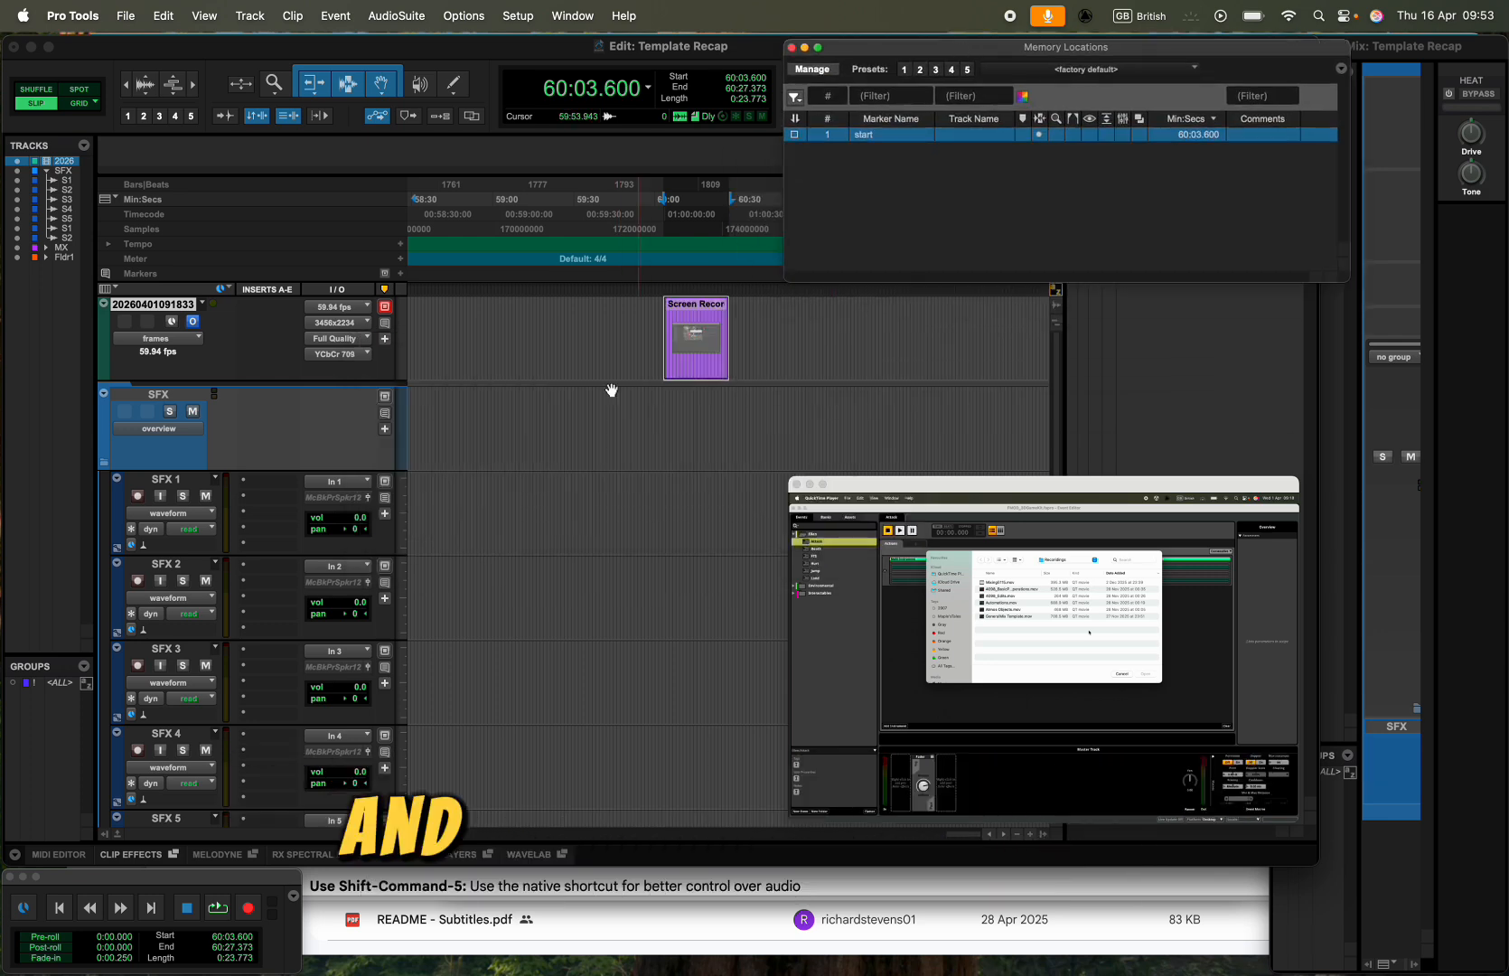
left_click(603, 323)
key("Return")
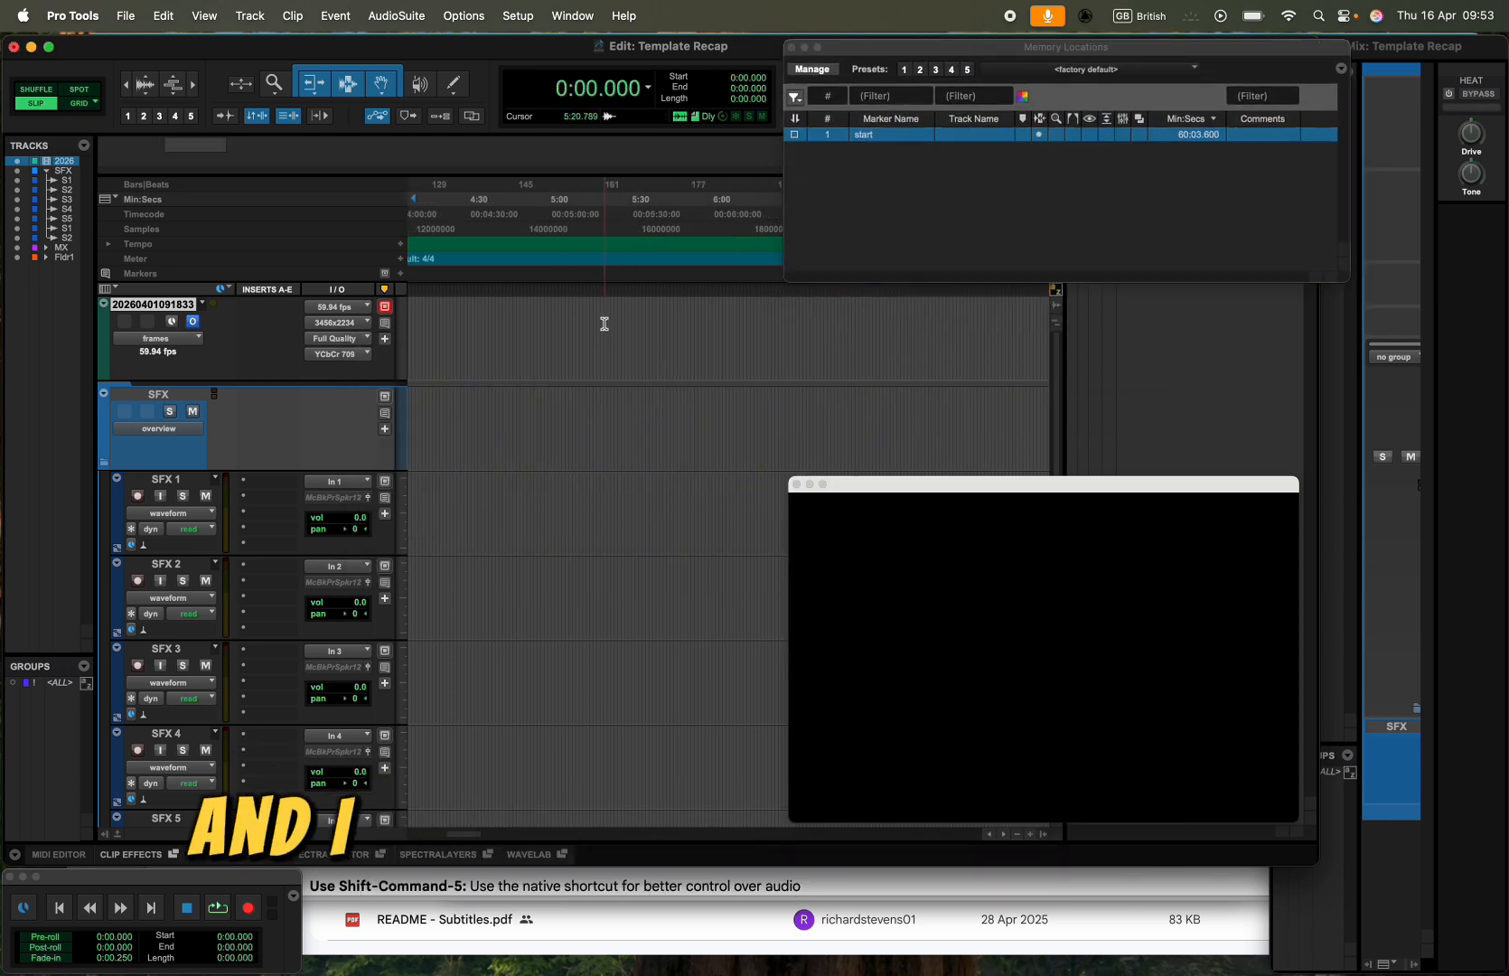
scroll(605, 323, "left", 10)
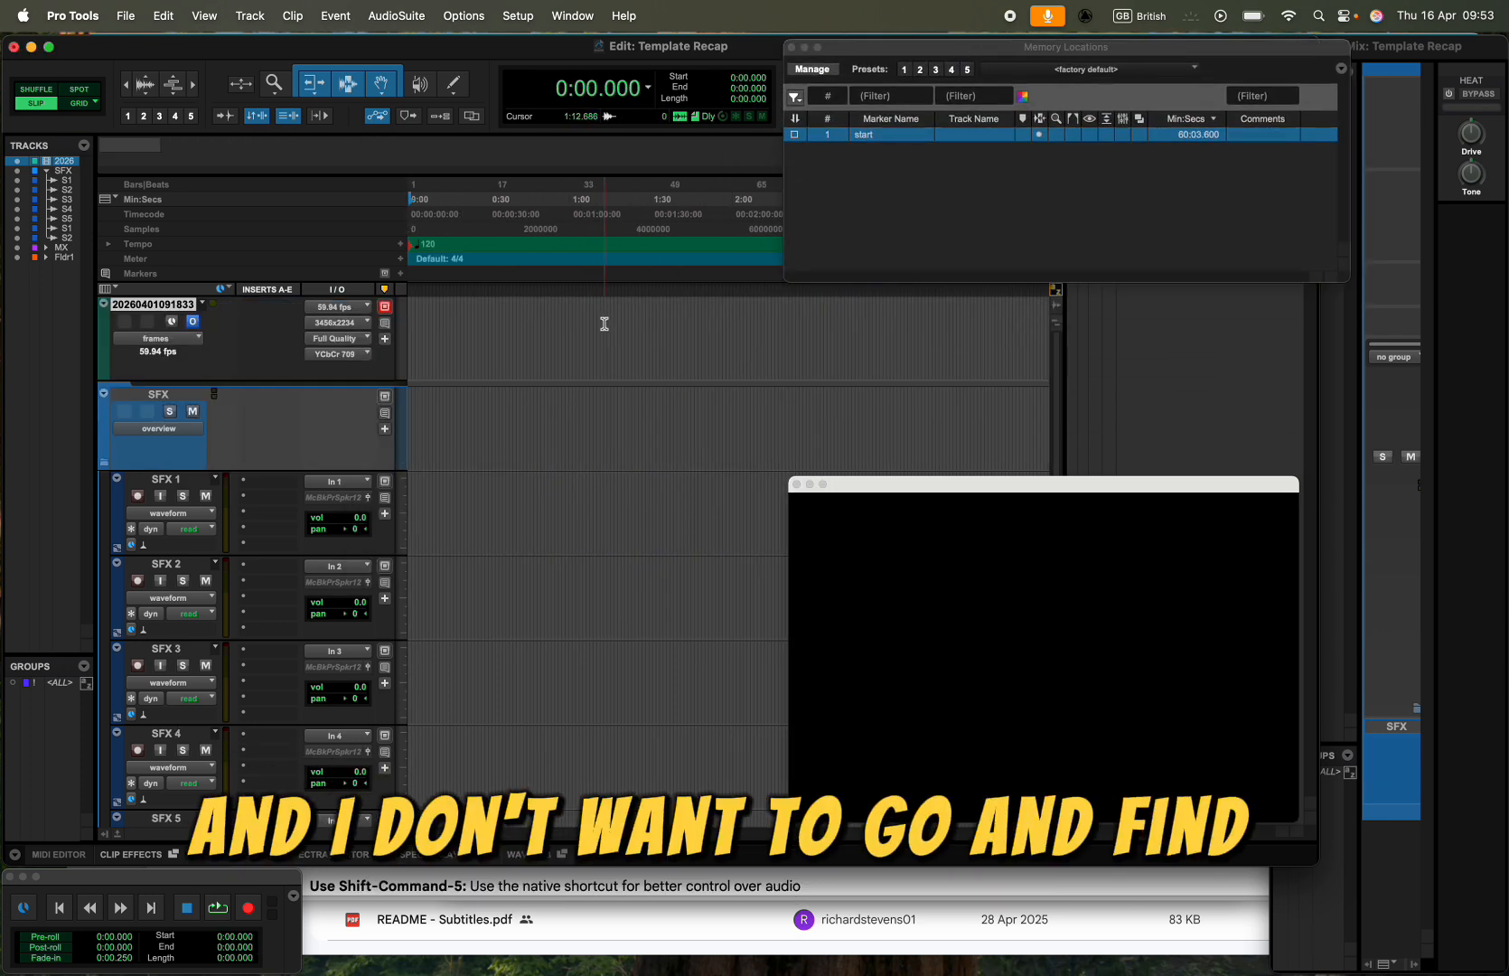
left_click(871, 137)
left_click(871, 137)
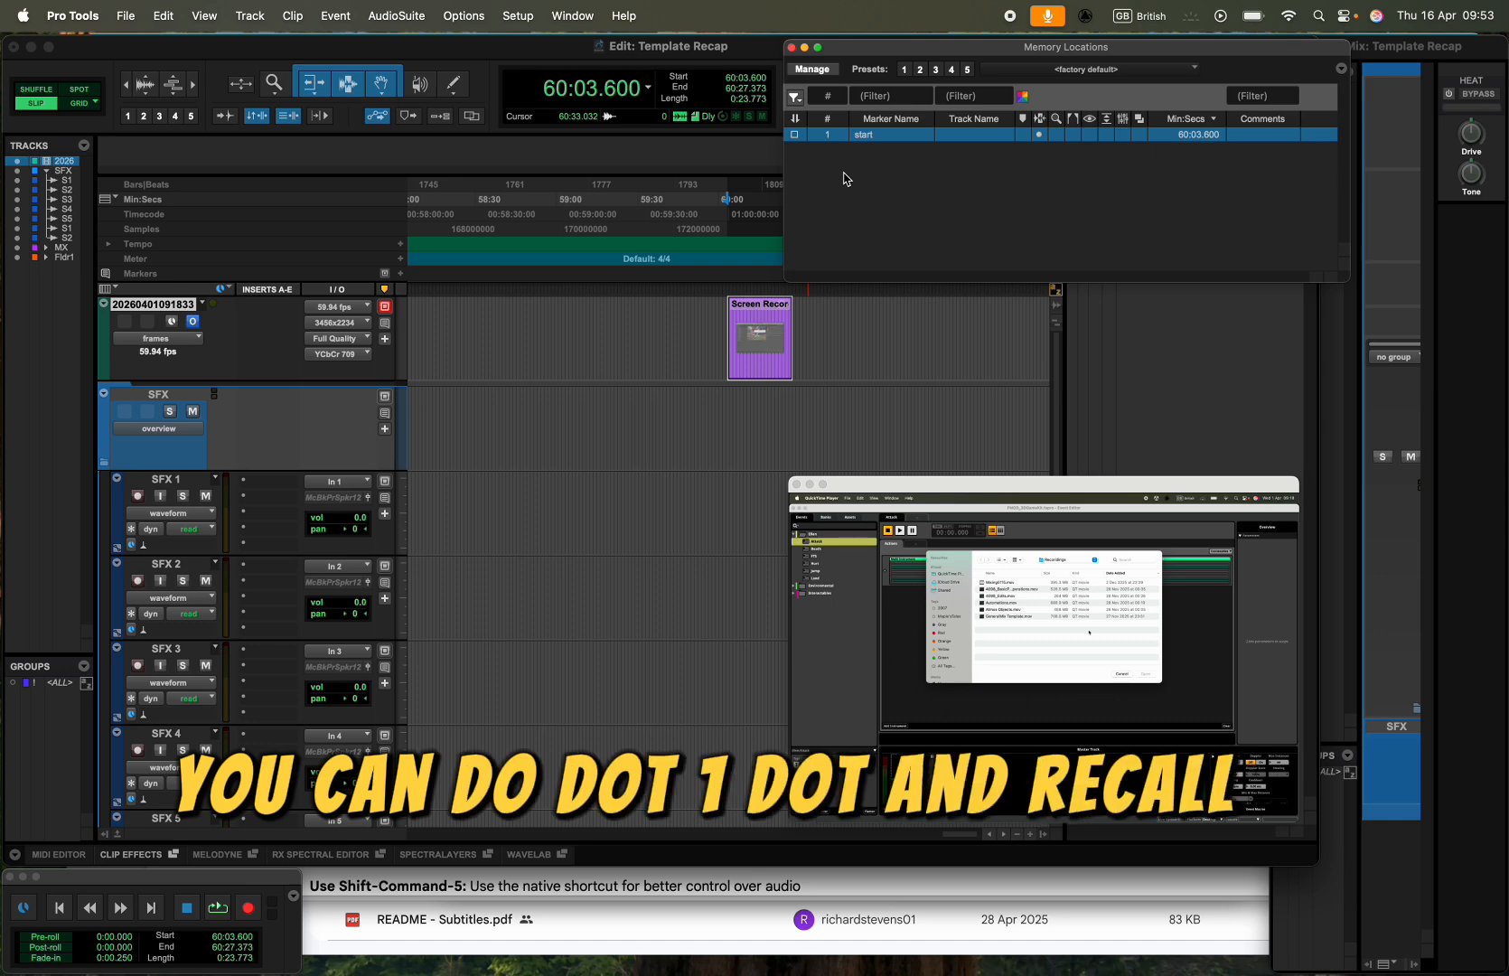
left_click(791, 47)
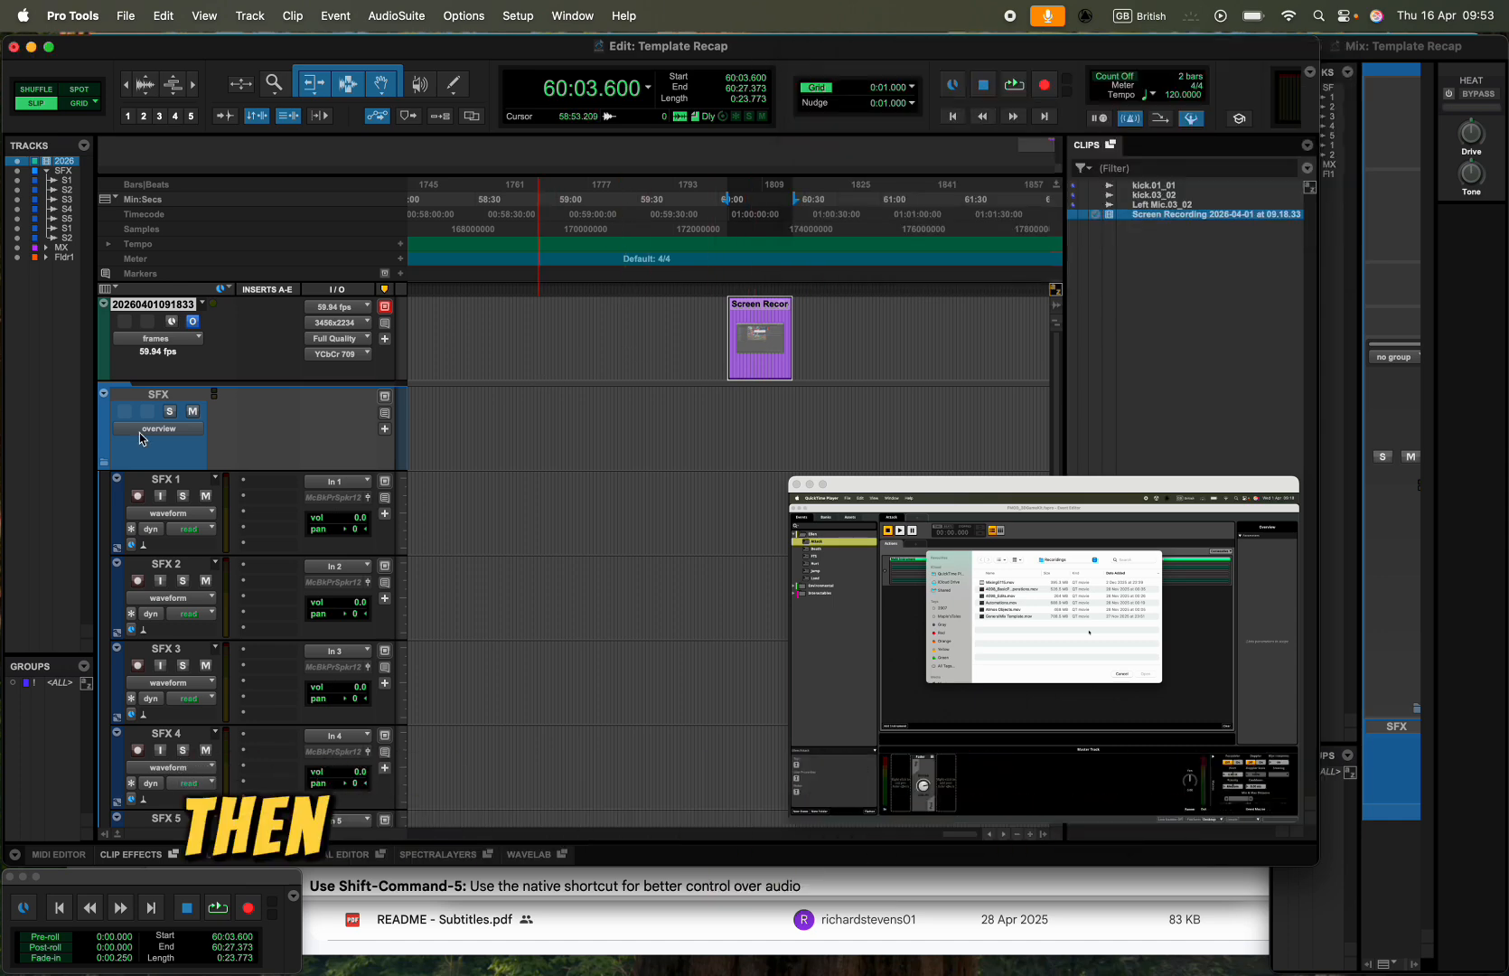
- Collapse the SFX folder and hide the video window and the Clips list
left_click(104, 466)
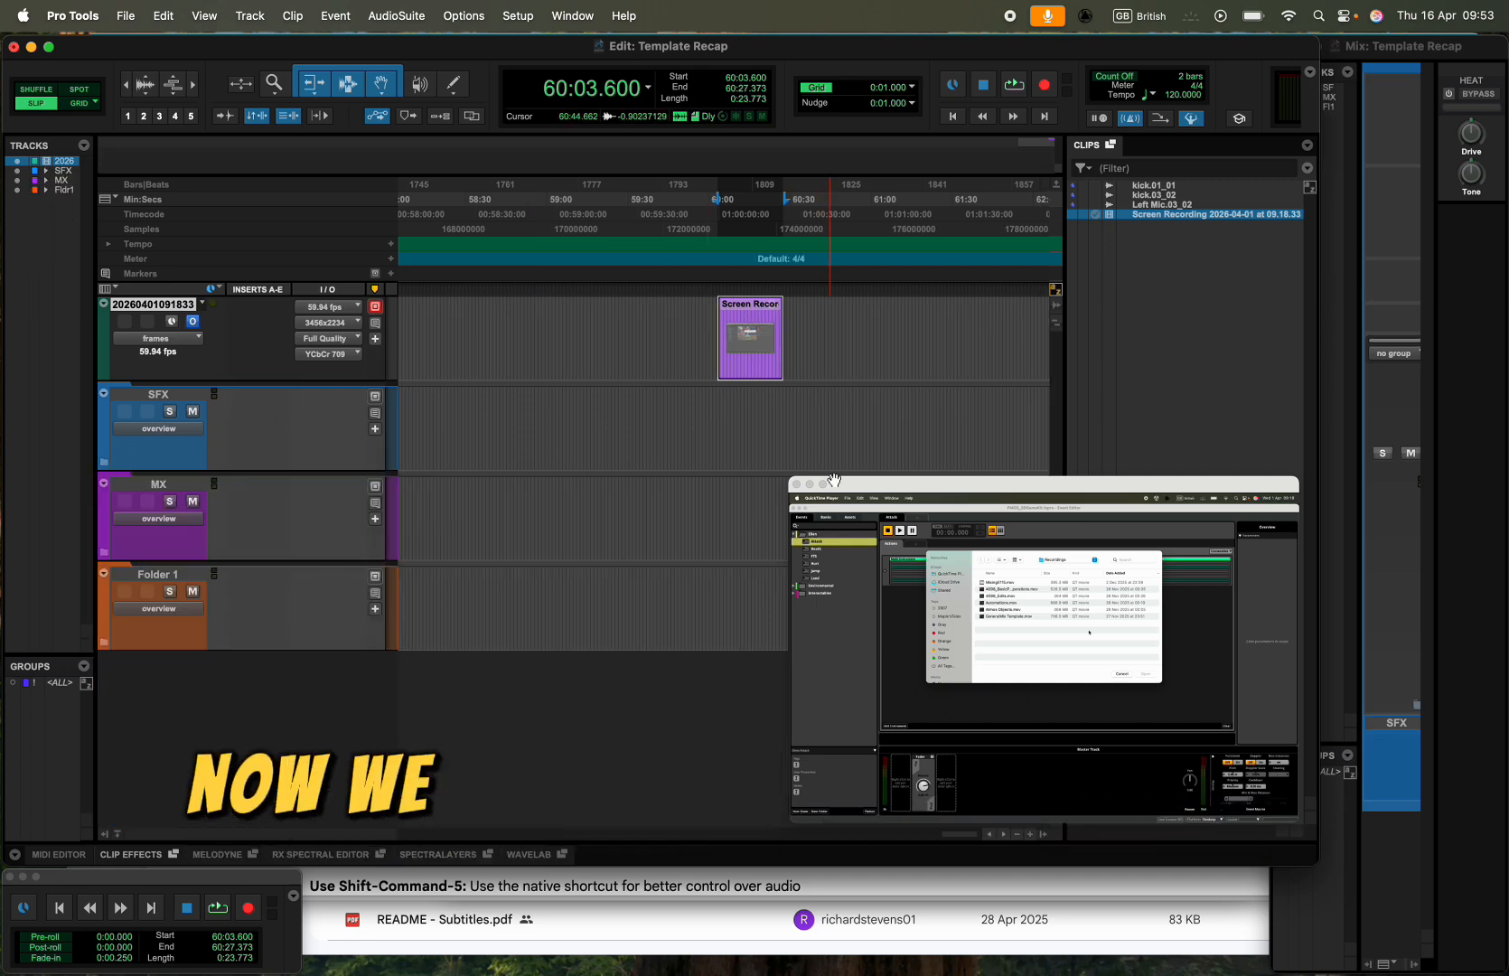
left_click(797, 484)
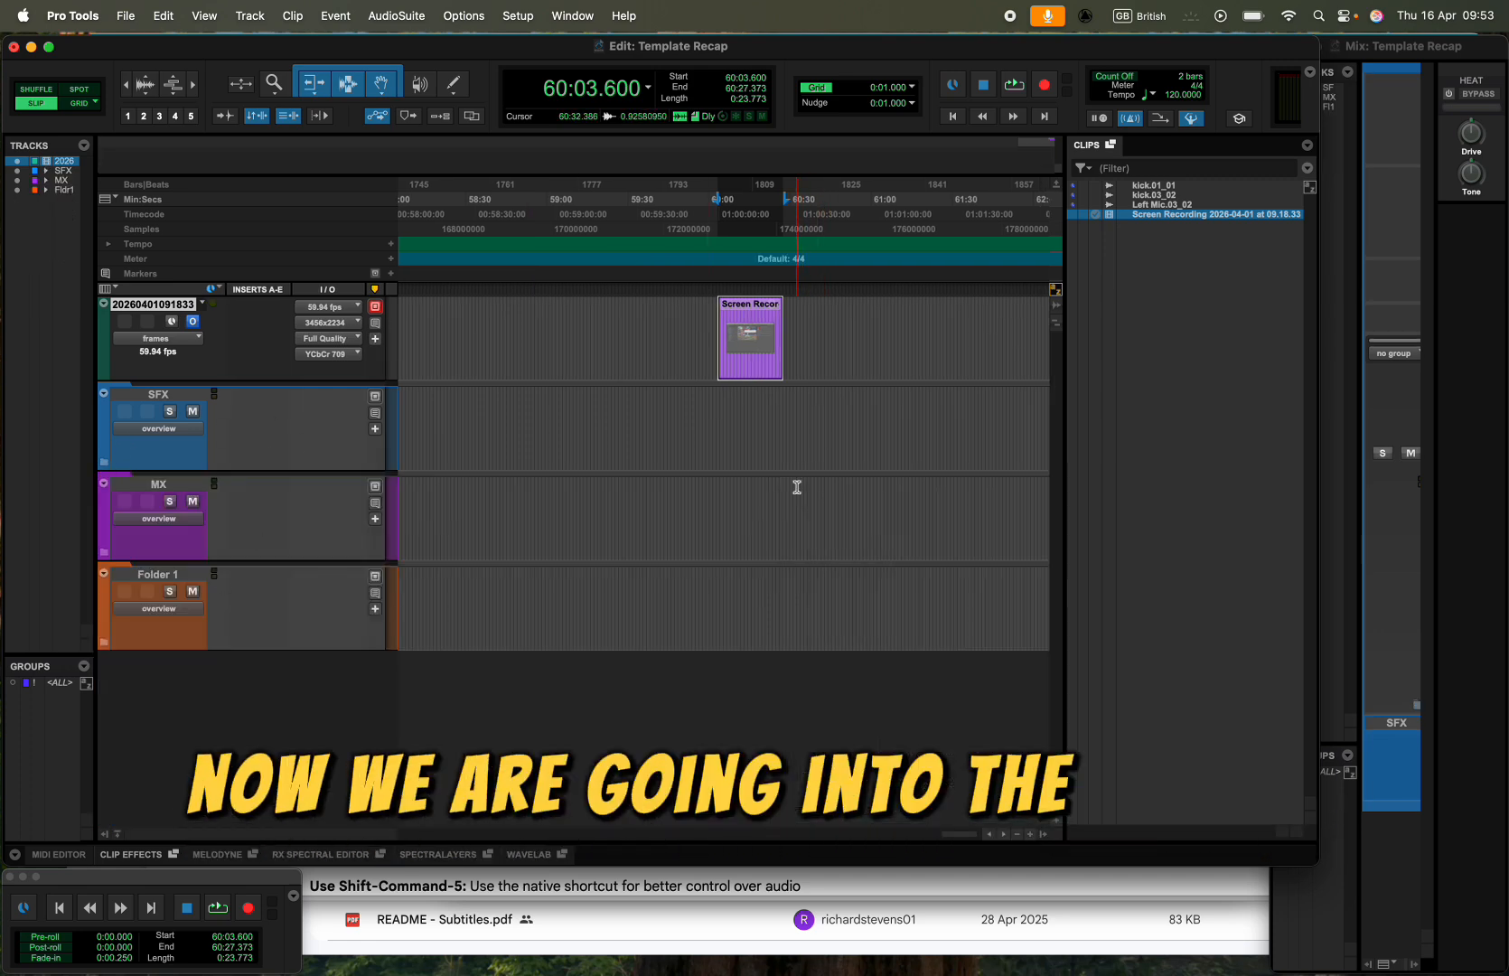
left_click(1043, 833)
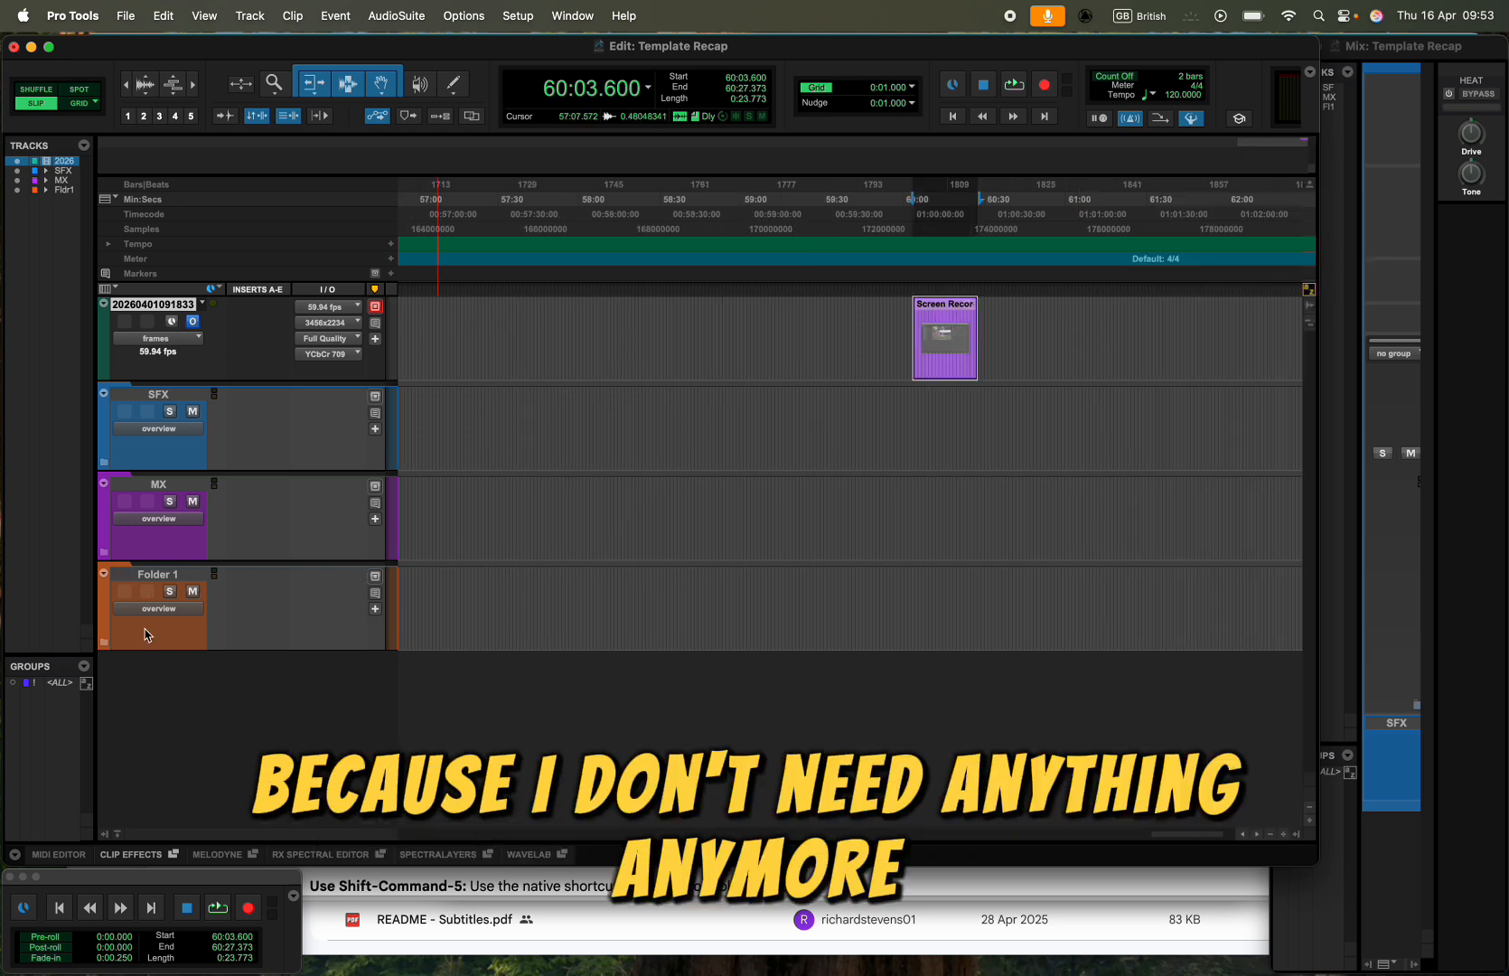
- Set up three new 7.1.2 Aux Input tracks named Submix, placed below Folder 1
left_click(168, 579)
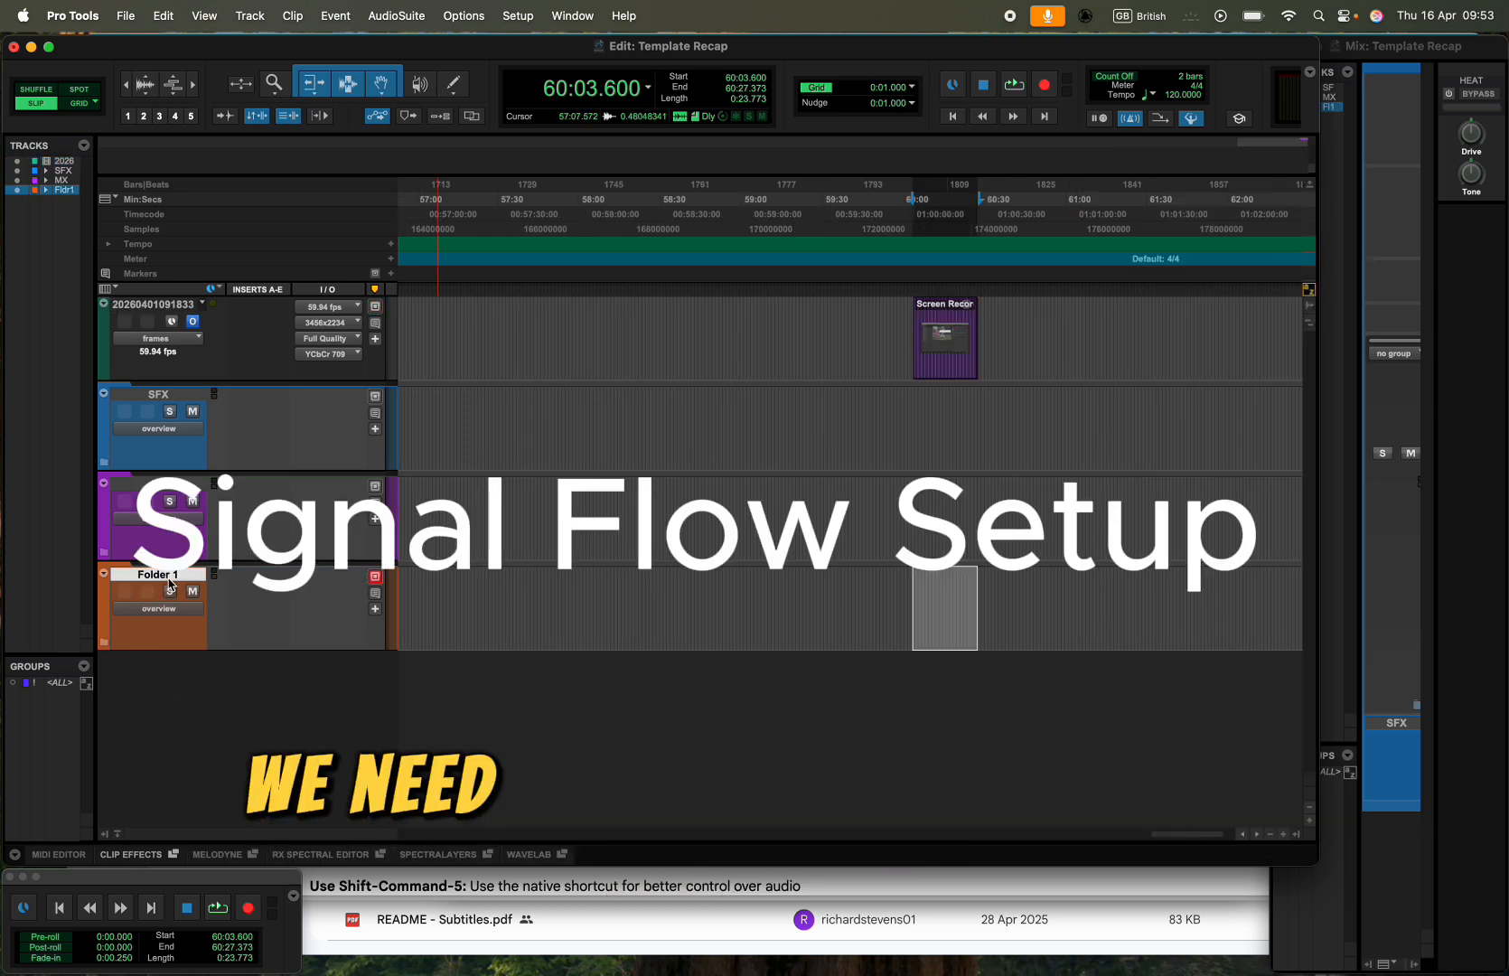
key("super+shift+n")
left_click(567, 359)
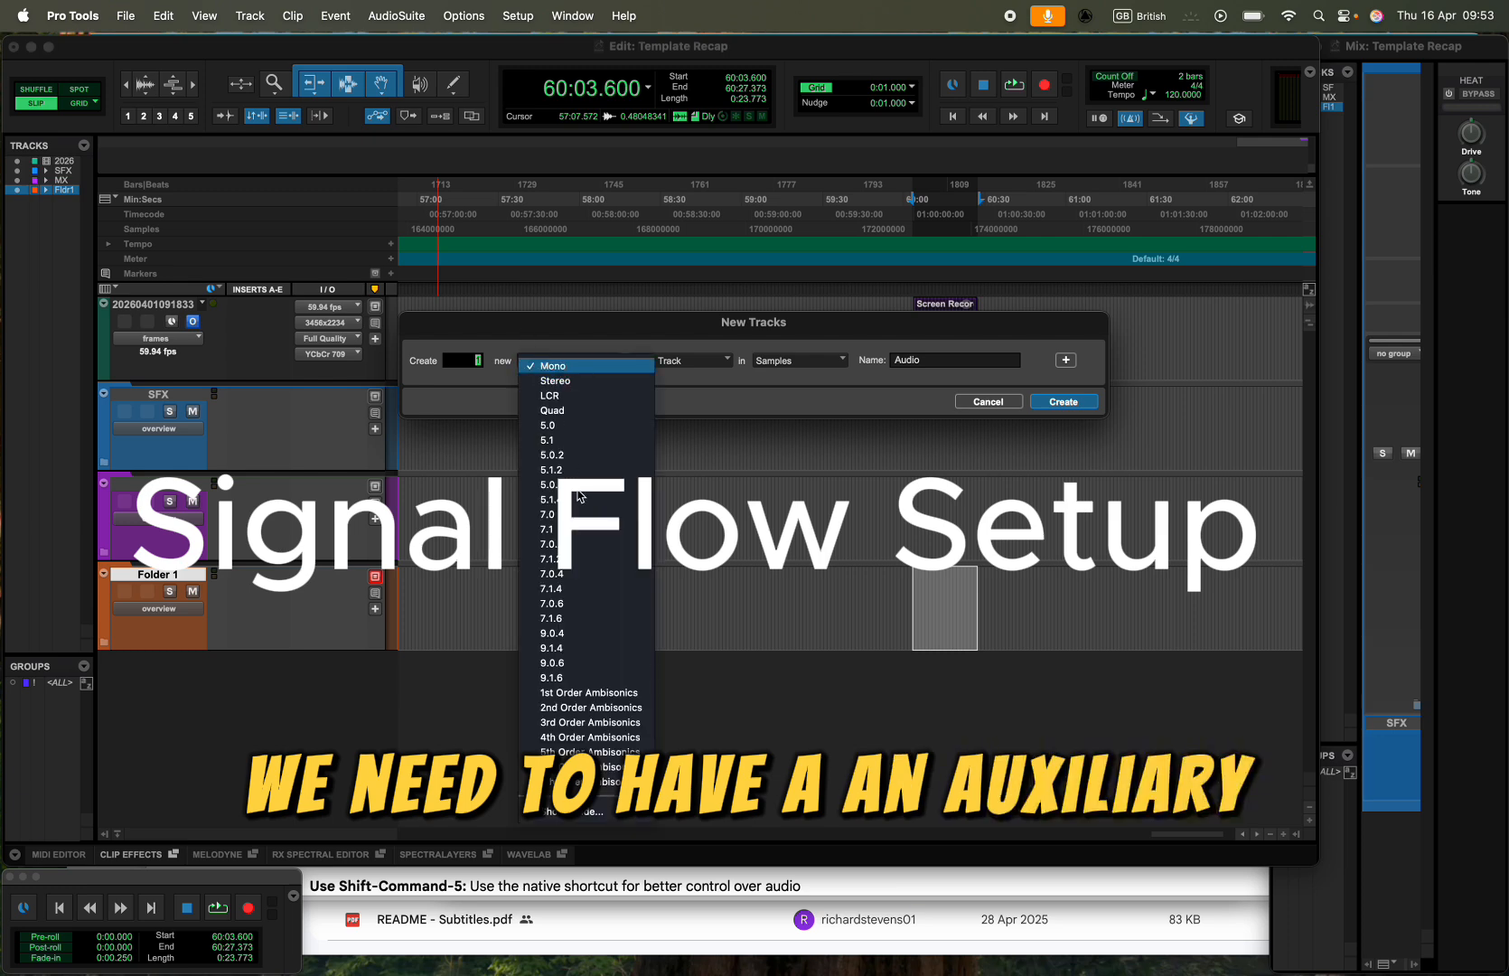
left_click(574, 559)
left_click(717, 367)
left_click(691, 387)
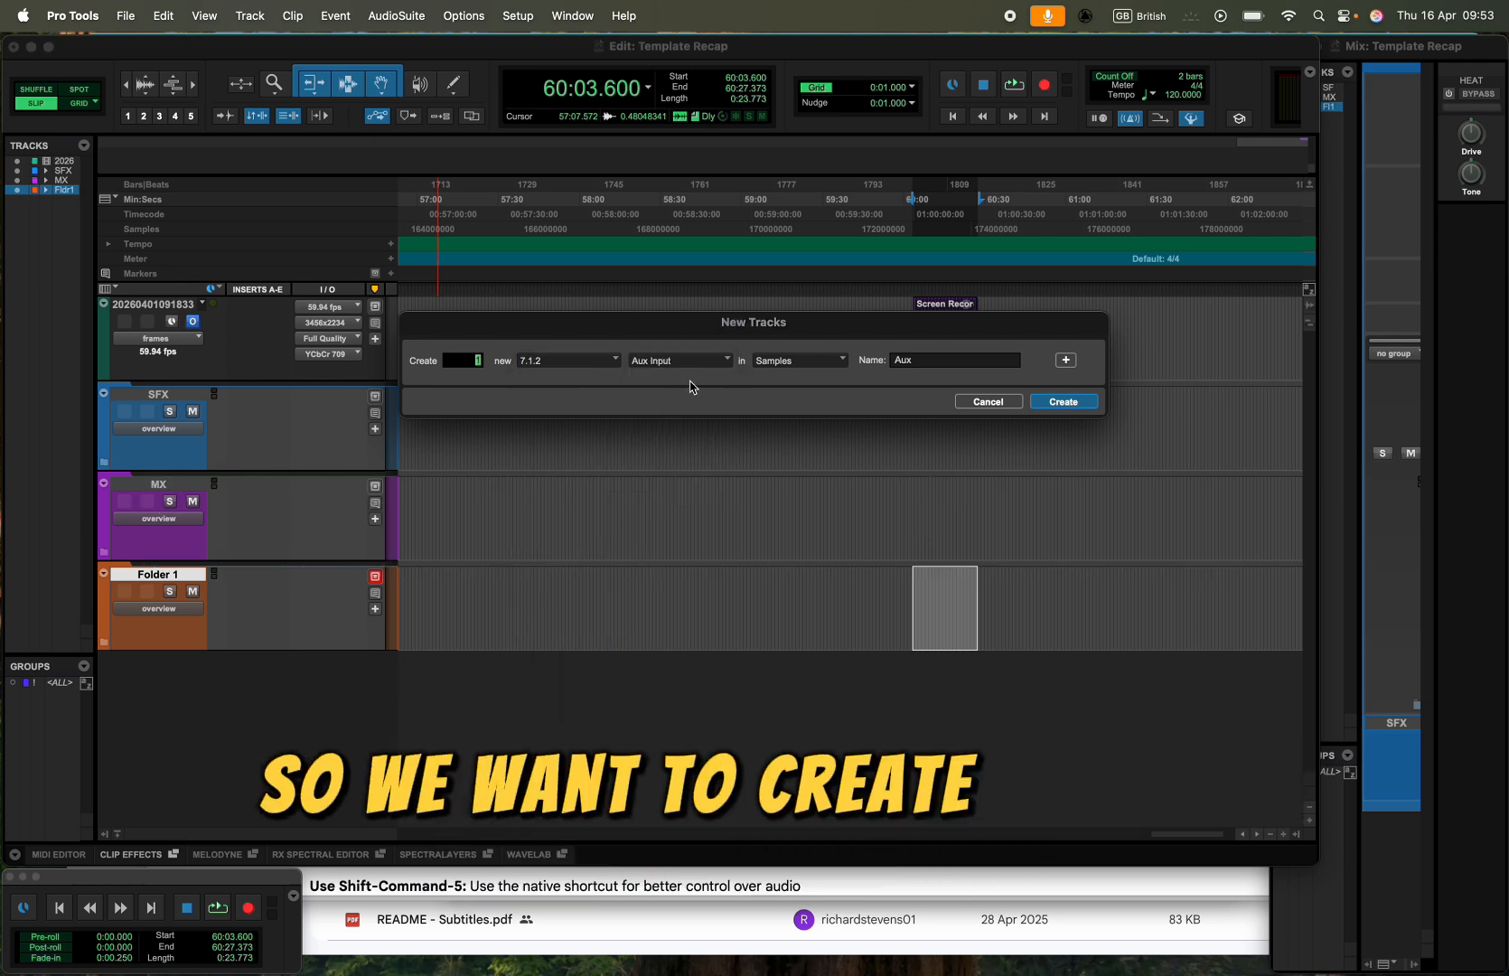
type("3")
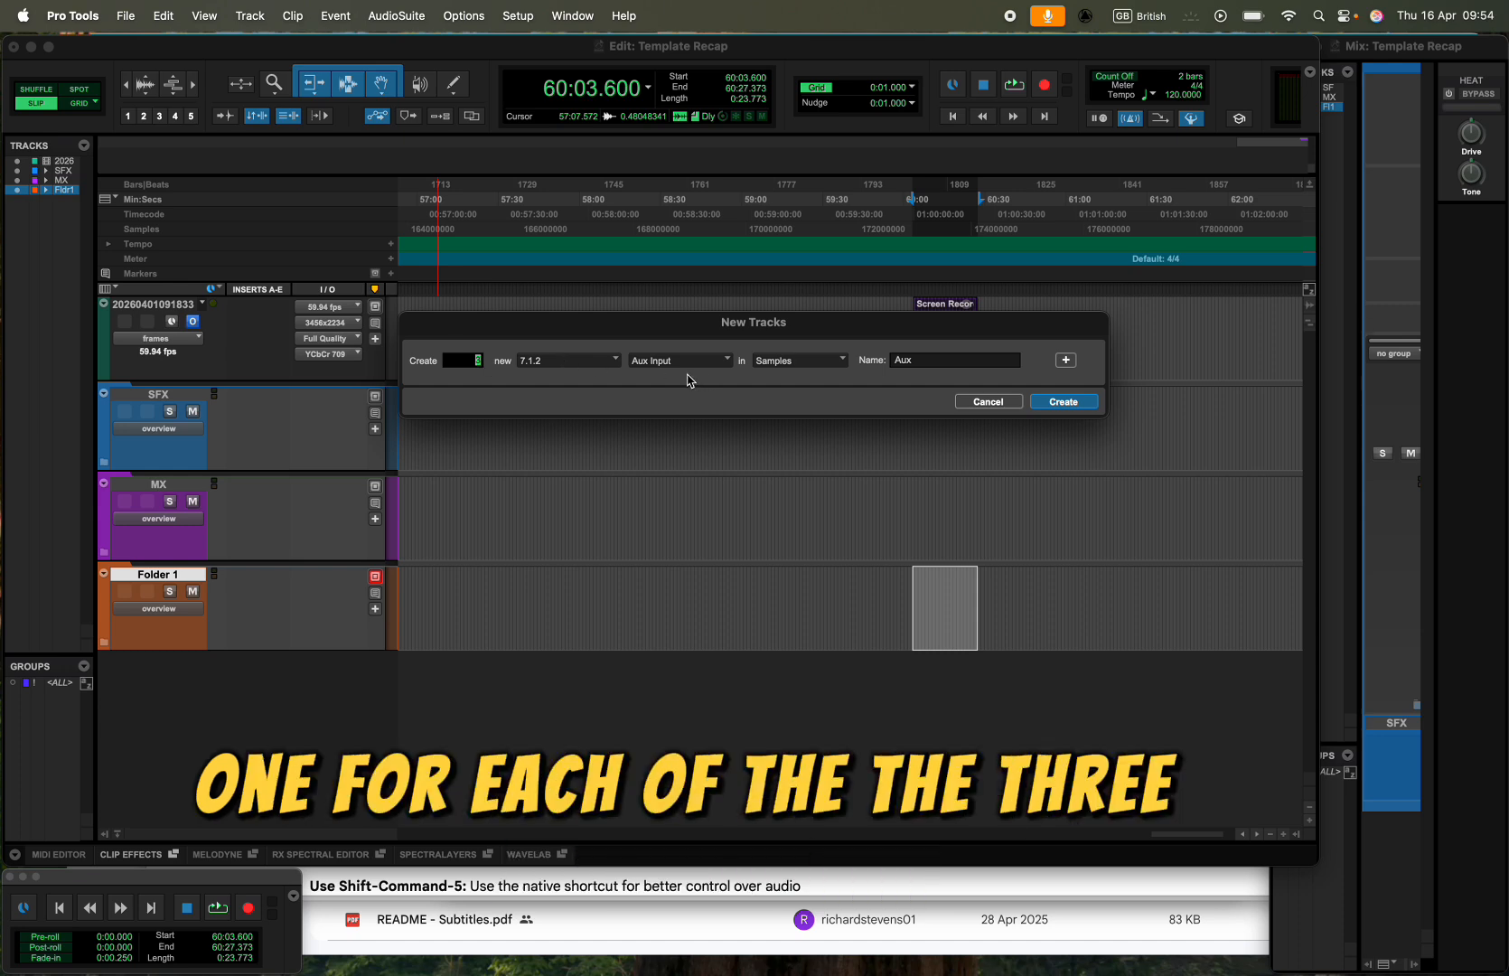
double_click(929, 359)
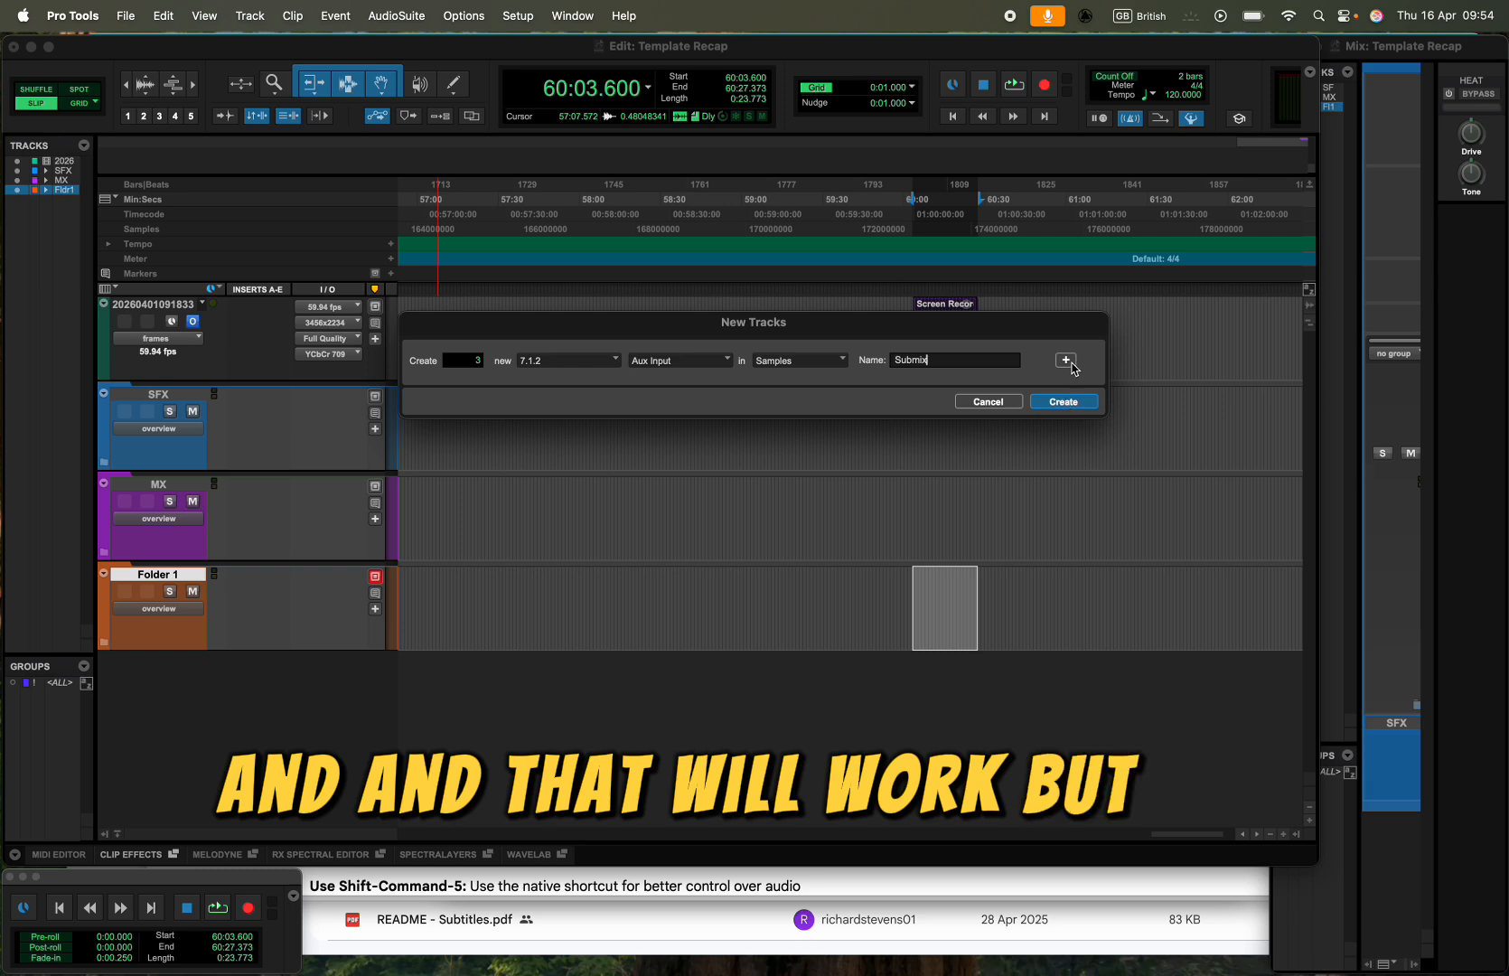
- Add three VCA Master tracks to the new-track setup and create all the tracks
left_click(1067, 361)
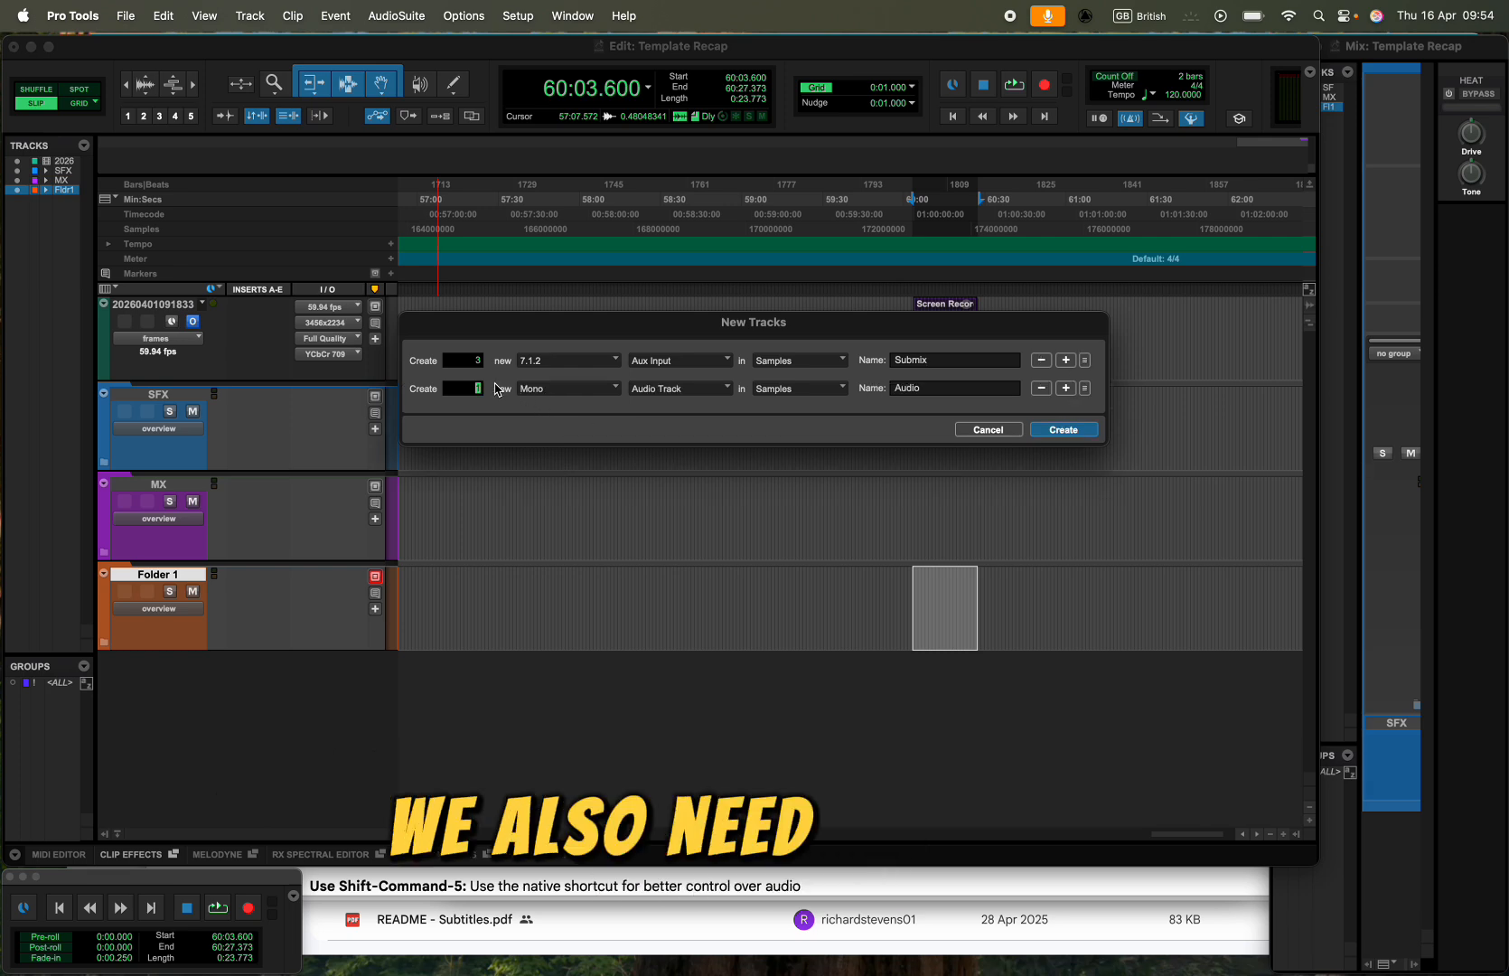
type("3")
left_click(550, 390)
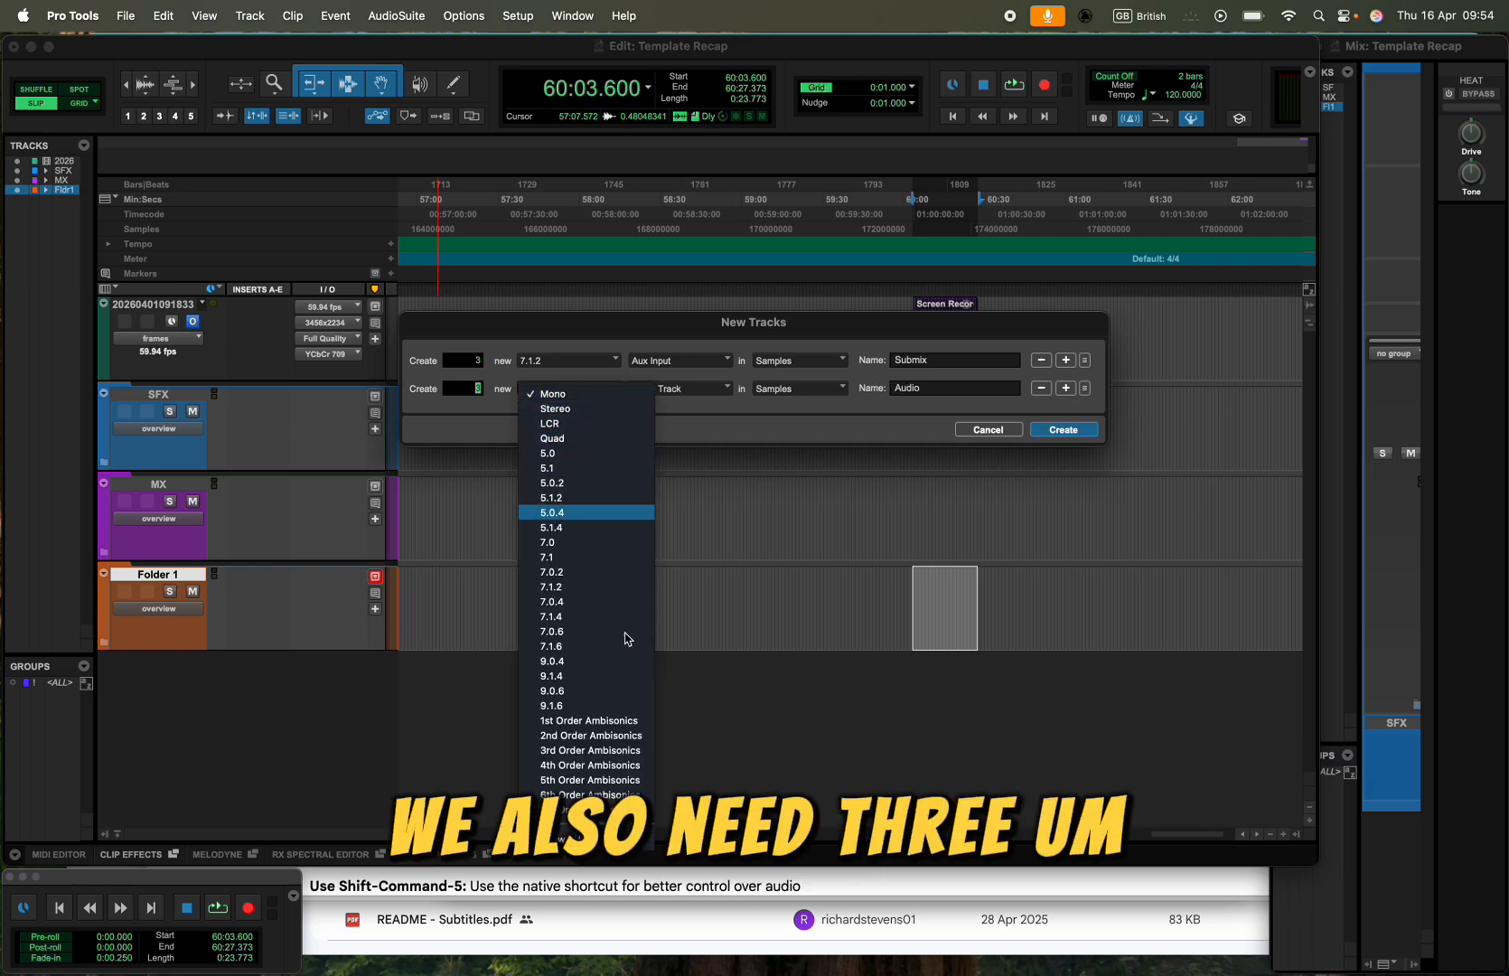
left_click(646, 411)
left_click(679, 388)
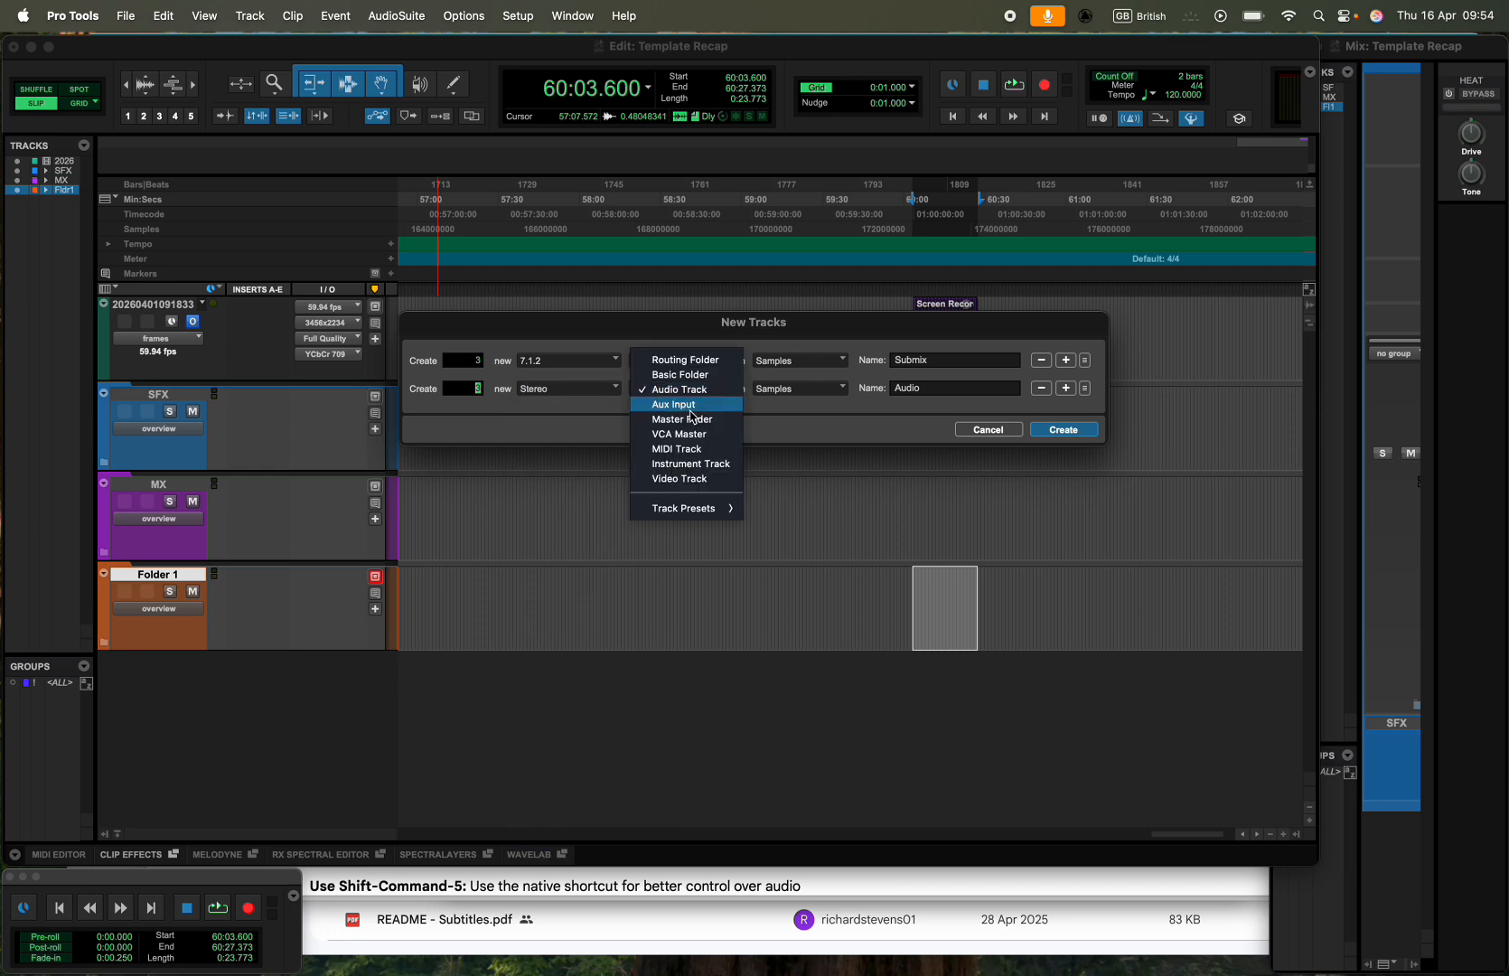
left_click(681, 431)
left_click(1078, 429)
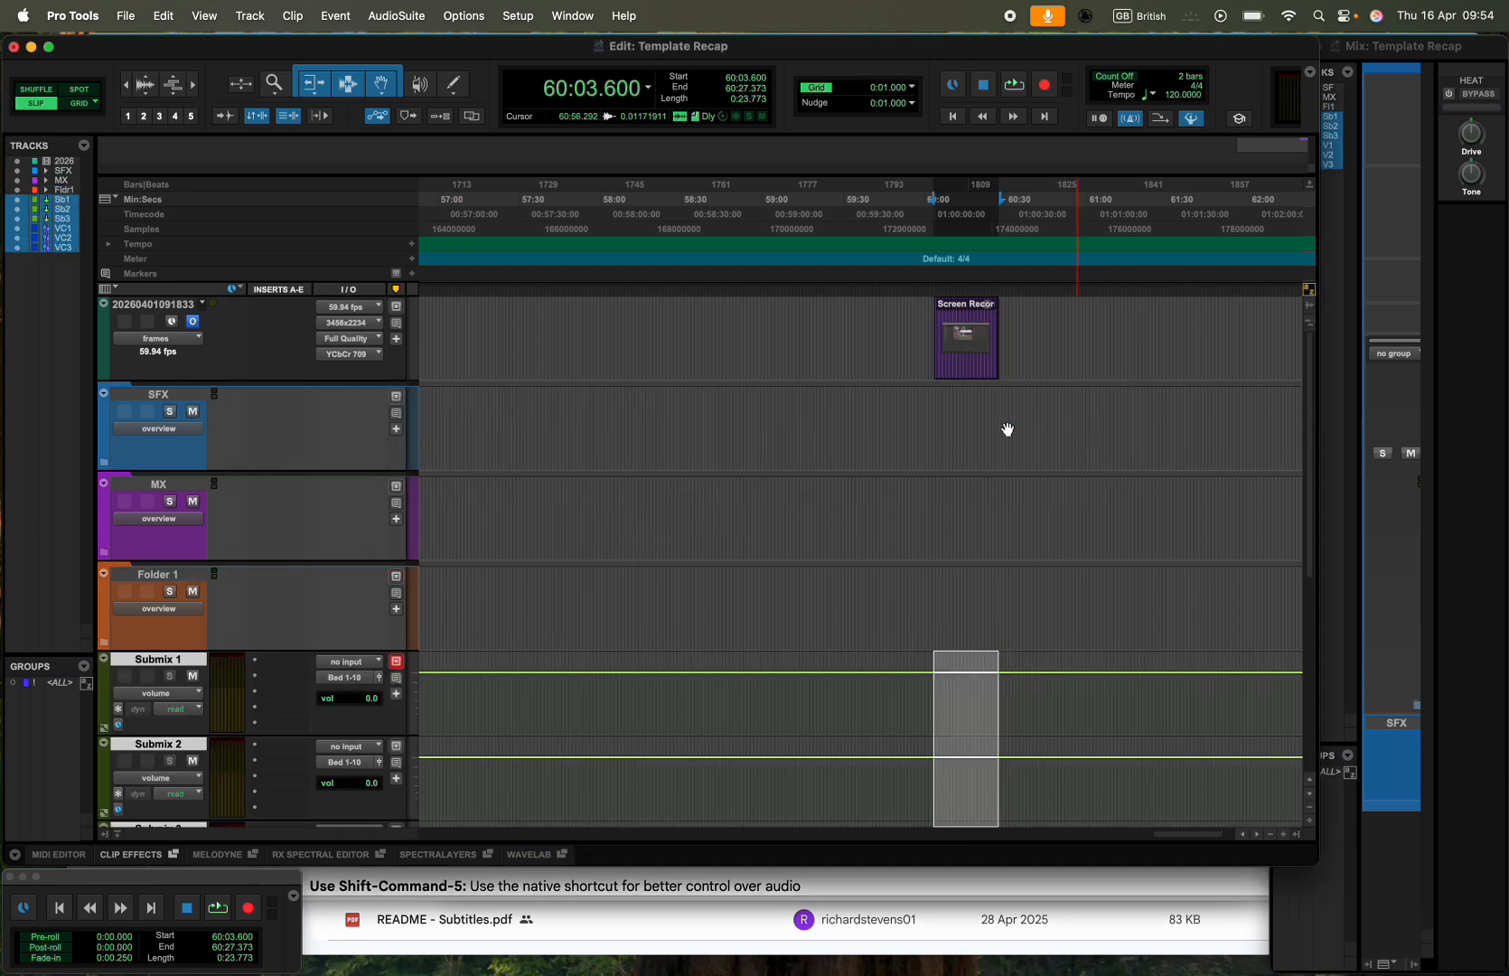
- Select the three Submix tracks together without the VCA tracks
scroll(401, 613, "down", 5)
scroll(401, 613, "up", 4)
scroll(401, 613, "down", 3)
scroll(401, 612, "down", 2)
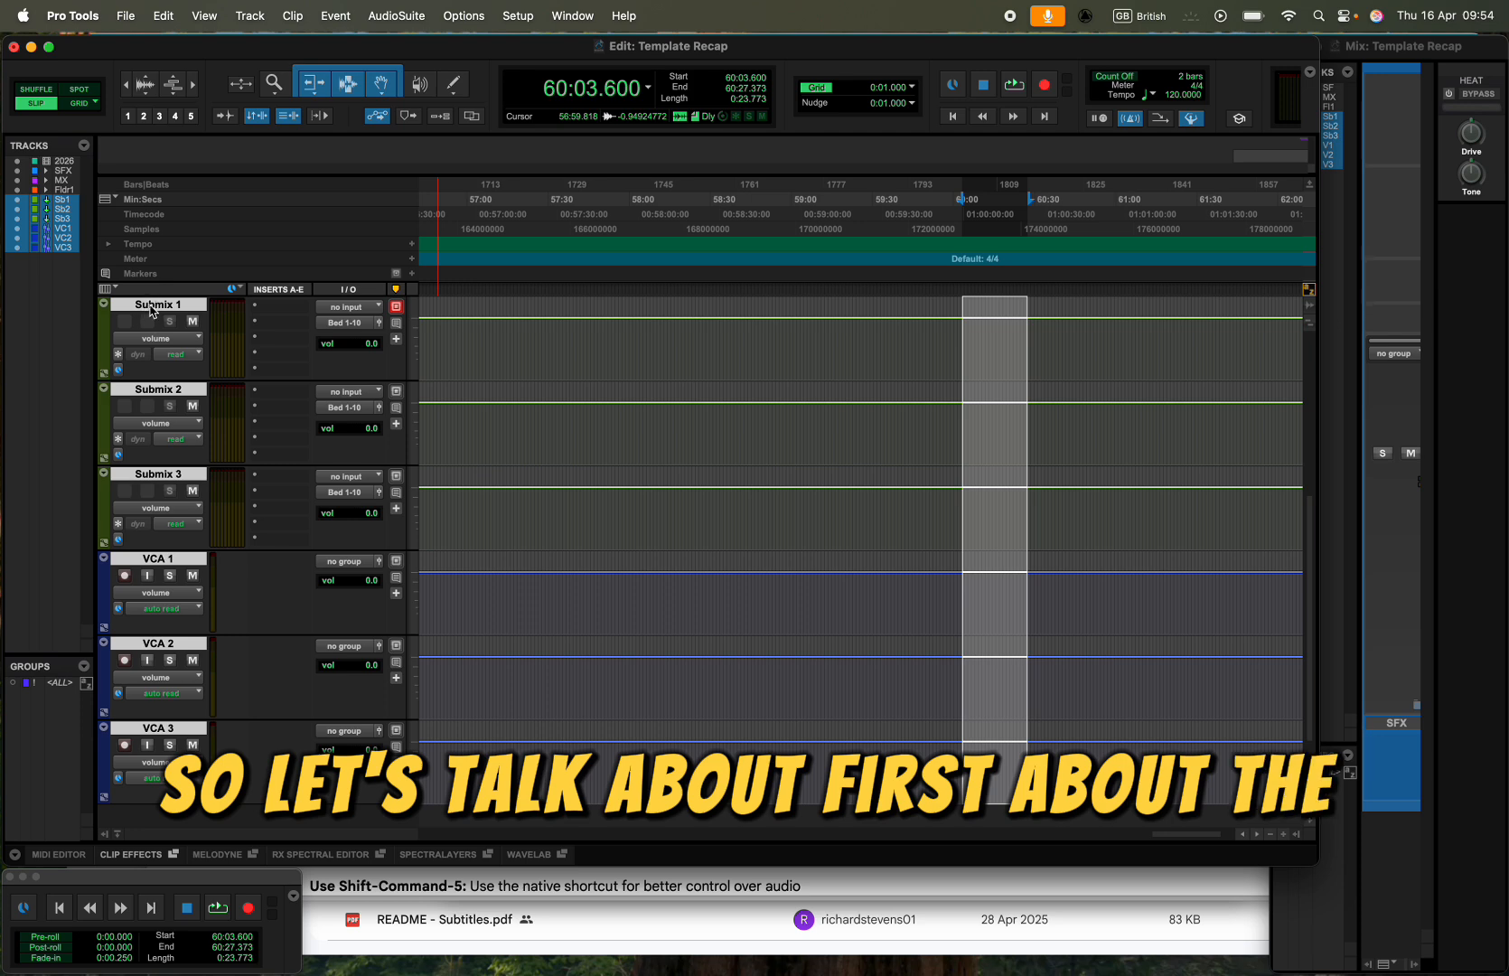
left_click(152, 476)
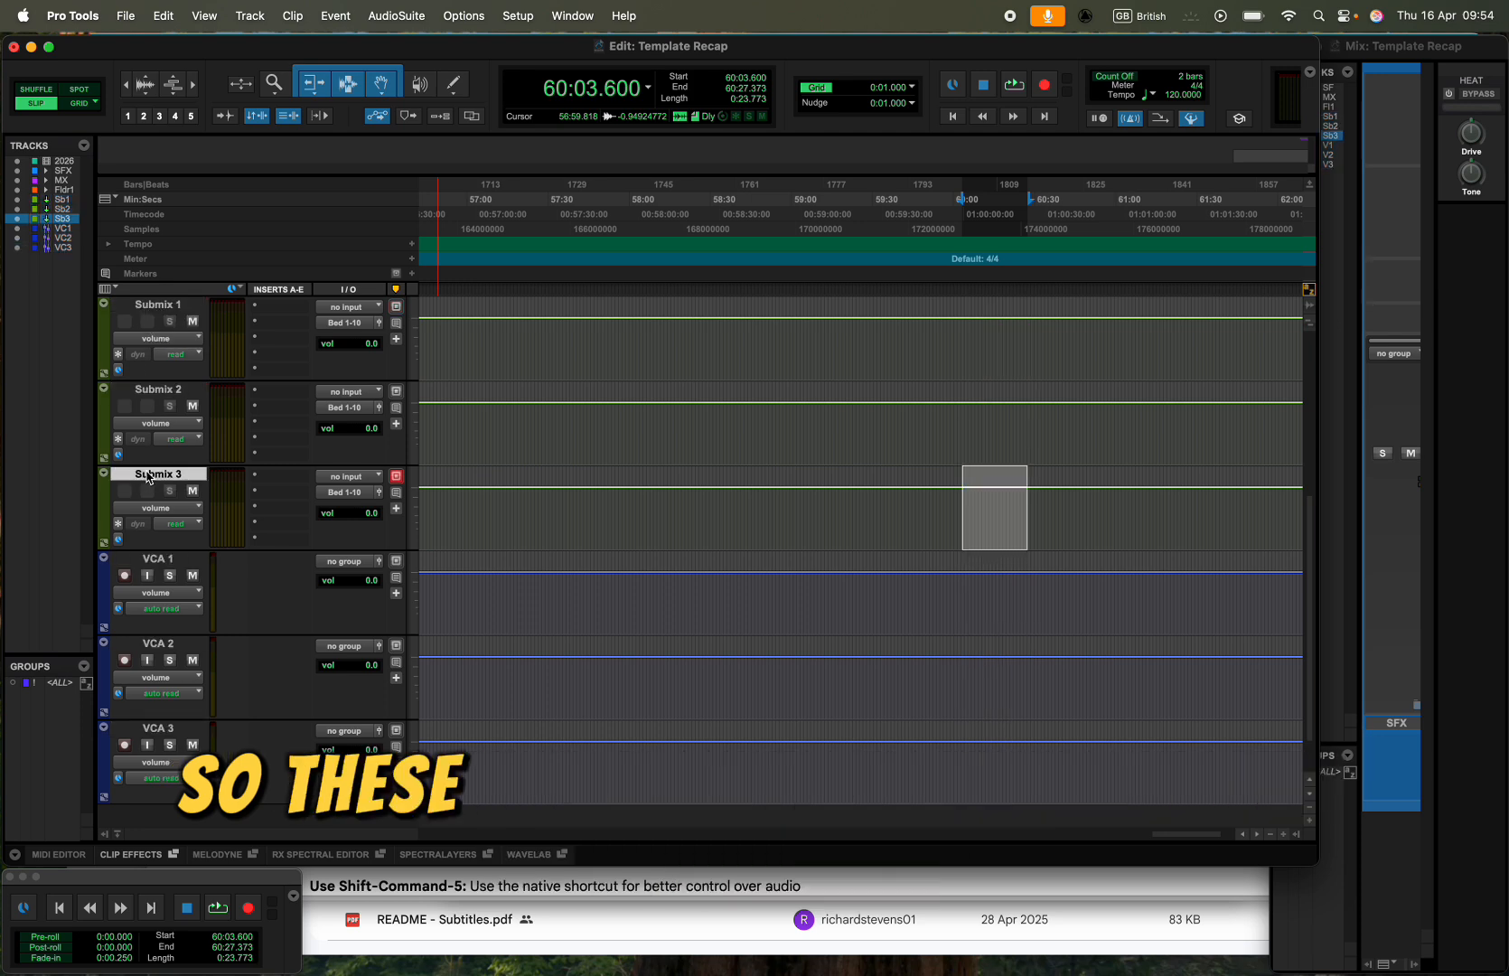
left_click(155, 304, "shift")
scroll(155, 312, "up", 3)
scroll(163, 362, "down", 1)
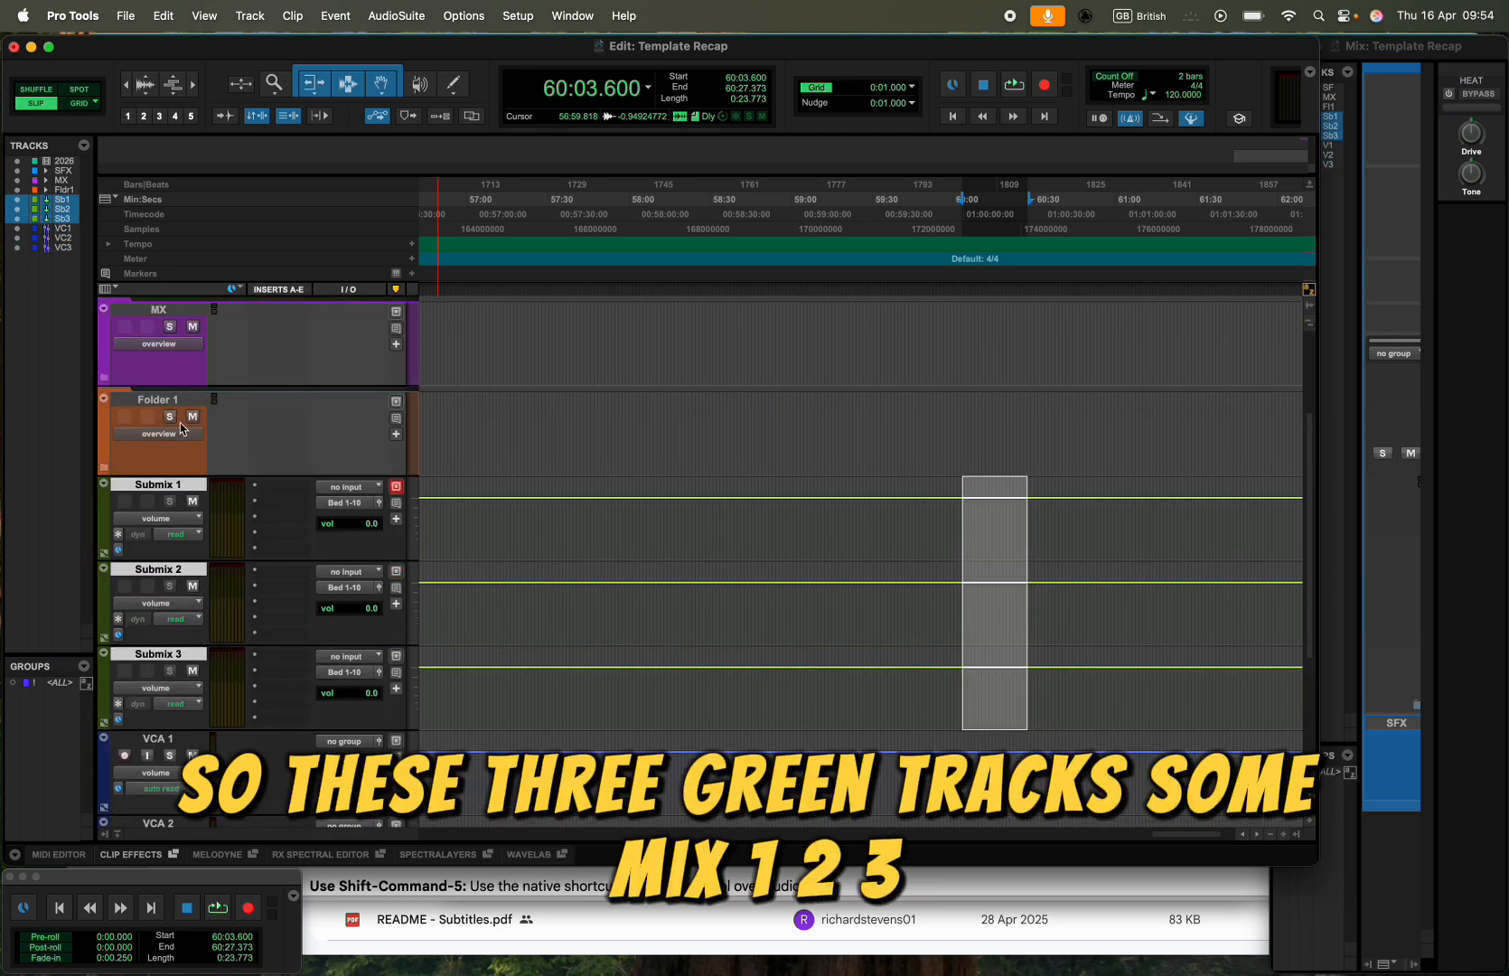
- Rename the three submix tracks, in order, as Submix DX, Submix MX and Submix SFX
double_click(190, 481)
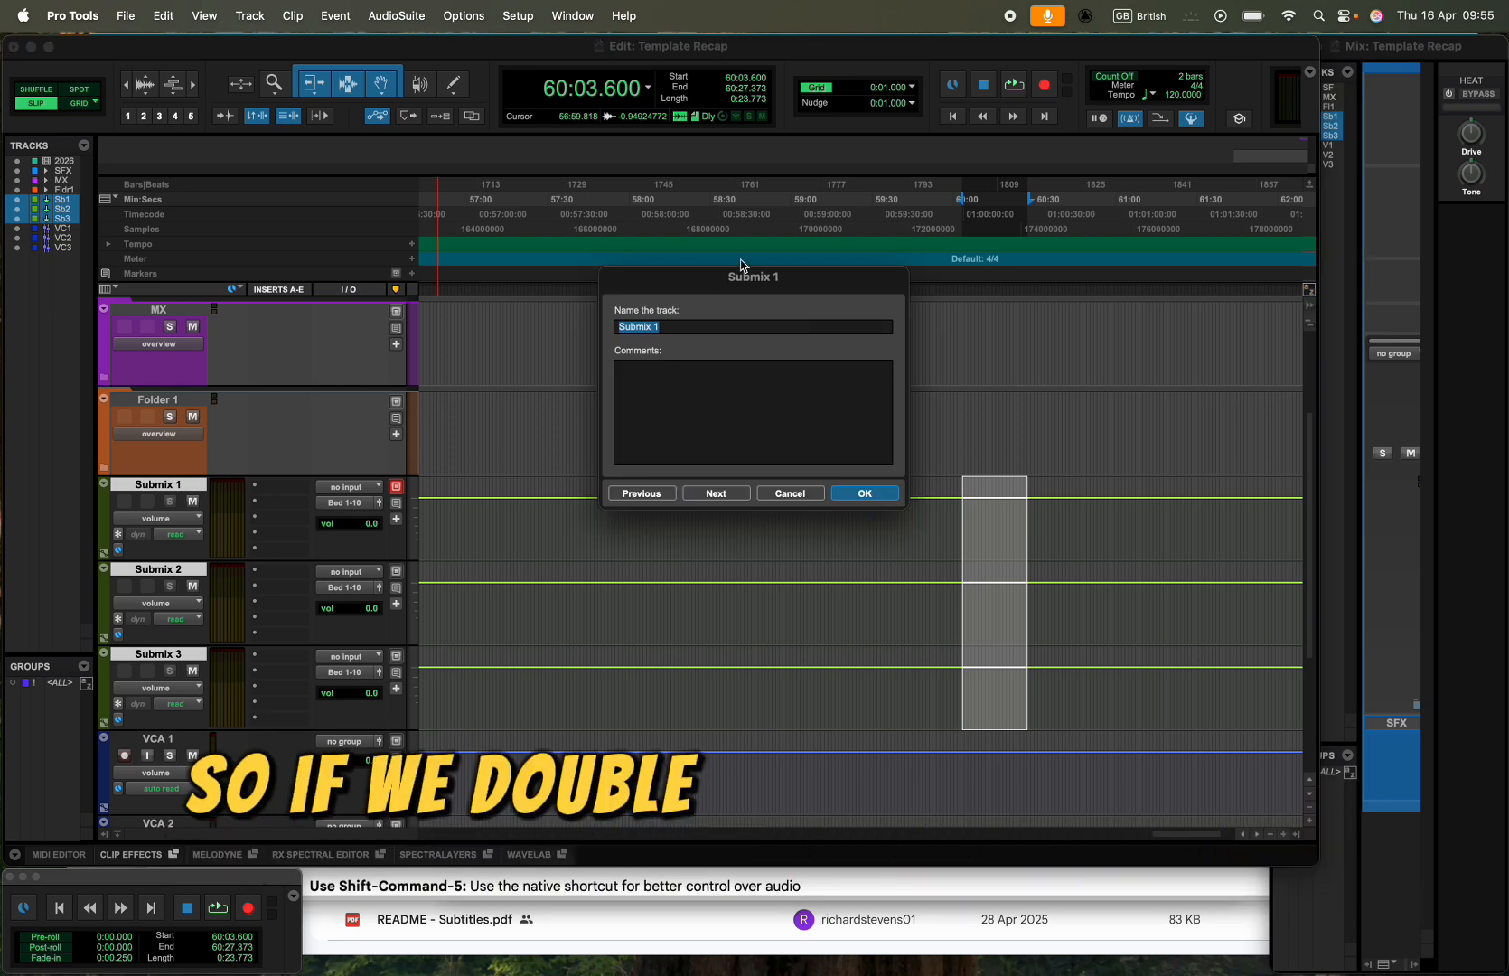
key("BackSpace")
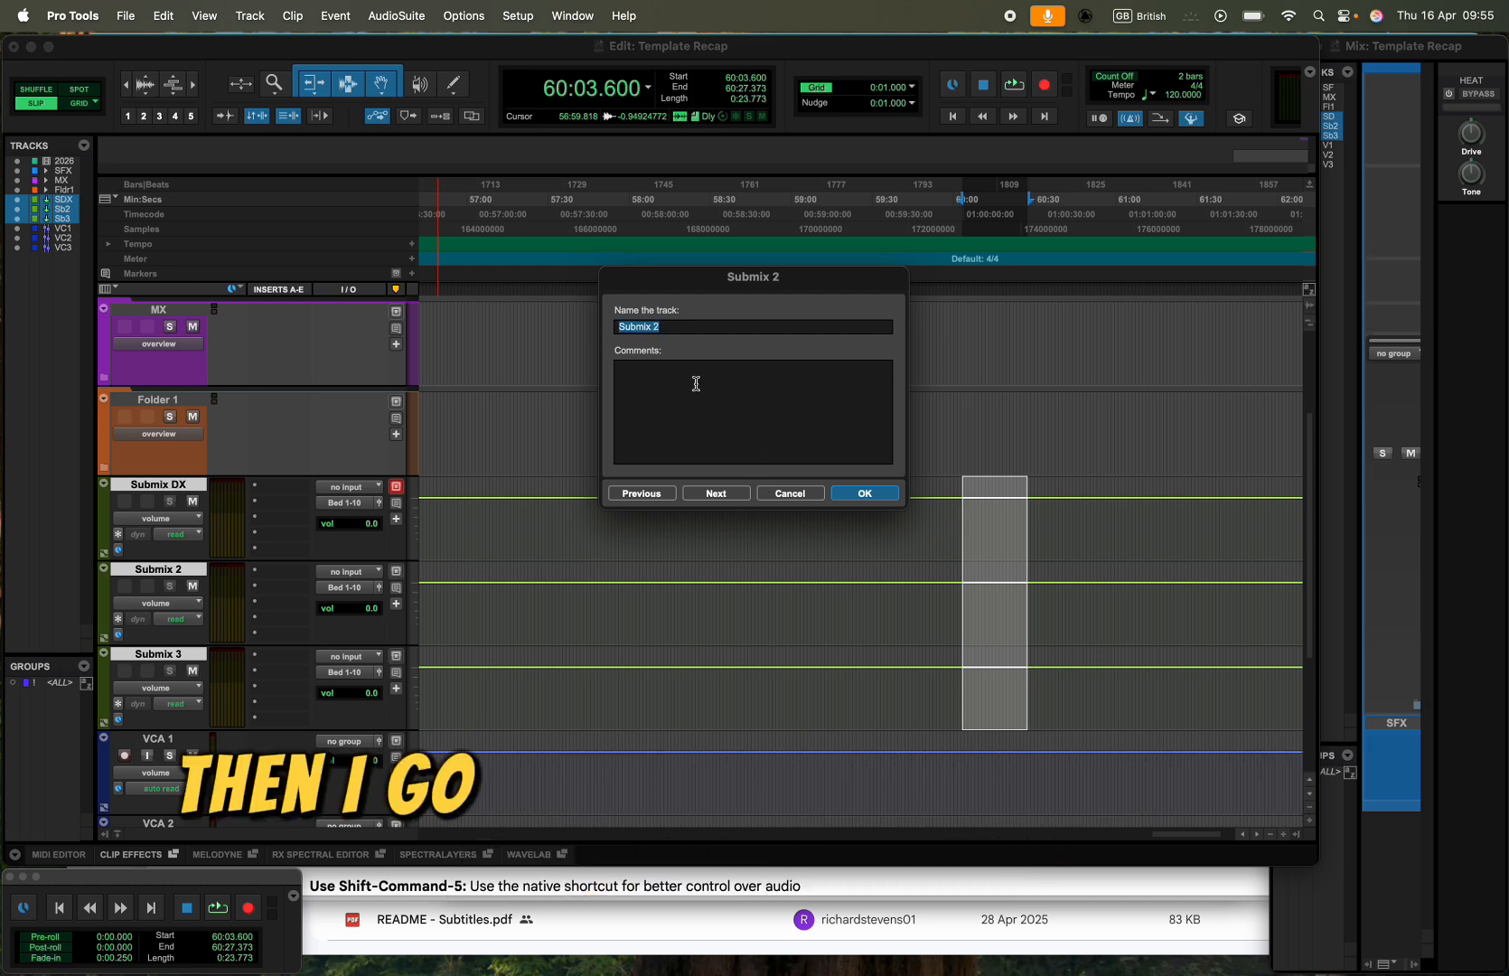
key("Right")
key("BackSpace")
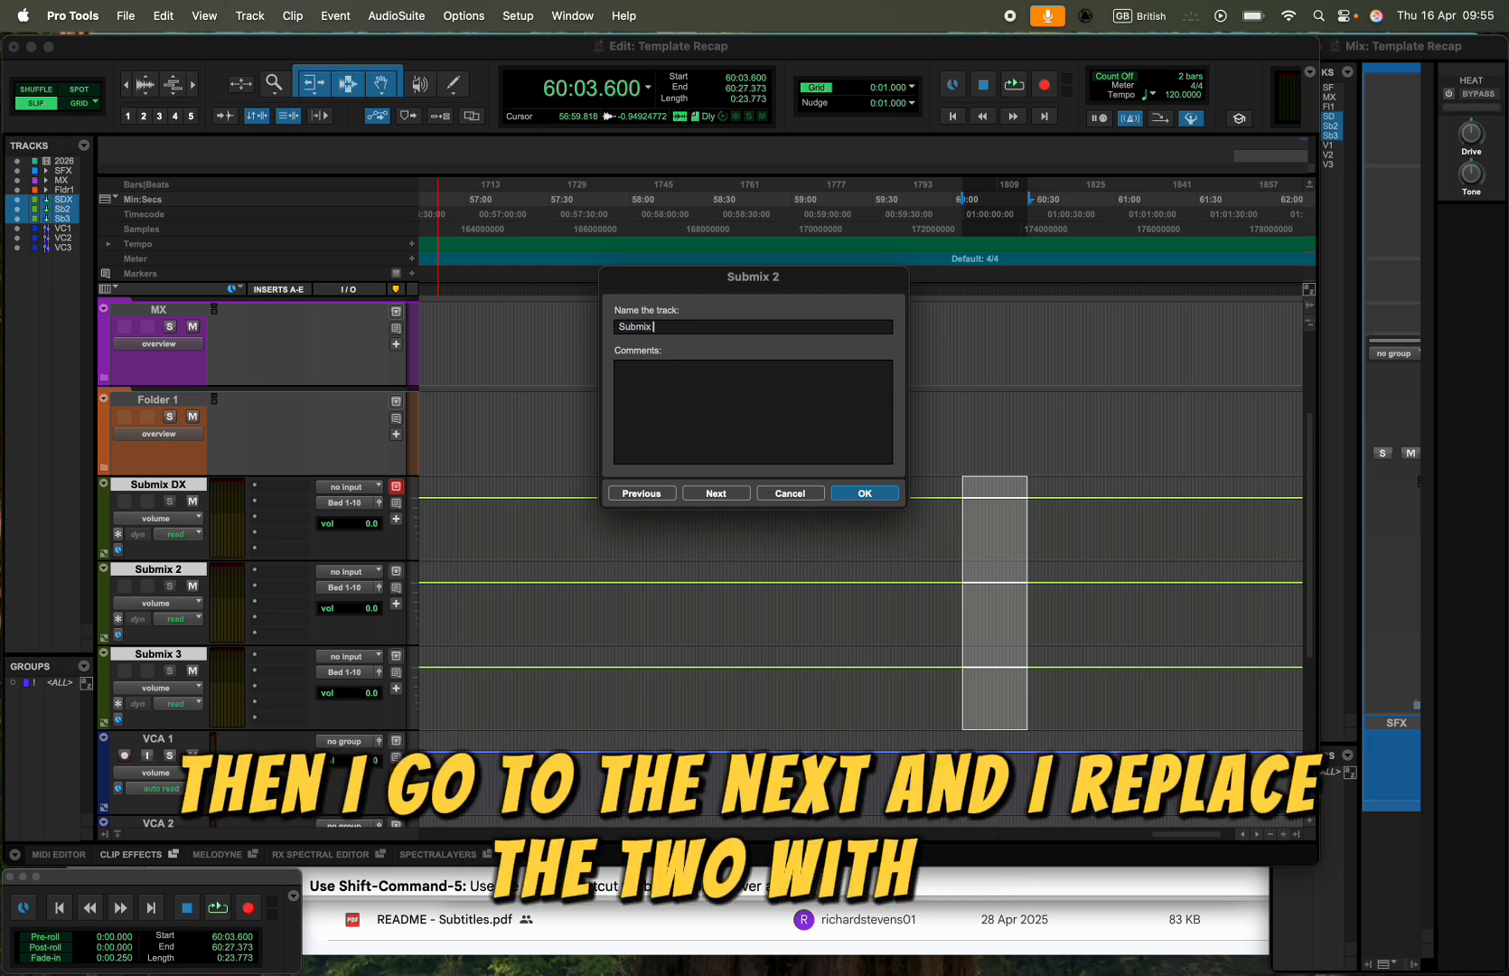
type("MX")
left_click(715, 492)
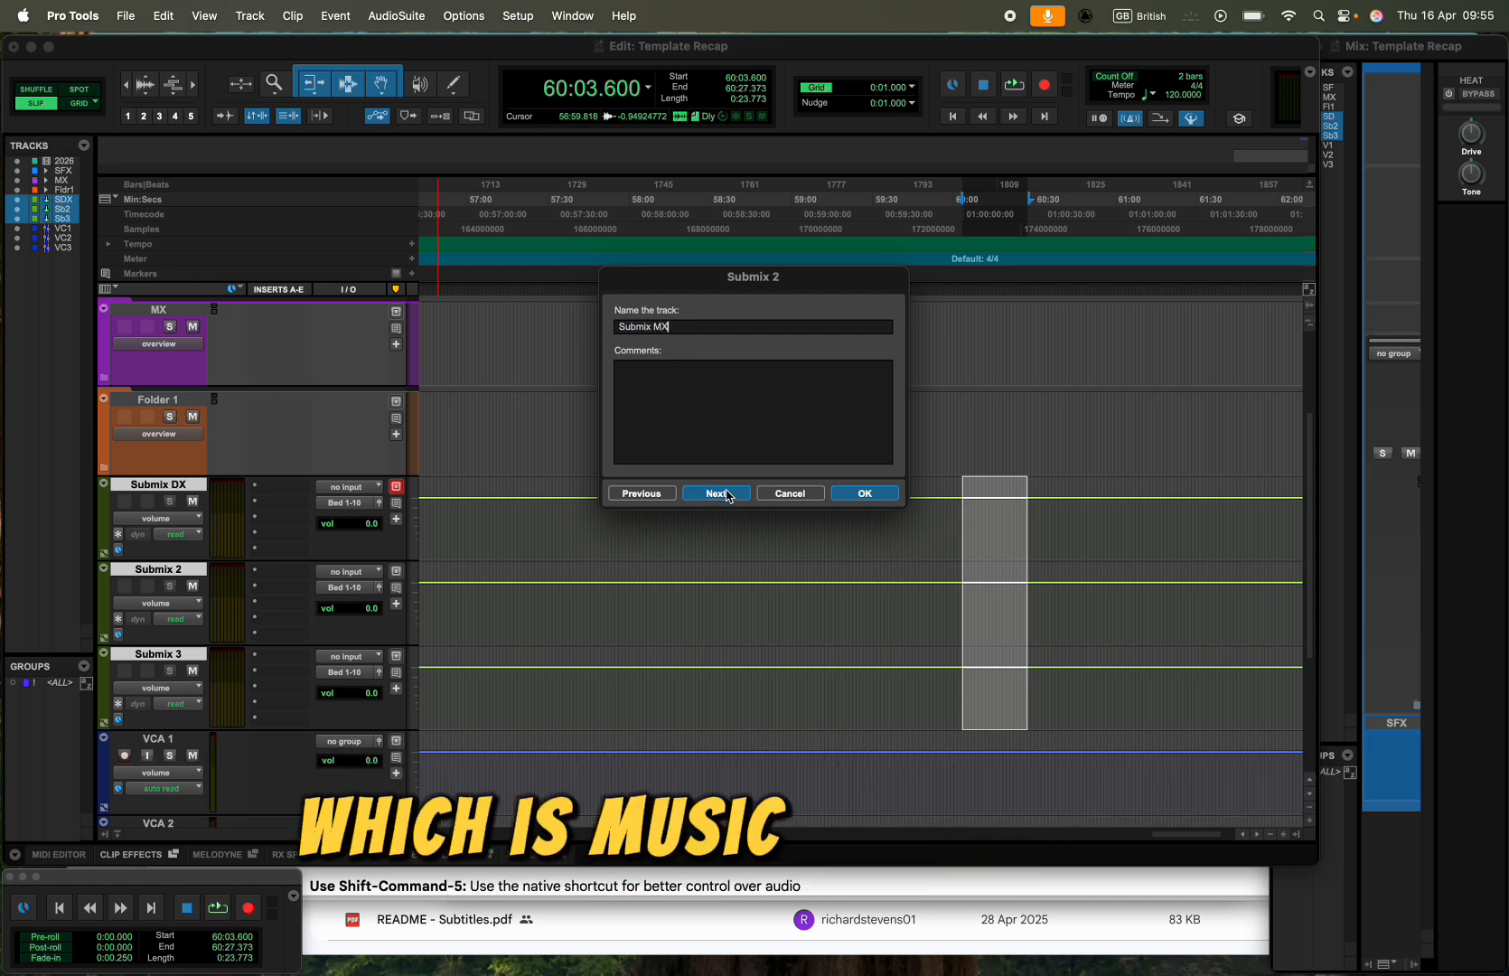
key("BackSpace")
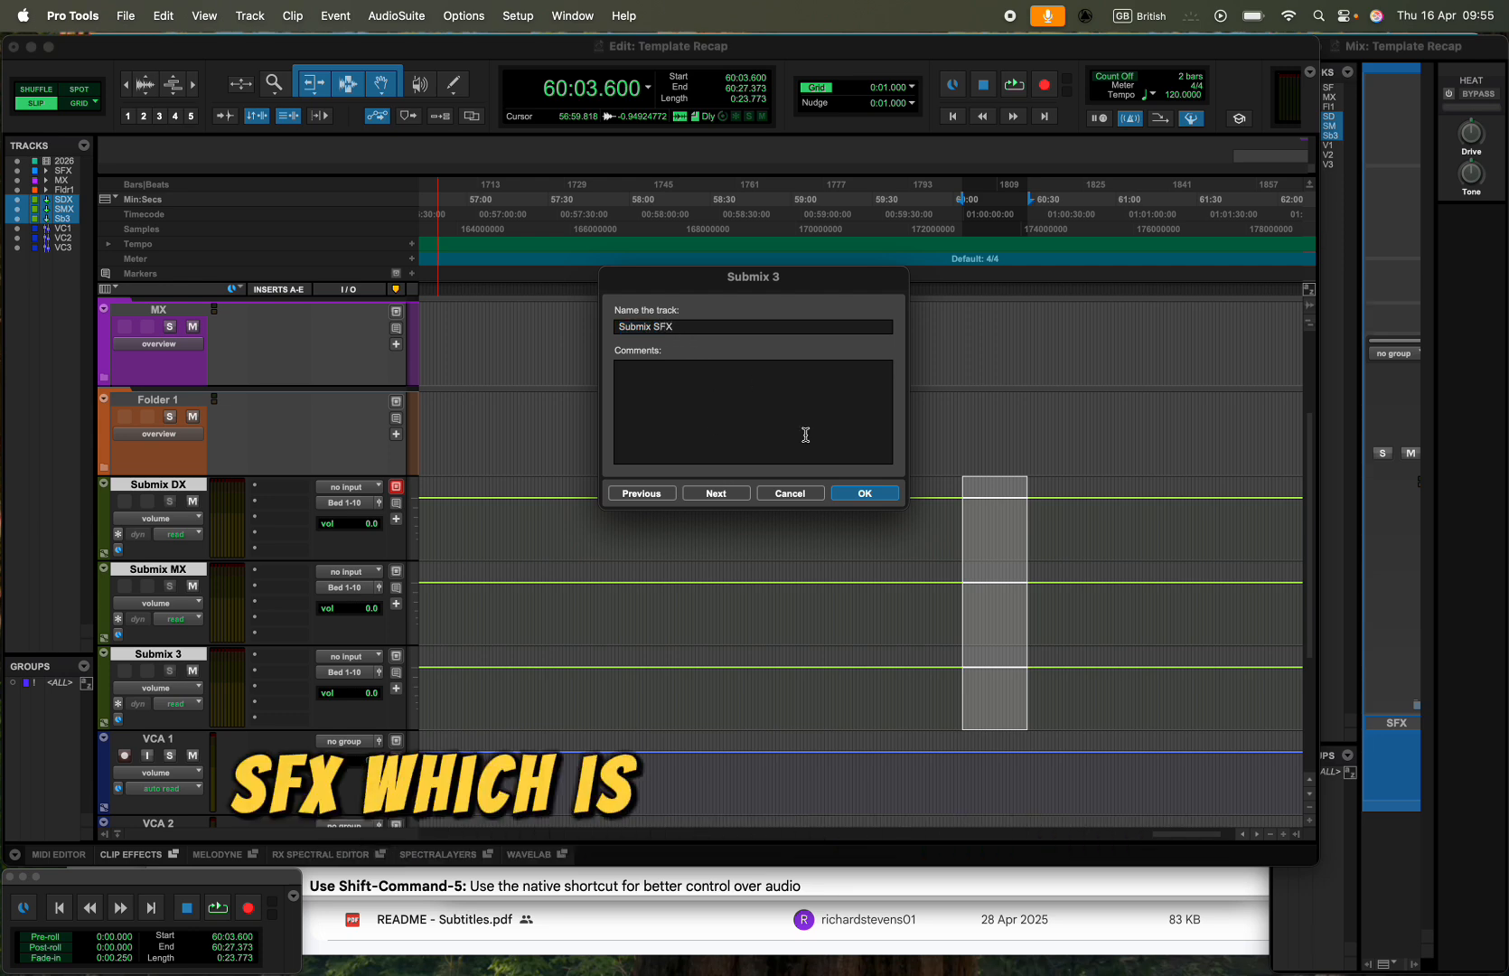
left_click(863, 493)
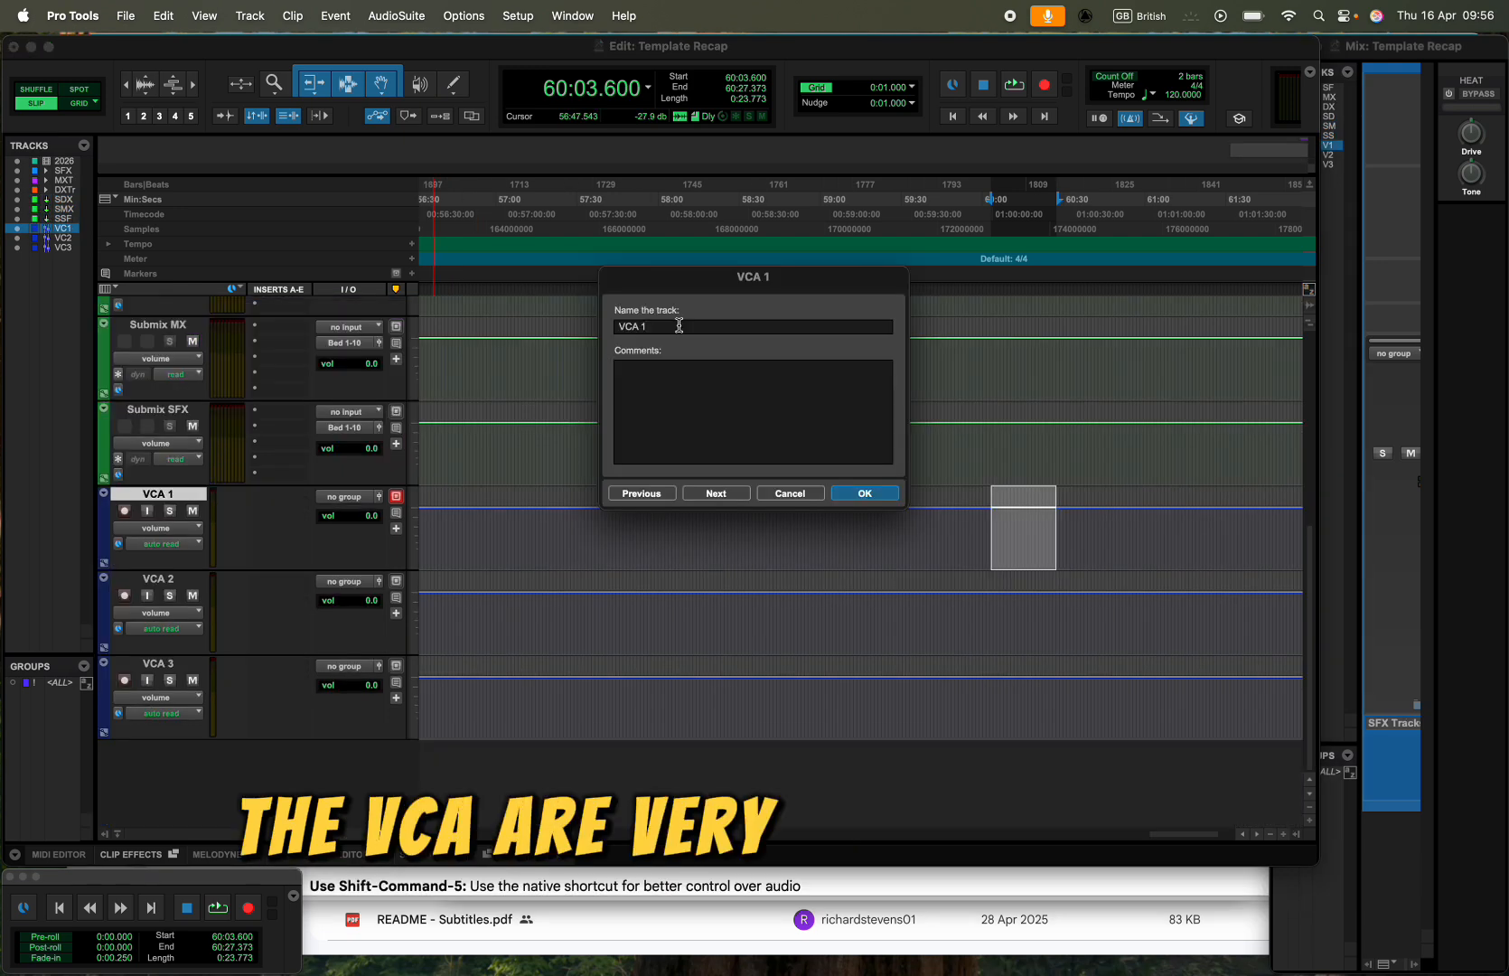
- Rename the three VCA Master tracks, in order, as VCA DX, VCA MX and VCA SFX
key("BackSpace")
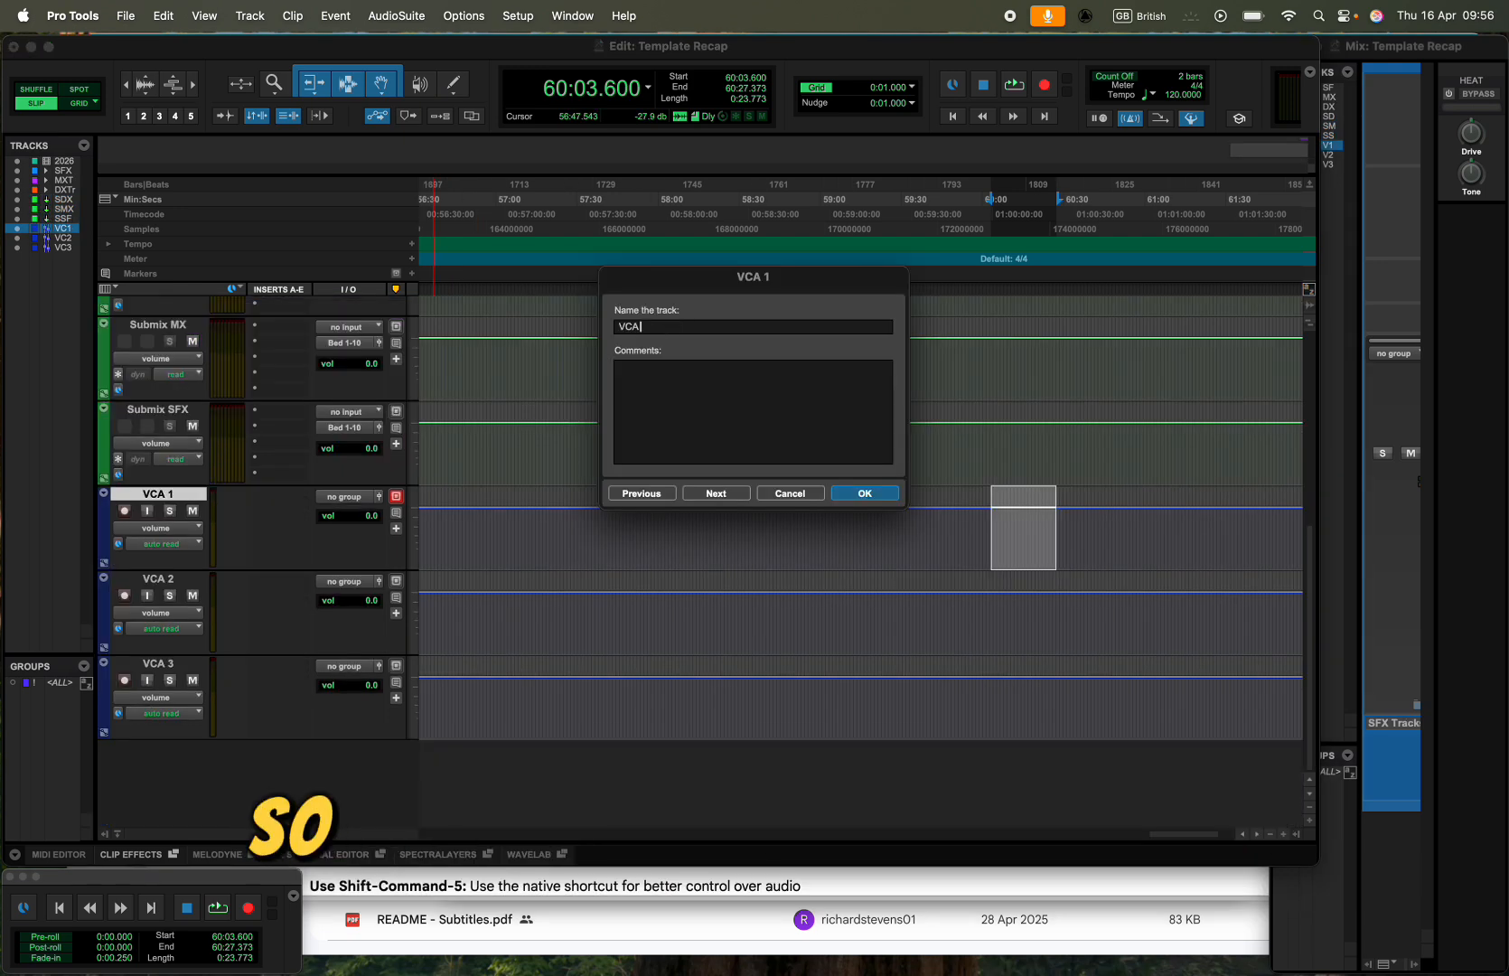
type("DX")
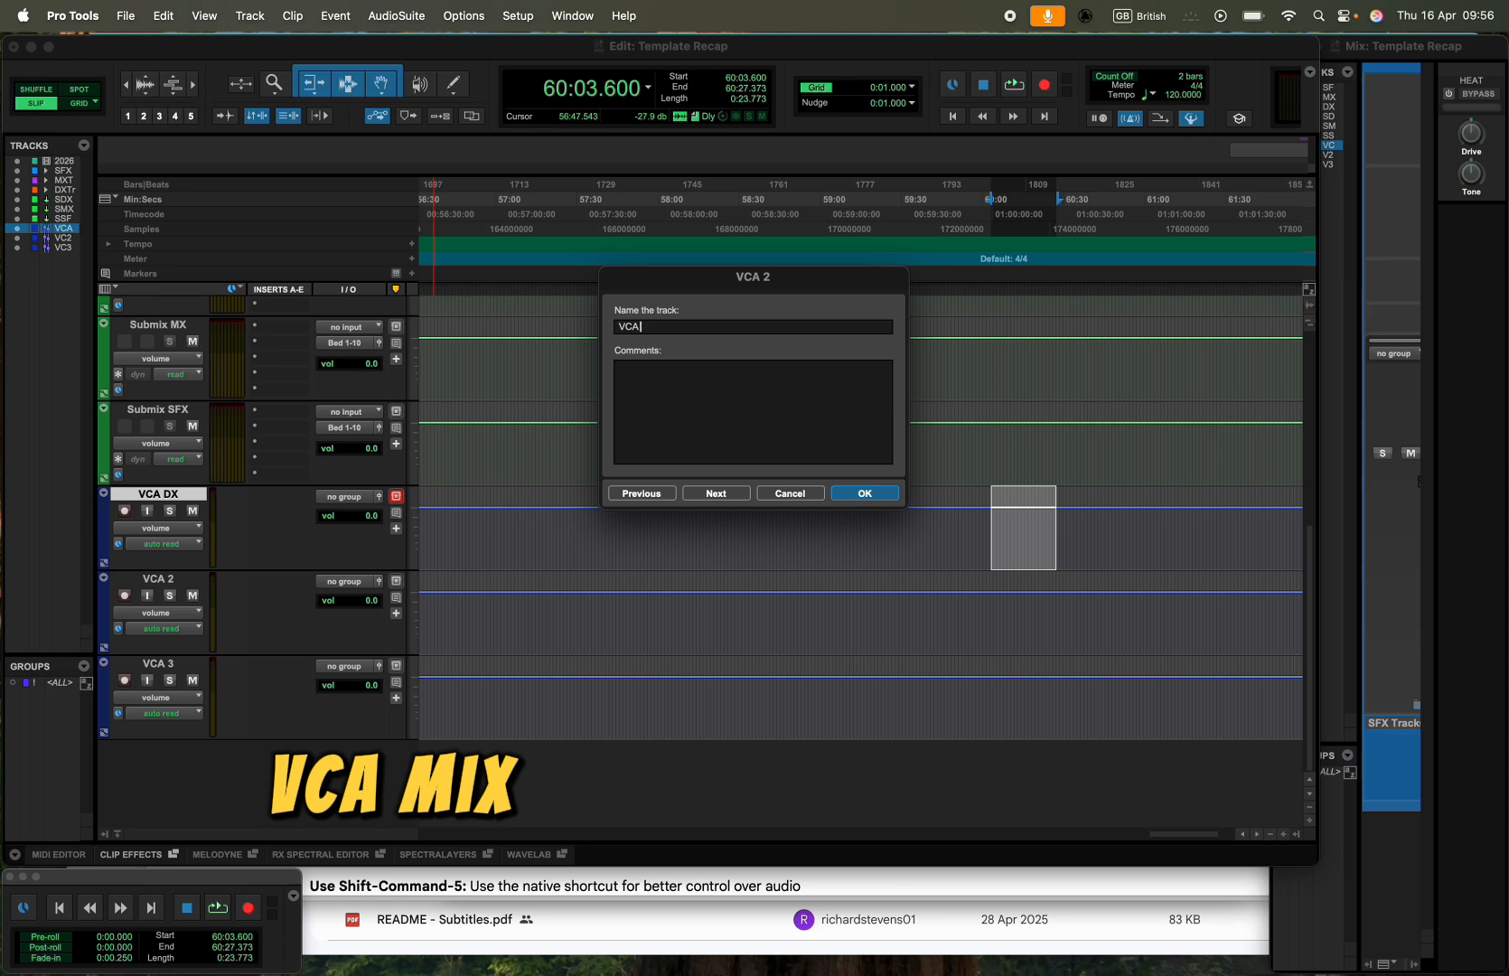
left_click(737, 496)
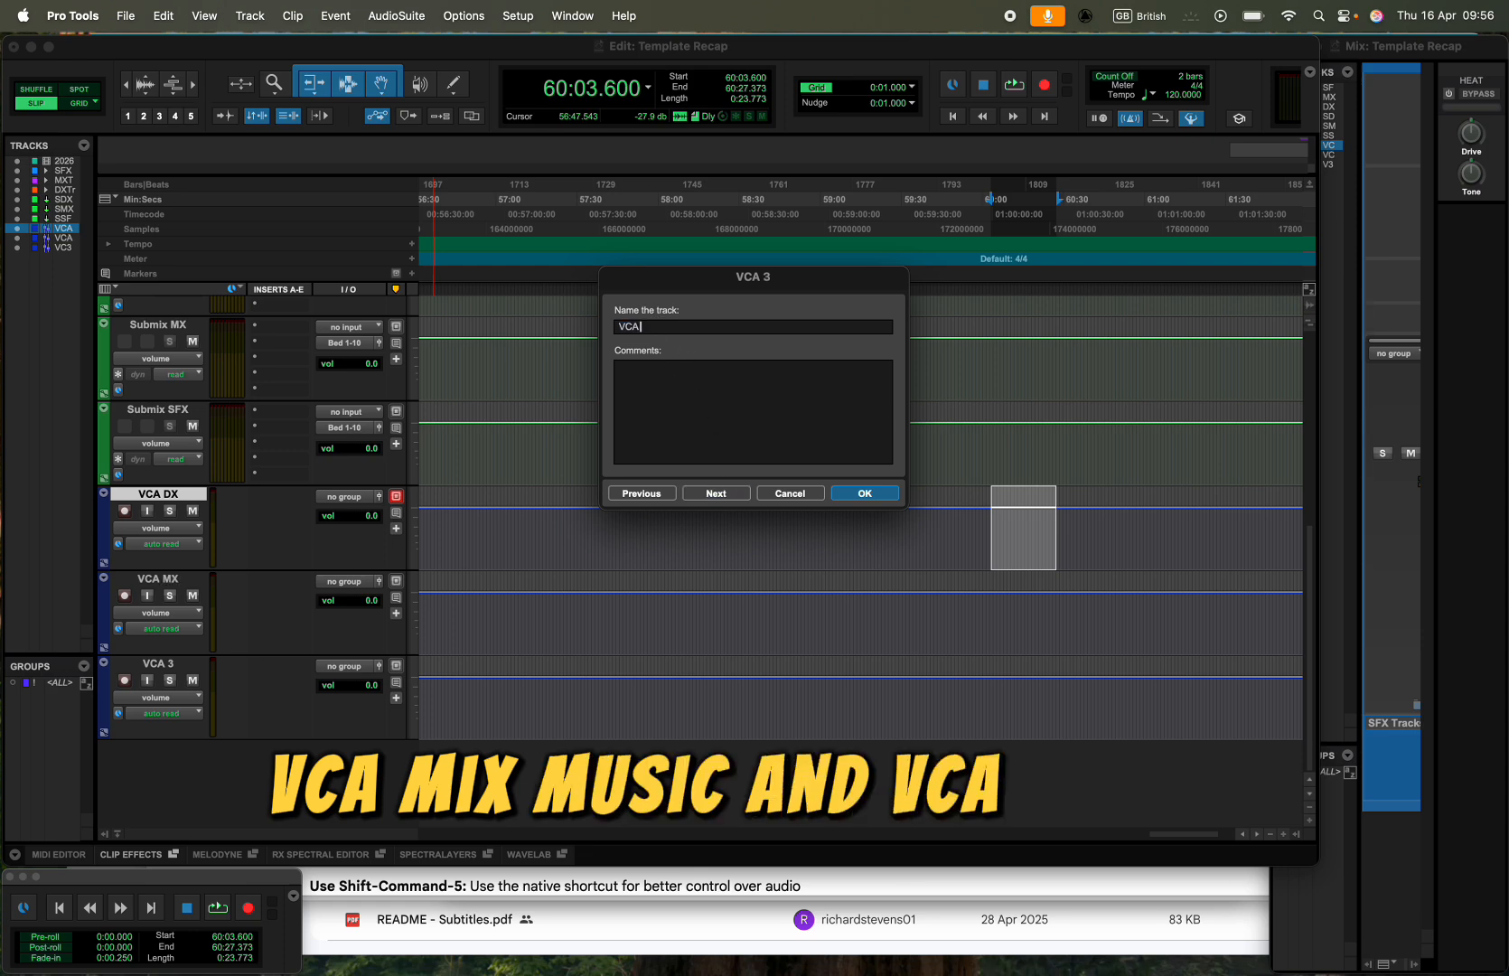
type("SFX")
key("Return")
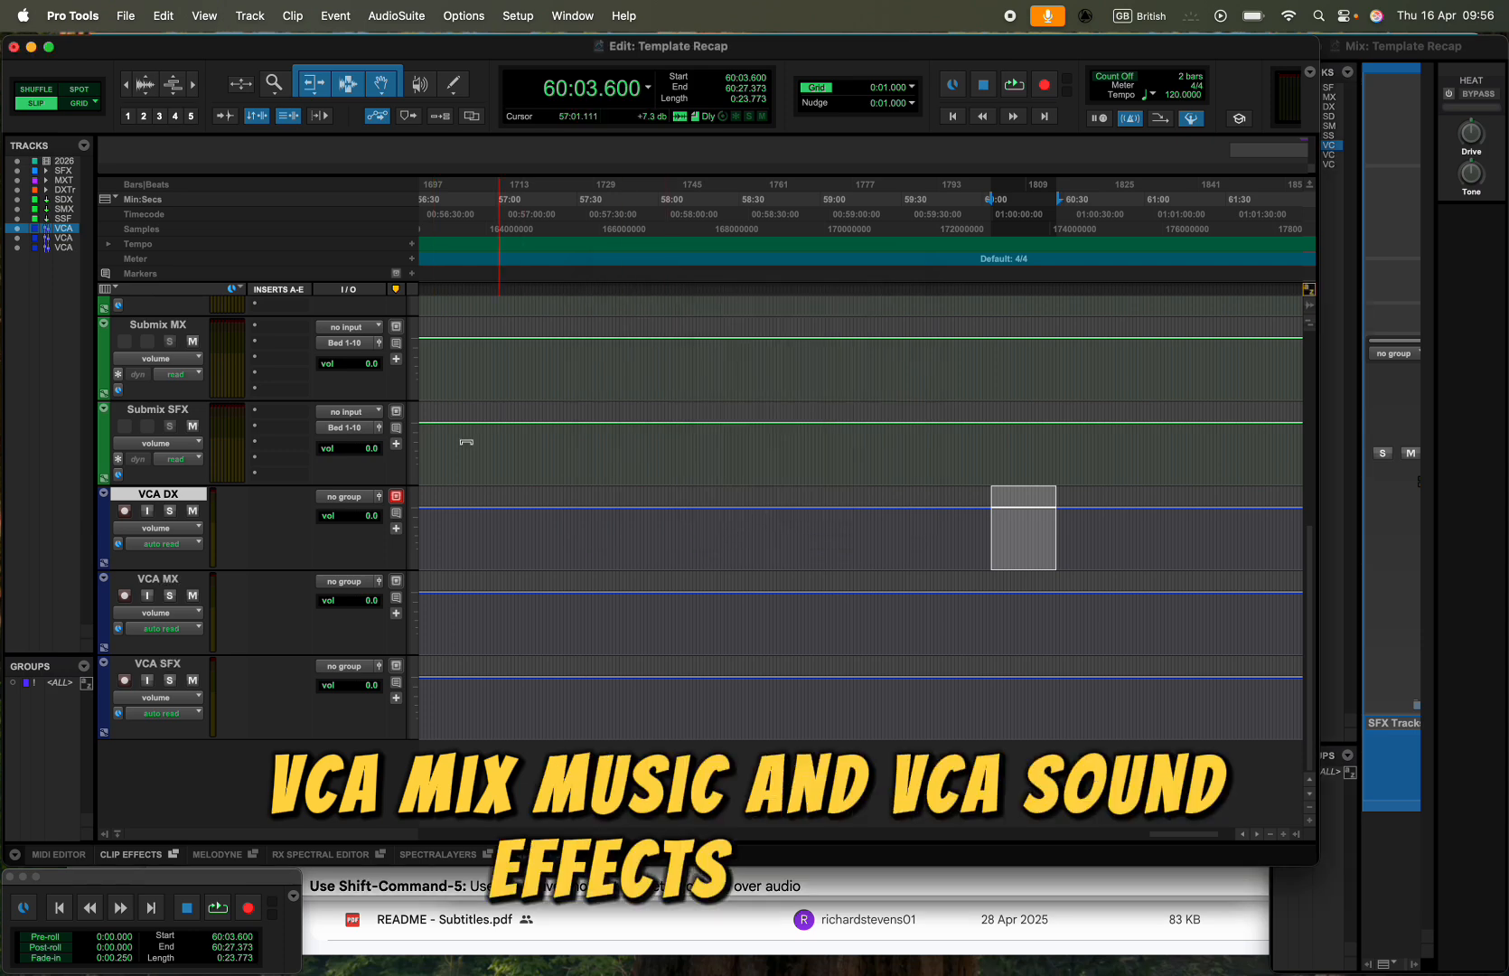
- Select the three VCA tracks together and move them above the submix tracks, directly below the DX Tracks folder
scroll(165, 517, "up", 2)
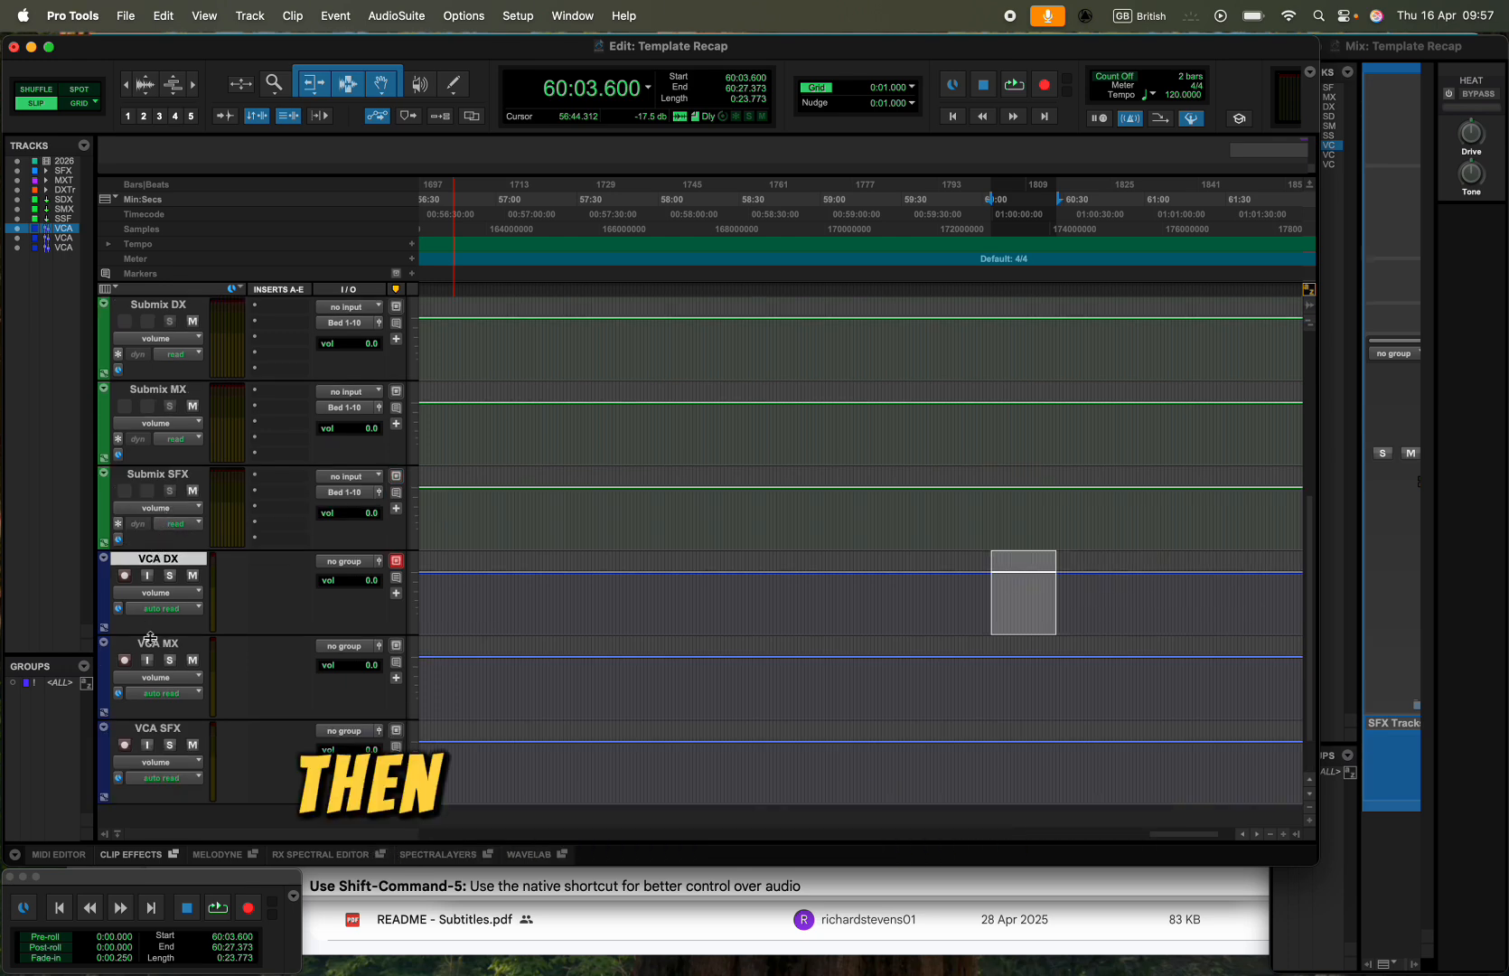
left_click(152, 722, "shift")
scroll(158, 564, "up", 6)
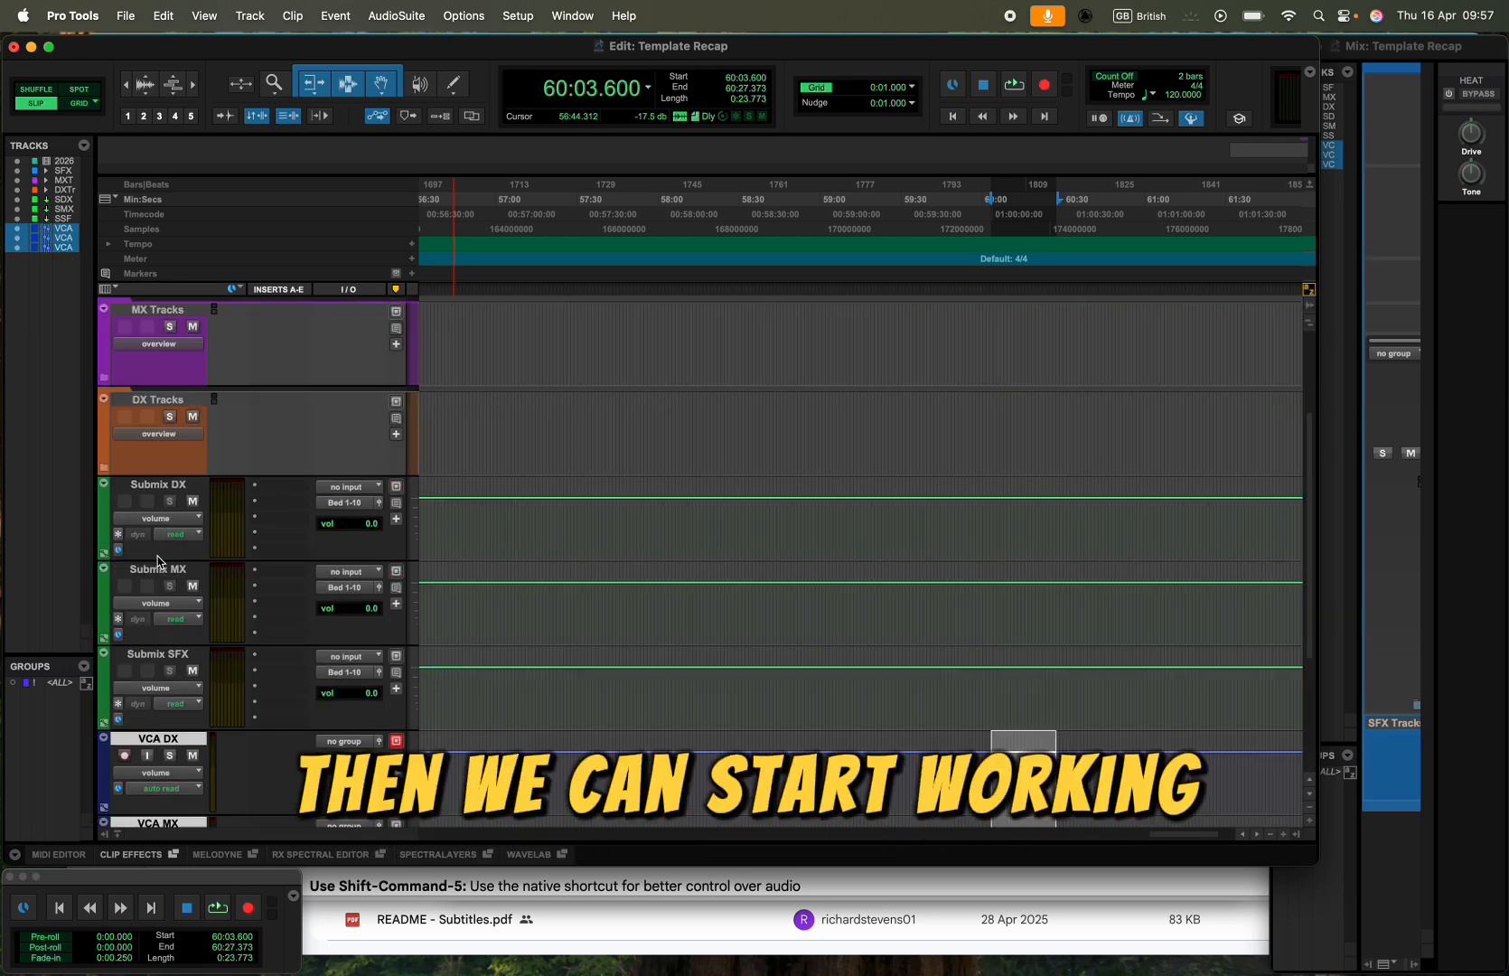
scroll(158, 560, "down", 5)
left_click_drag(153, 738, 170, 502)
scroll(161, 511, "down", 3)
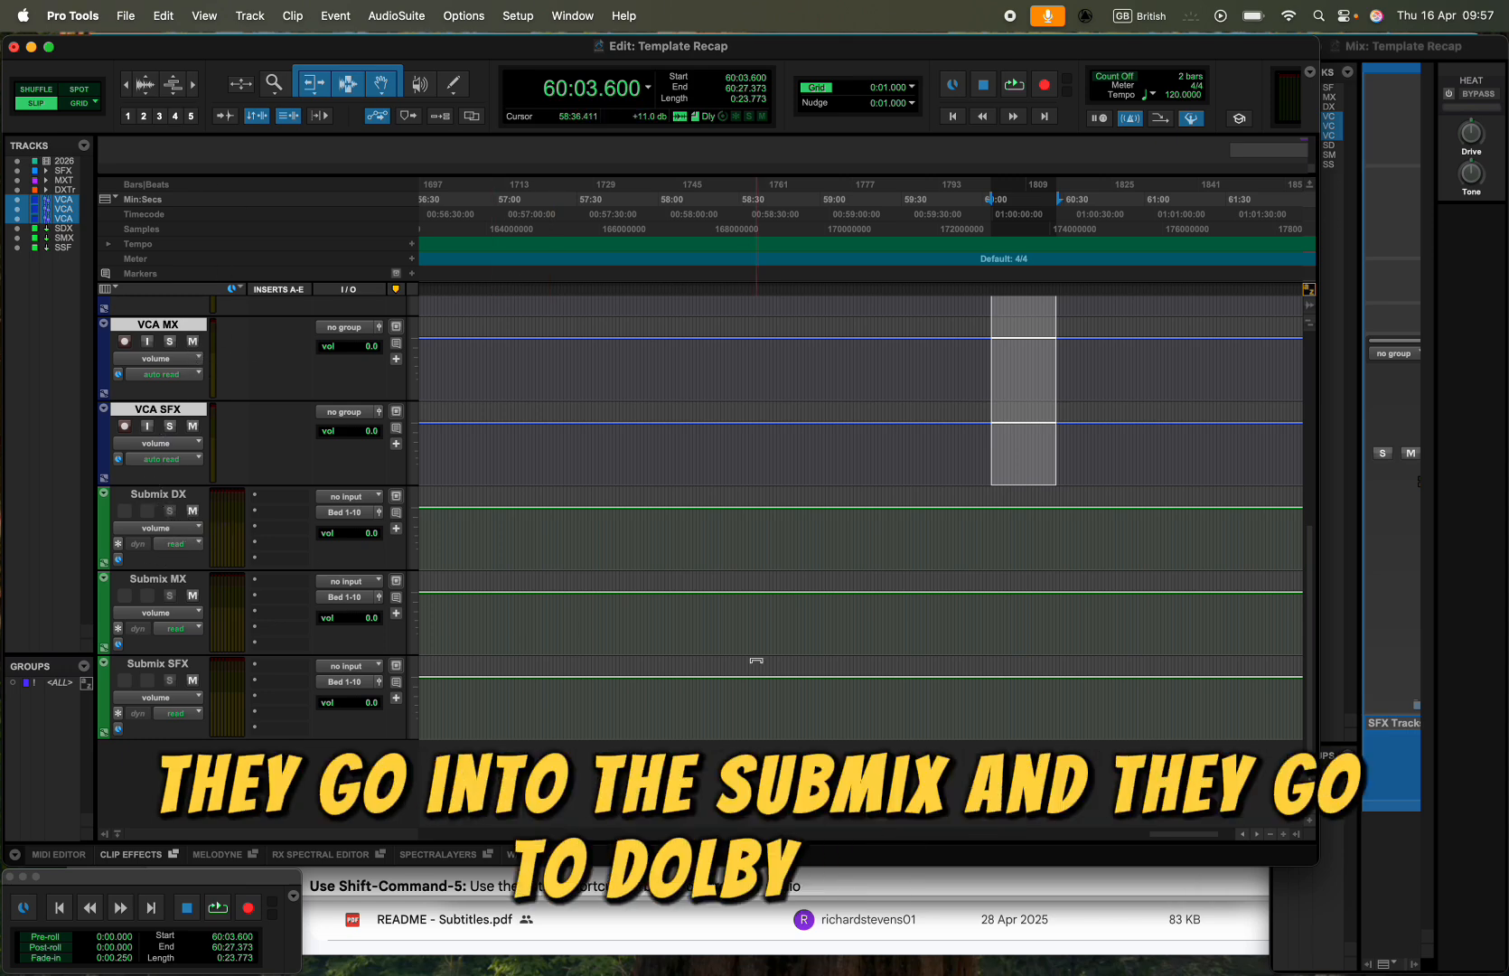
- Switch to Dolby Atmos Renderer and turn off Headphone Only mode in its preferences
key("super+Tab")
key("super+Tab")
key("super+Tab")
key("super+Tab")
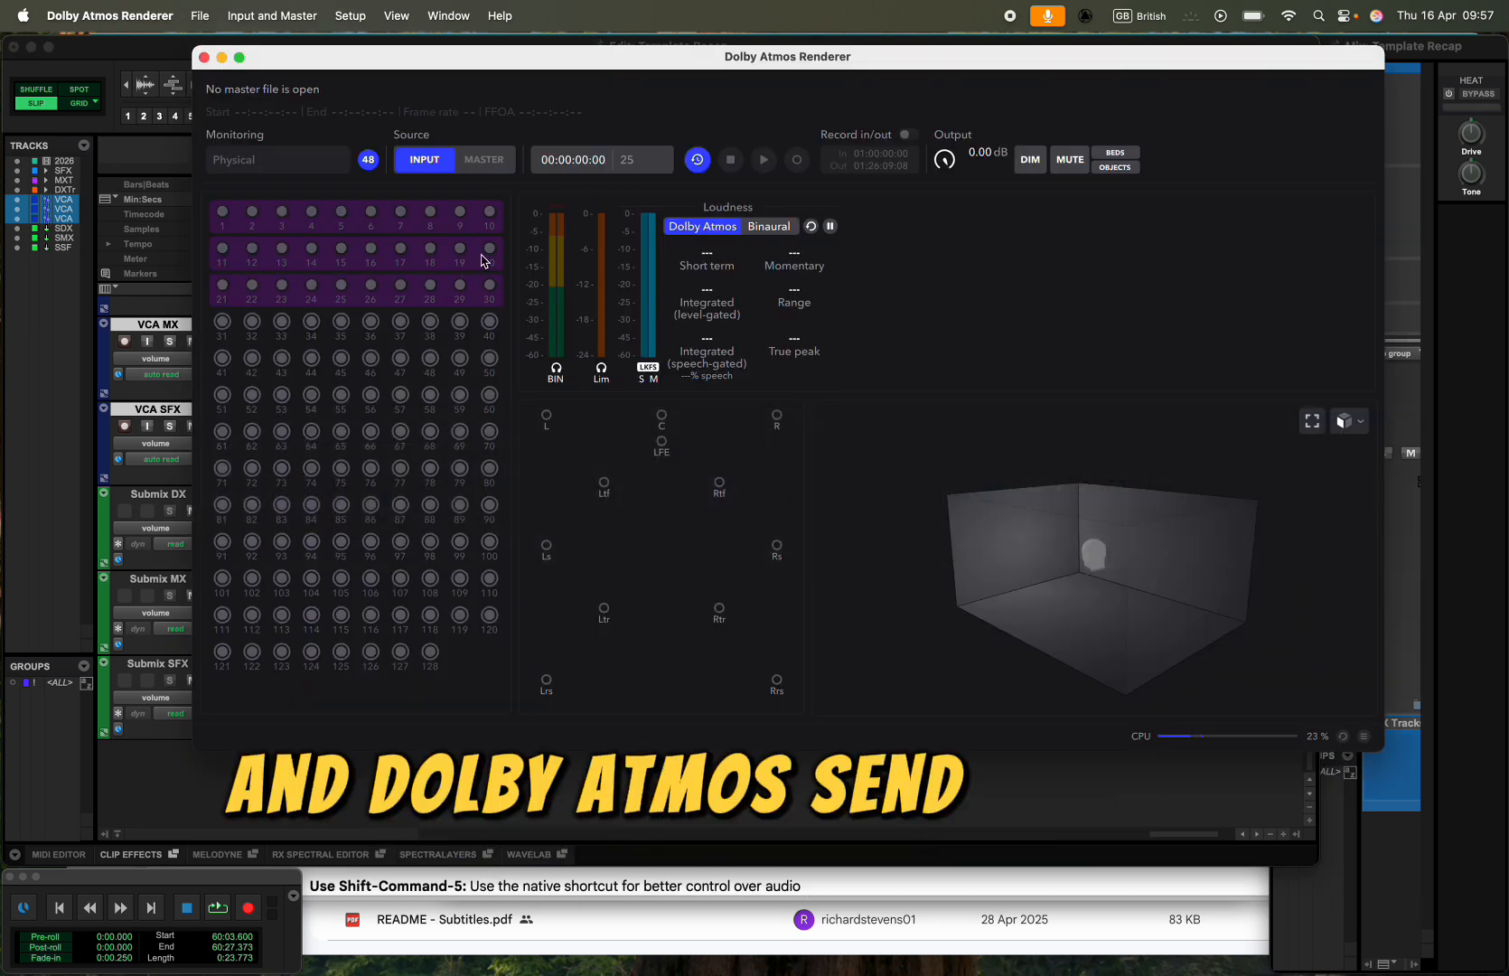
key("super+comma")
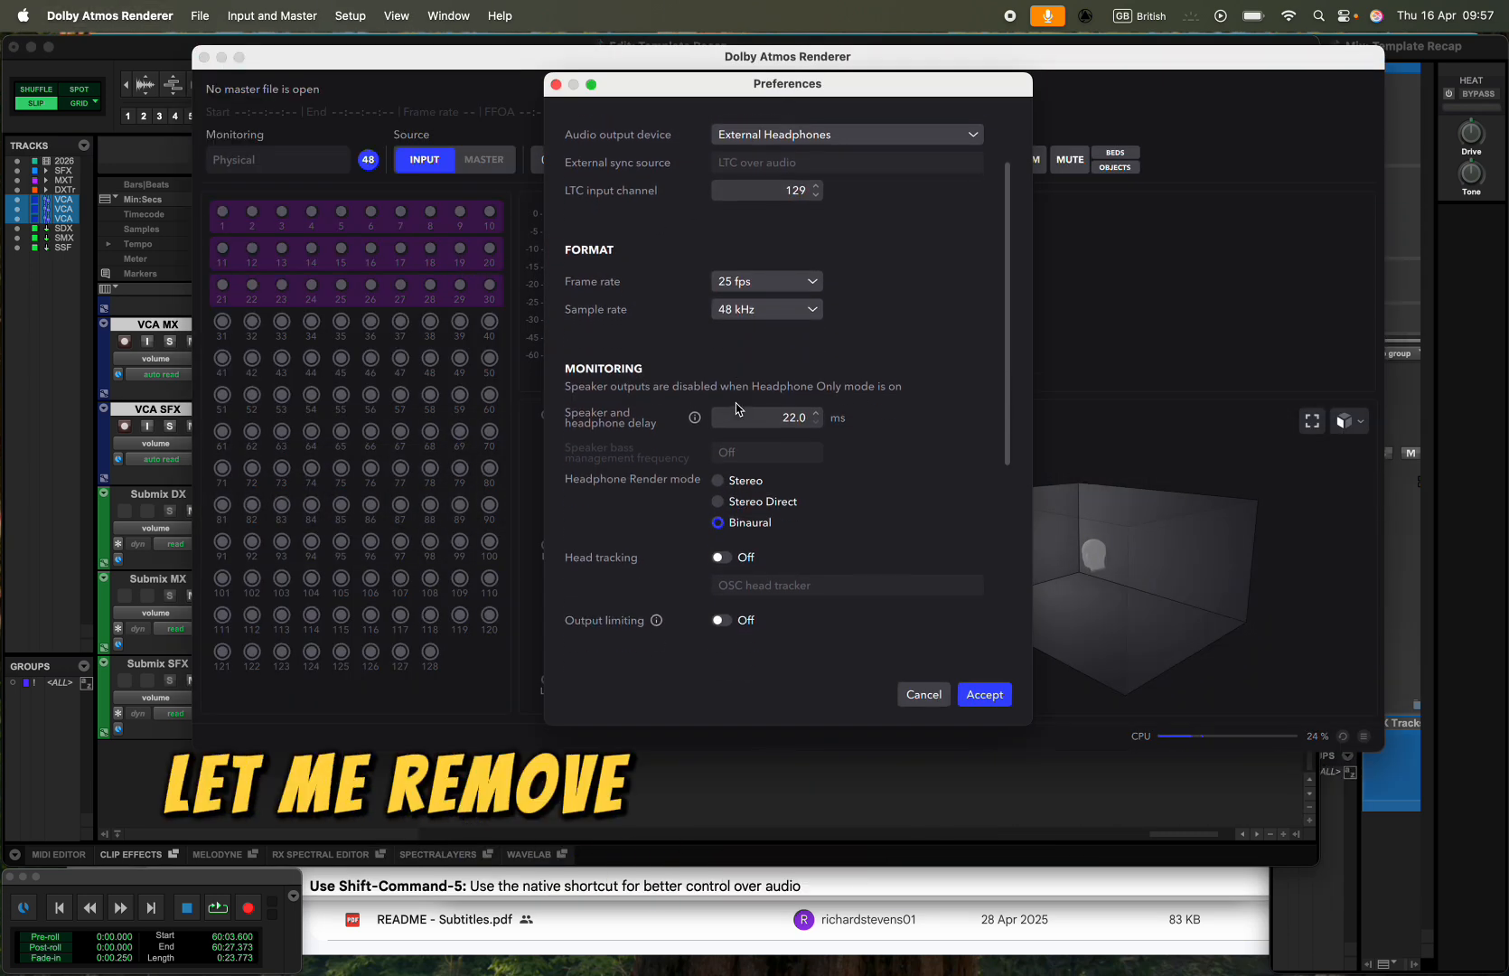
scroll(736, 409, "down", 10)
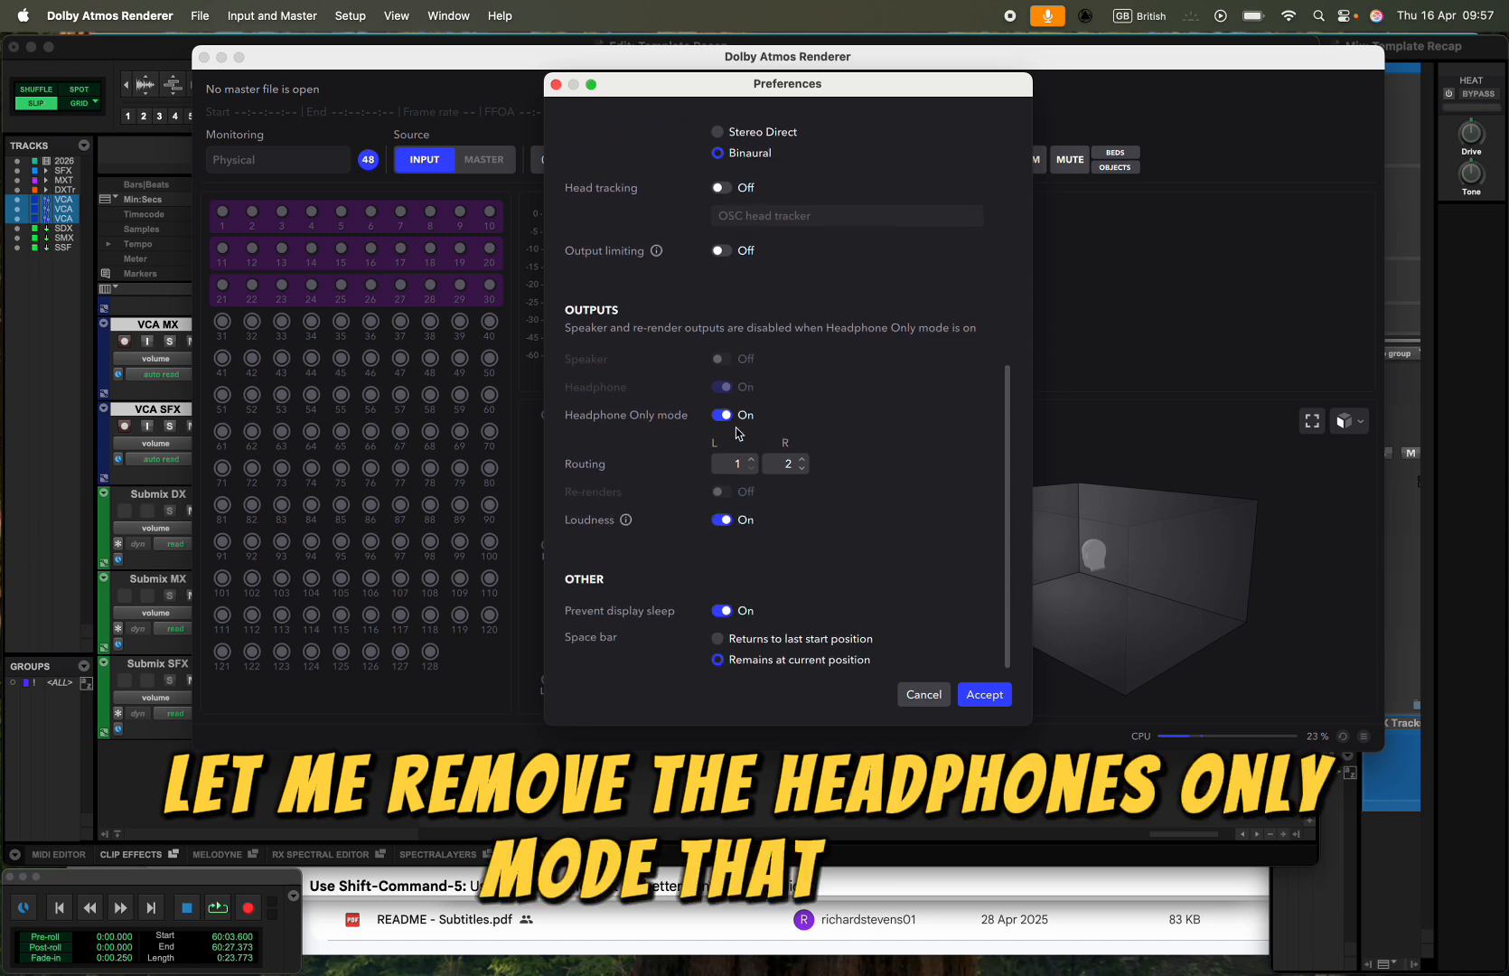
scroll(736, 431, "up", 5)
left_click(720, 506)
left_click(983, 694)
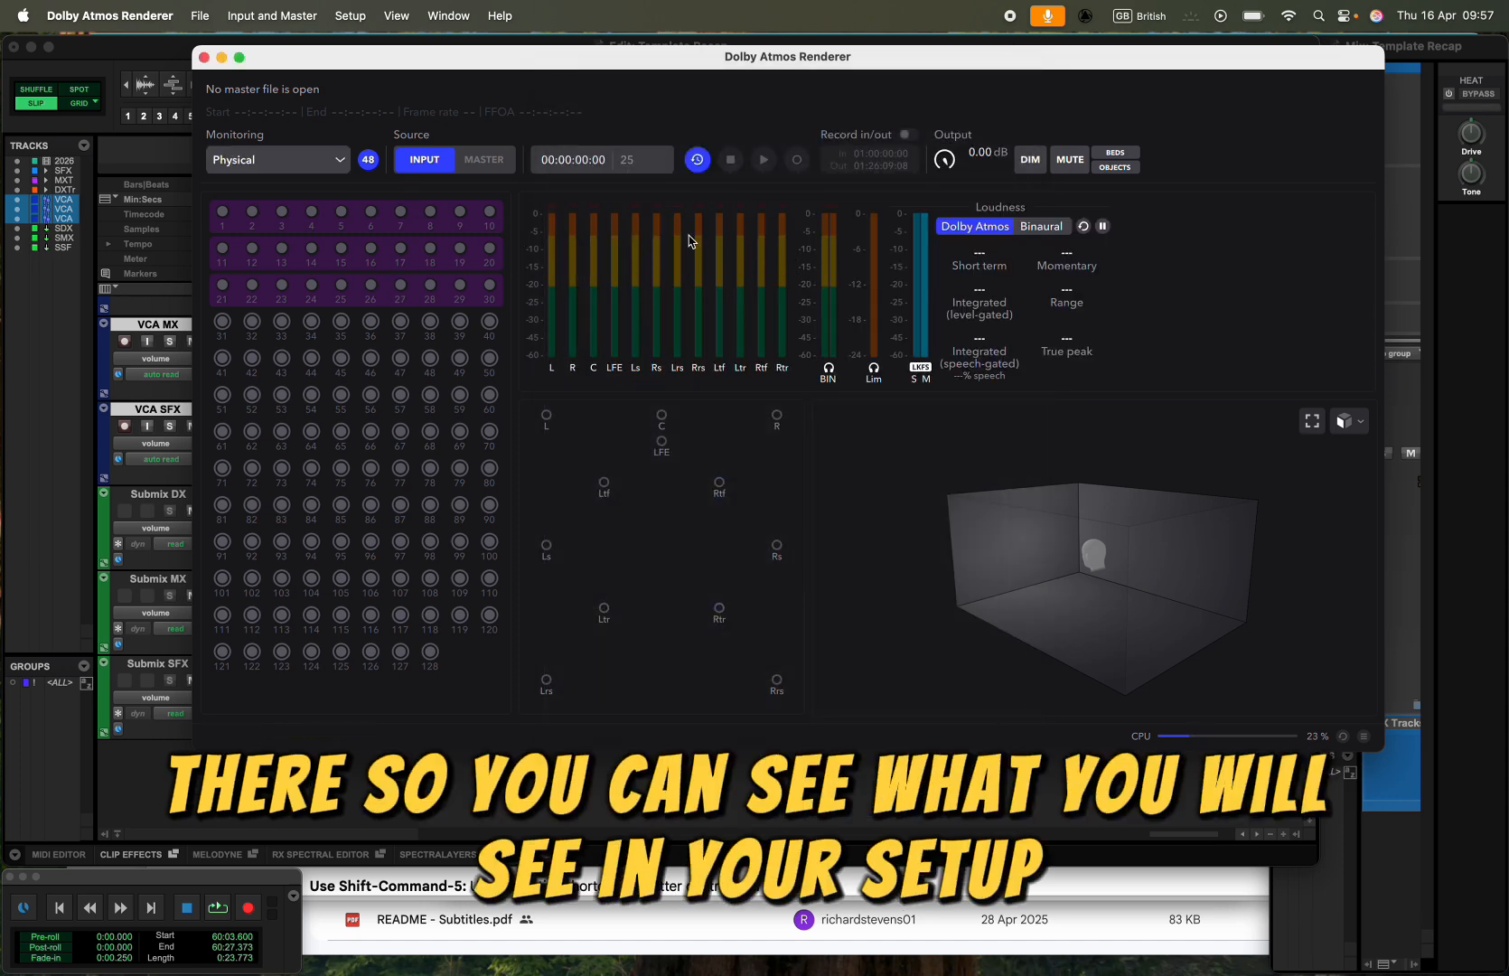
- Switch to Pro Tools and check the playback engine device and hardware buffer size
key("super+Tab")
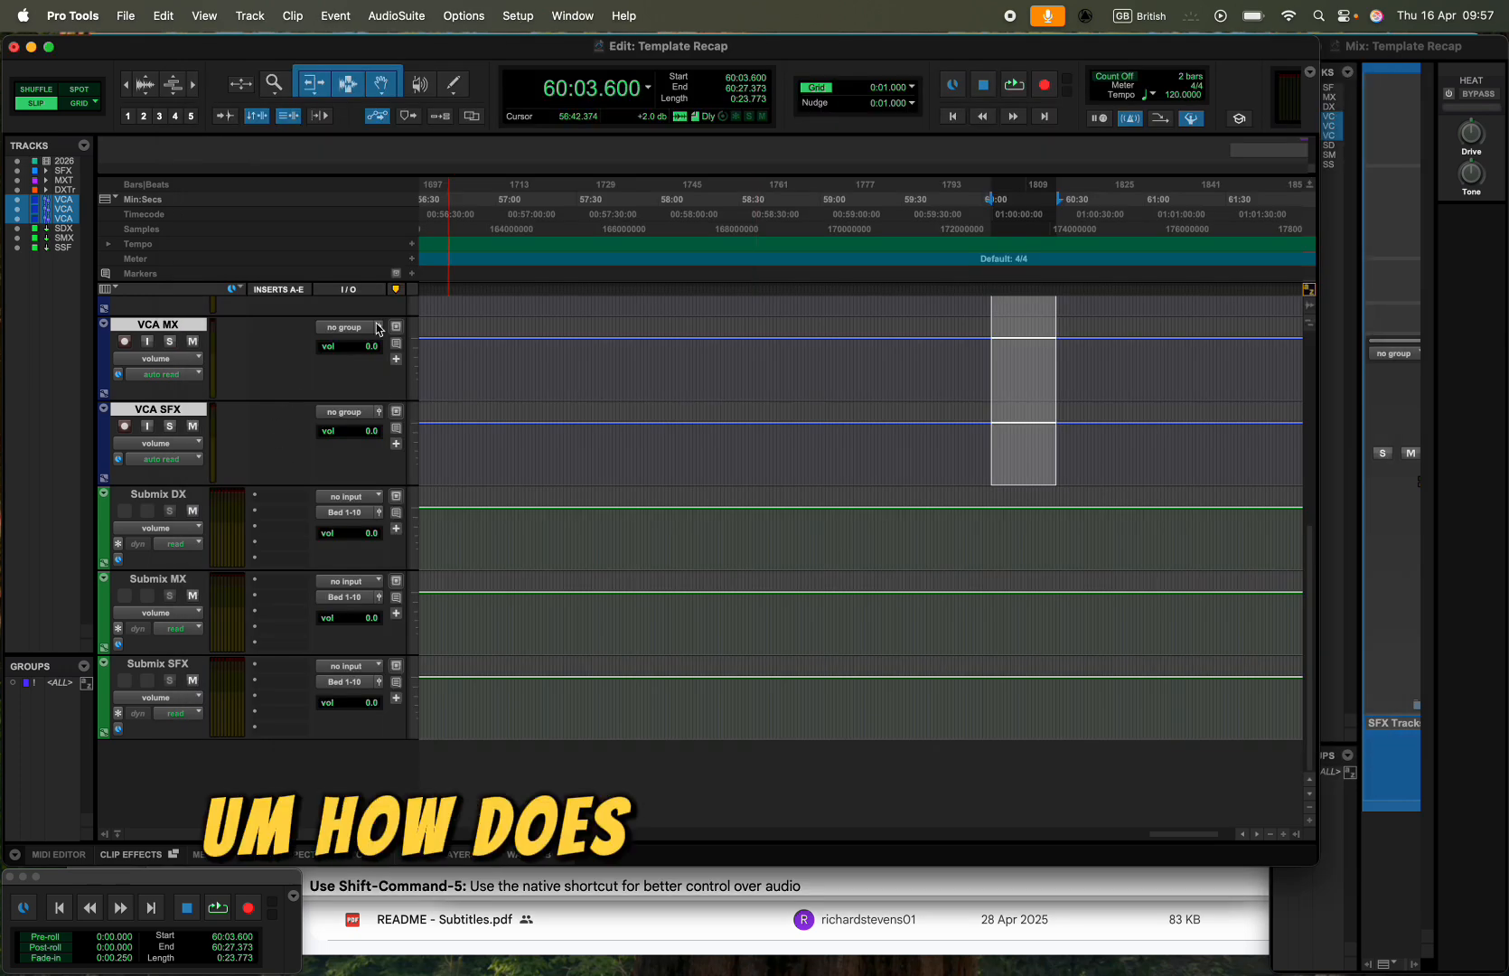
left_click(517, 15)
left_click(544, 67)
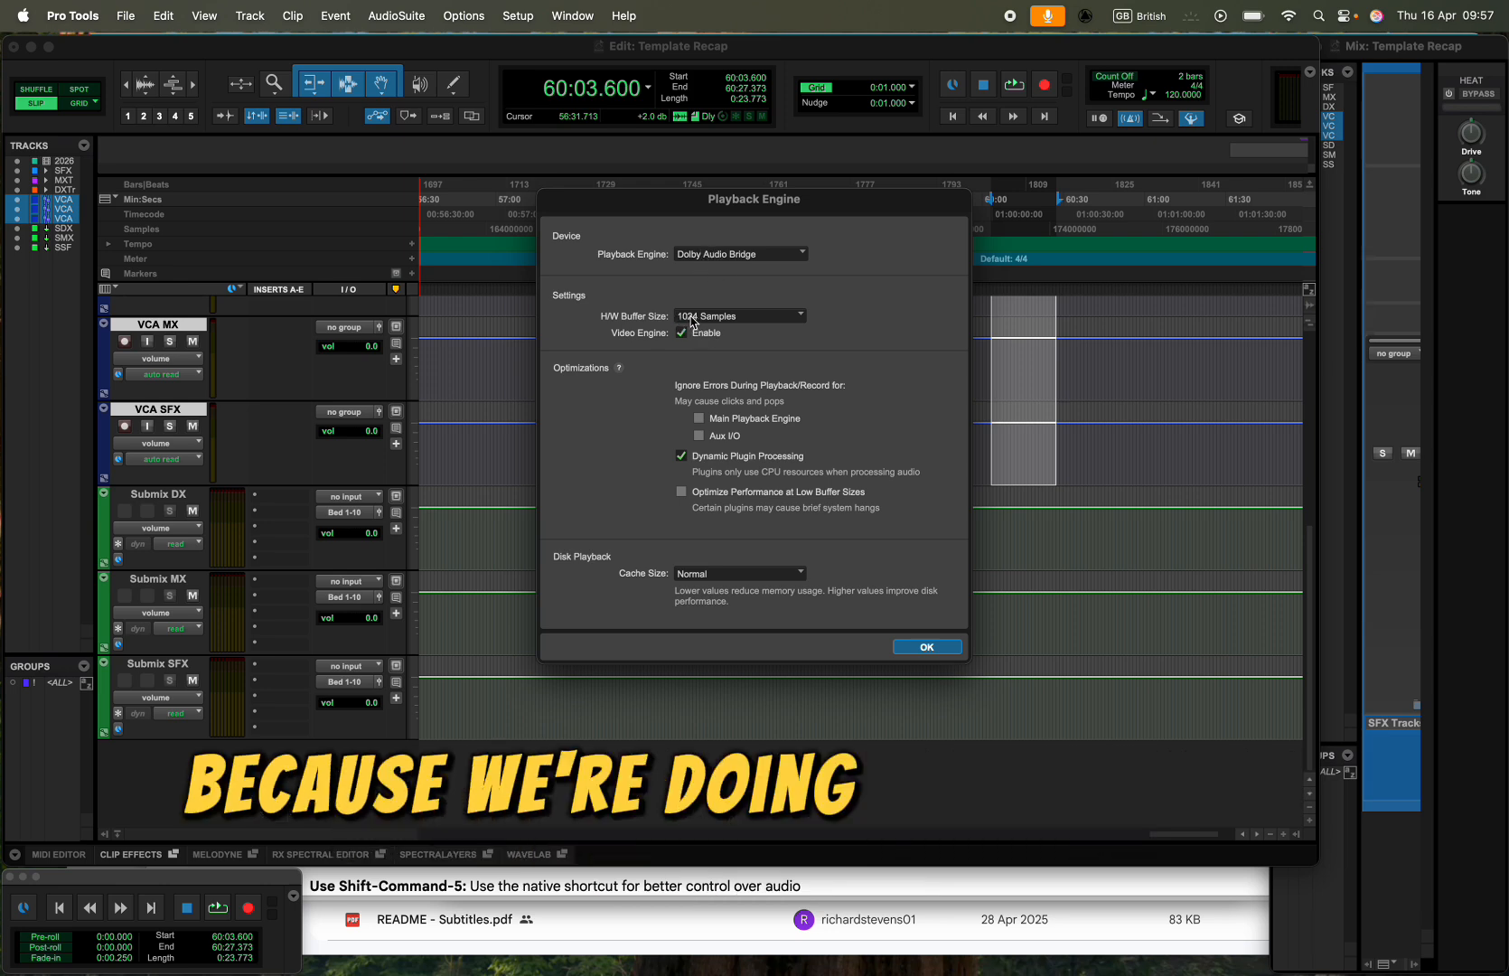
left_click(927, 647)
- Switch to Dolby Atmos Renderer and review the audio devices, format and output settings in its preferences
key("super+Tab")
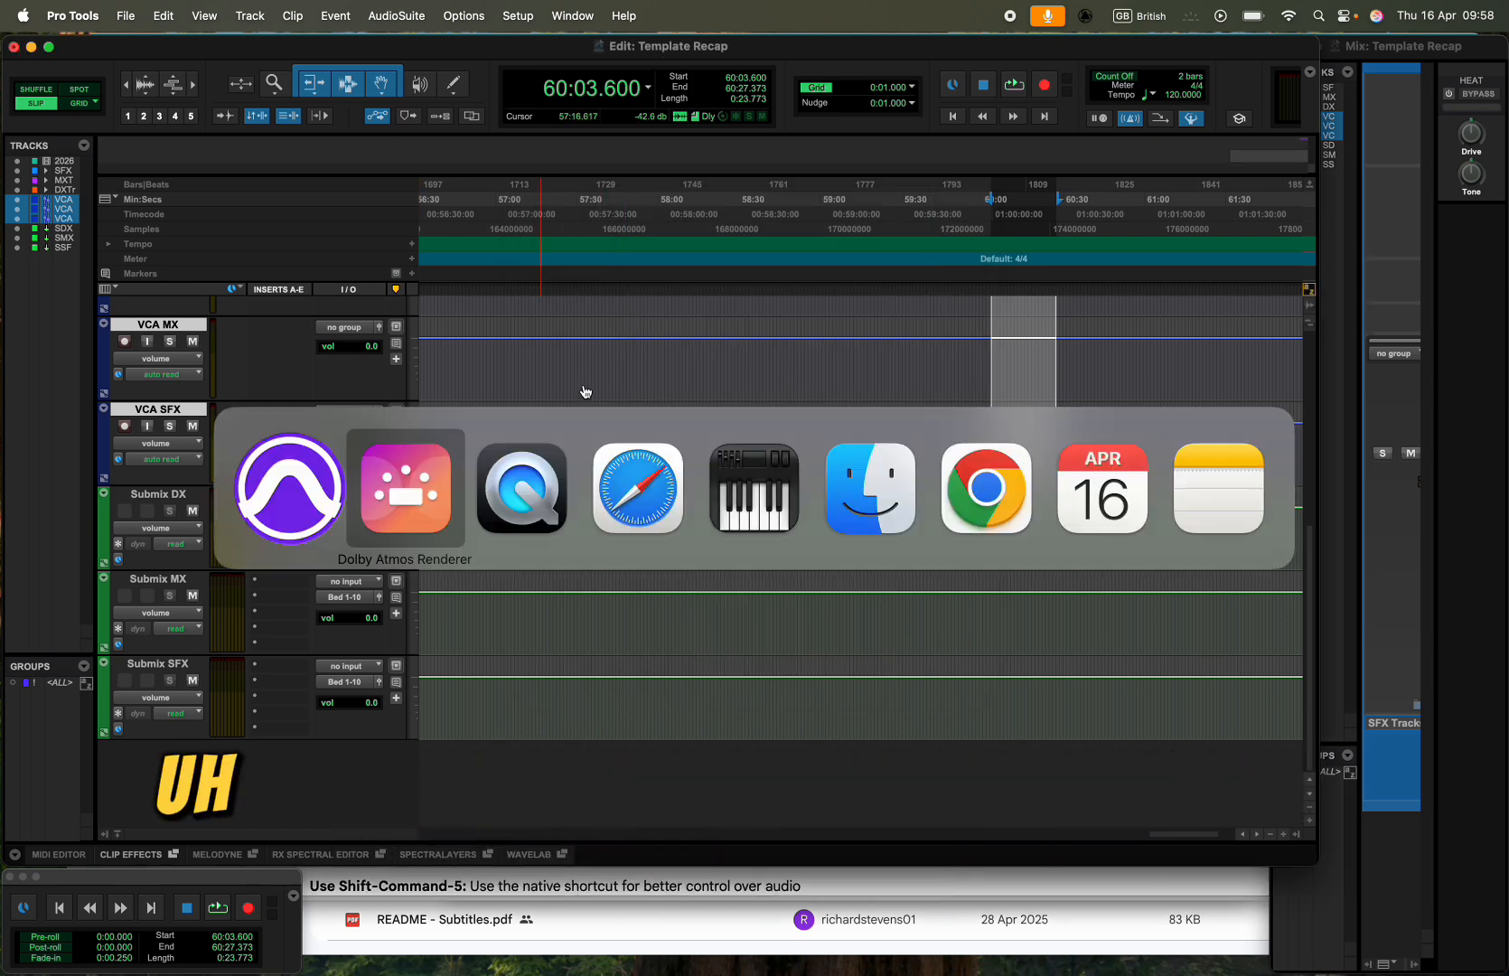
left_click(377, 496)
key("super+comma")
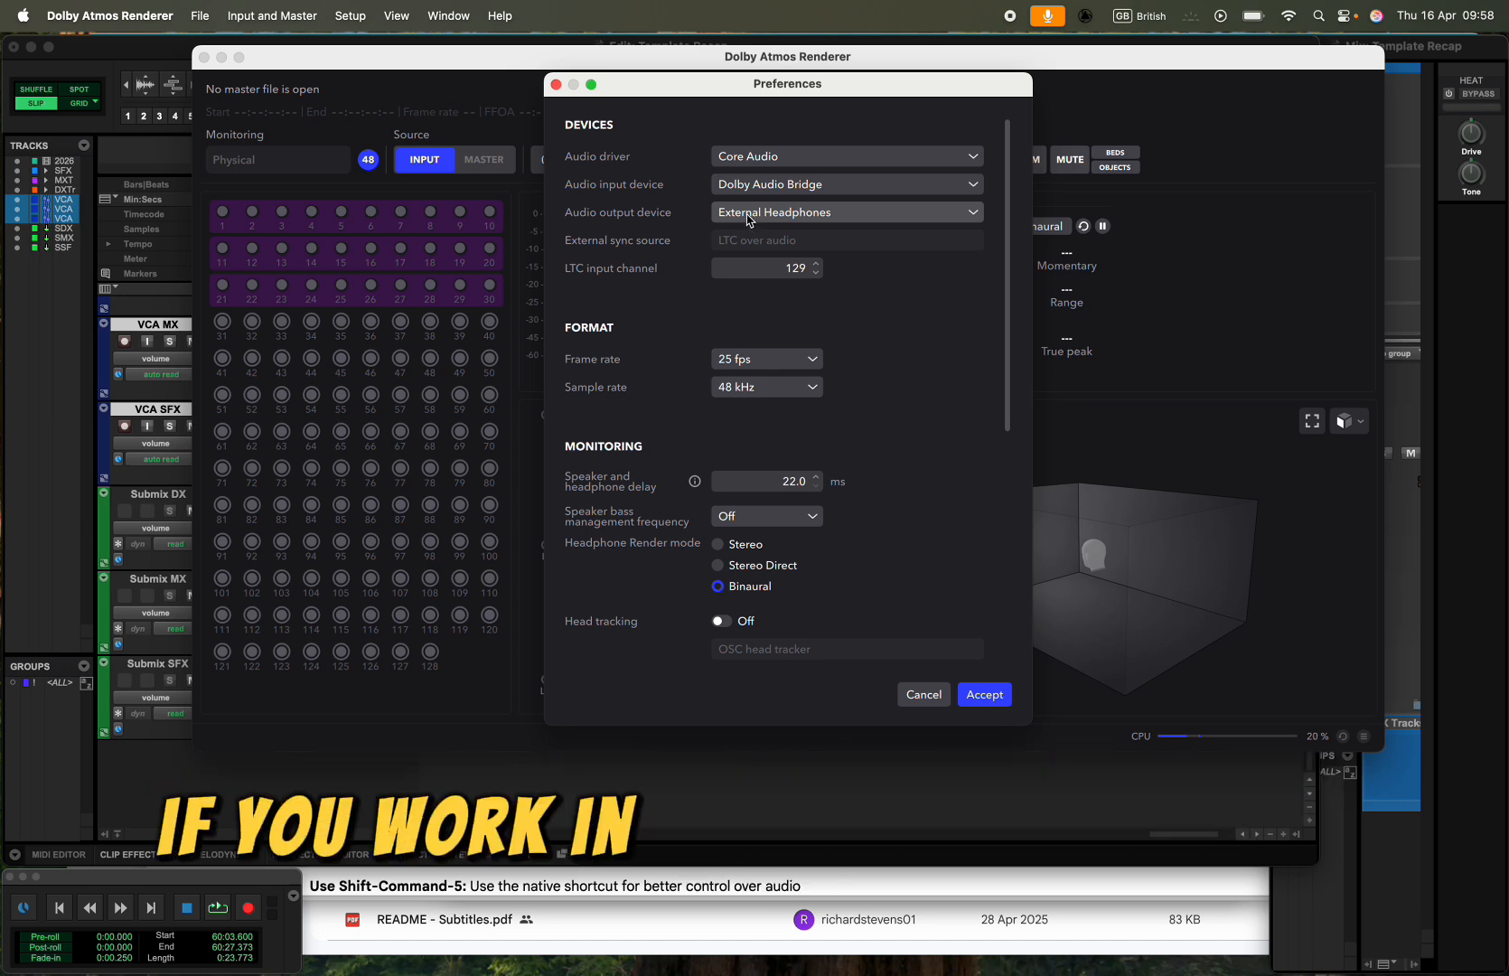
scroll(748, 220, "down", 8)
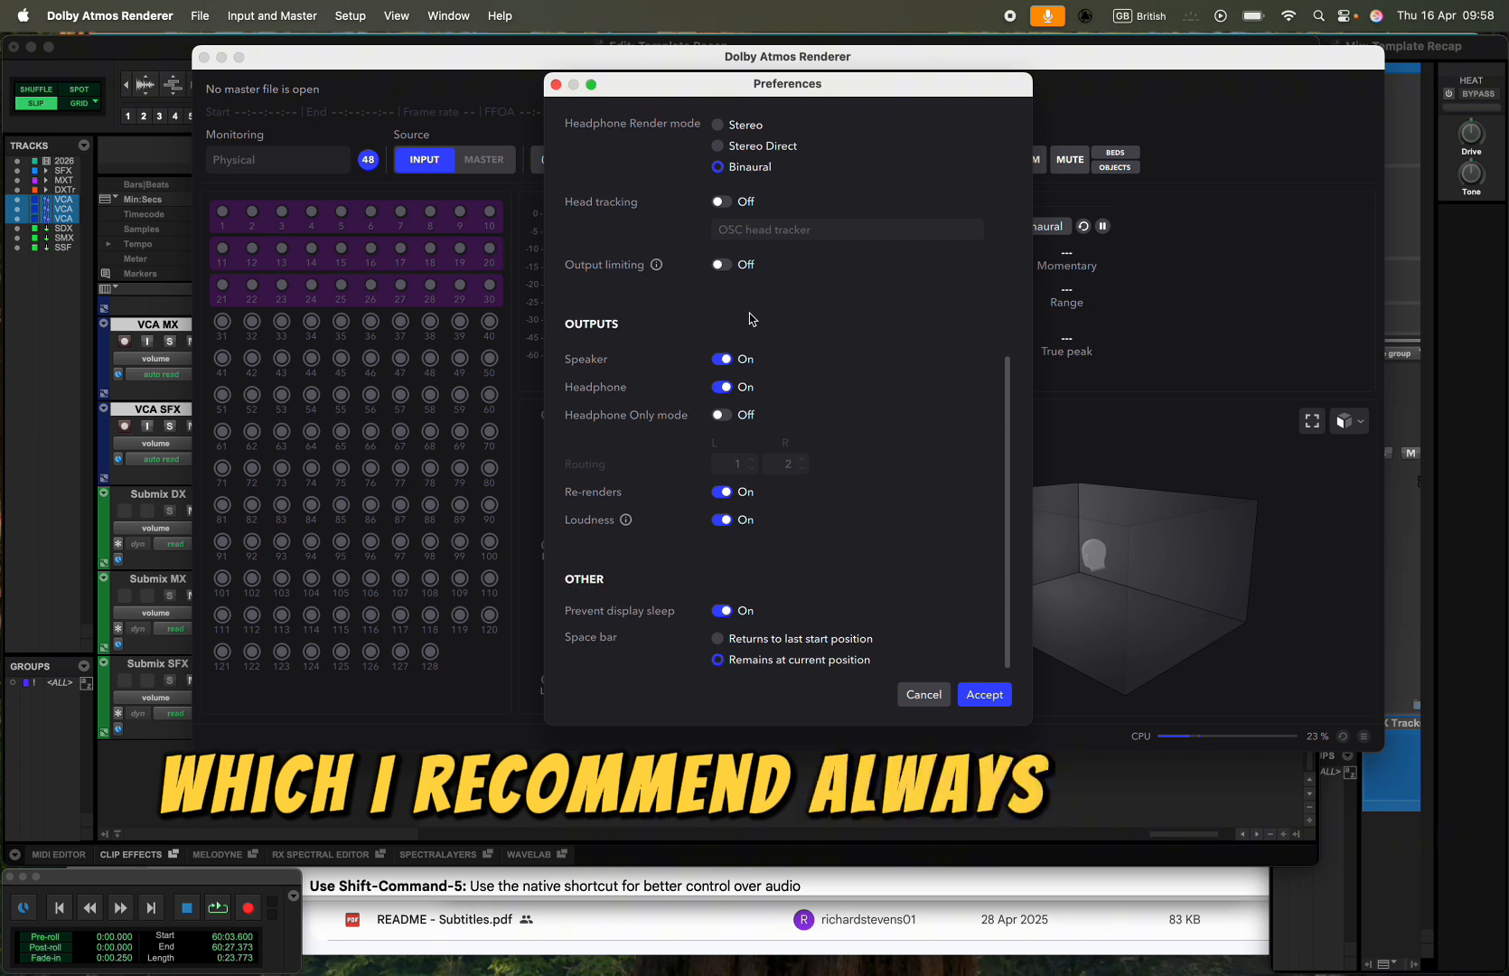
scroll(748, 355, "up", 8)
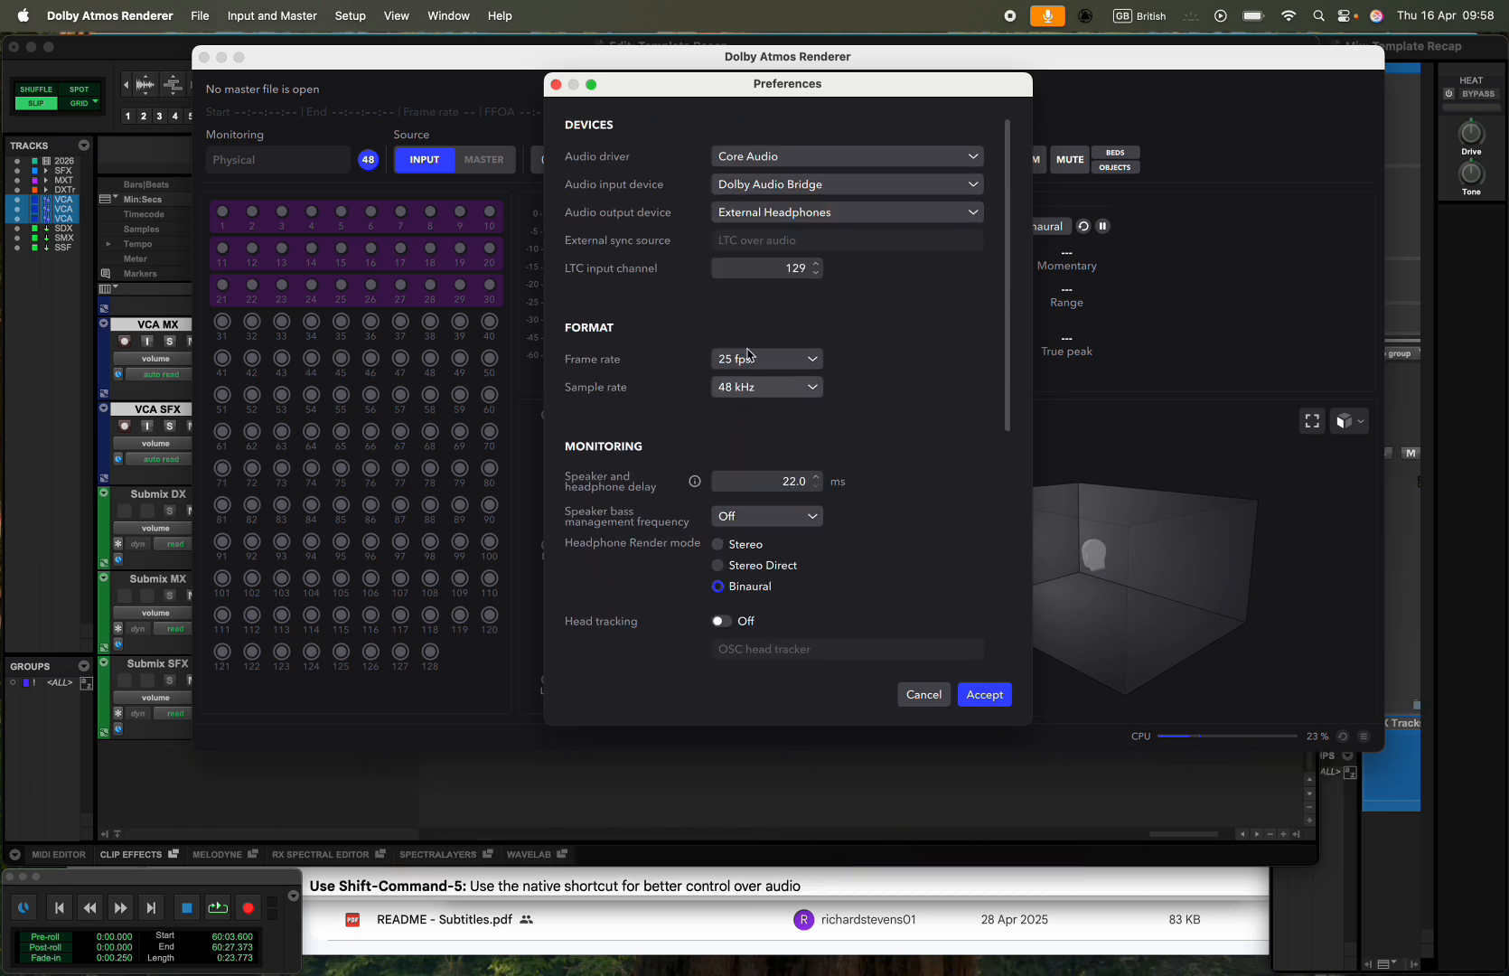
left_click(757, 214)
left_click(684, 287)
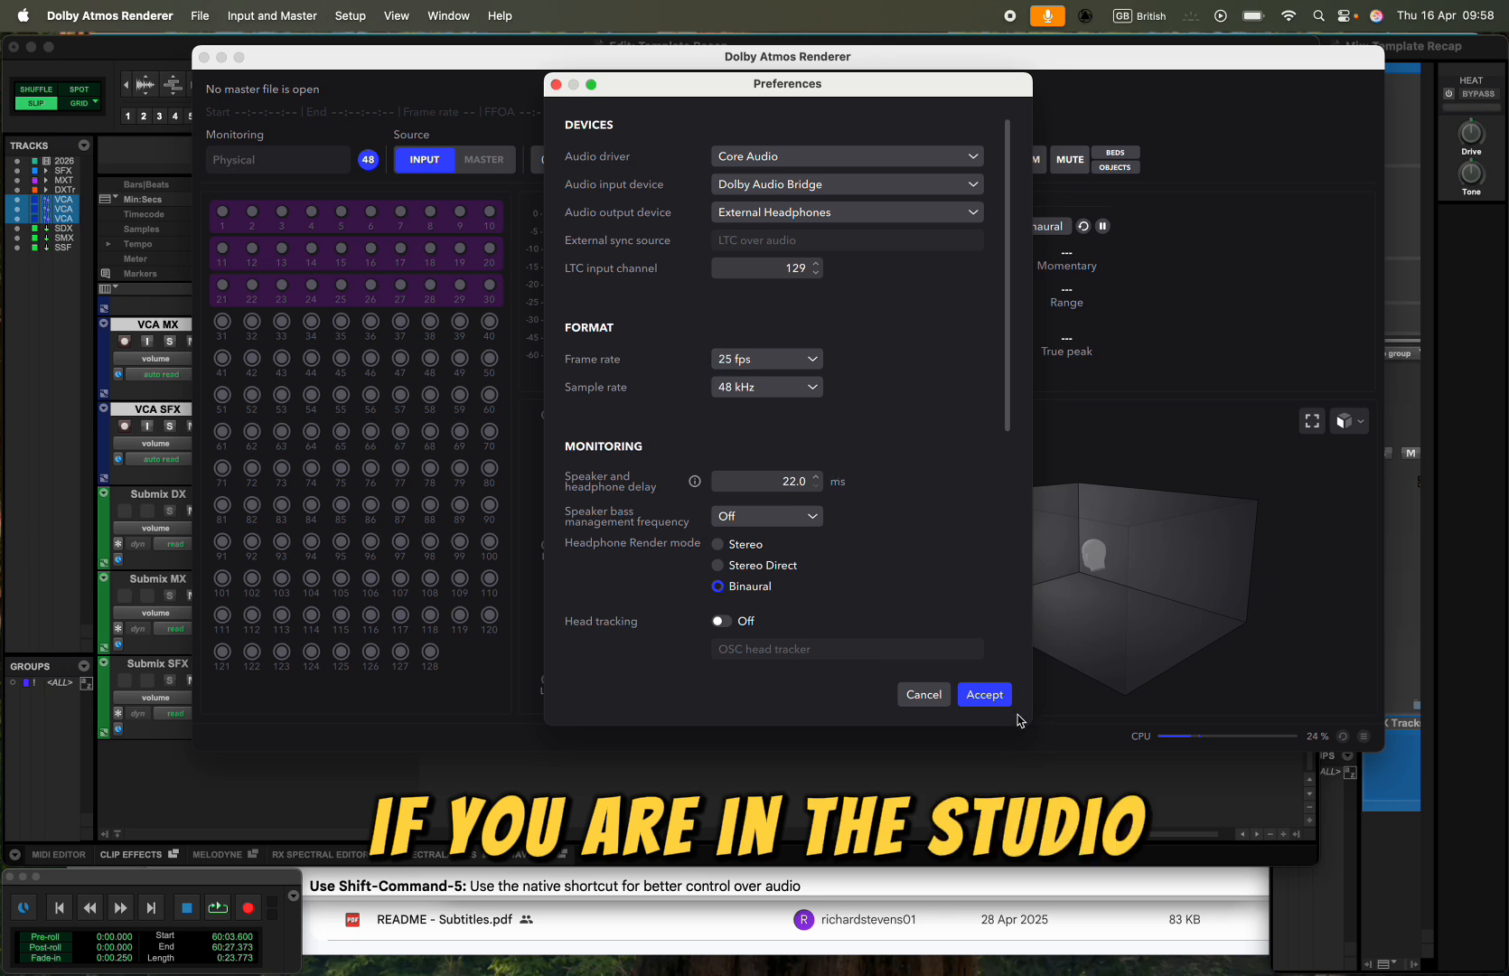
left_click(991, 700)
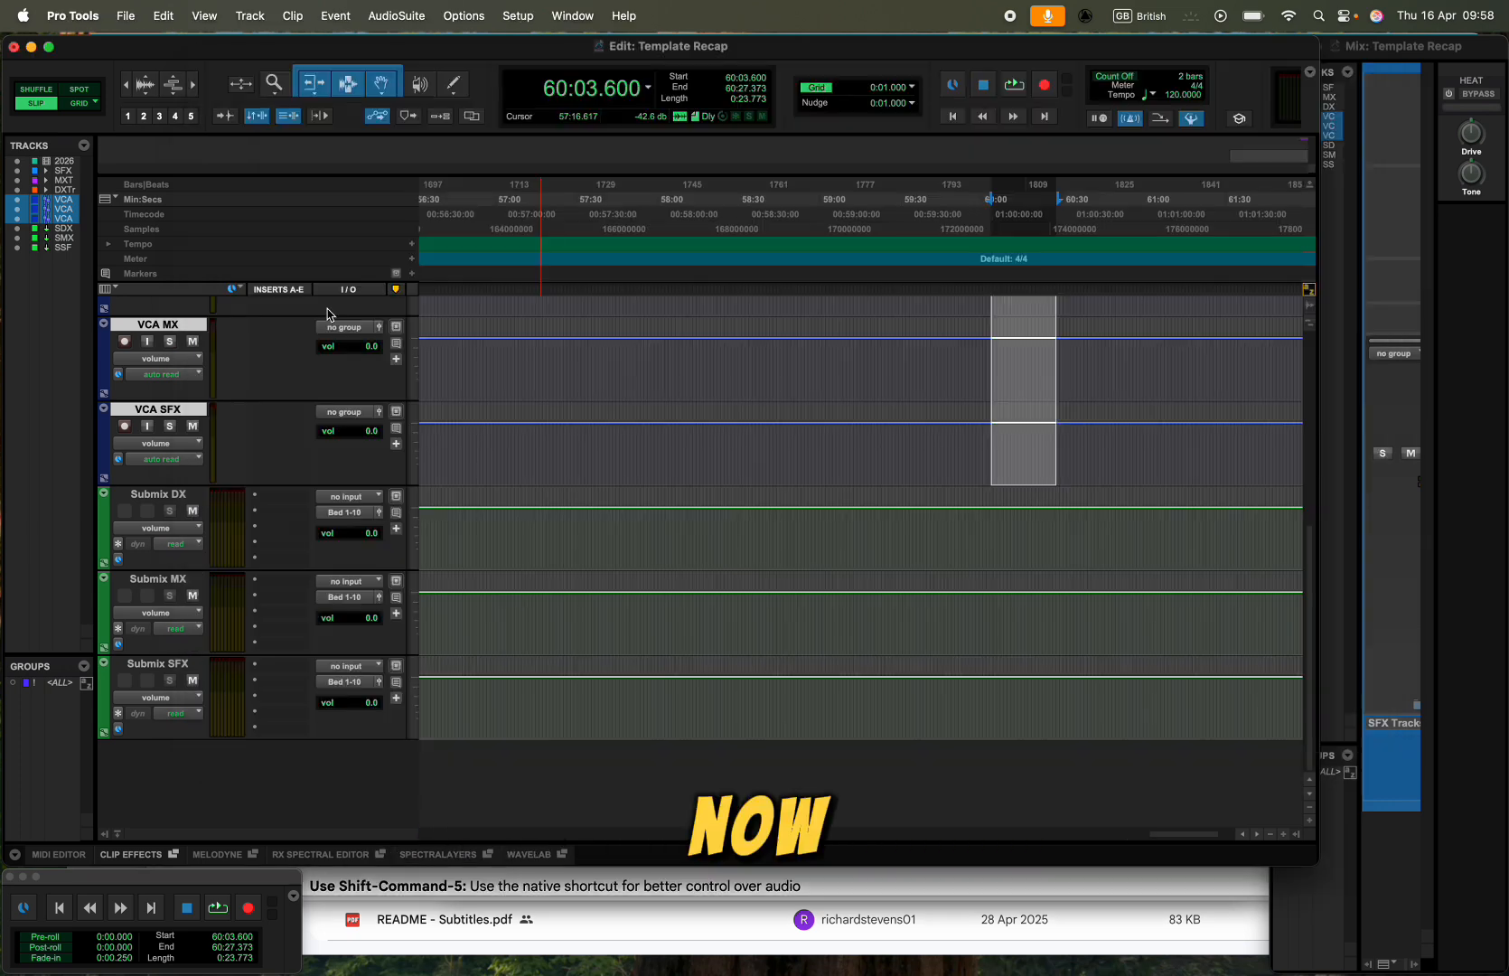
- Review the folder, VCA and submix tracks in Pro Tools and examine the output options of Submix DX
scroll(279, 399, "up", 3)
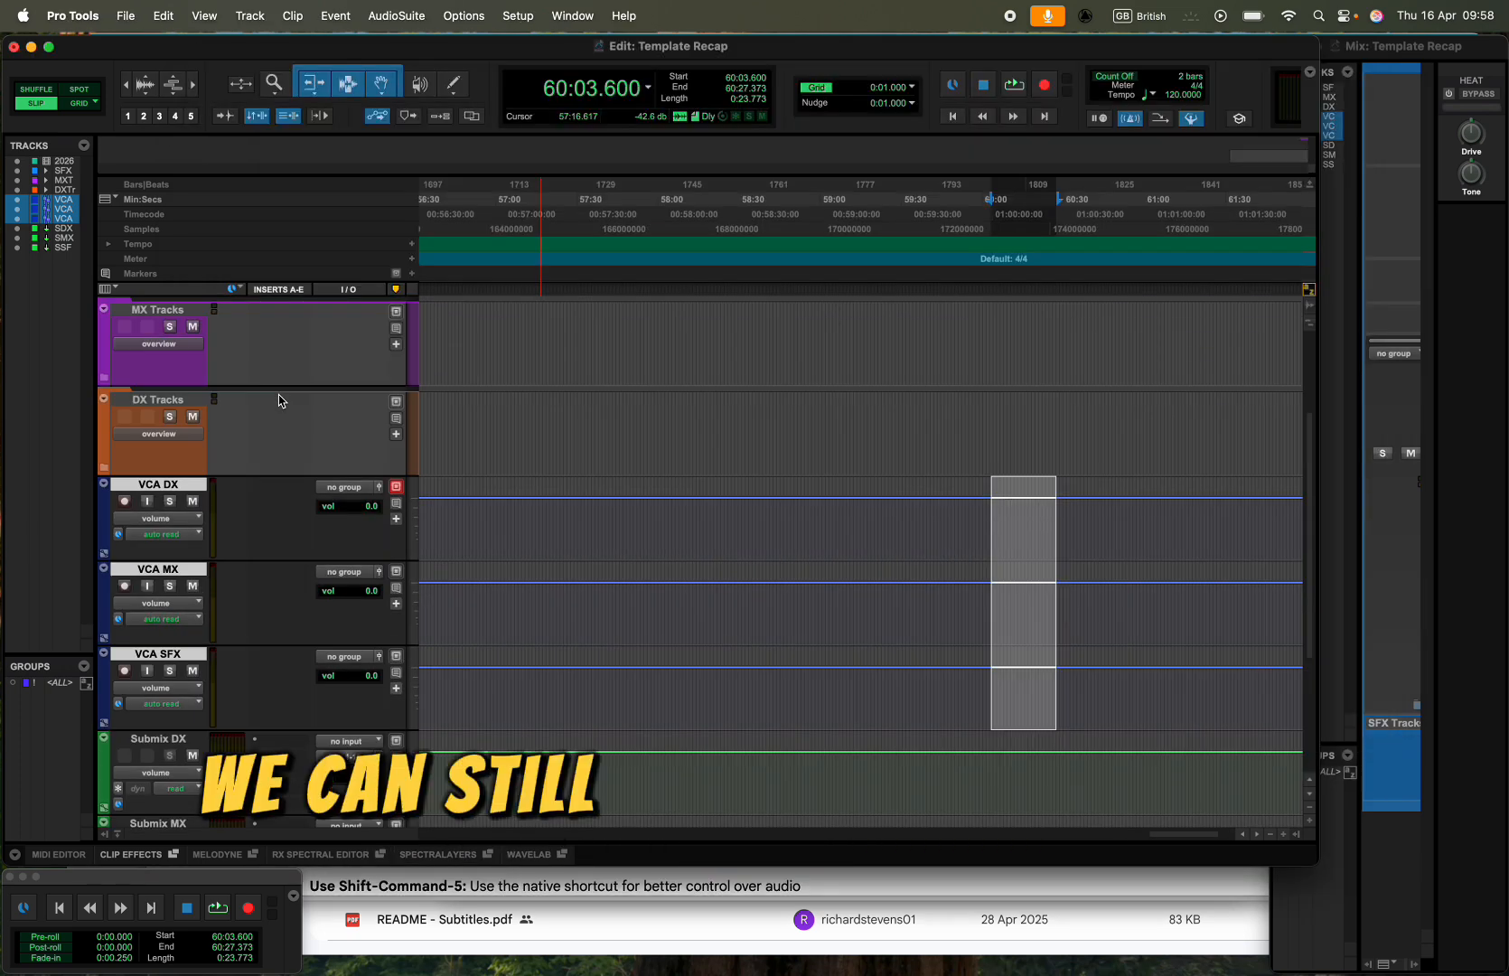
scroll(190, 479, "down", 3)
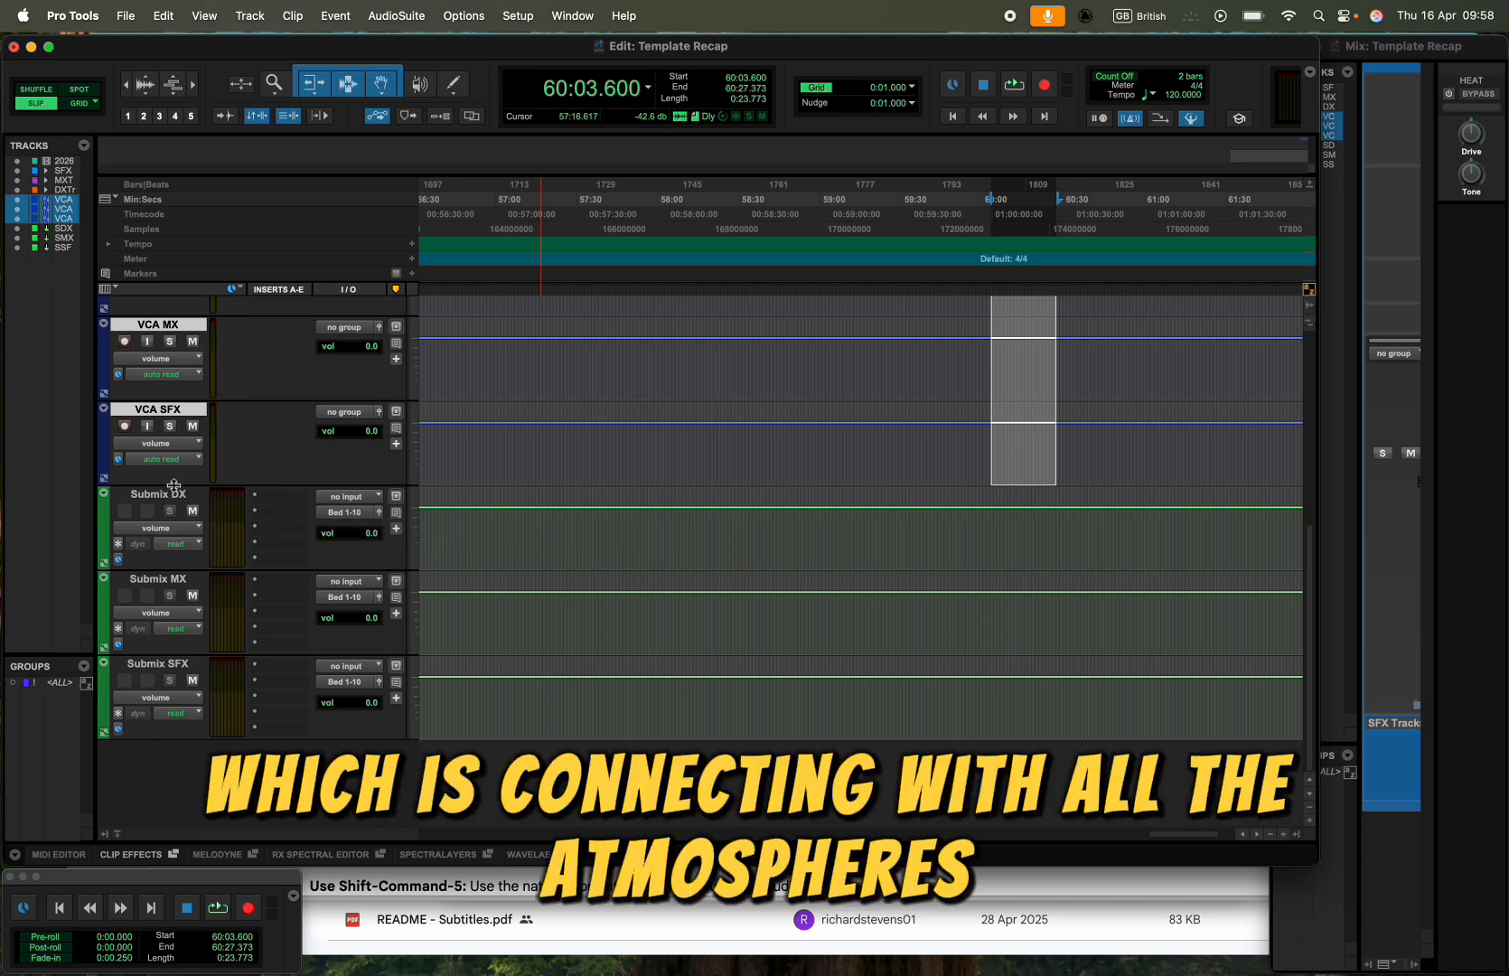
left_click(332, 513)
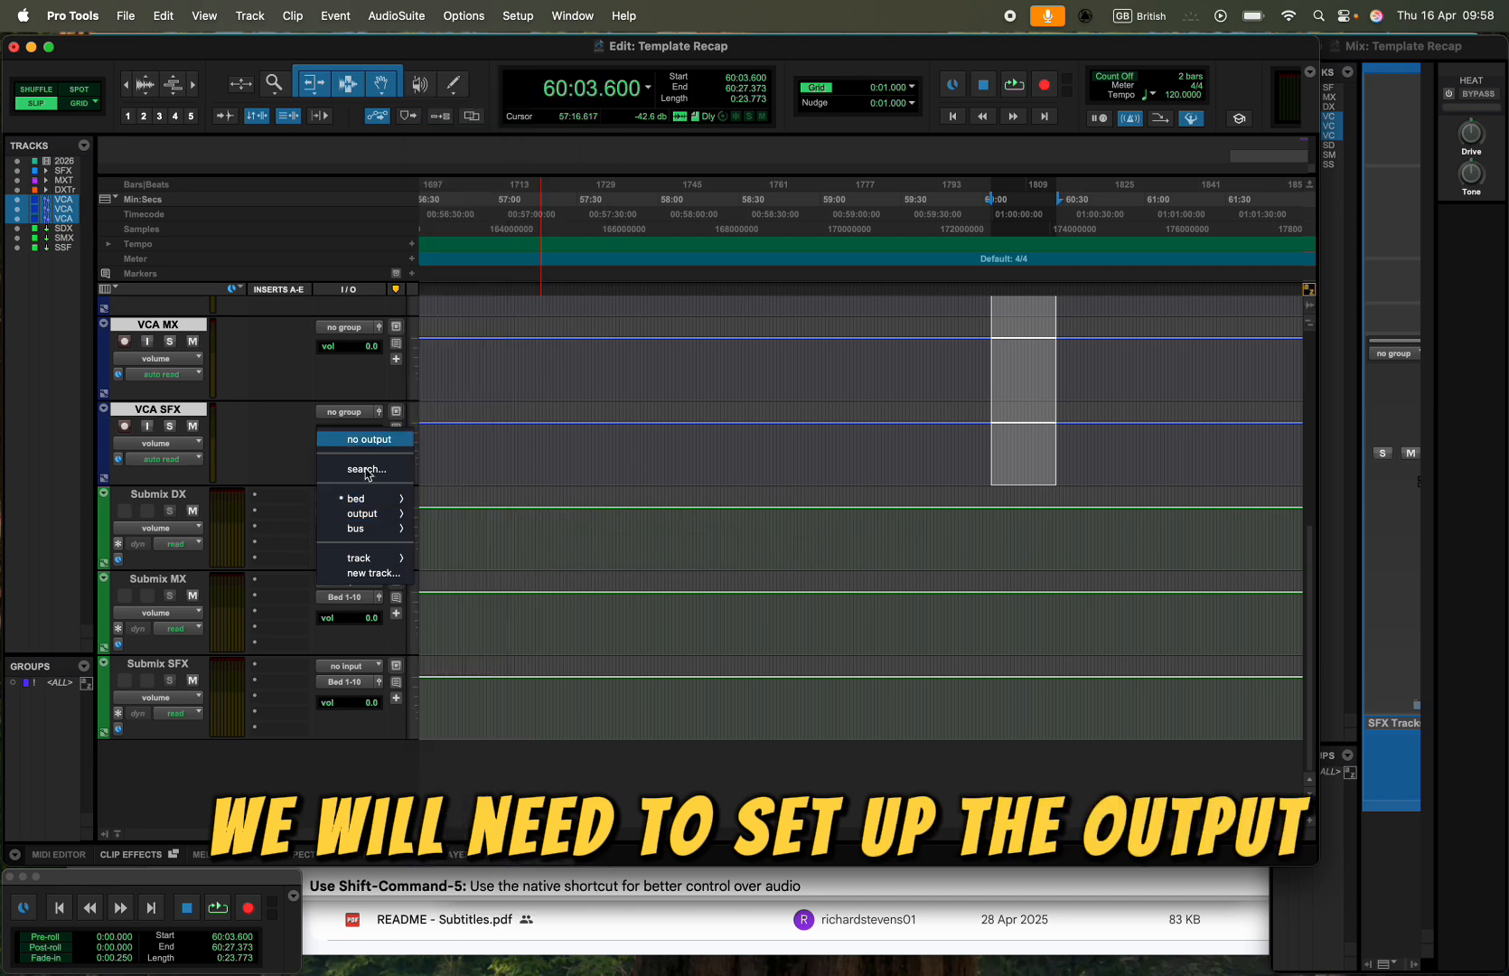
key("Escape")
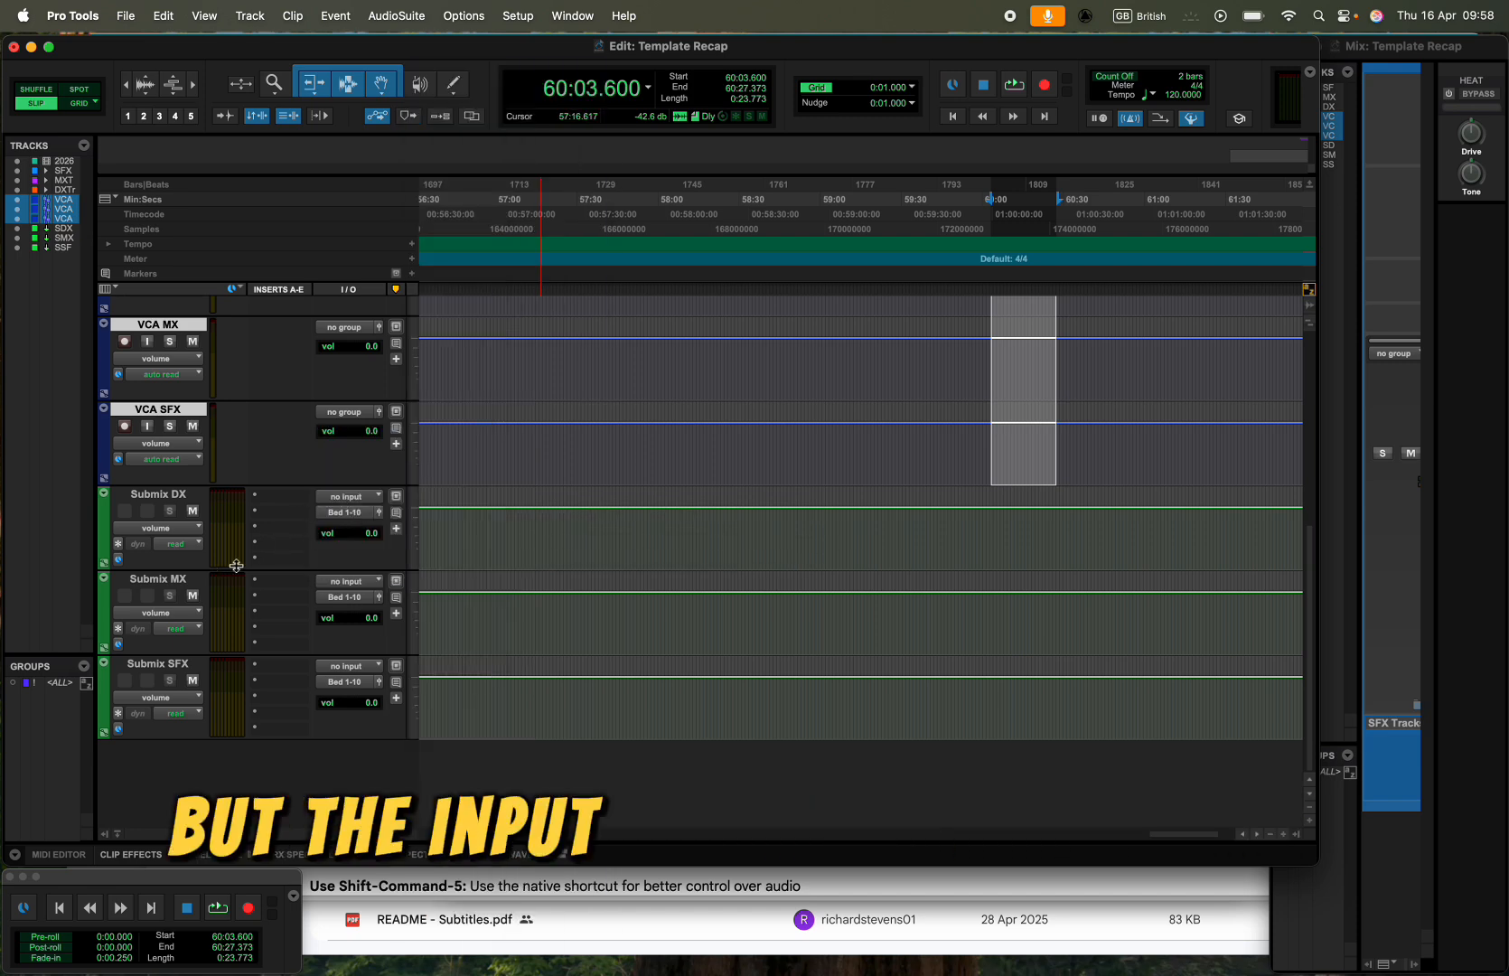
scroll(226, 409, "up", 5)
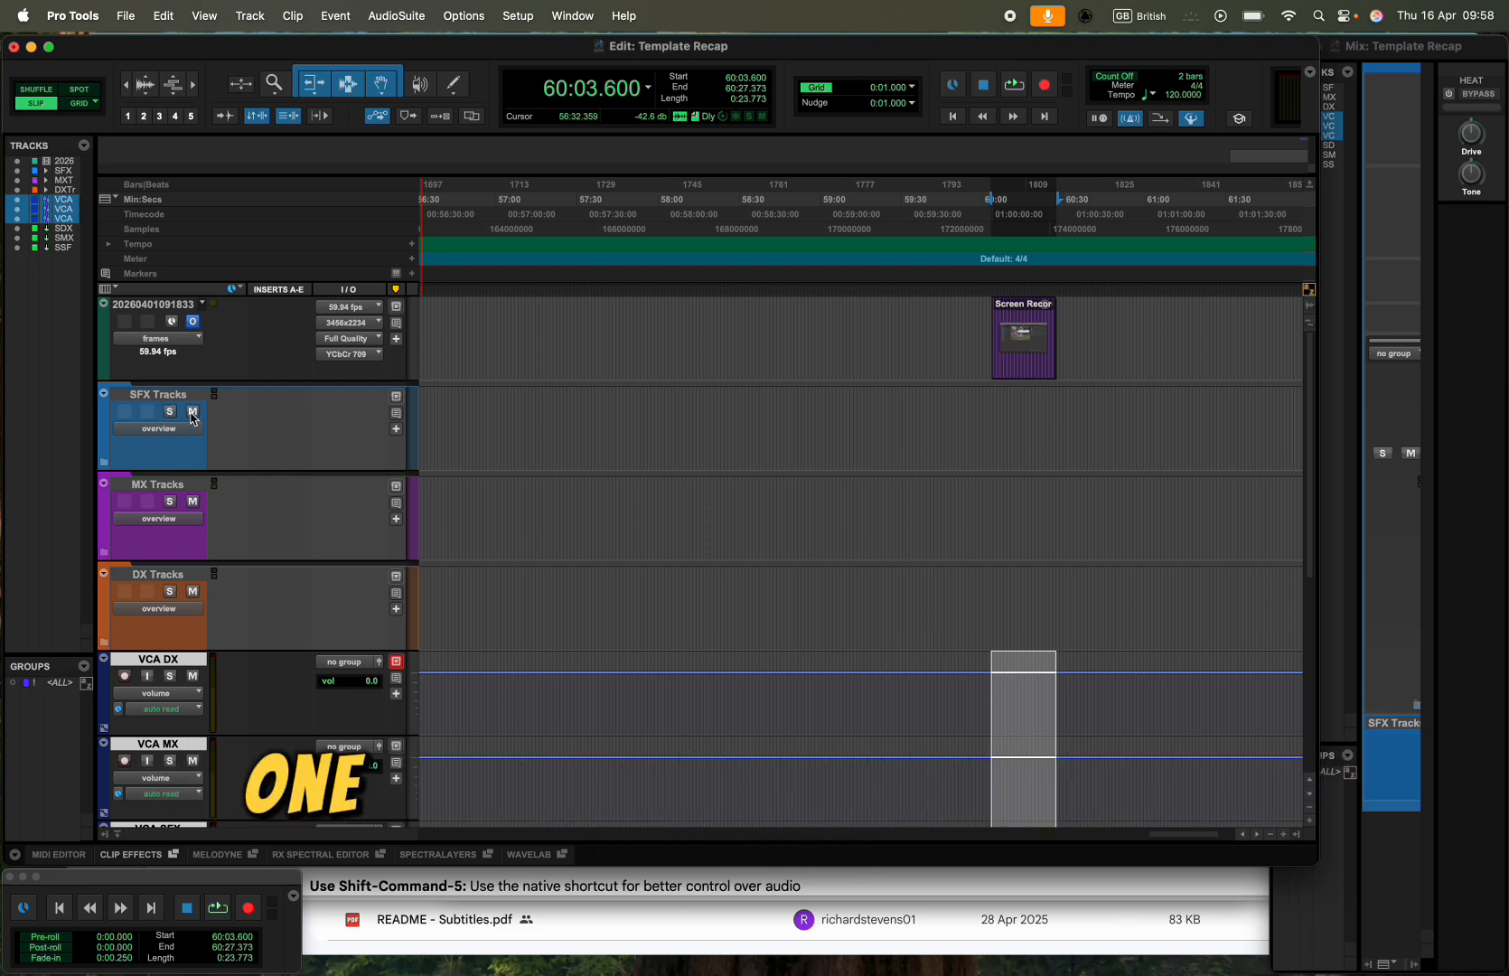
scroll(176, 619, "down", 5)
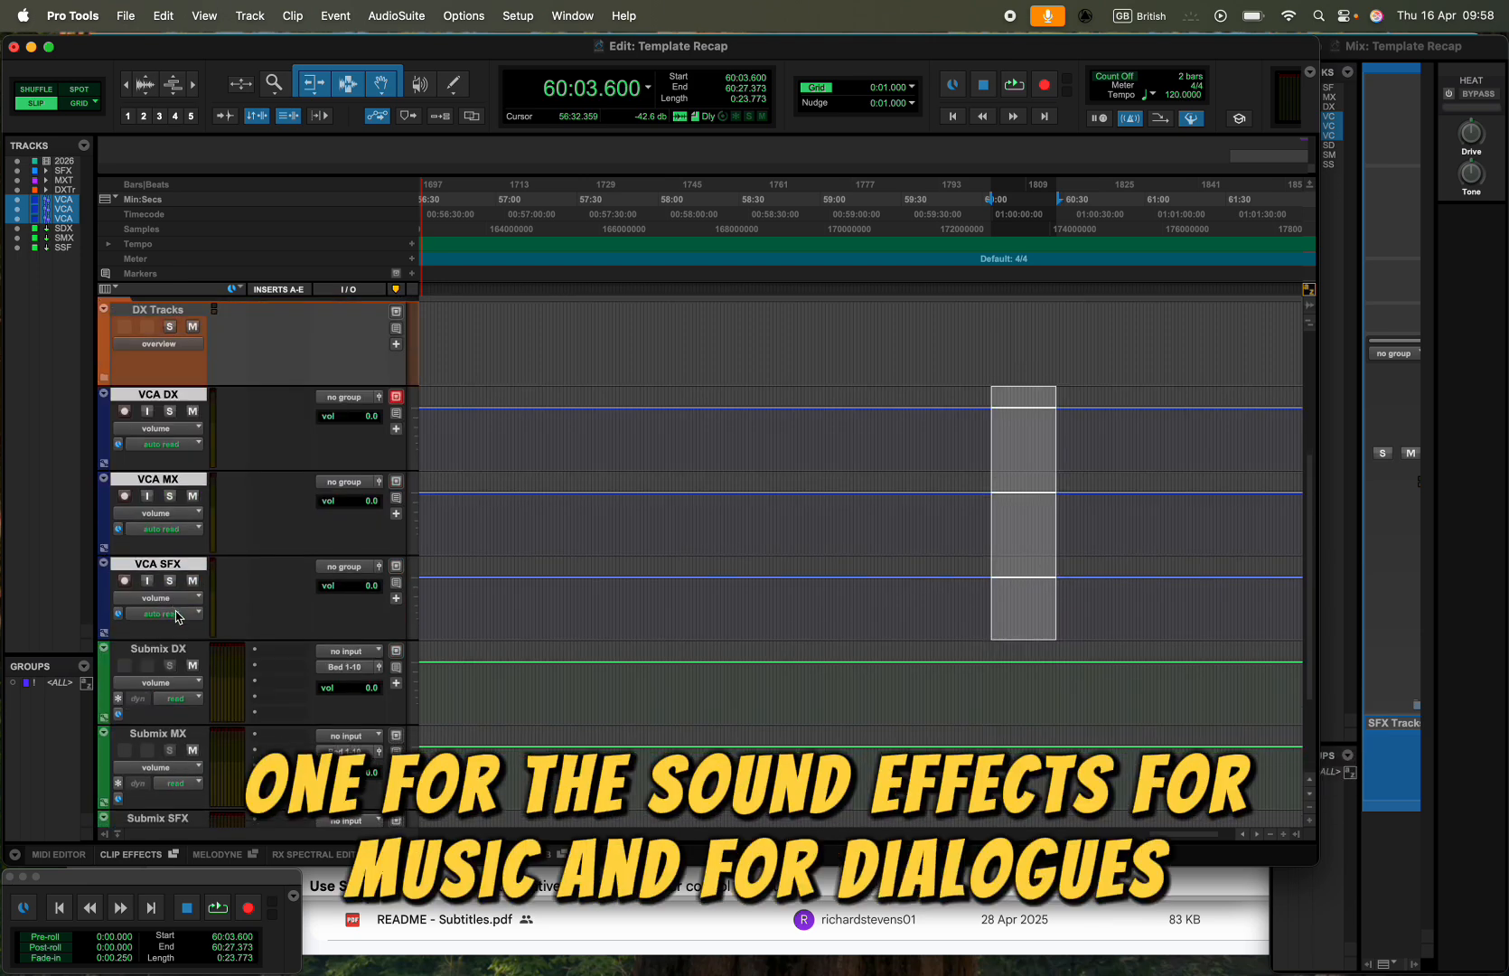
- In the I/O setup's busses, create three new 7.1.4 paths named SurroundBus
left_click(517, 16)
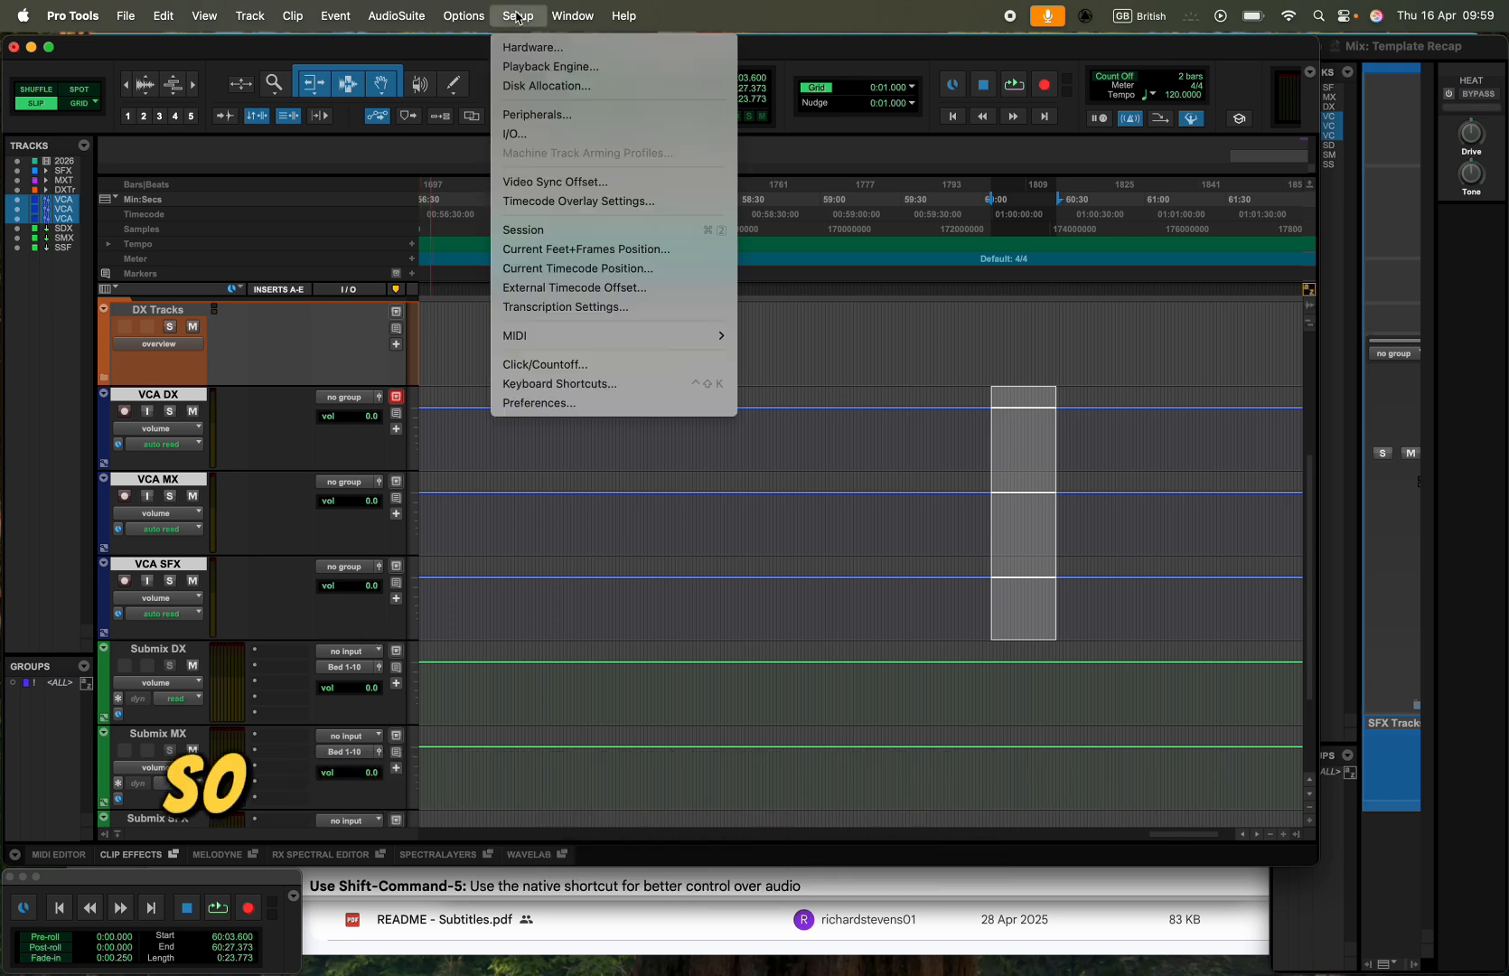
left_click(533, 134)
left_click(430, 186)
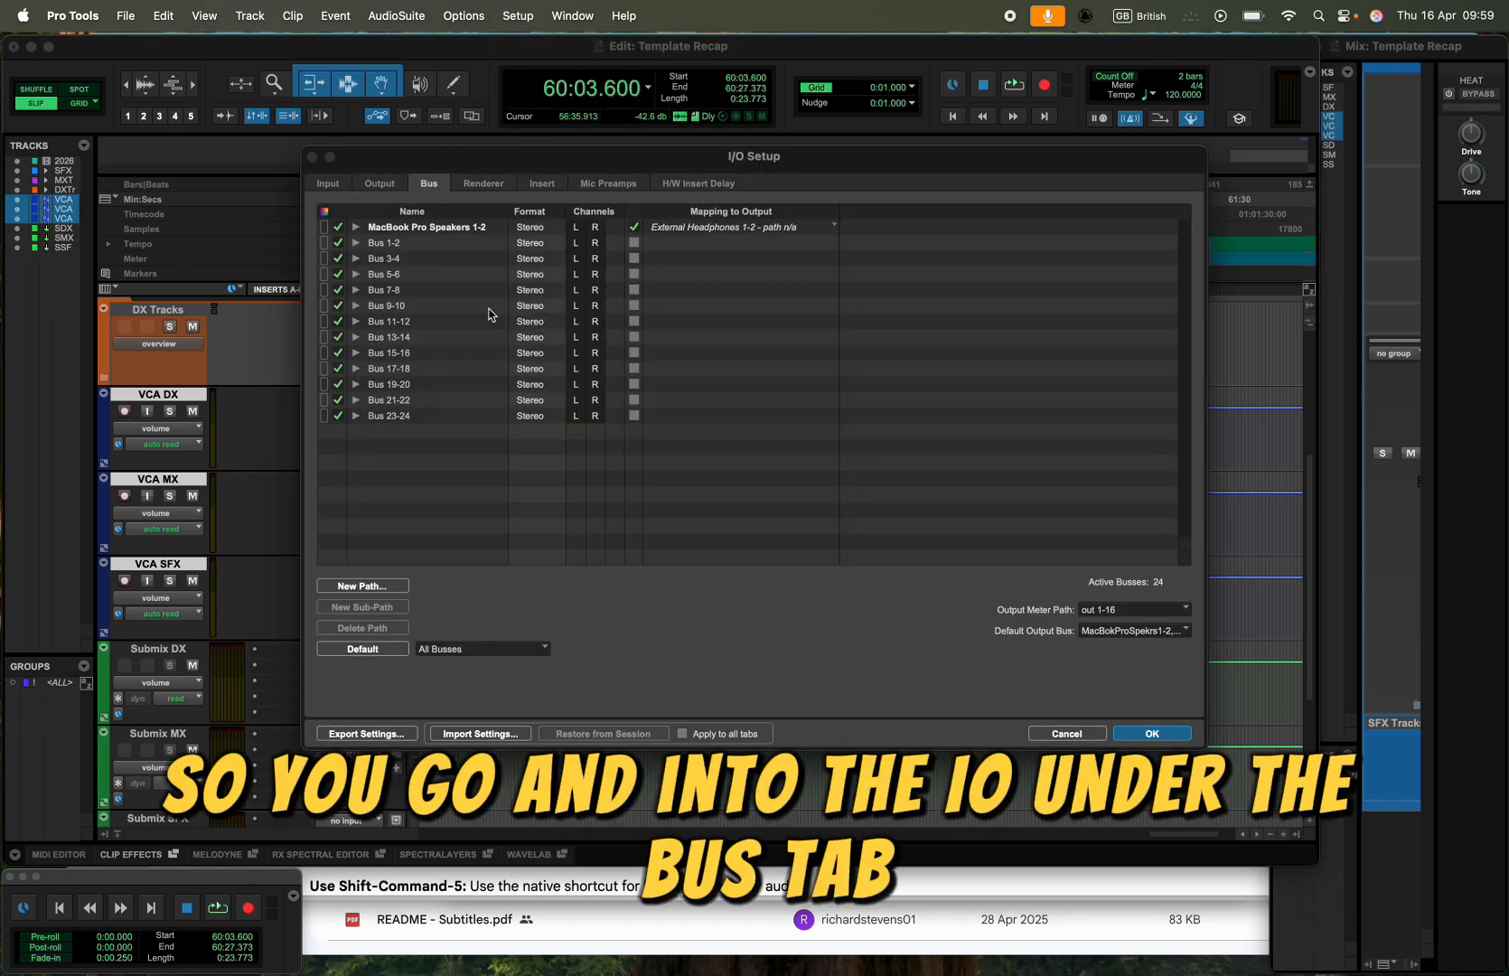
left_click(373, 592)
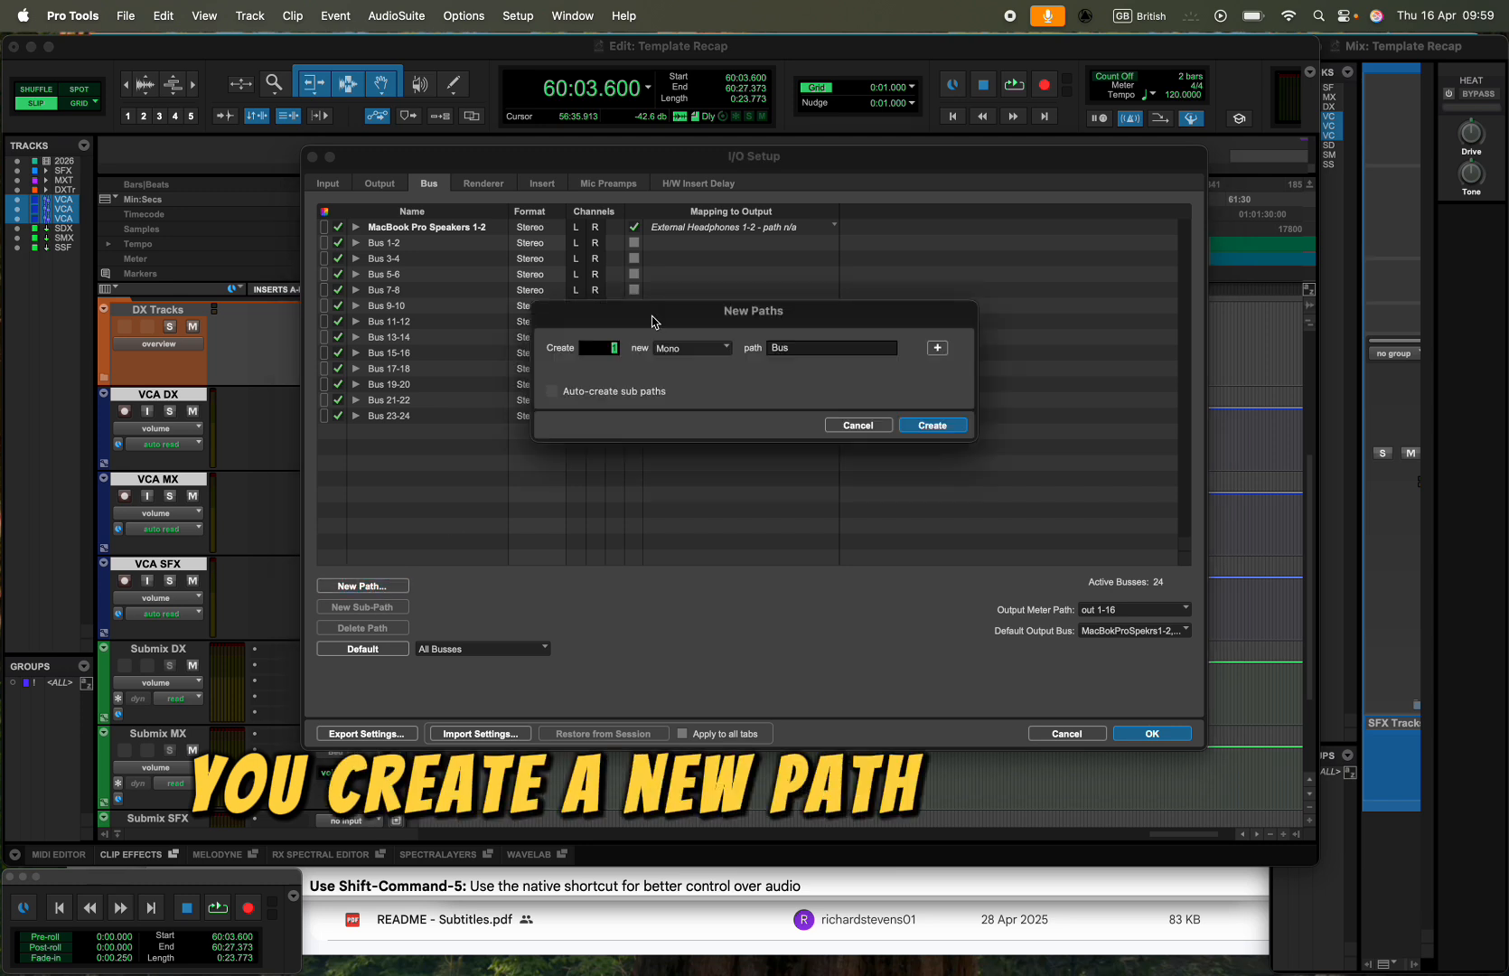
left_click(728, 345)
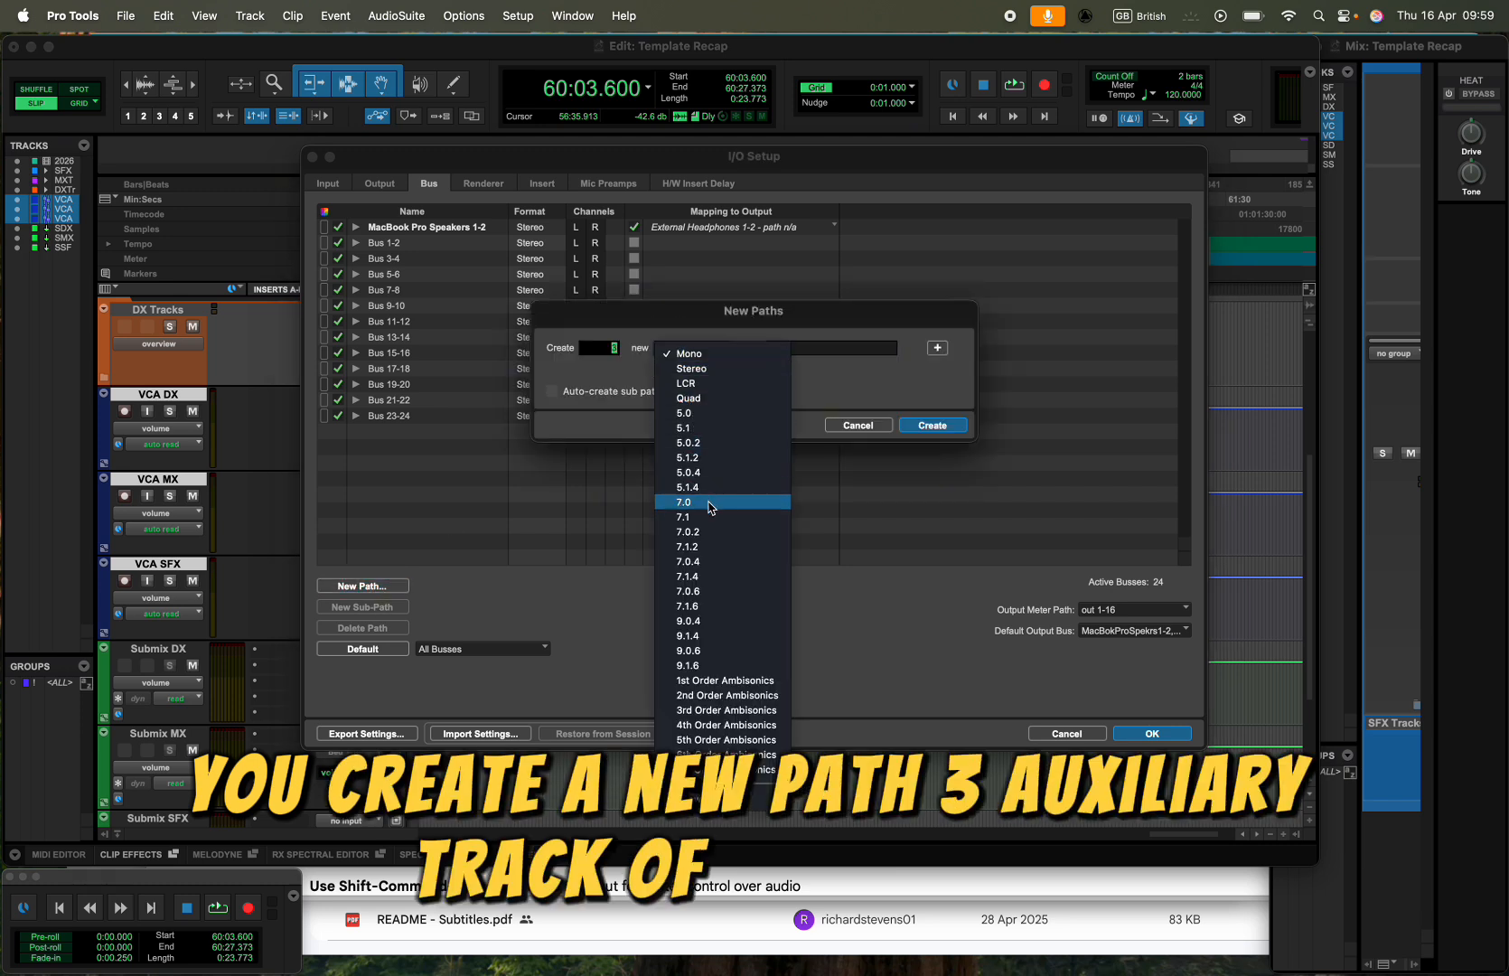
left_click(706, 576)
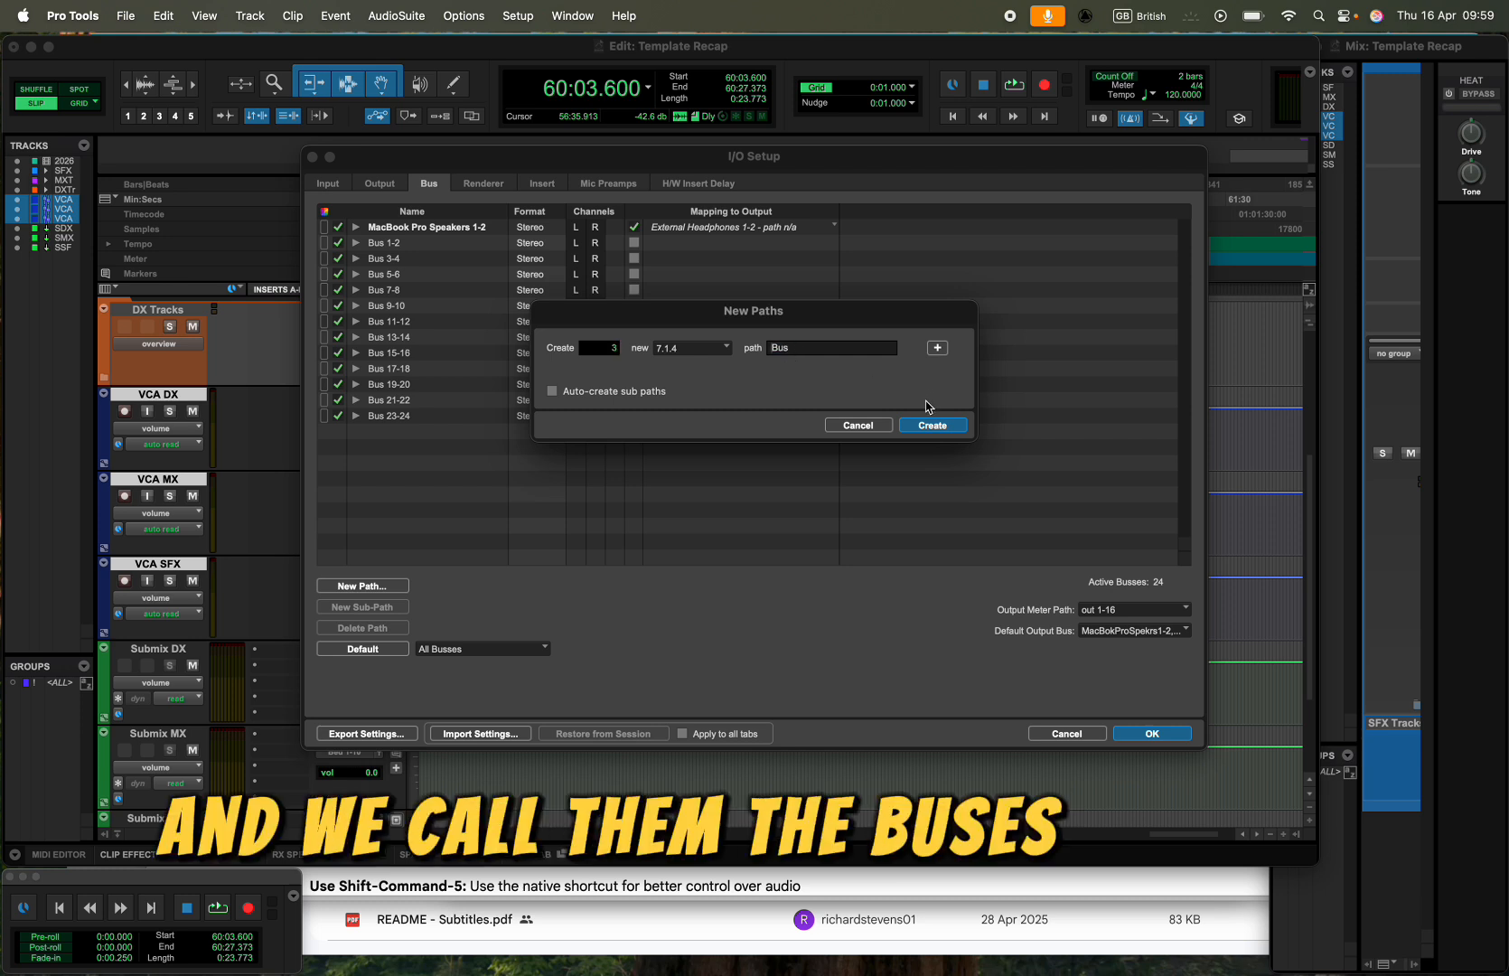
type("Sur")
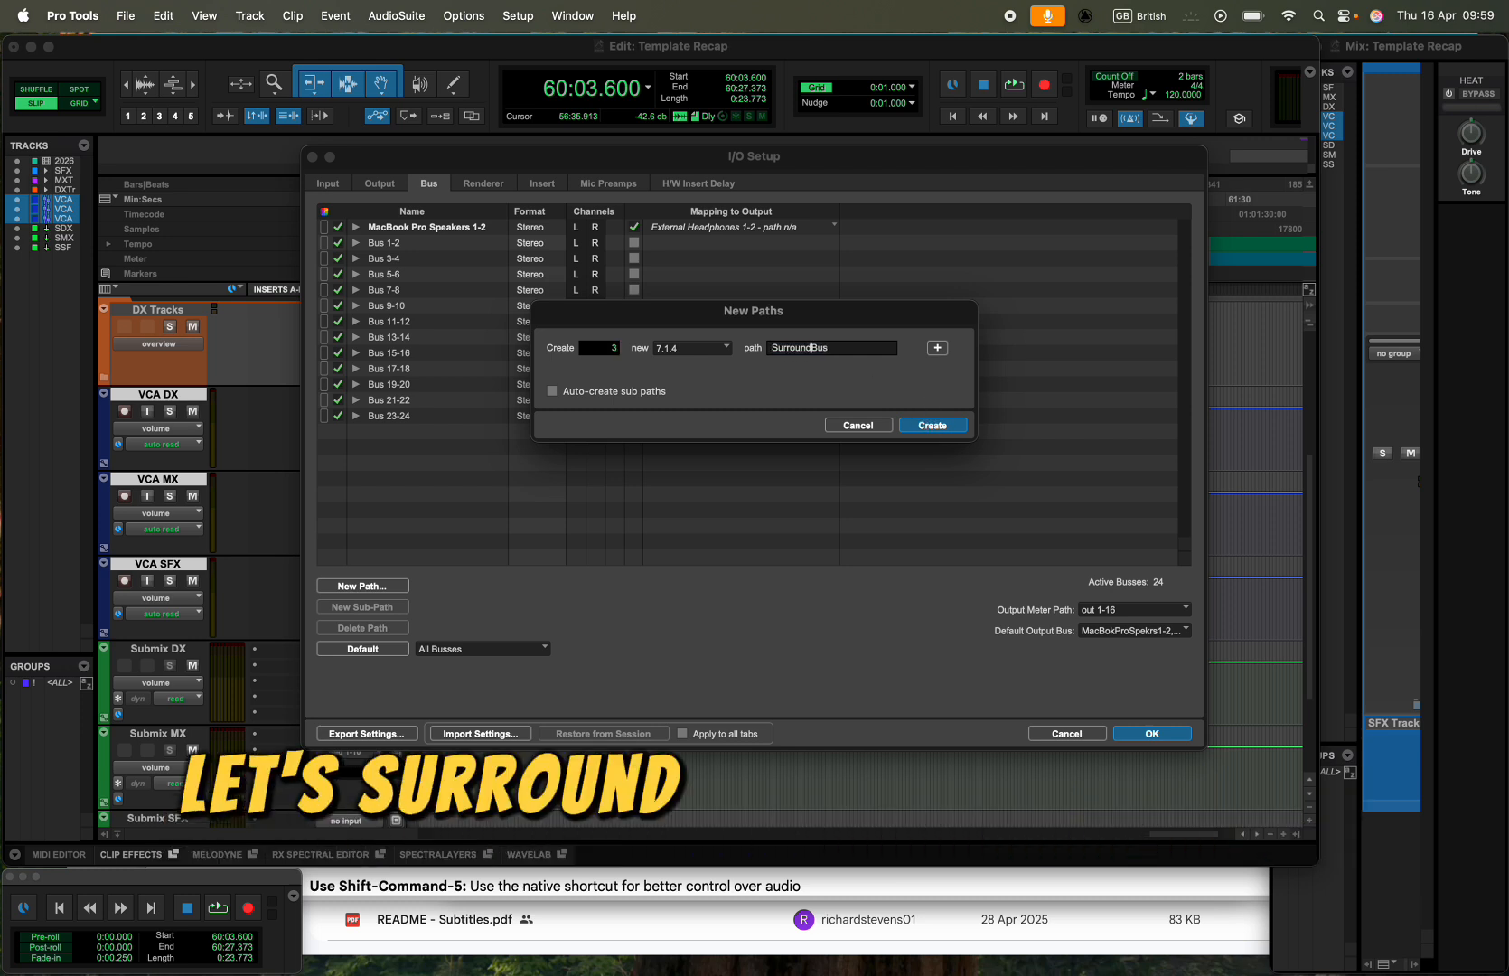
type("round")
left_click(945, 425)
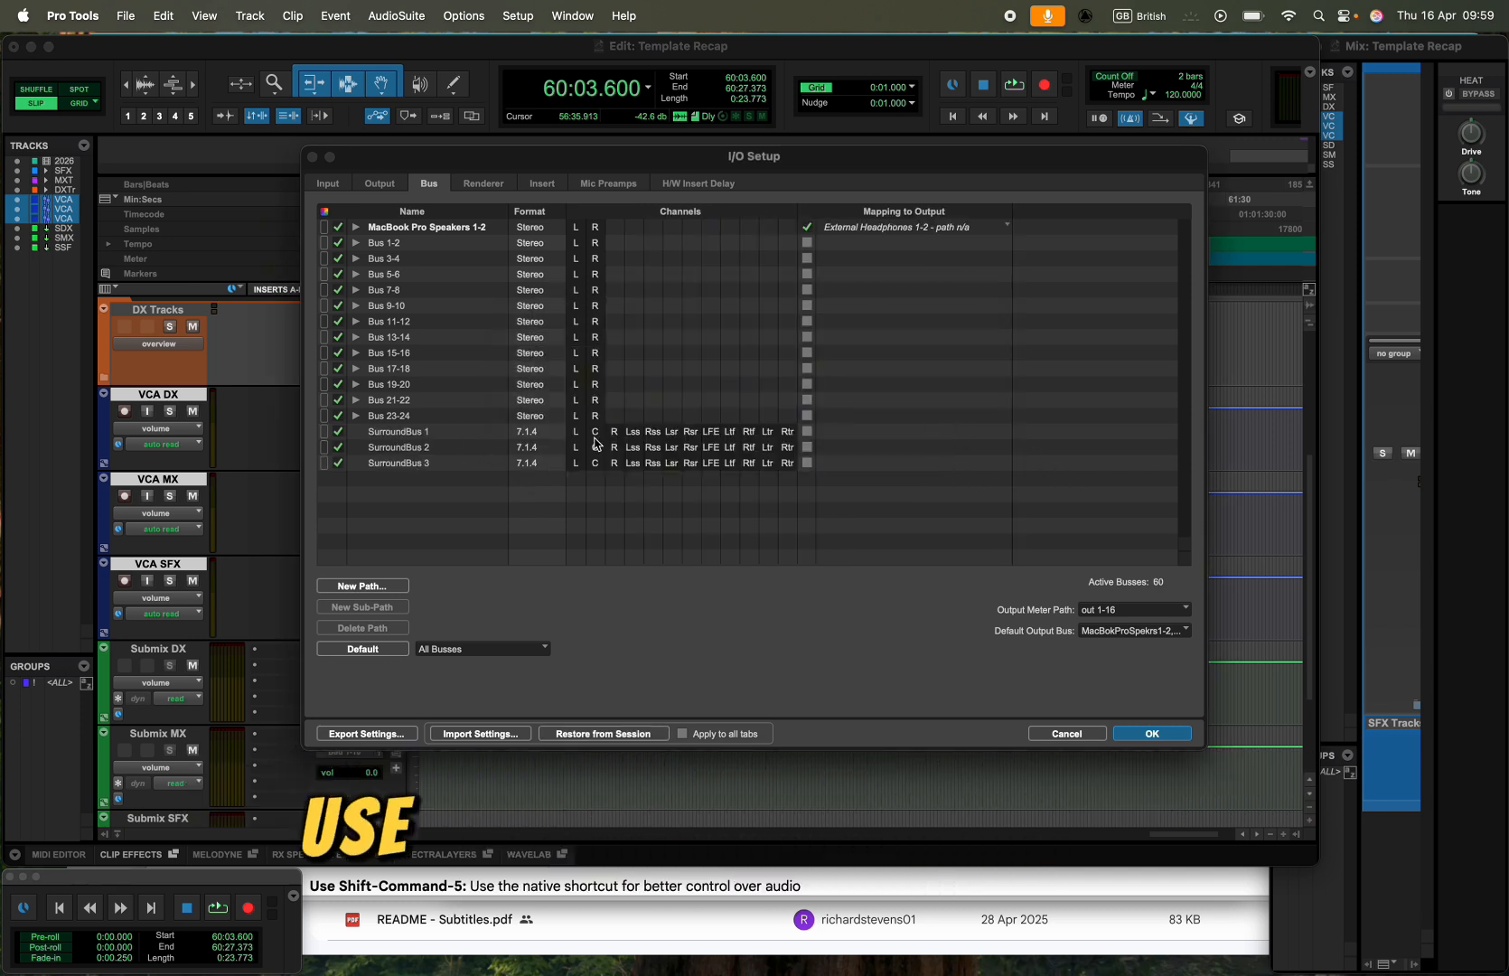
left_click(1153, 734)
- Expand the SFX Tracks folder and group tracks SFX 1 through SFX S 2 as "SFX Group", assigned to VCA SFX
scroll(903, 645, "down", 3)
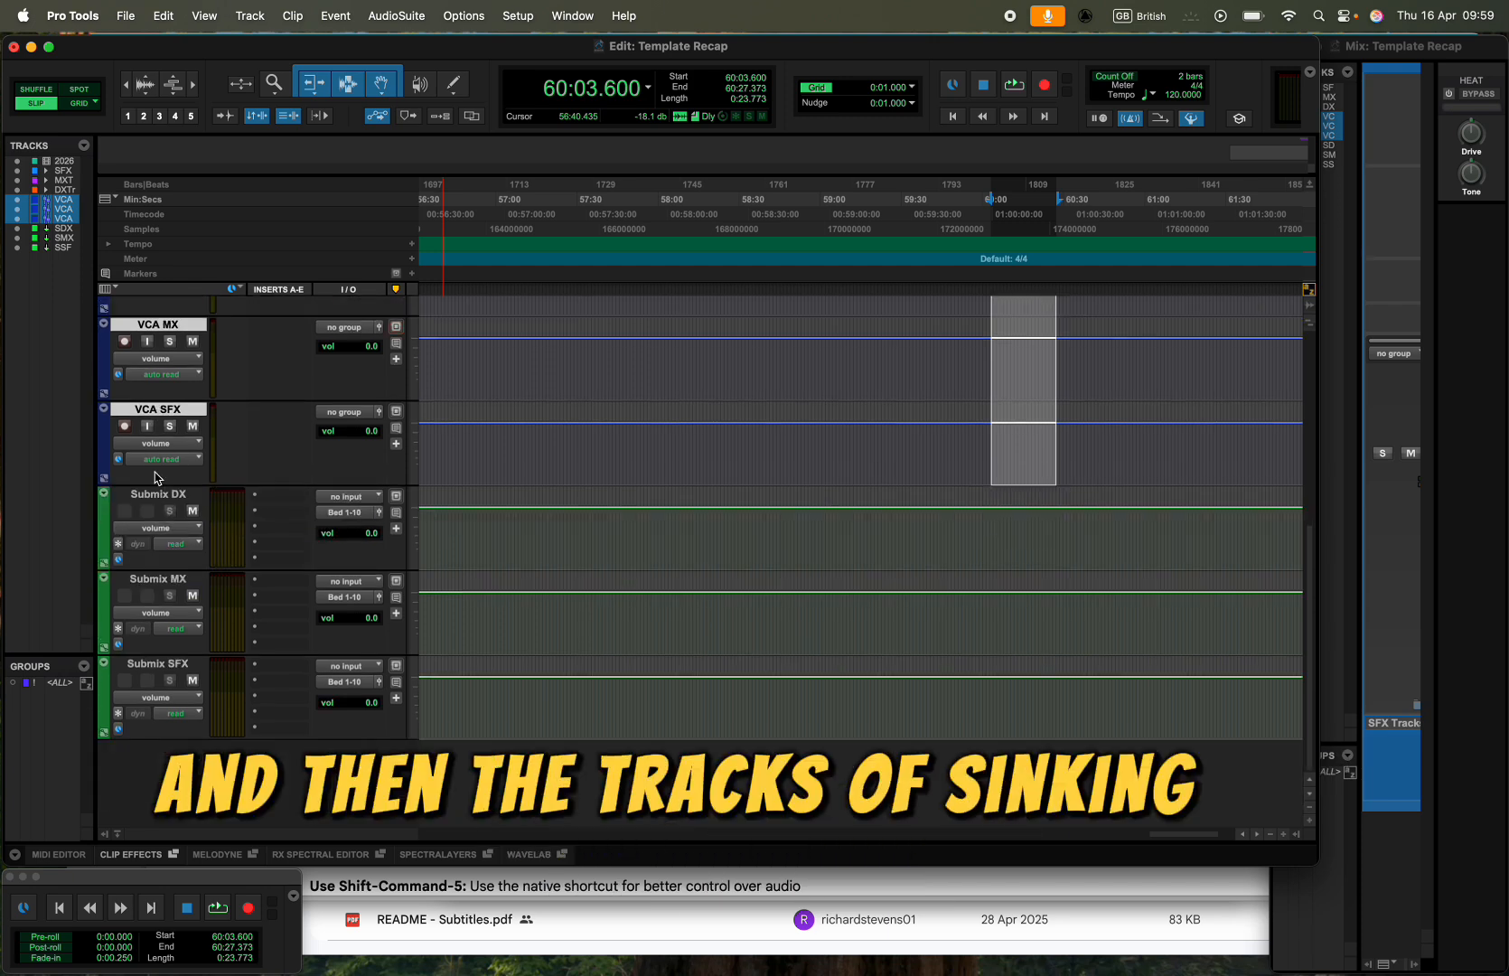
scroll(155, 476, "up", 5)
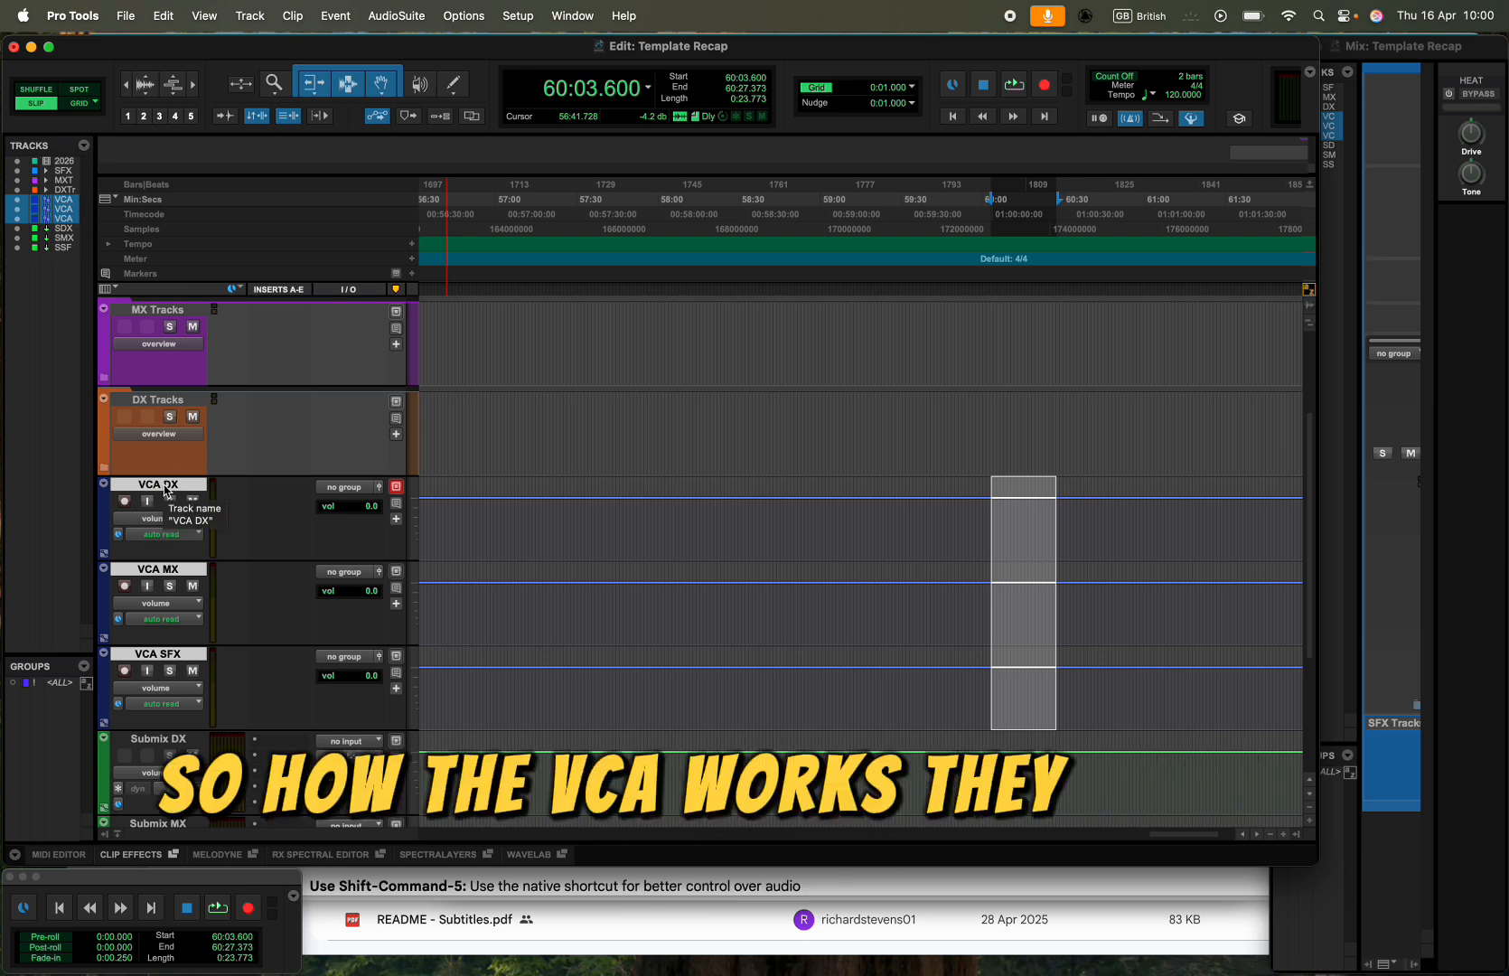
scroll(165, 490, "up", 3)
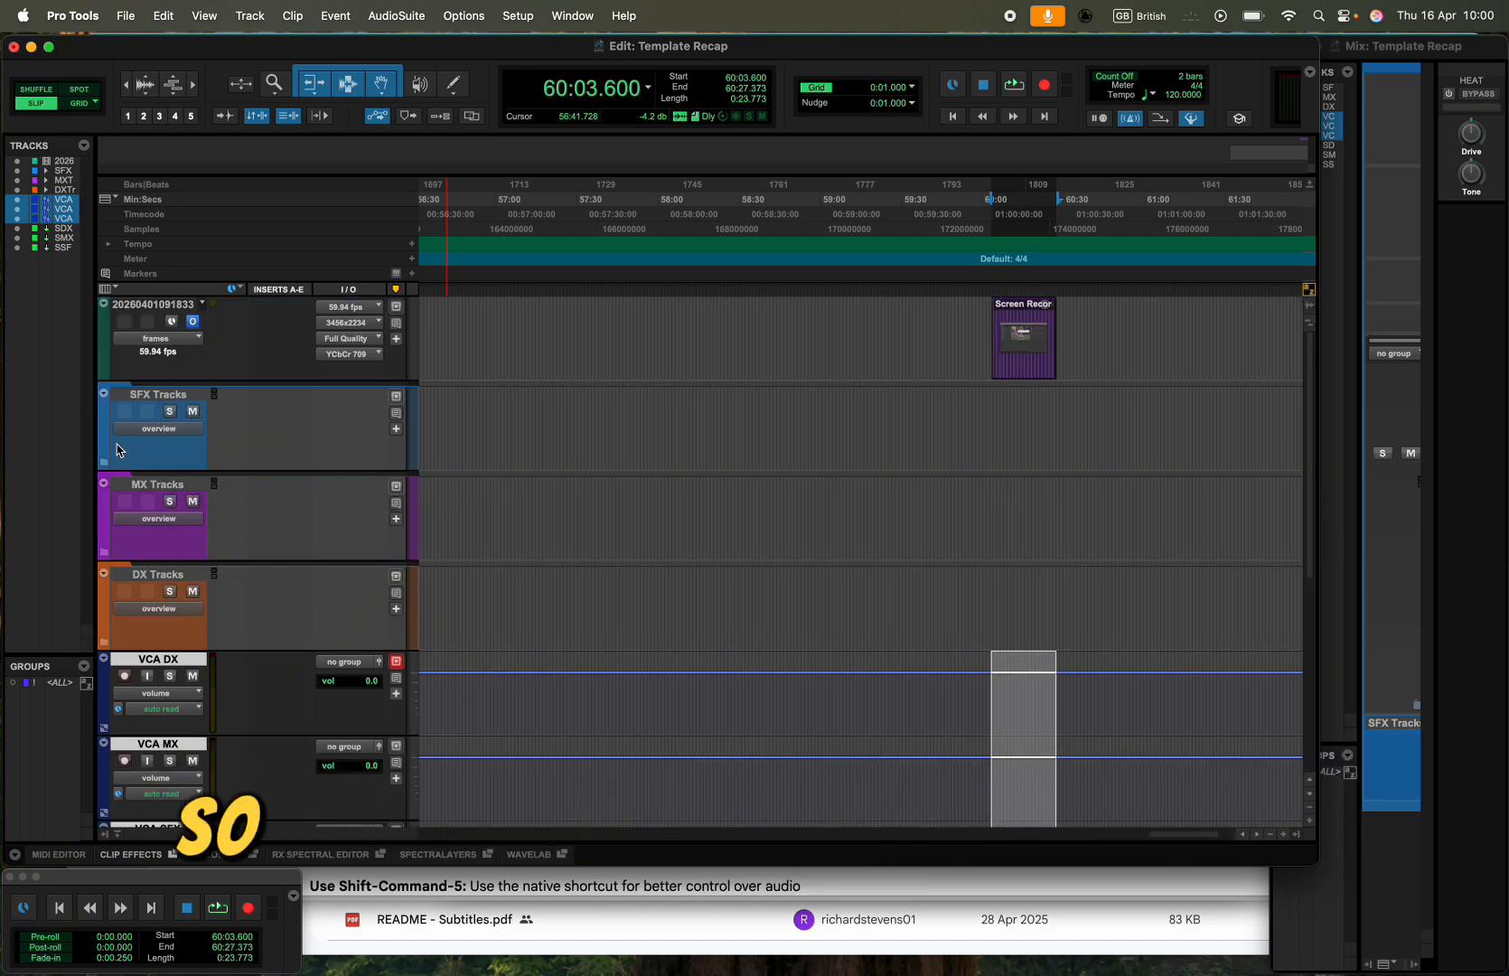
left_click(104, 460)
left_click(172, 477)
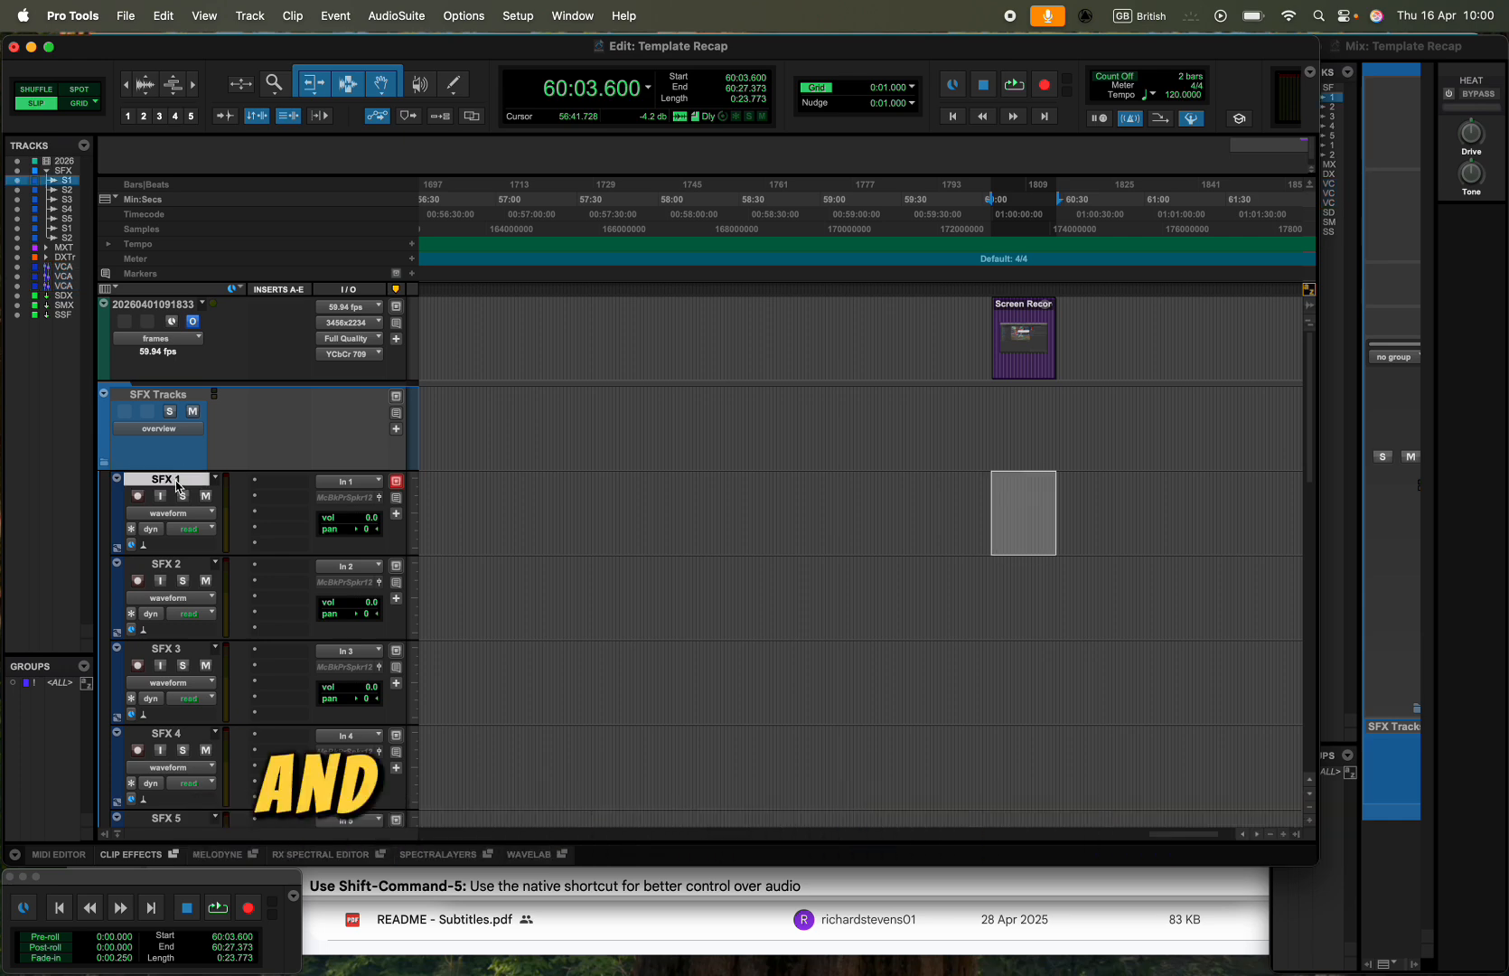
scroll(178, 487, "down", 7)
left_click(173, 560, "shift")
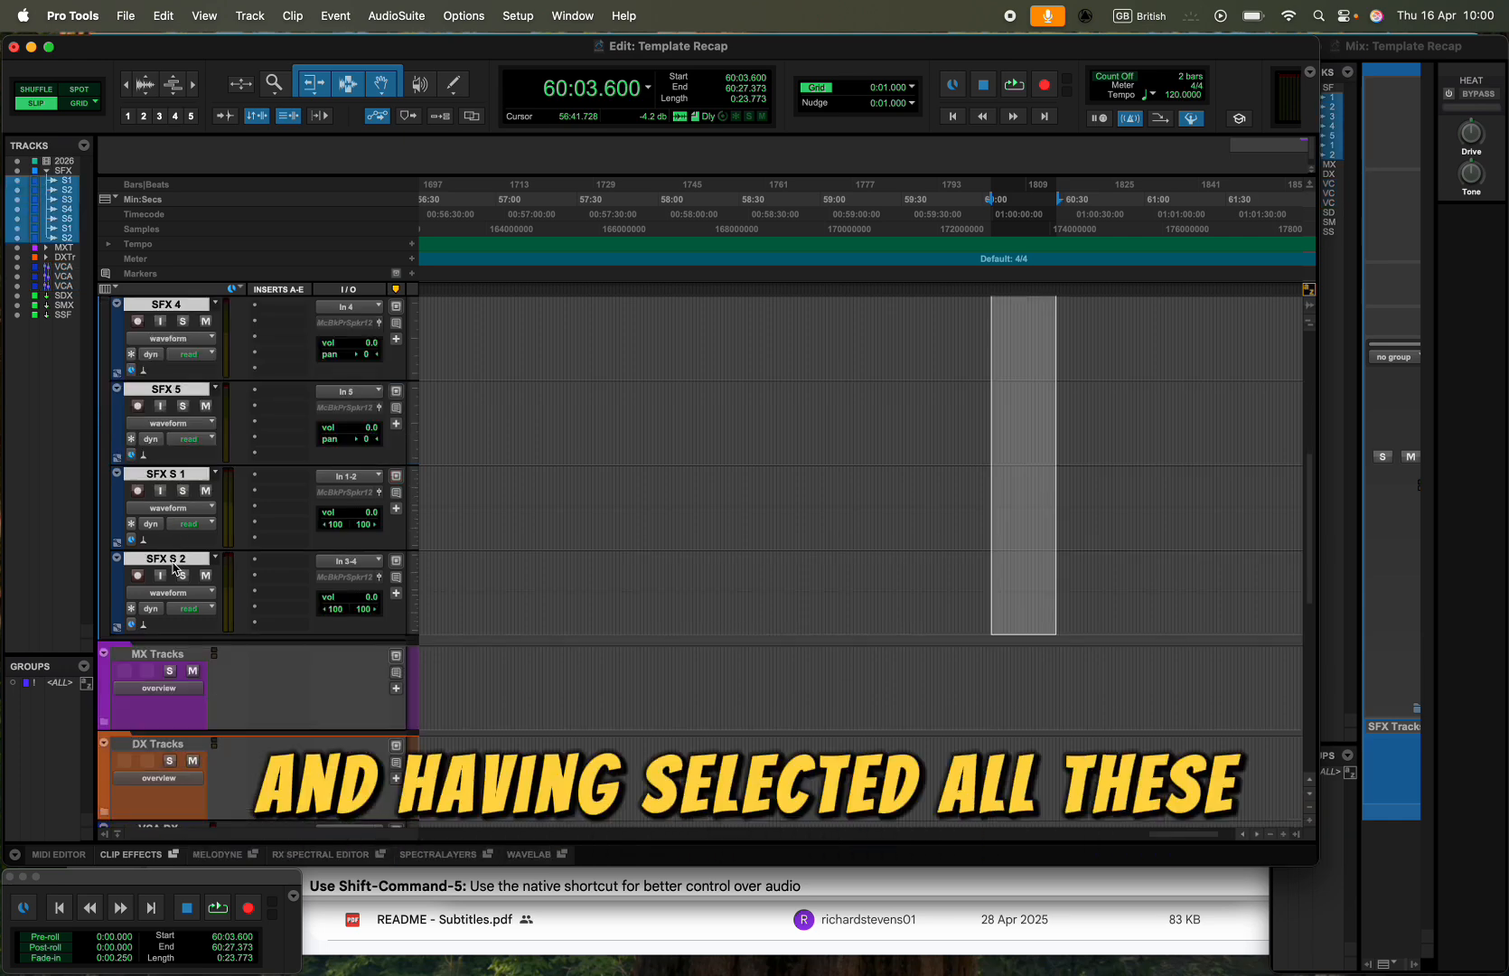
key("super+g")
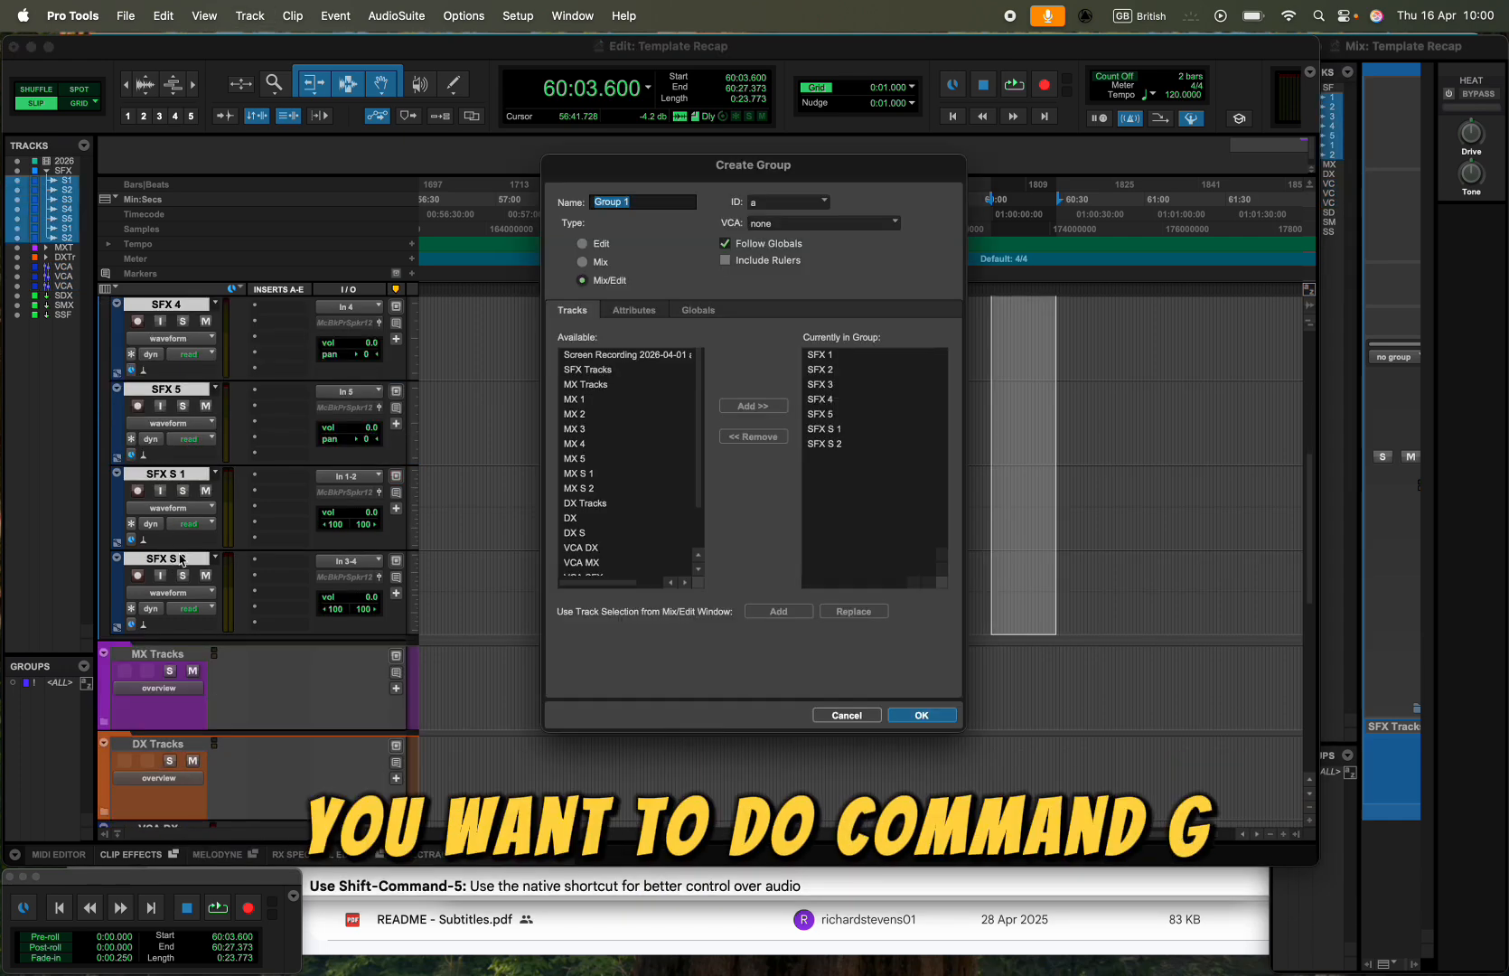
type("S")
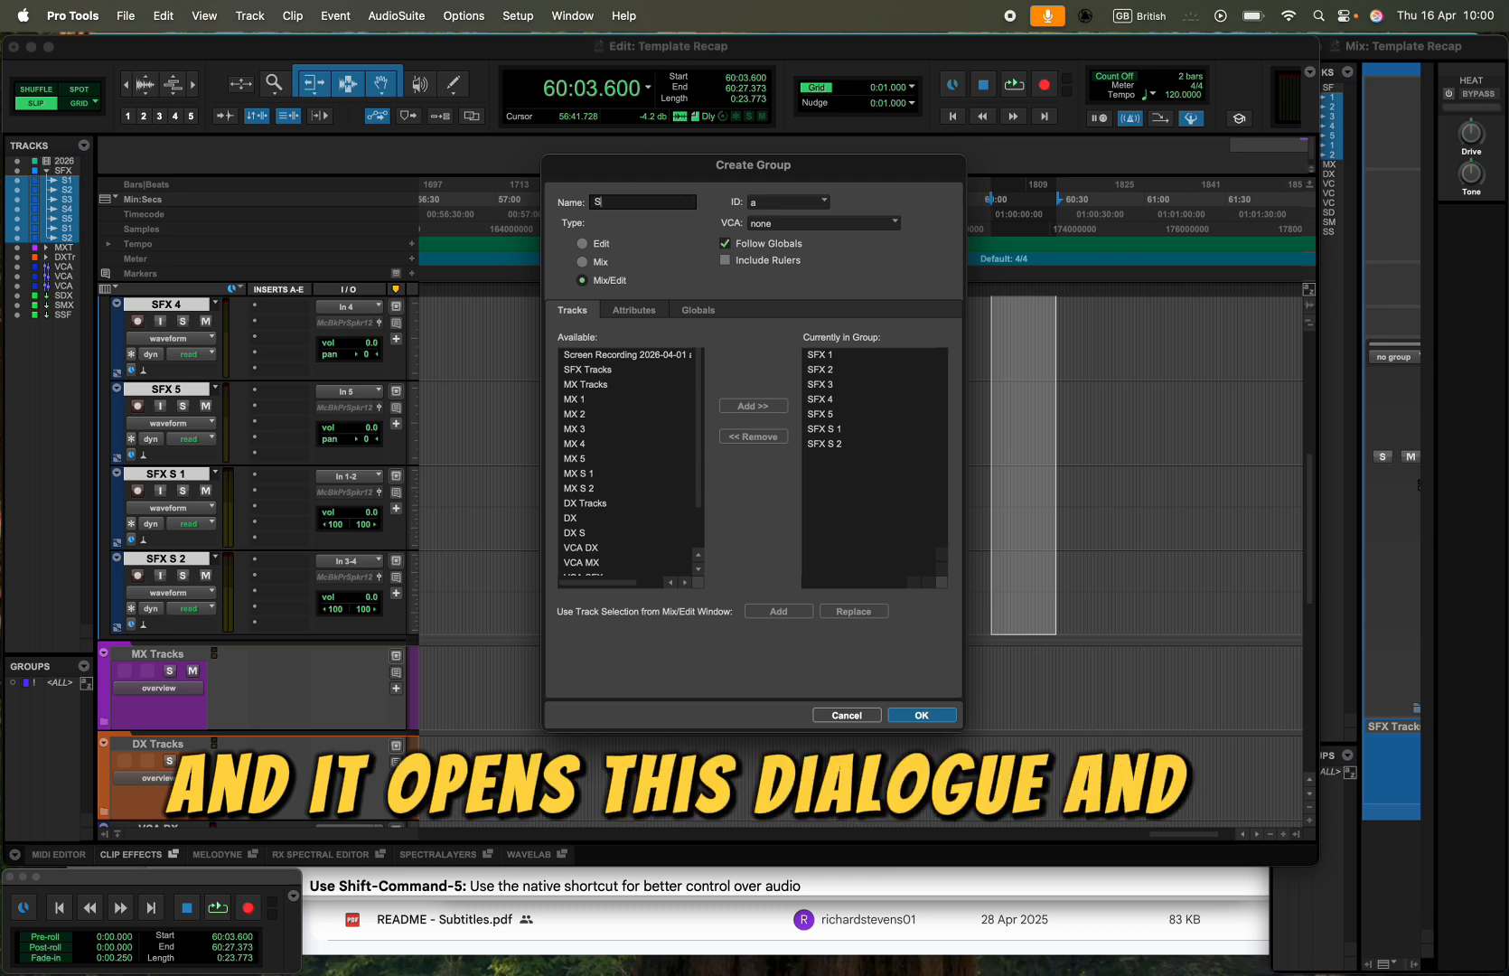
type("FX Group")
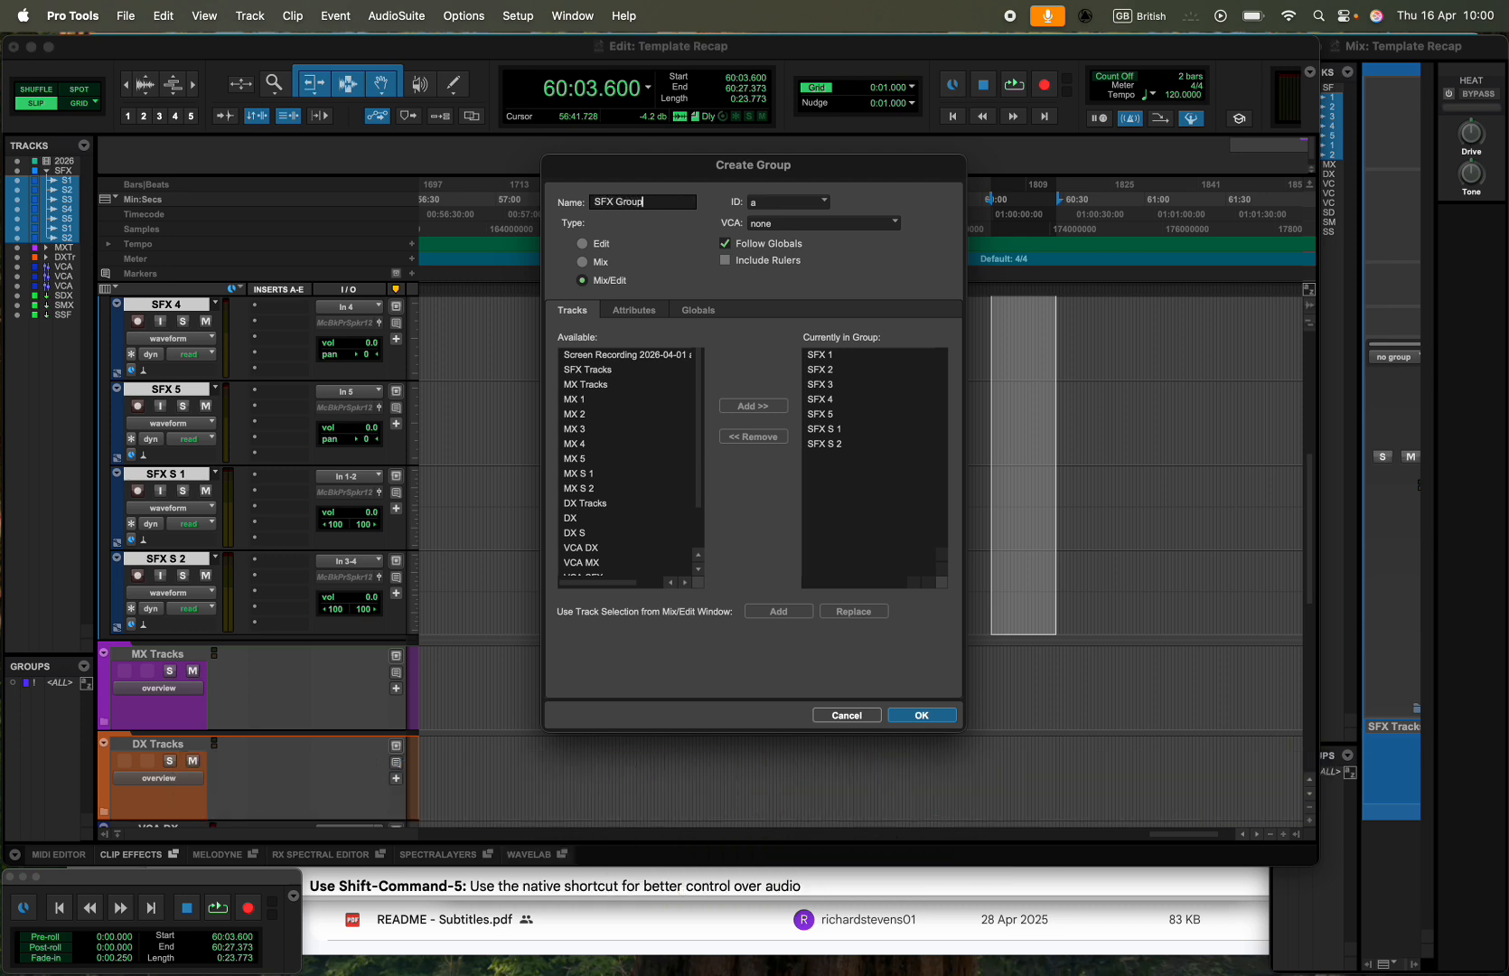
left_click(784, 228)
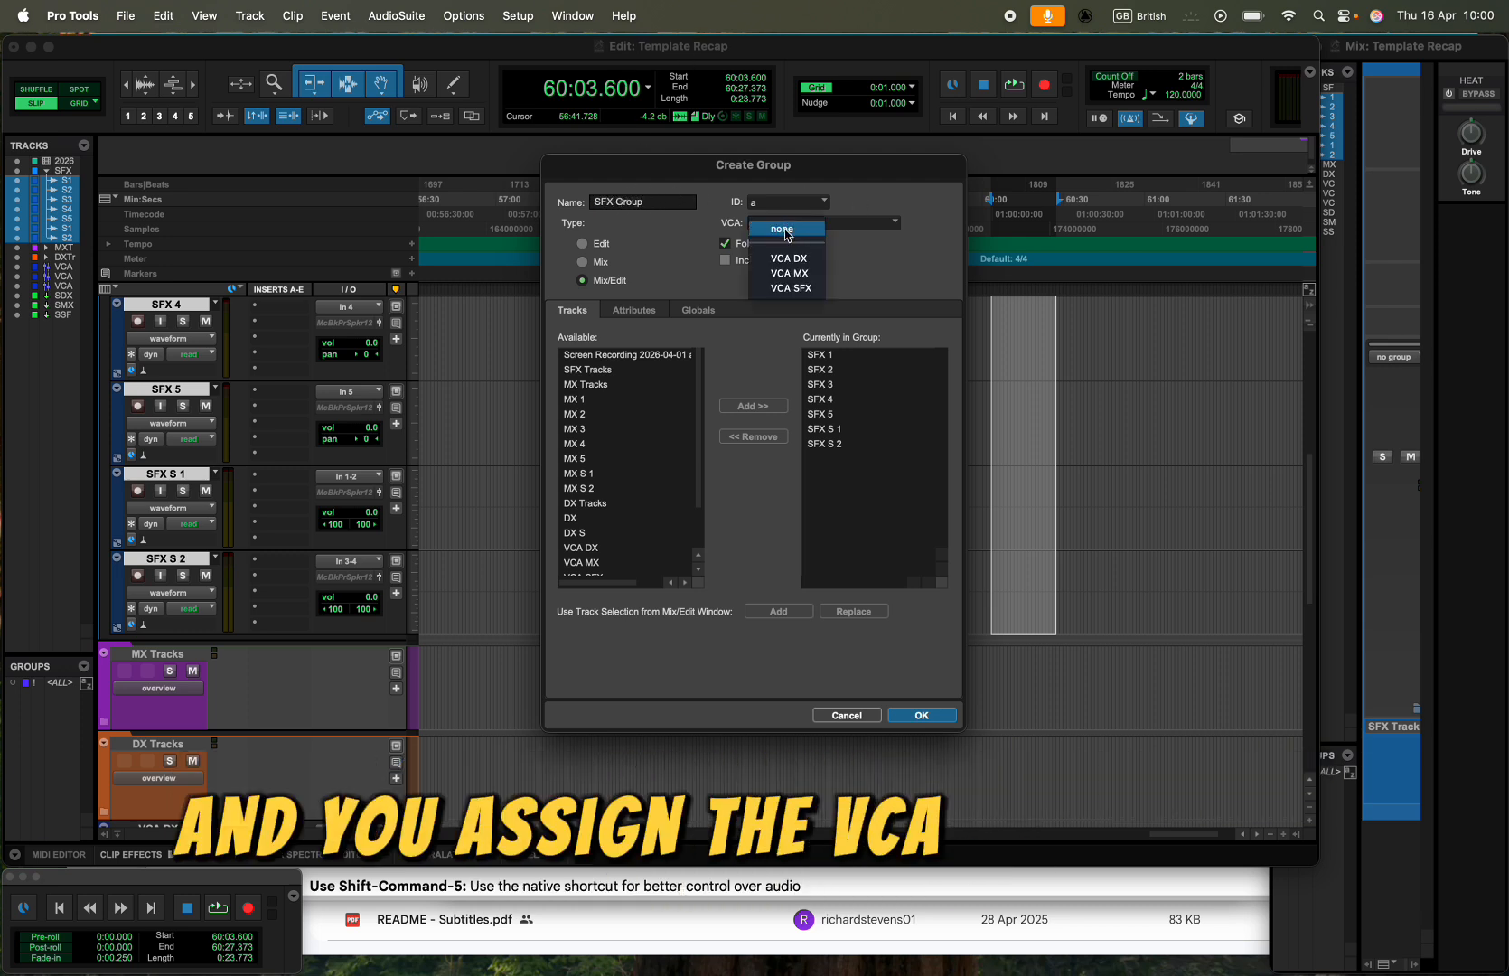
left_click(809, 288)
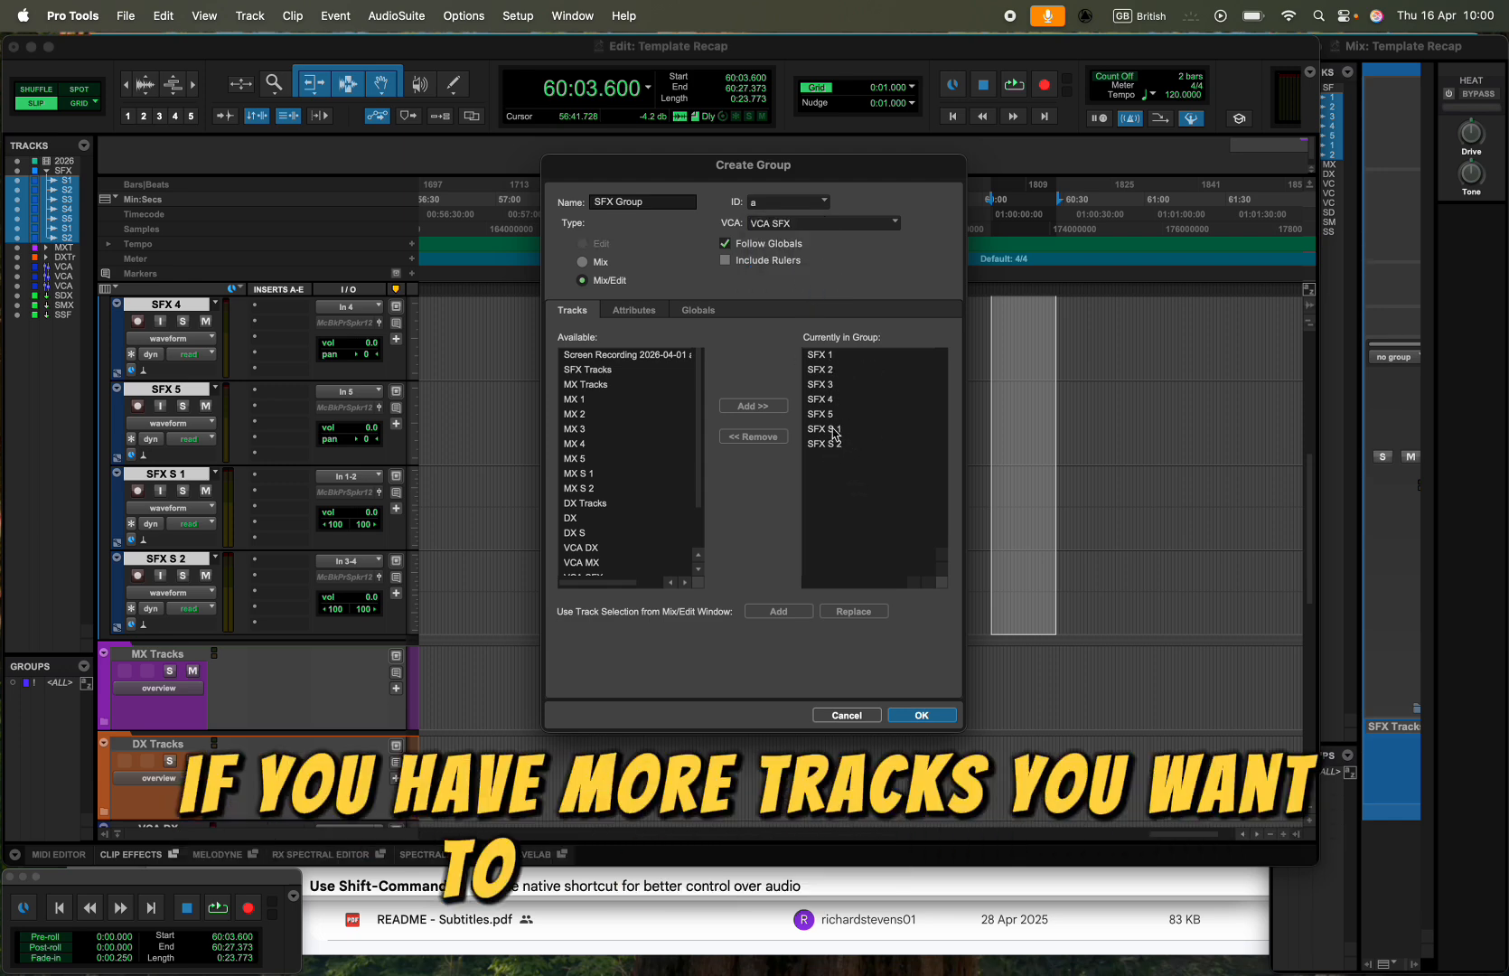
left_click(920, 715)
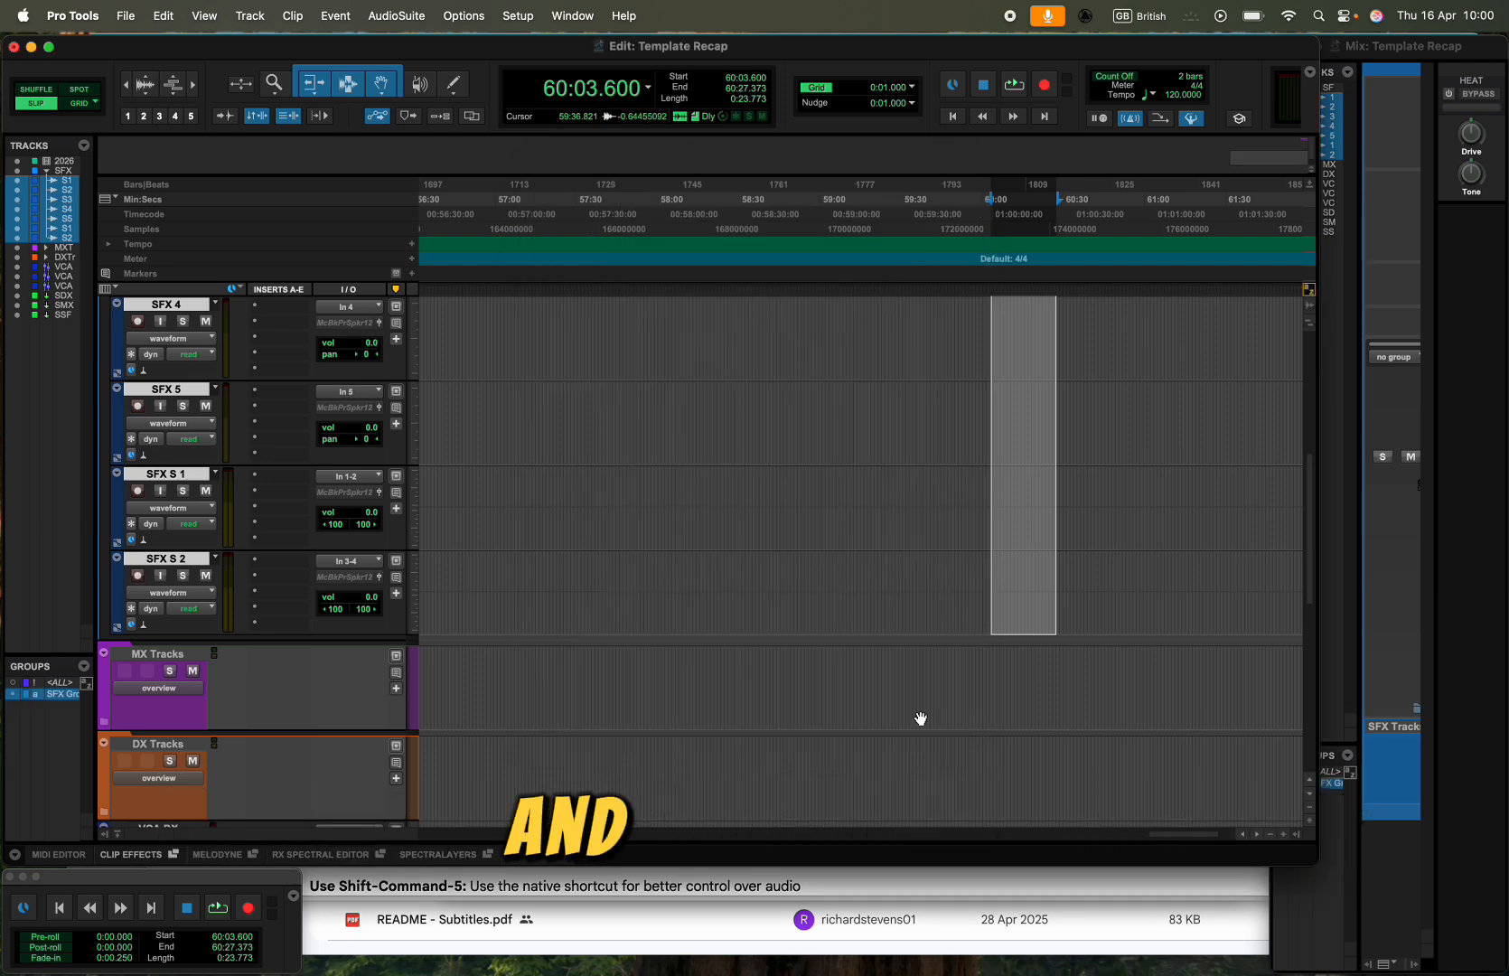
- Deactivate the SFX Group and collapse the SFX Tracks folder
right_click(61, 698)
left_click(17, 725)
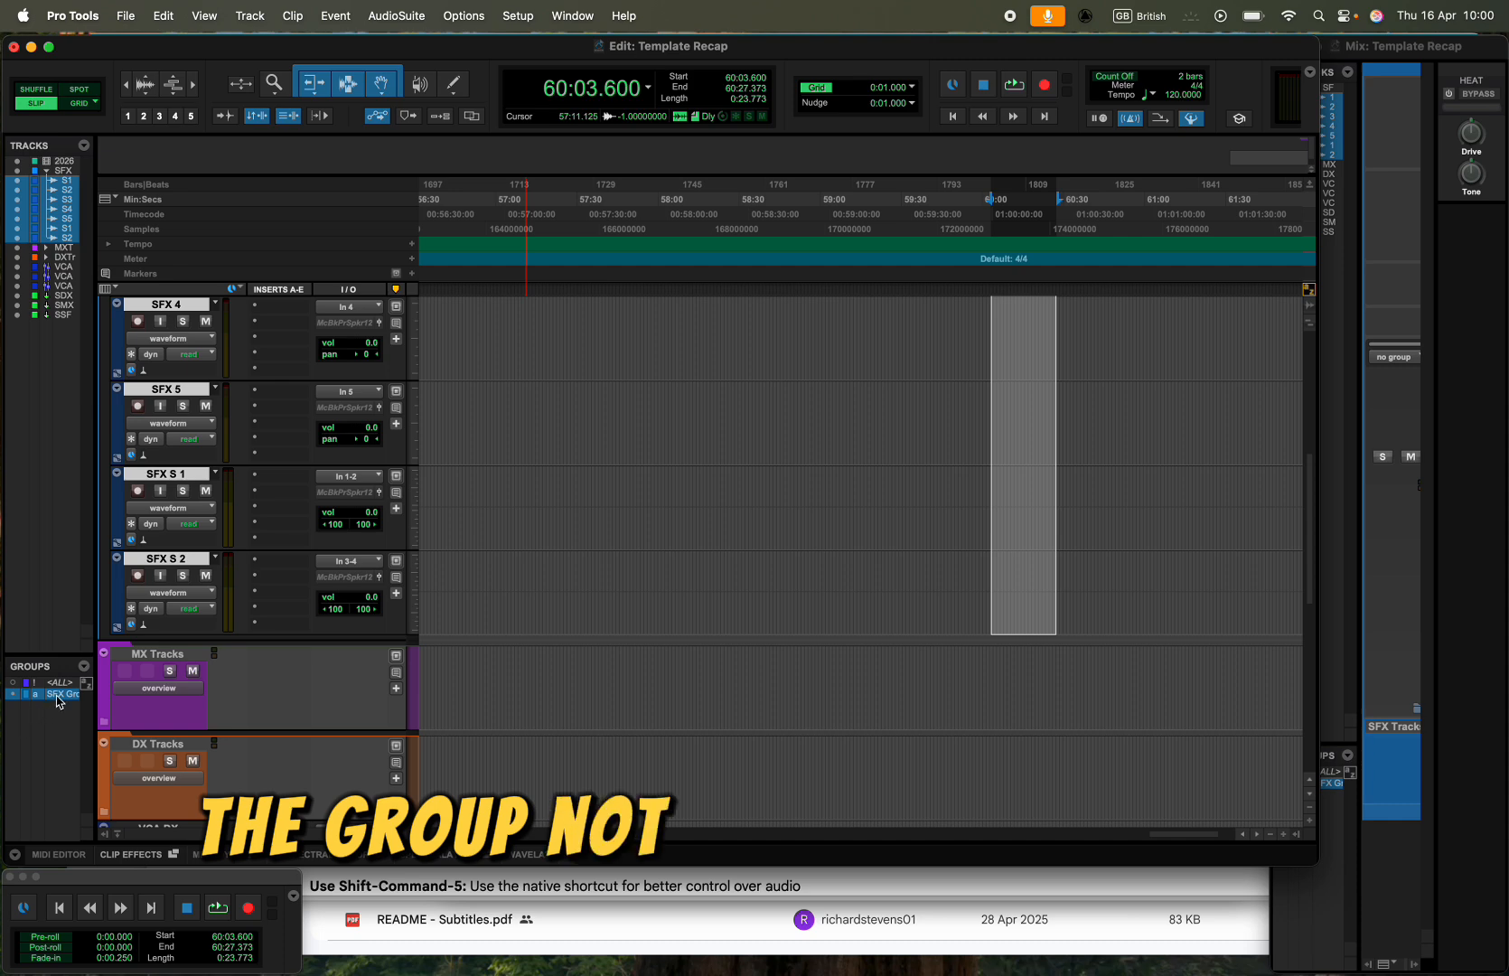
left_click(58, 696)
left_click(58, 695)
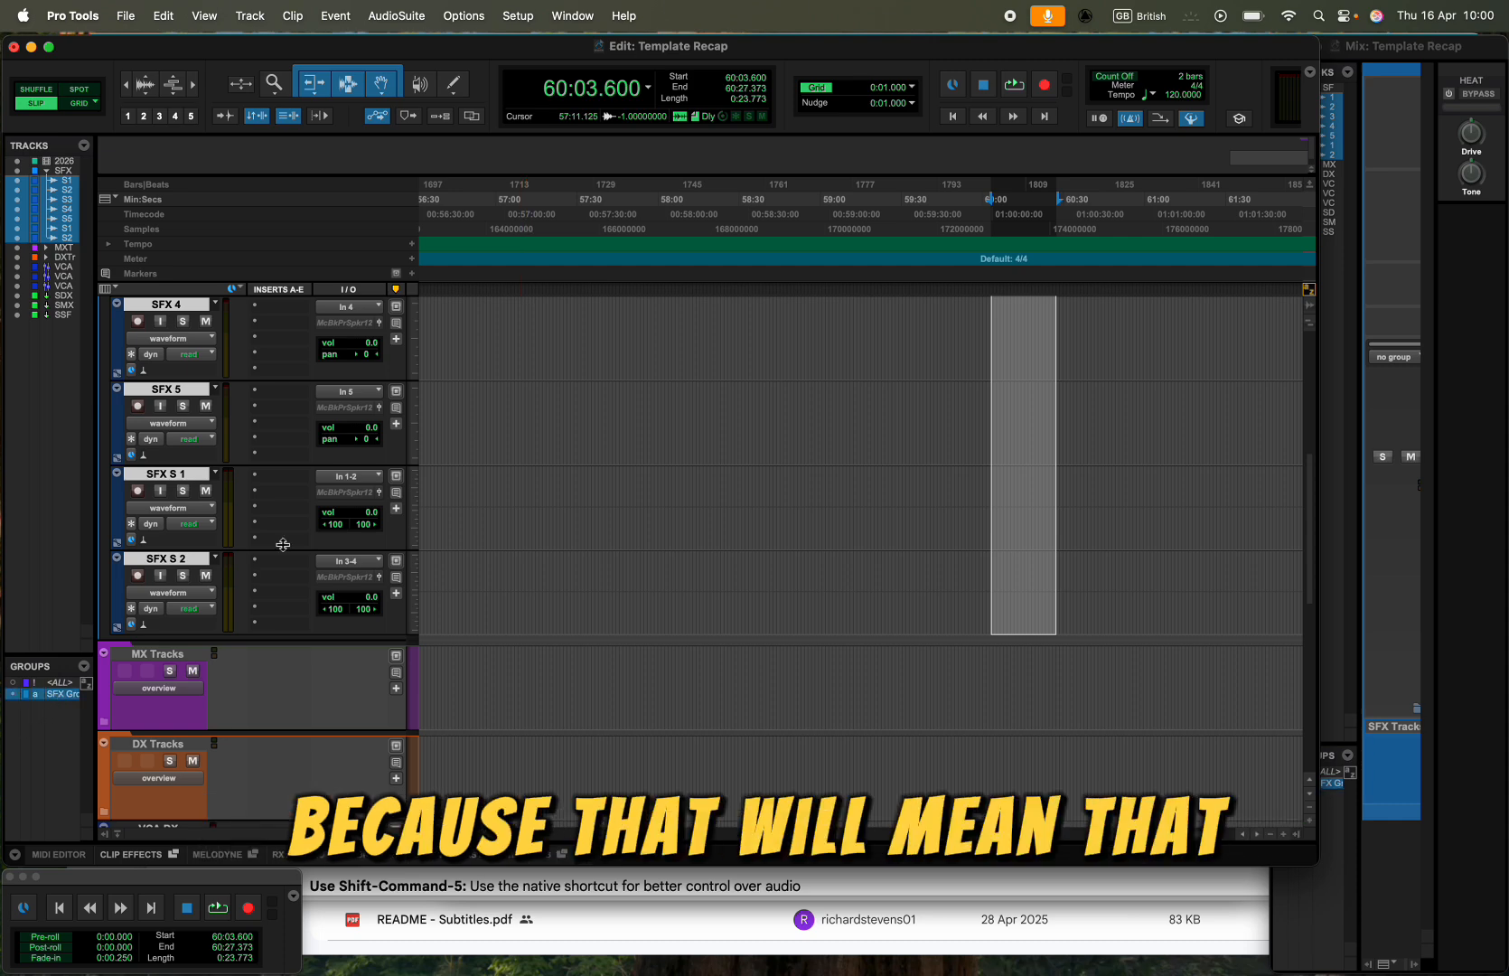
left_click_drag(375, 434, 376, 431)
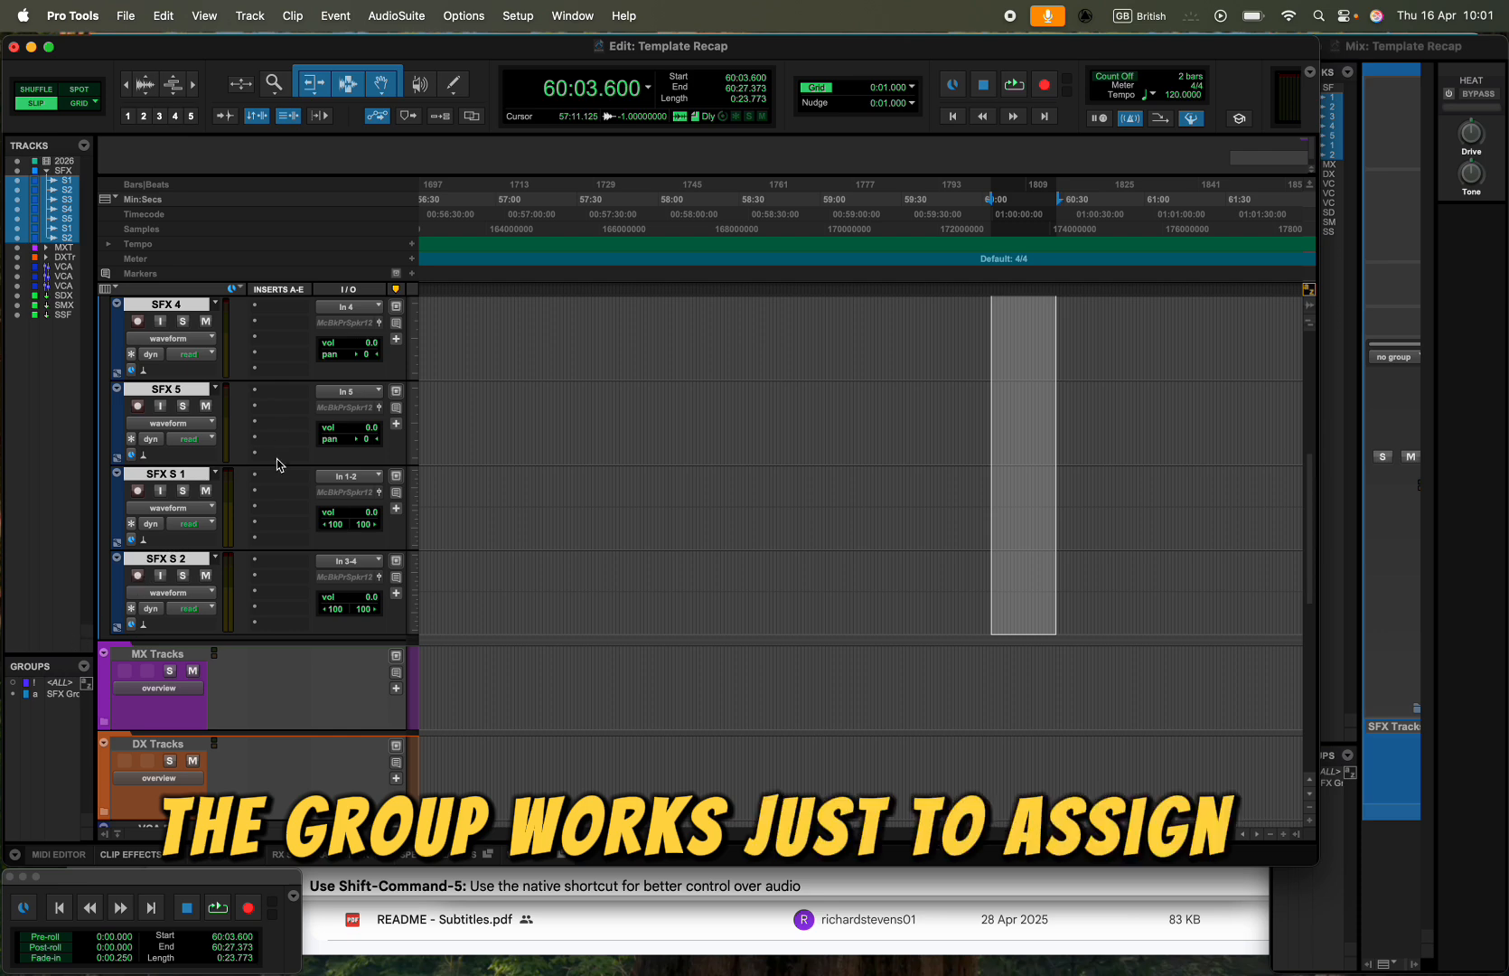
scroll(279, 465, "up", 5)
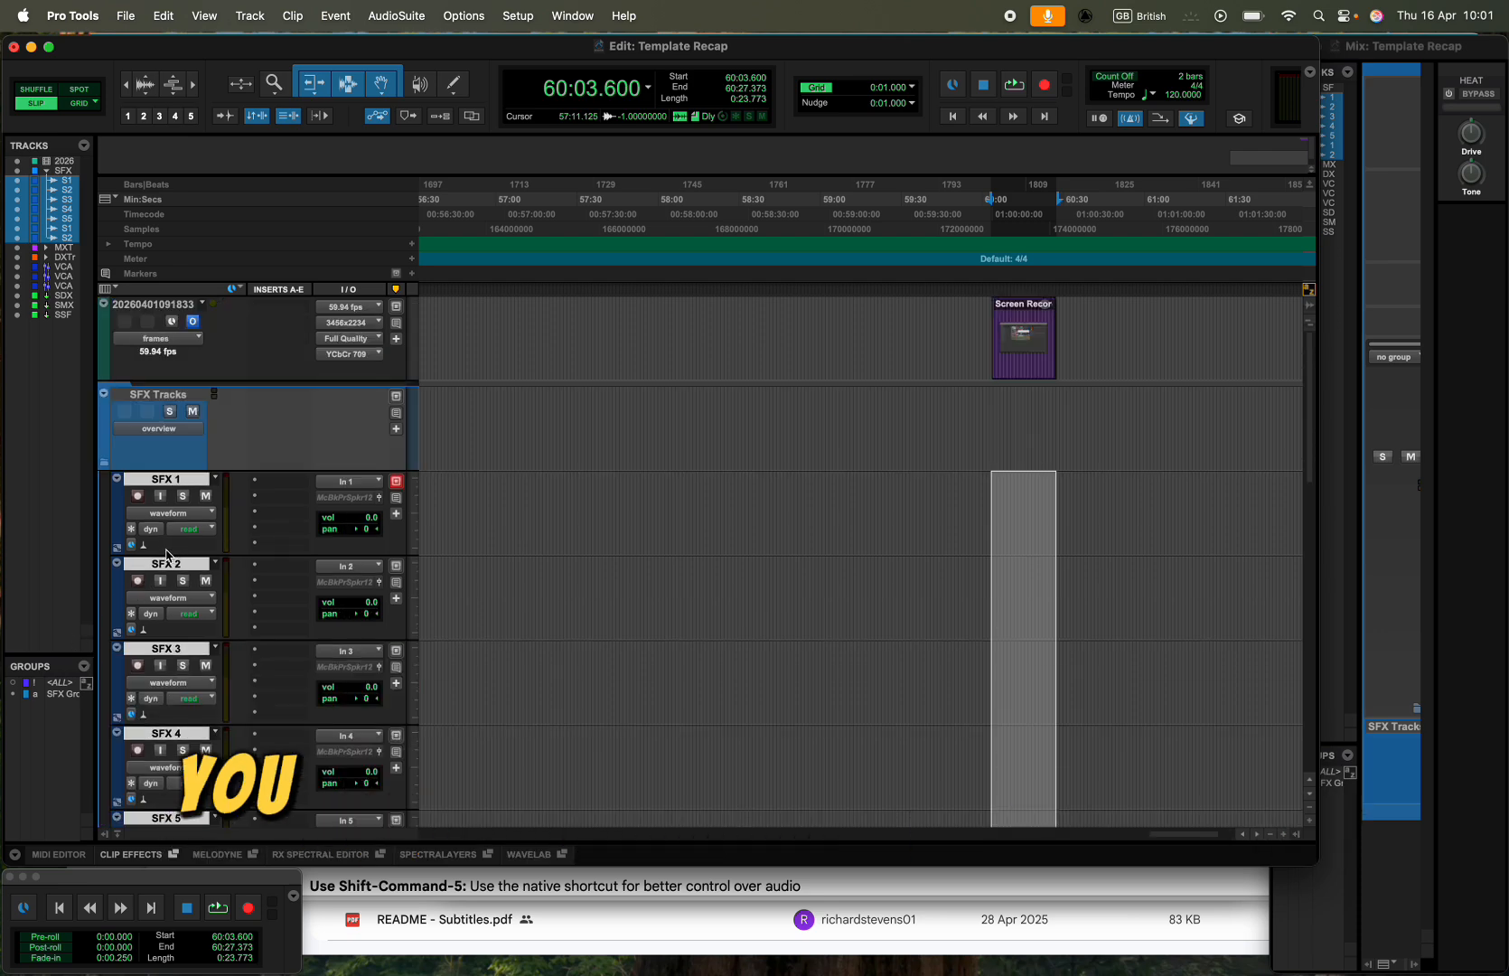
left_click(105, 463)
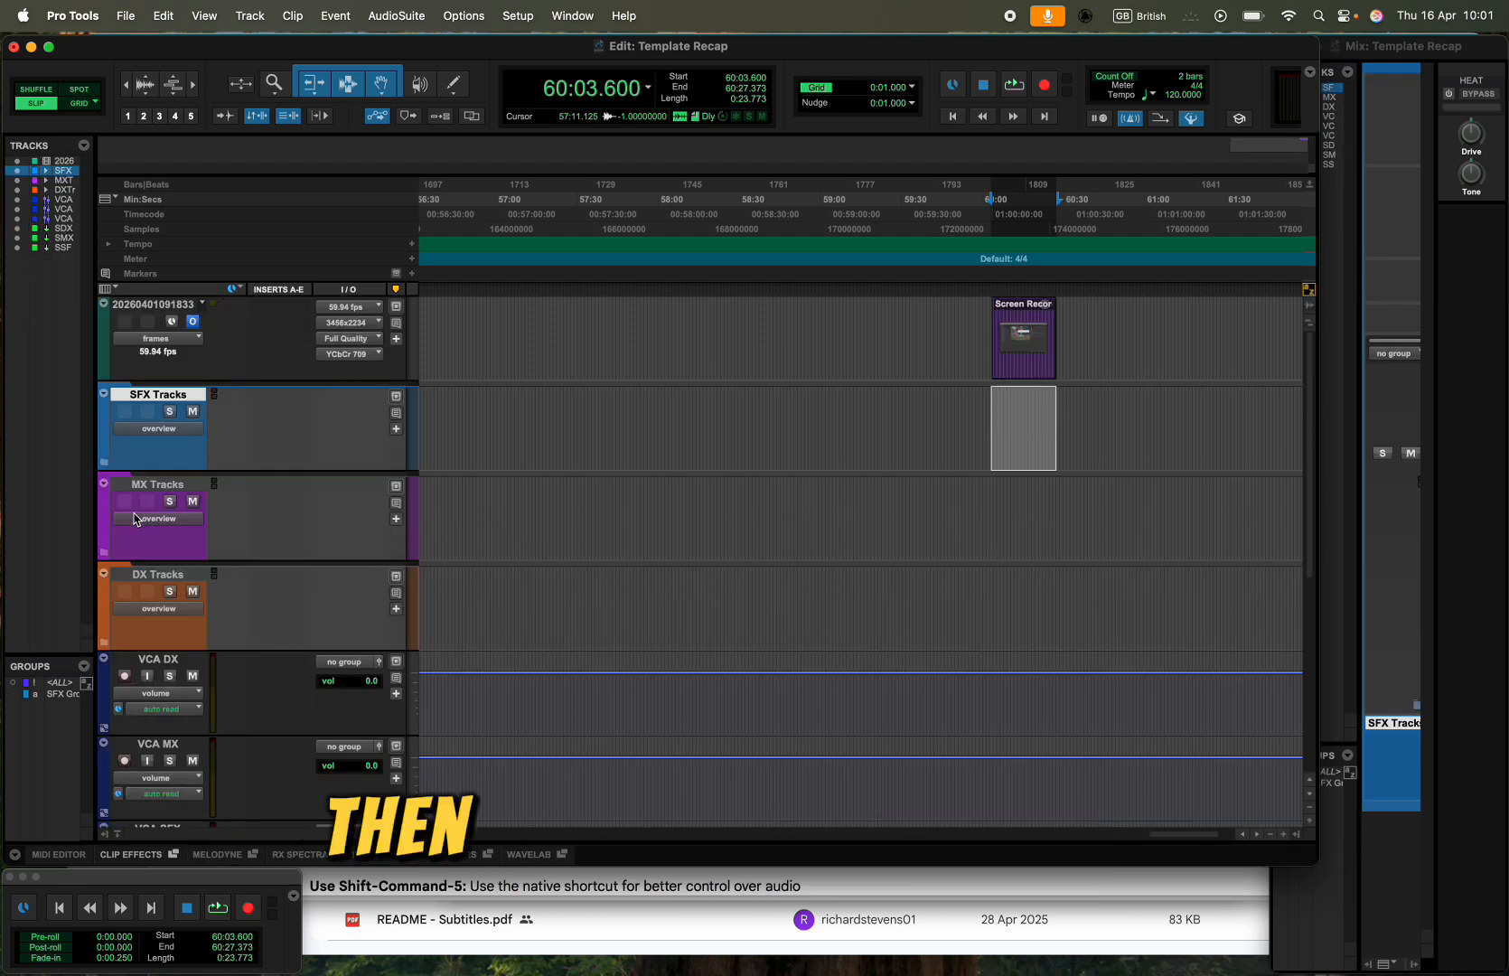
- Group tracks MX 1 through MX S 2 as "MX Group" with VCA MX, leaving the MX Tracks folder collapsed
left_click(106, 550)
scroll(177, 492, "down", 5)
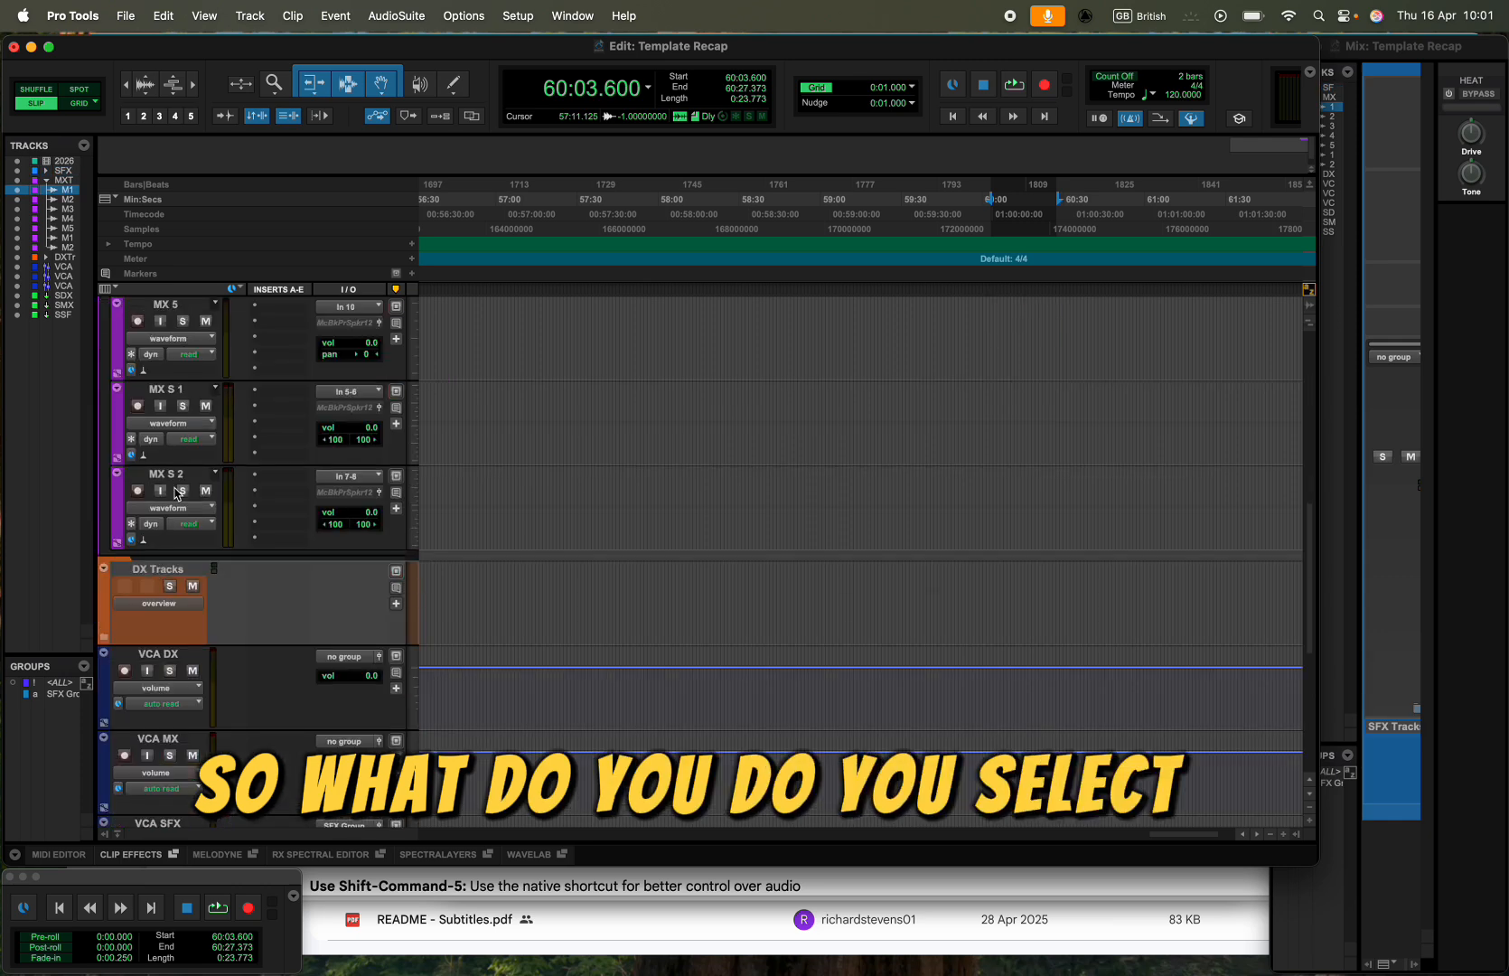
left_click(178, 476, "shift")
key("super+g")
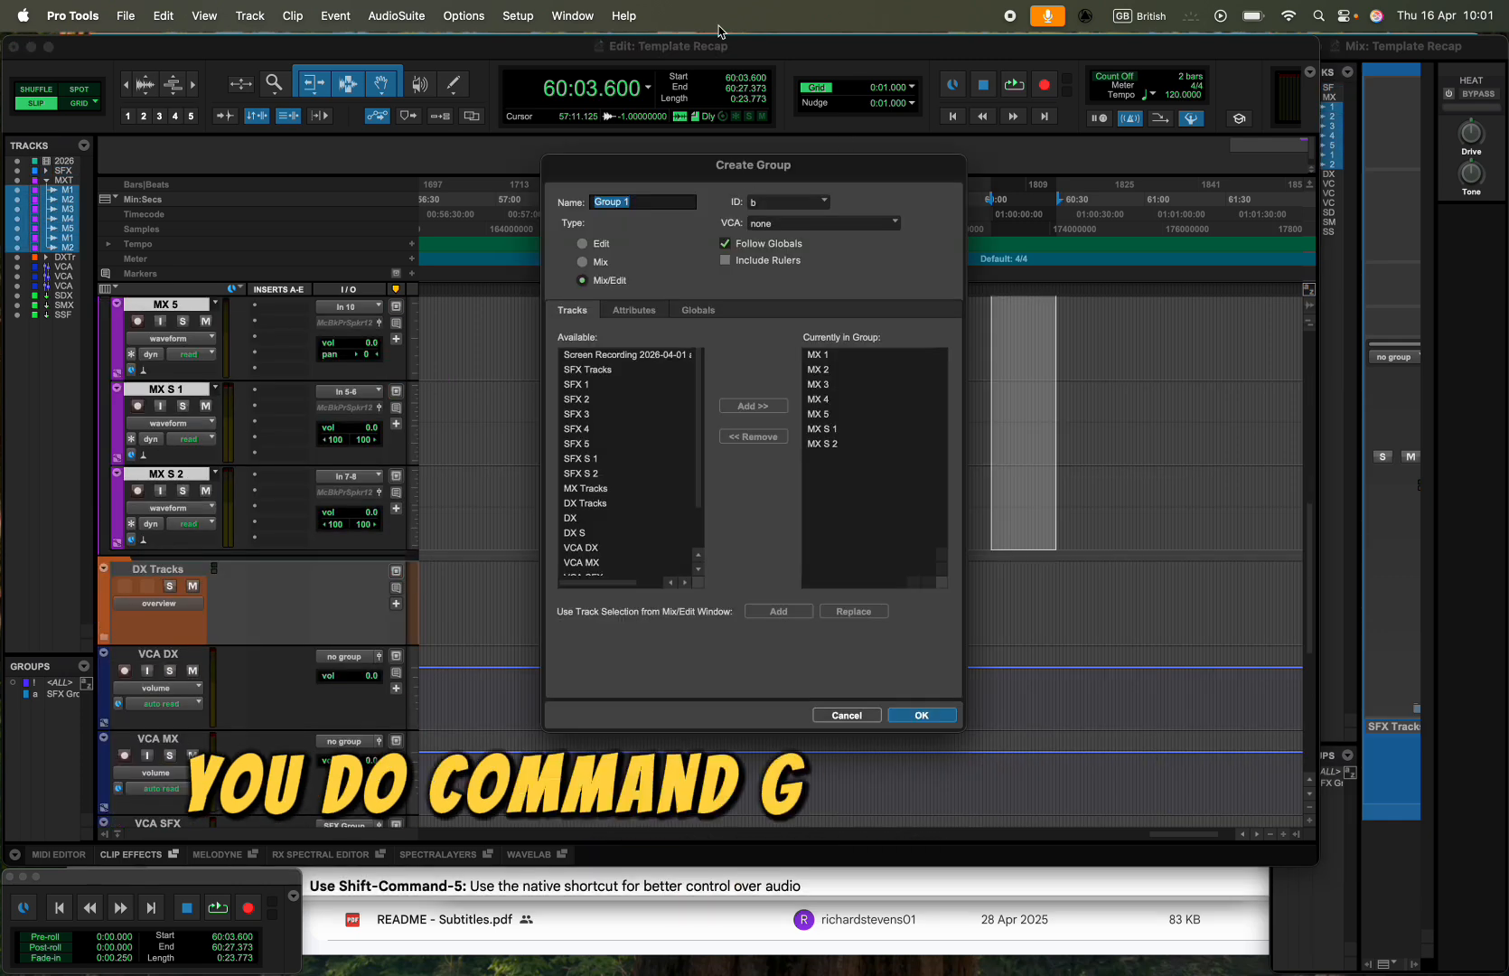
type("MX")
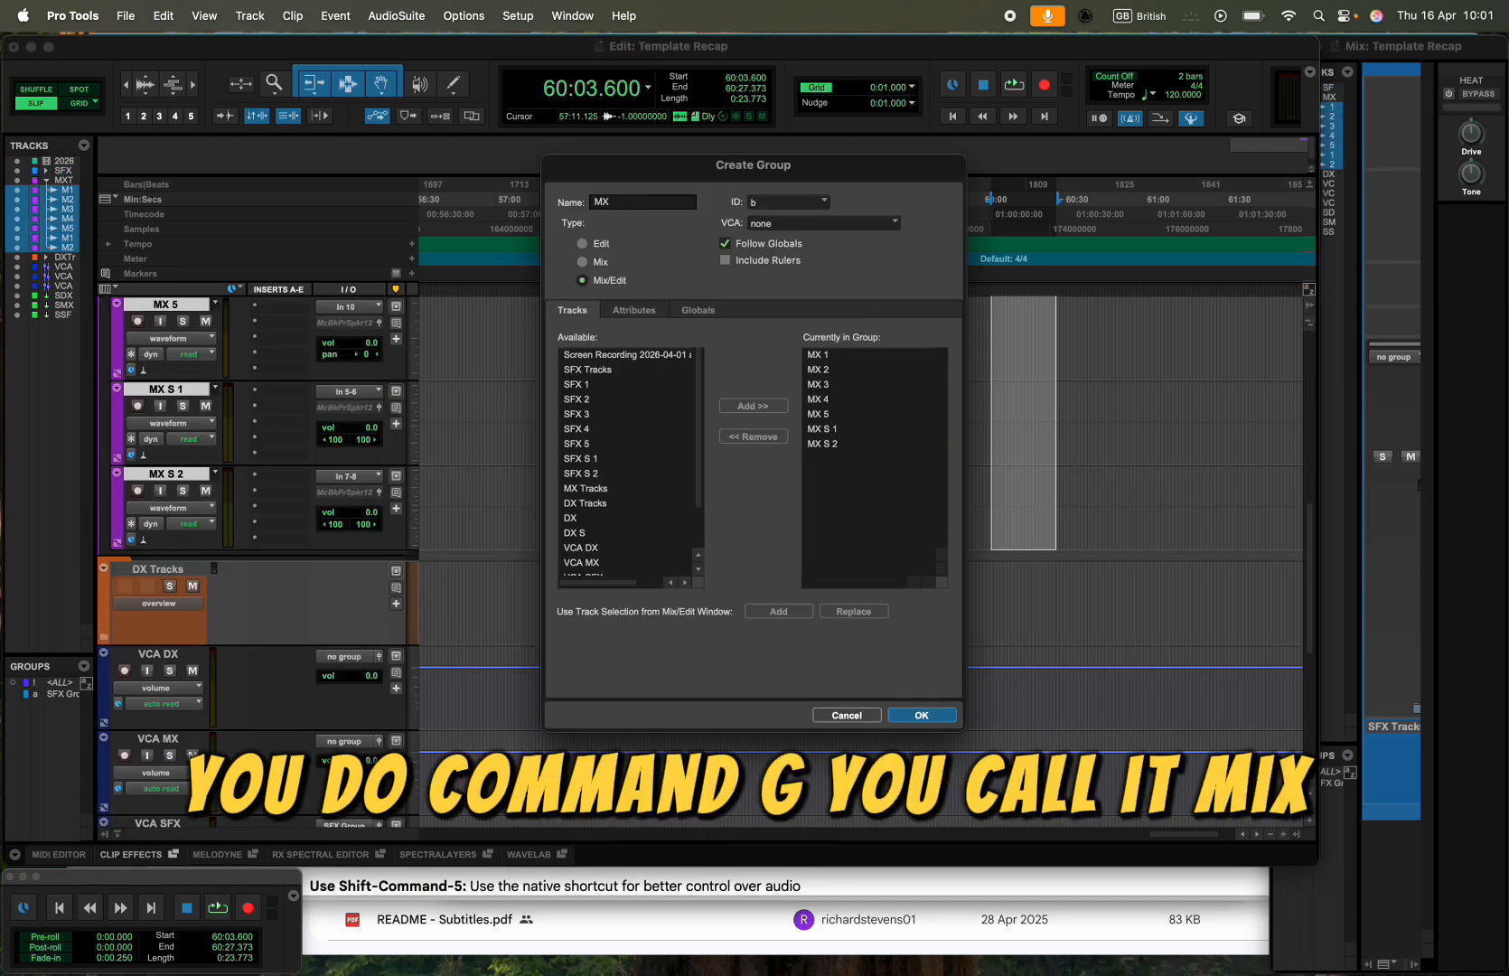
type(" Group")
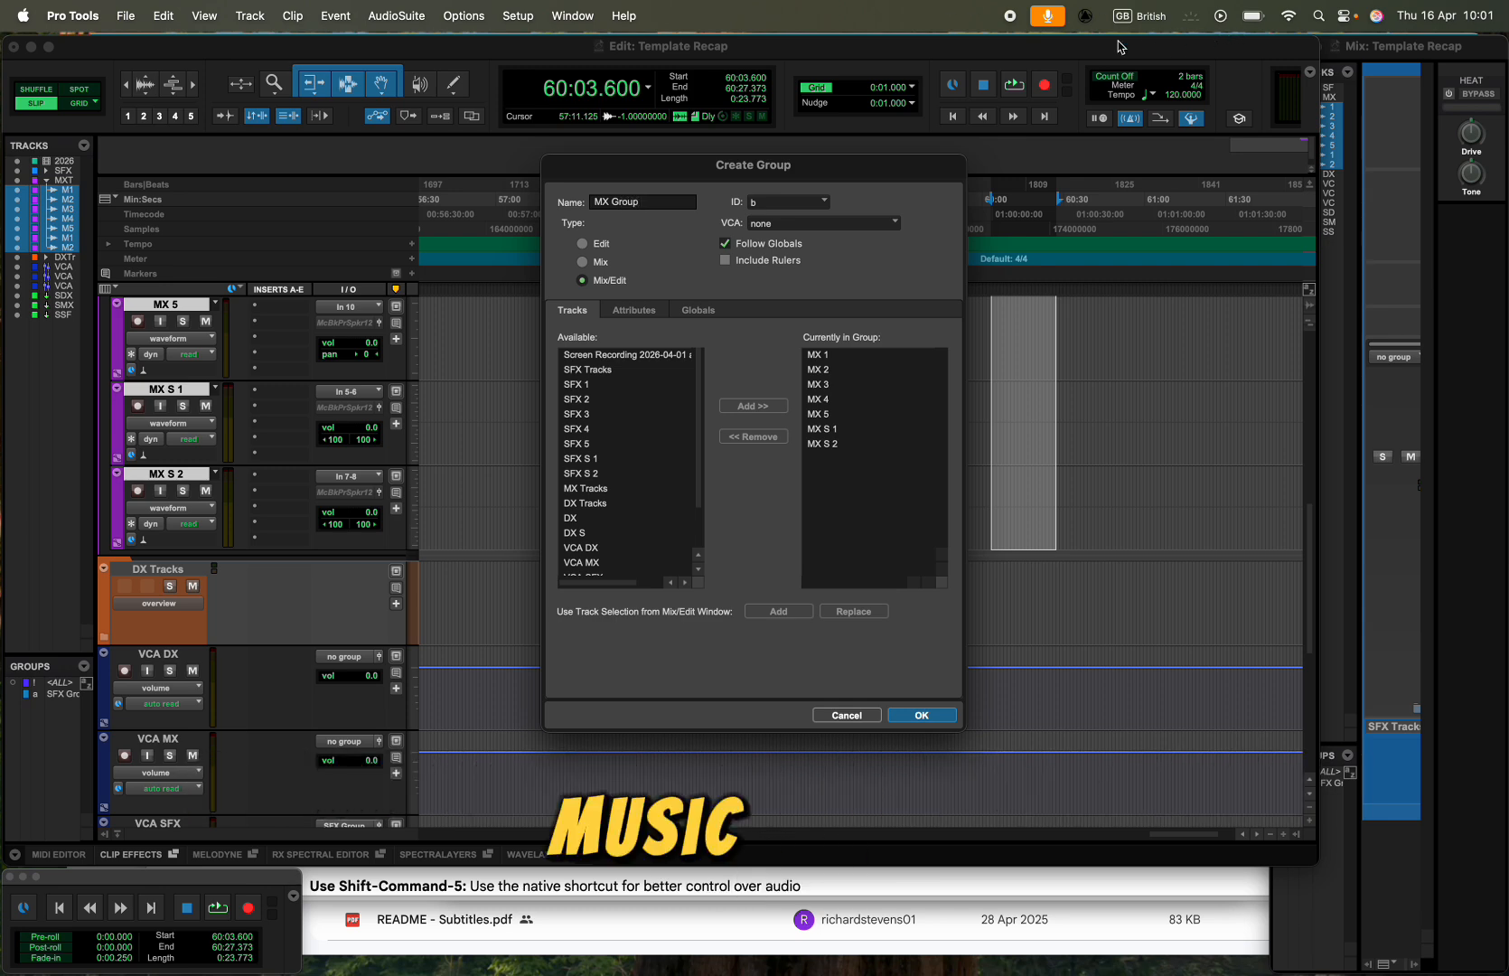
left_click(885, 222)
left_click(817, 273)
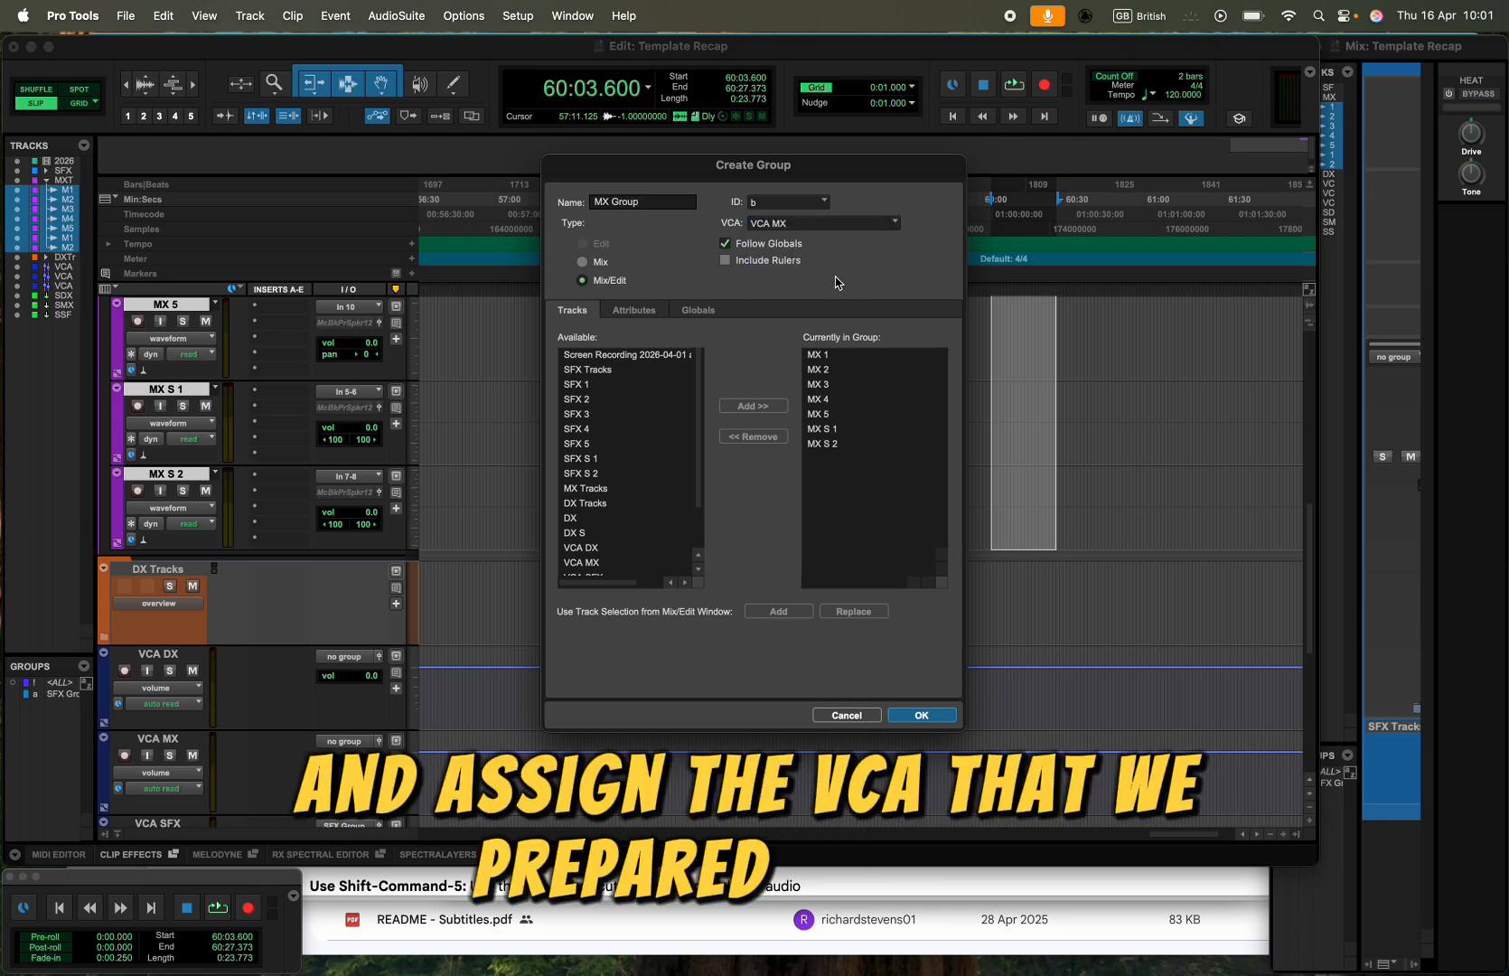
left_click(921, 715)
scroll(118, 442, "up", 5)
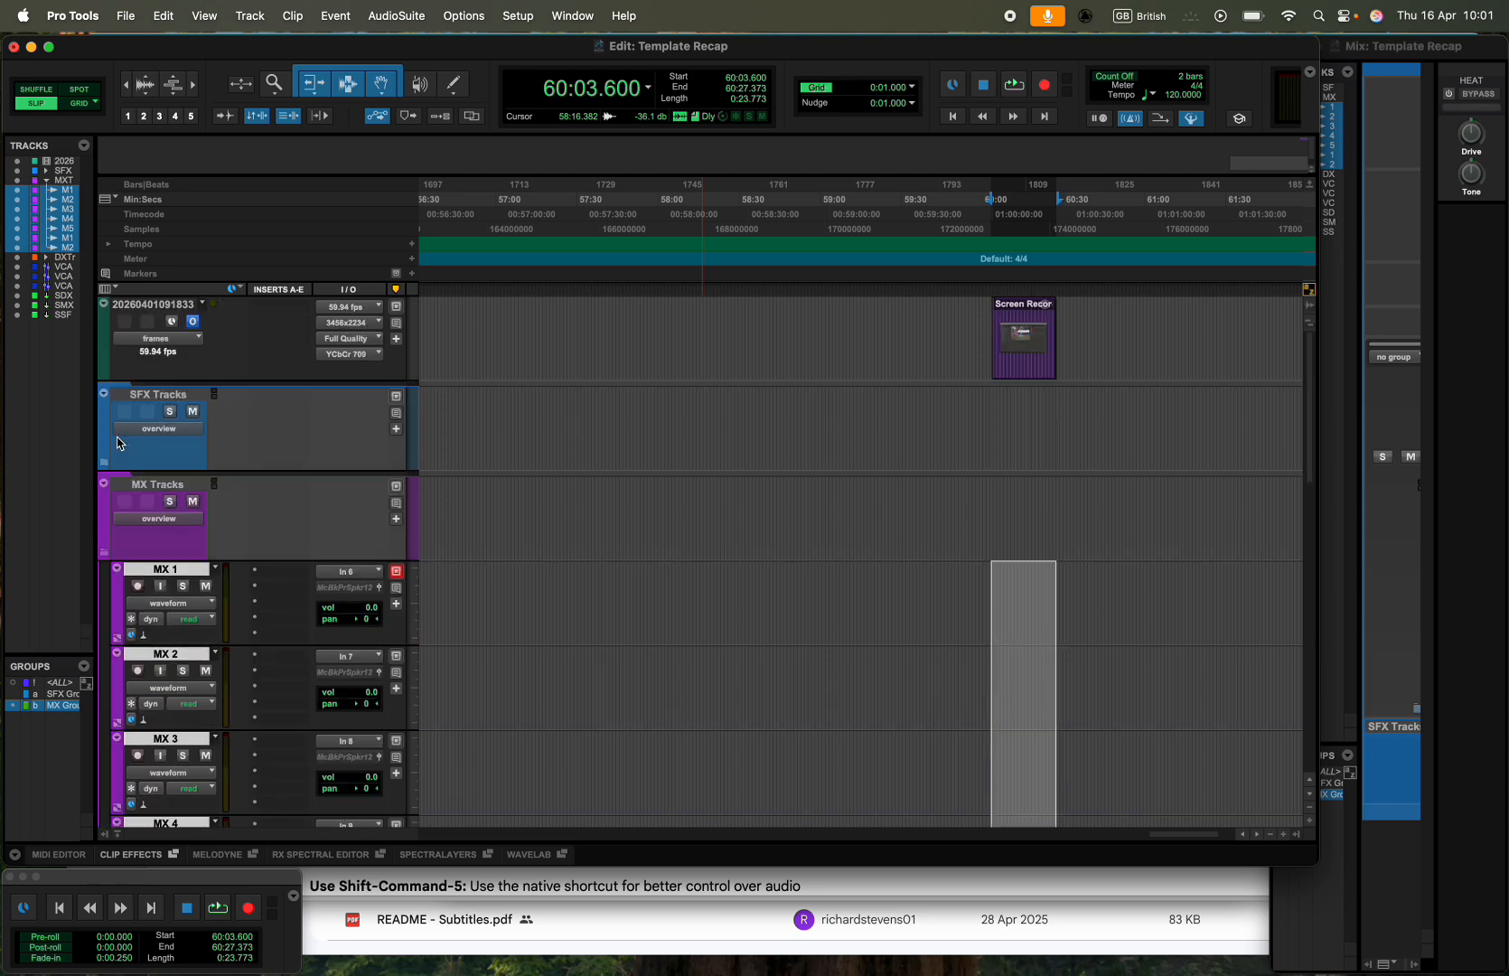
left_click(104, 552)
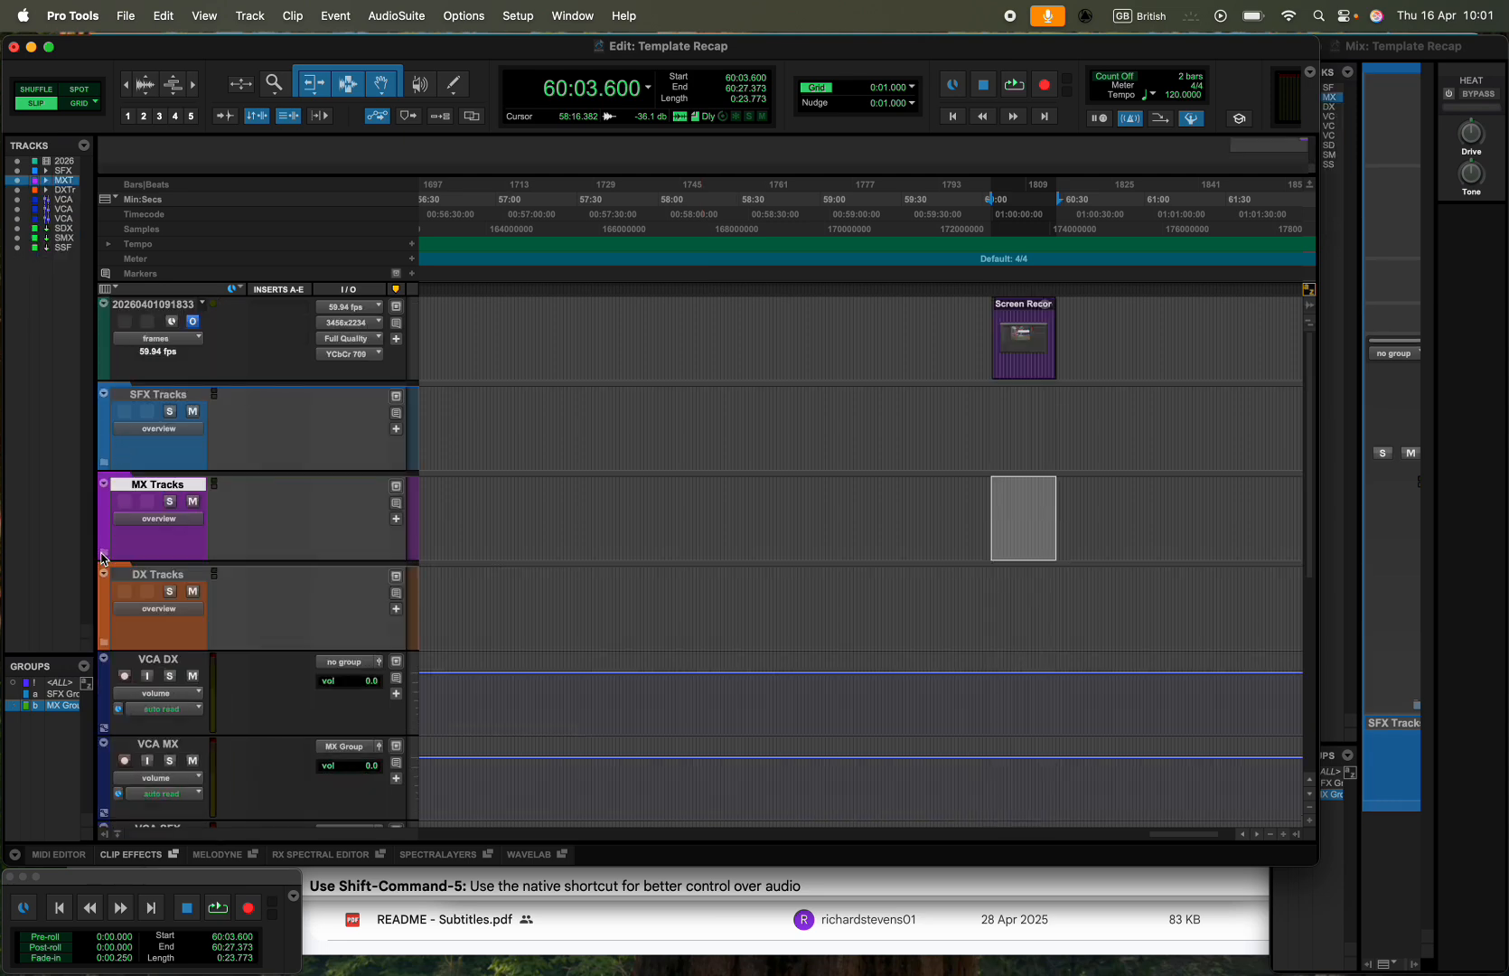
- Expand the DX Tracks folder and group the DX and DX S tracks as "DX Group", assigned to VCA DX
left_click(105, 646)
scroll(201, 662, "down", 5)
scroll(161, 462, "up", 5)
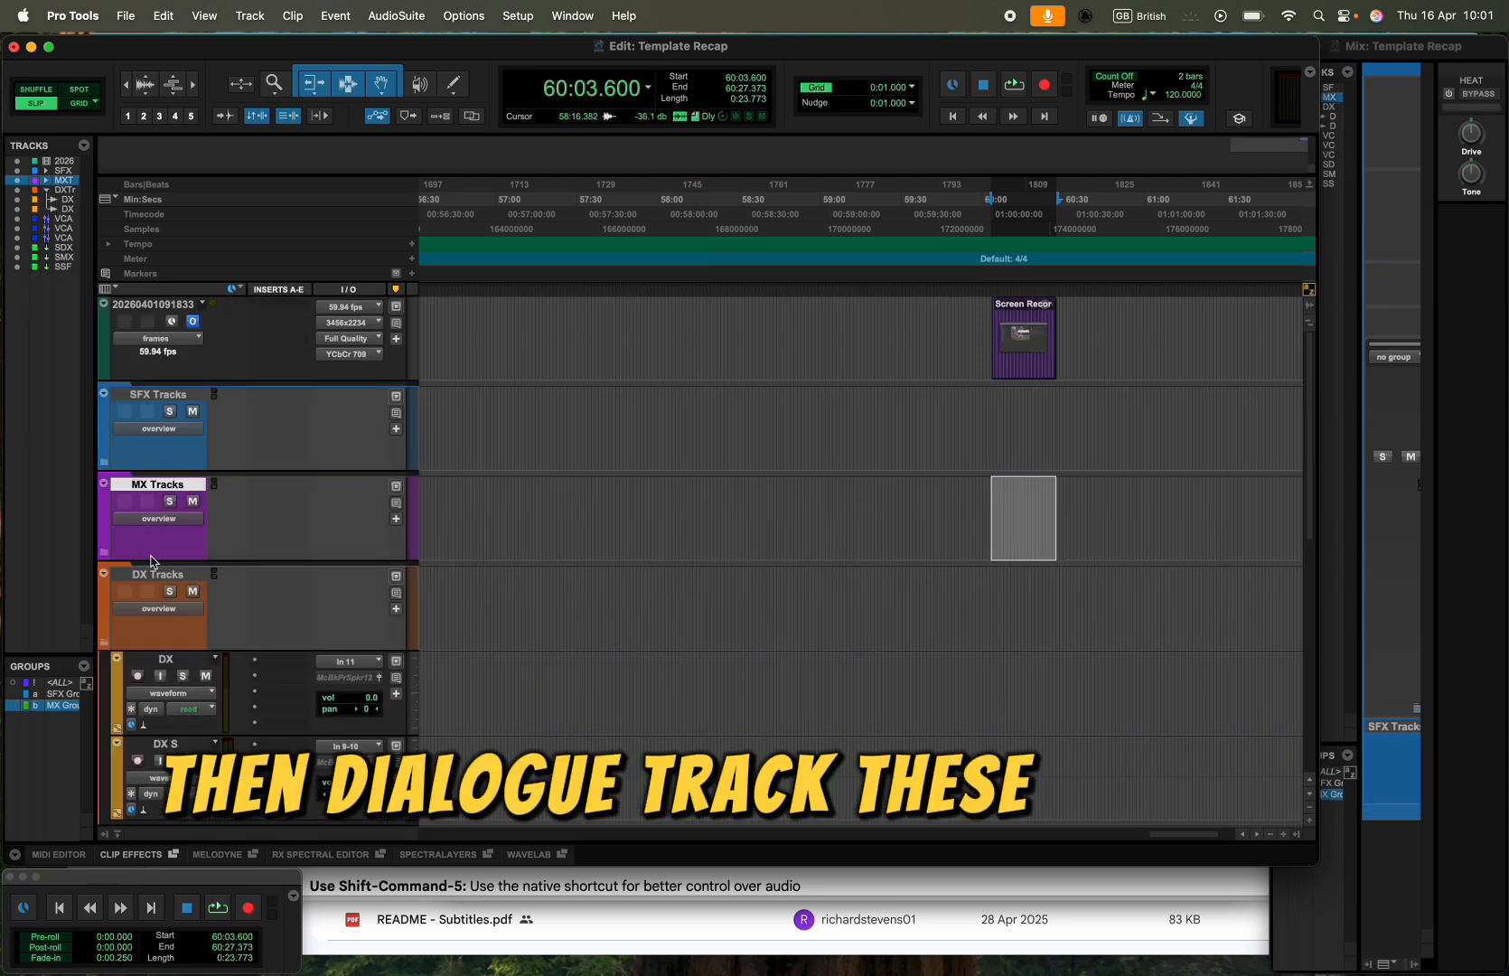
left_click(167, 658)
left_click(171, 744, "shift")
key("super+g")
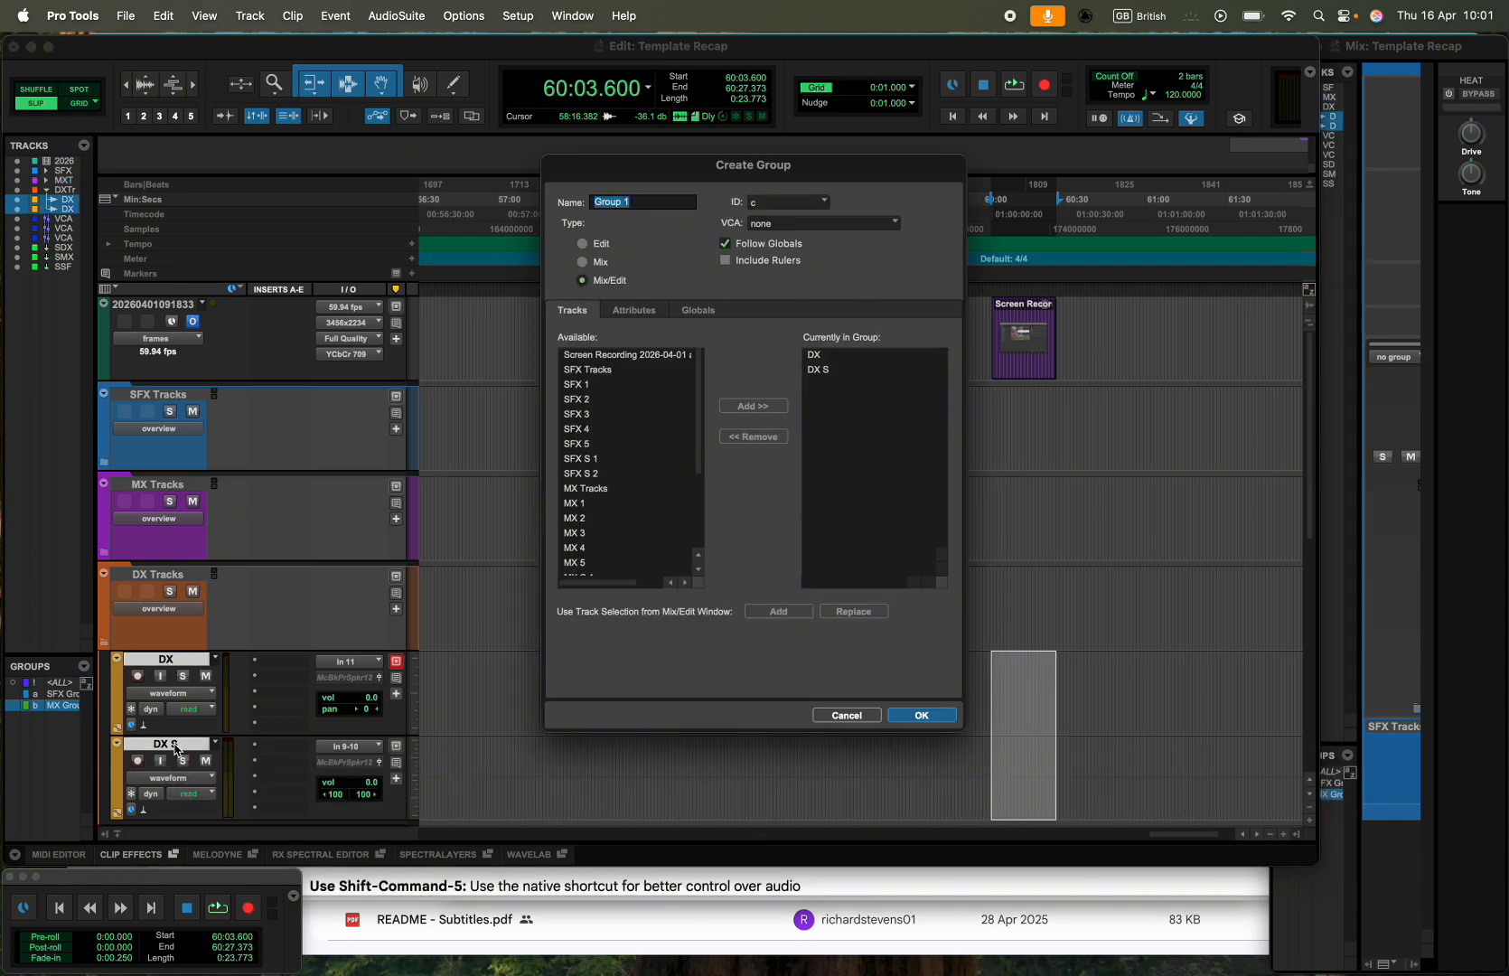
type("DX")
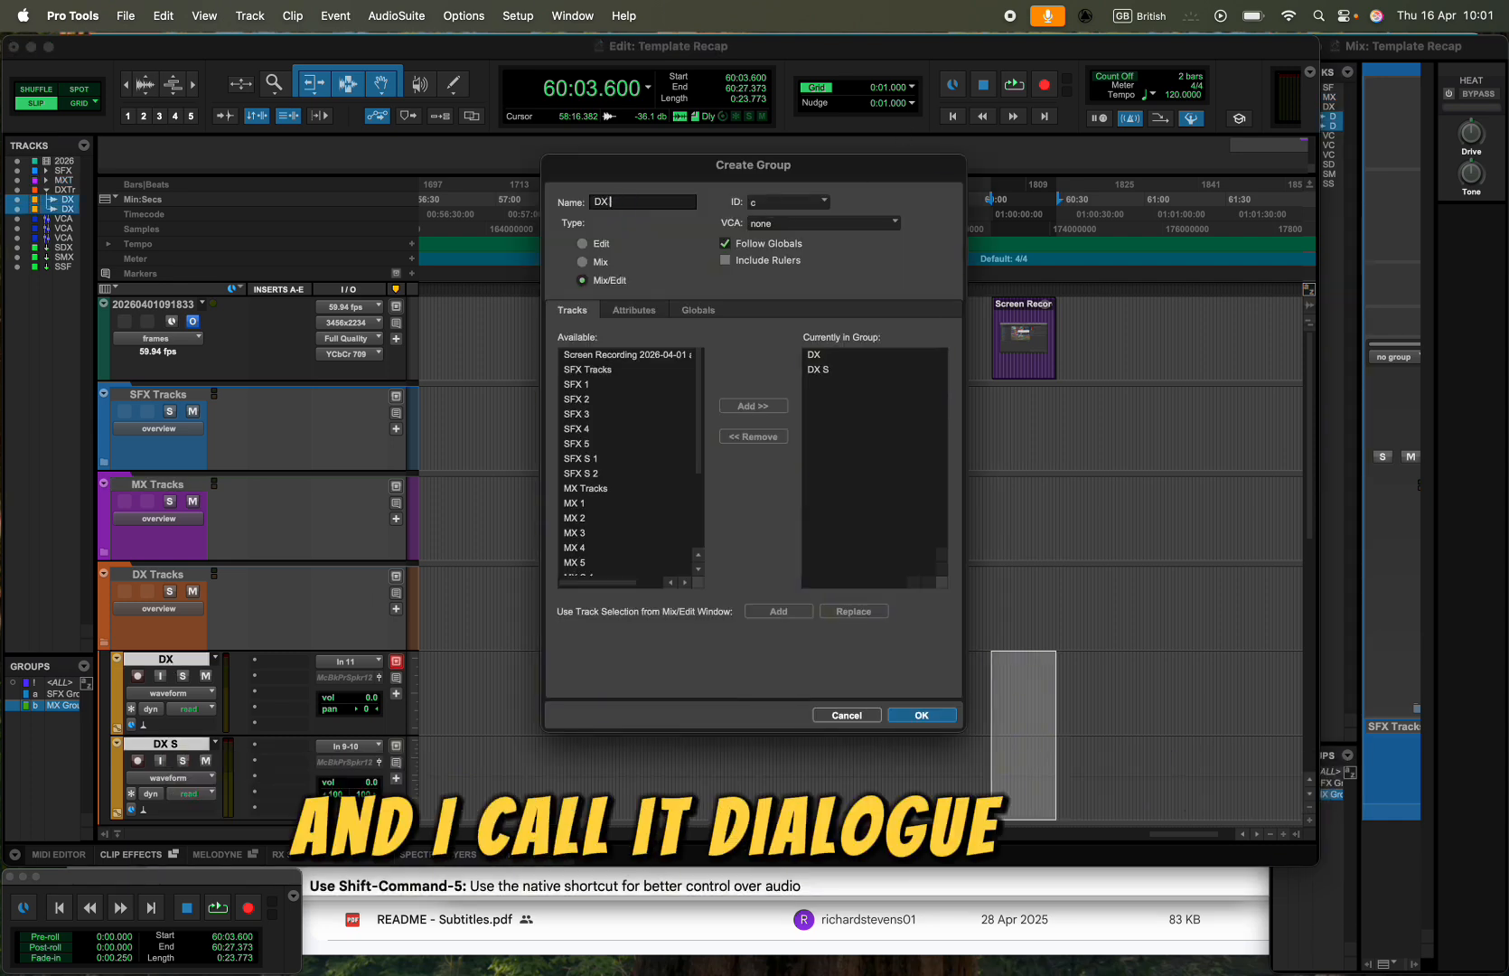
type(" Group")
left_click(878, 221)
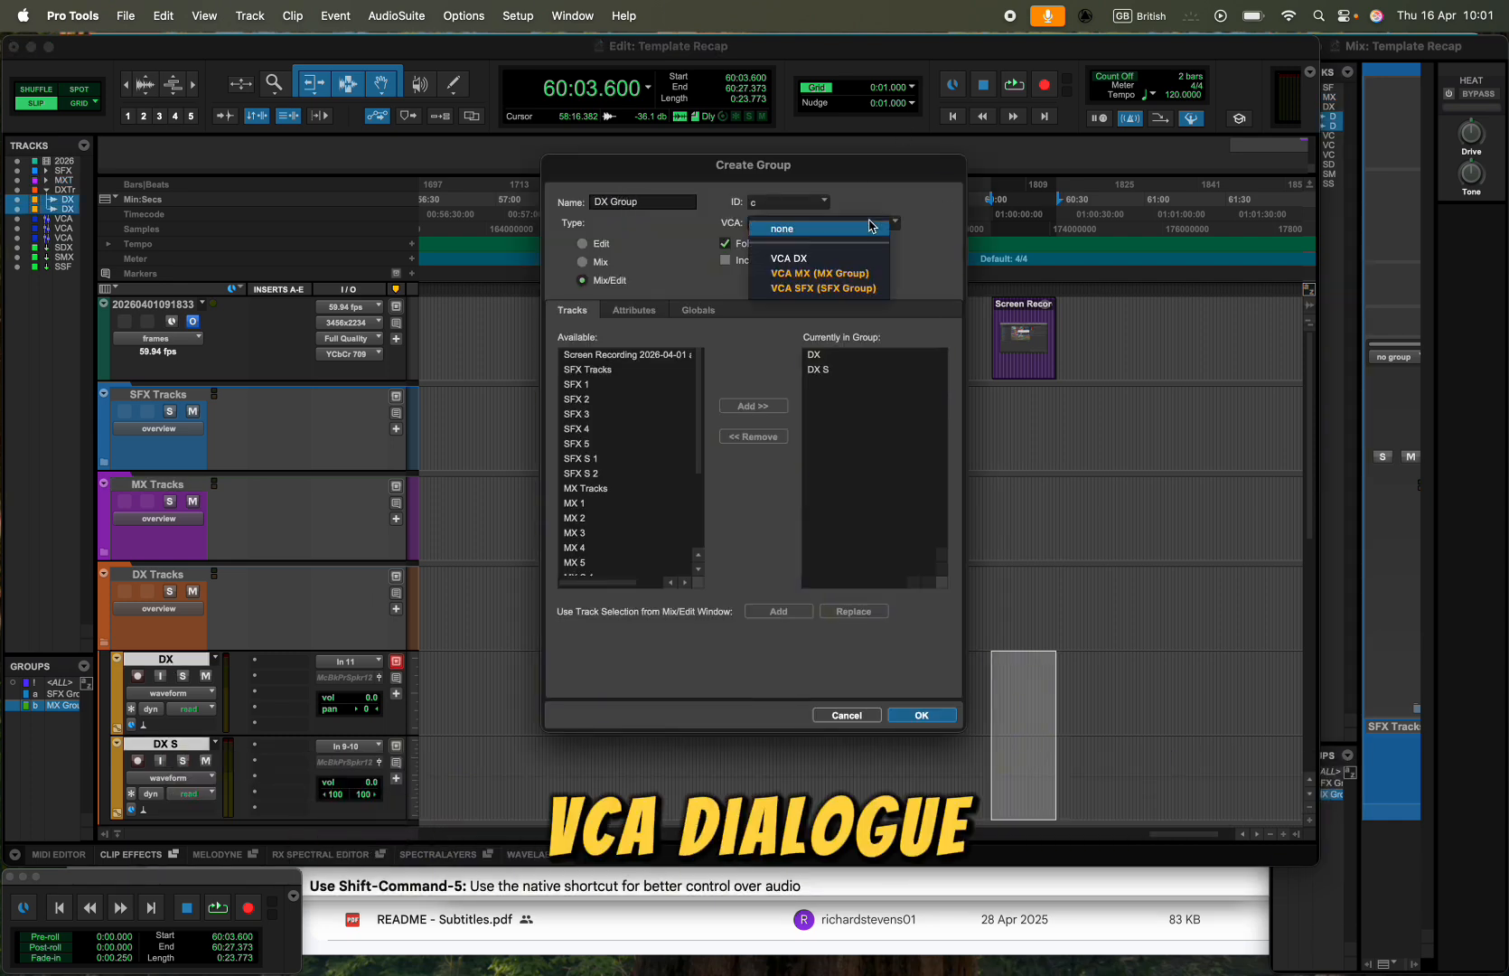
left_click(786, 250)
left_click(894, 715)
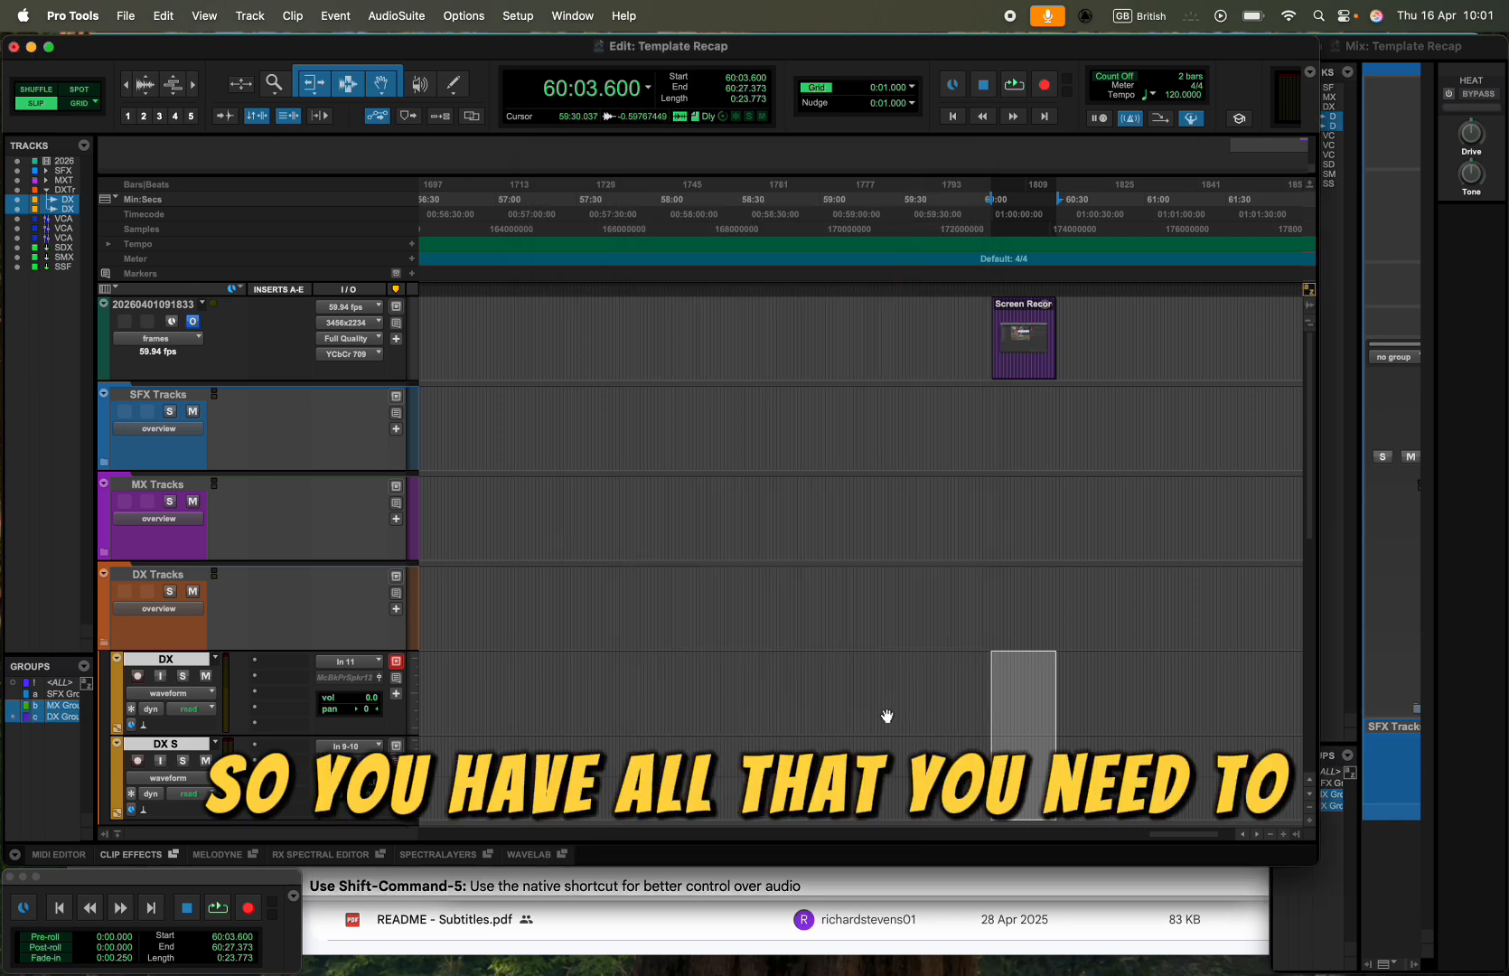
- Collapse the DX Tracks folder
left_click(145, 627)
scroll(148, 637, "down", 2)
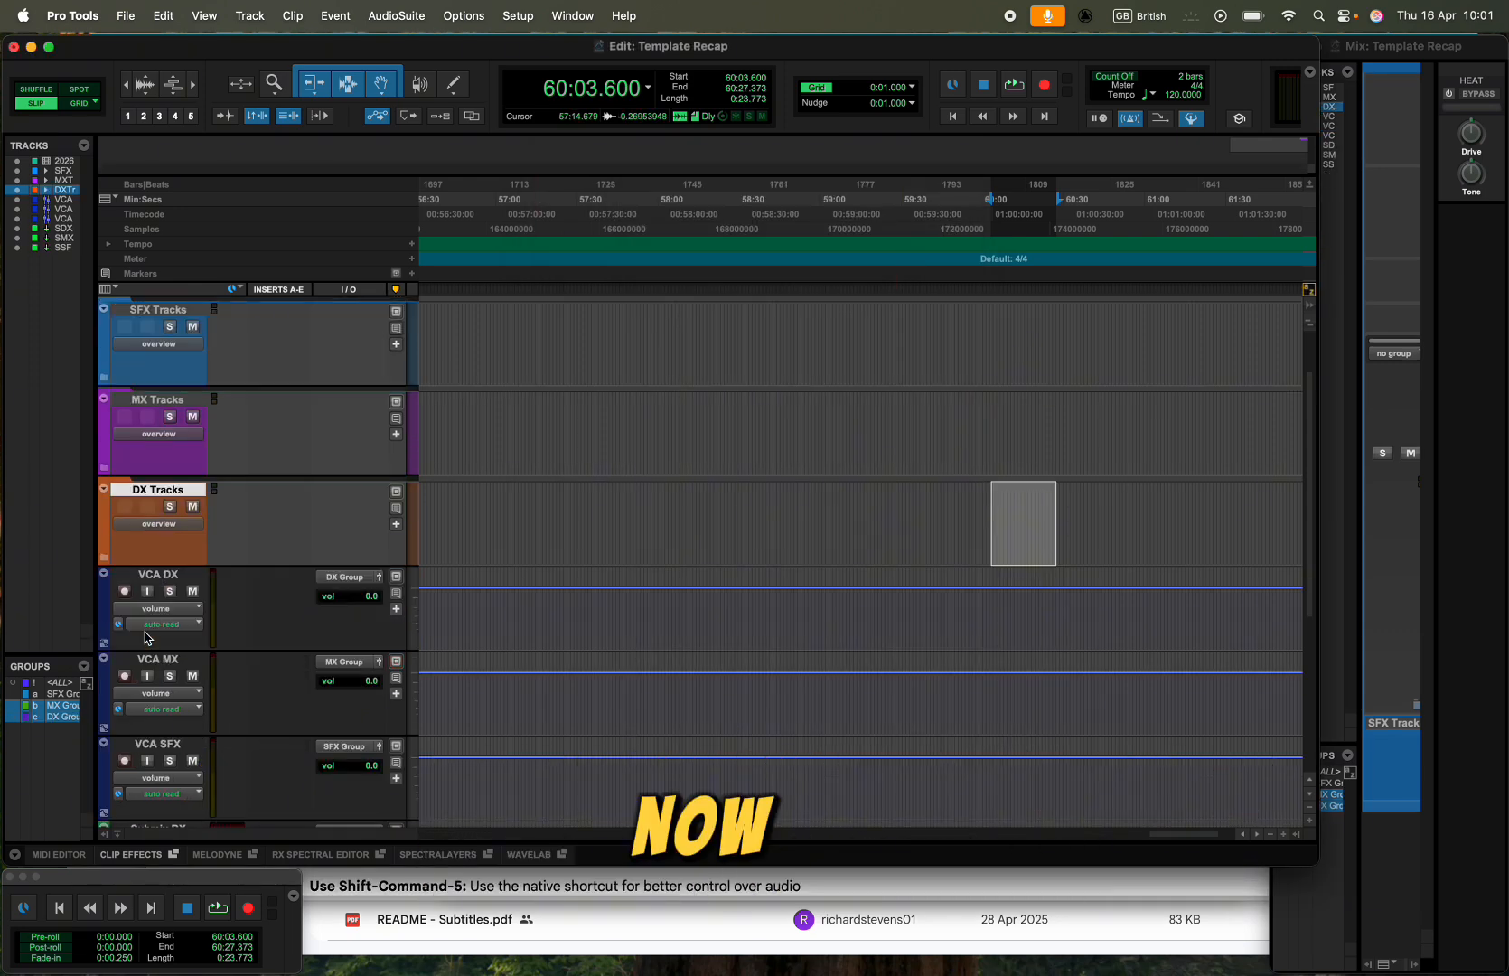
scroll(167, 578, "down", 2)
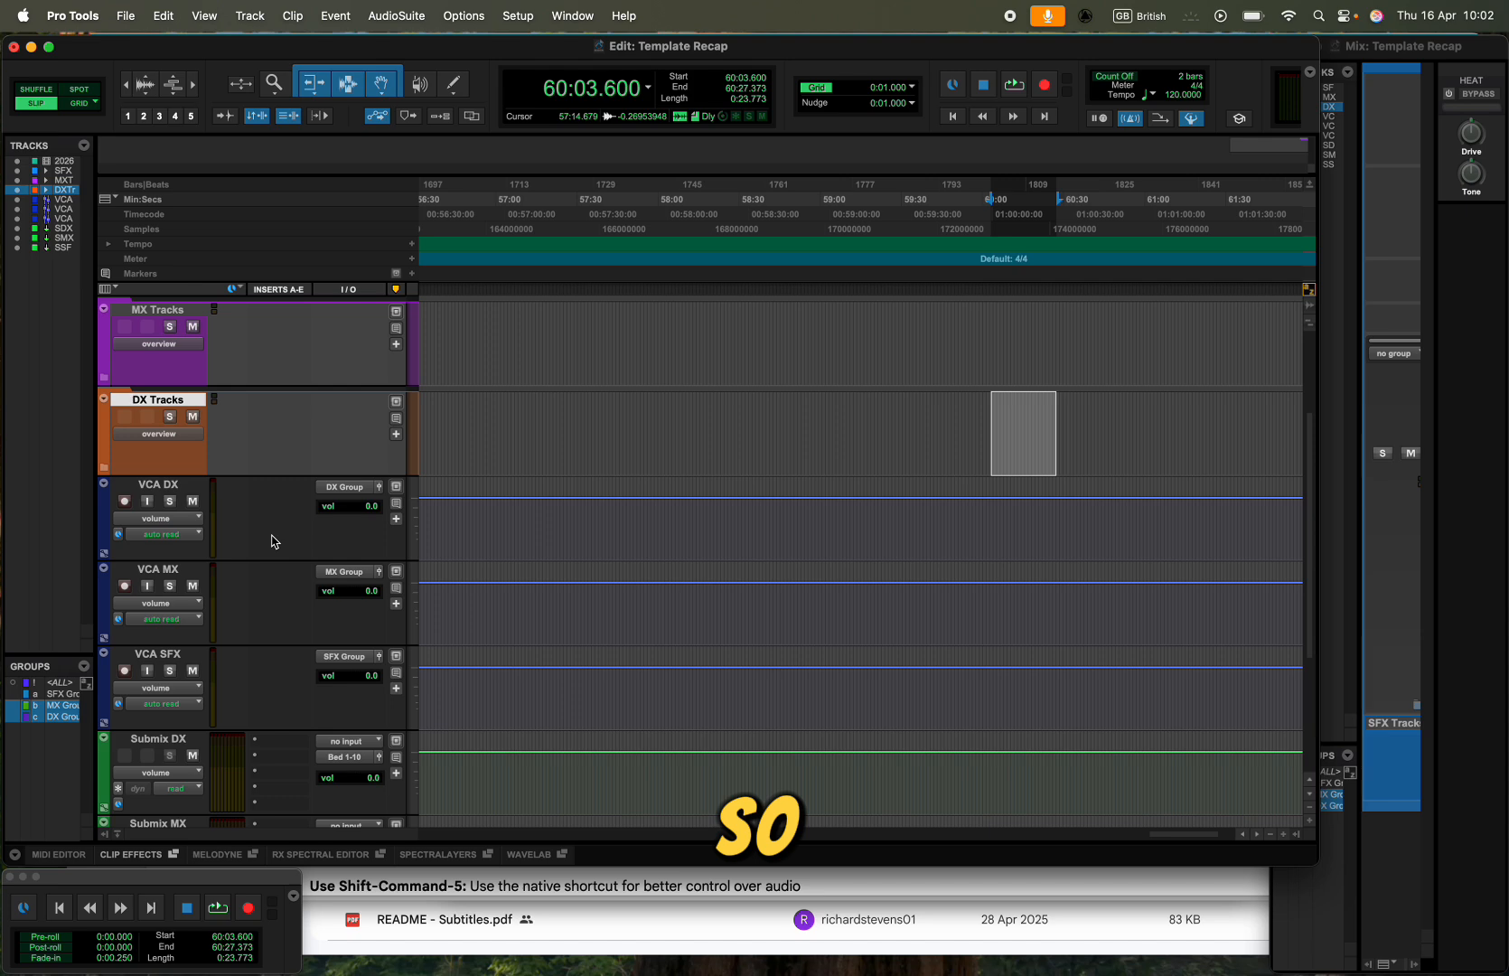
- Expand the MX Tracks folder and set the volume of MX 2 to -16.8 dB and MX 3 to -6.0 dB
left_click(105, 376)
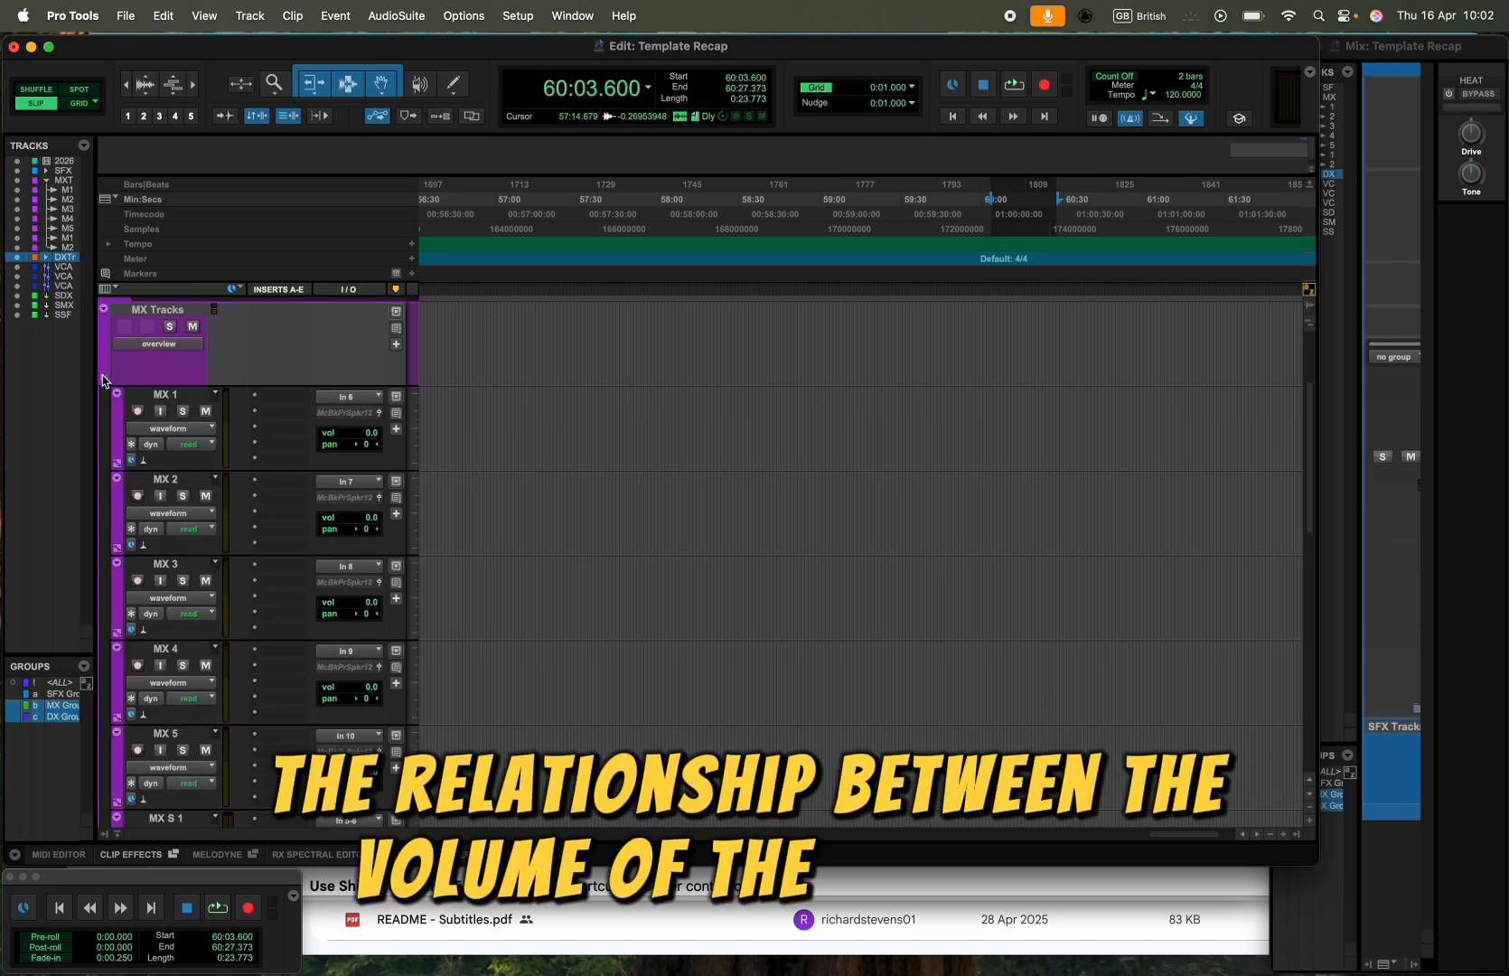
left_click_drag(371, 518, 371, 542)
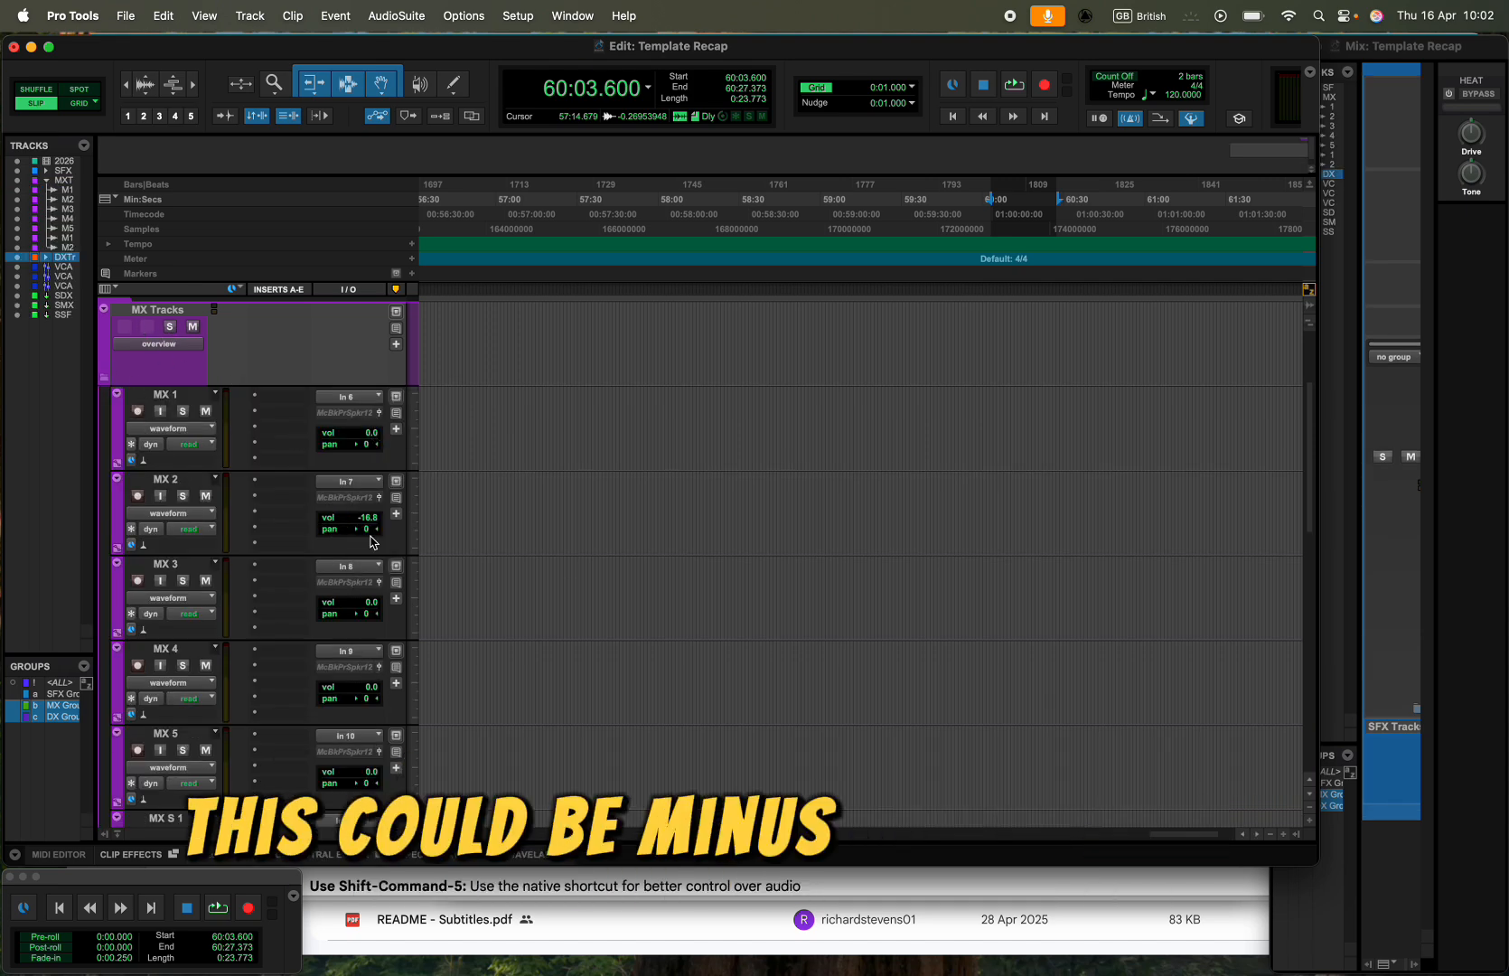
left_click_drag(372, 610, 373, 607)
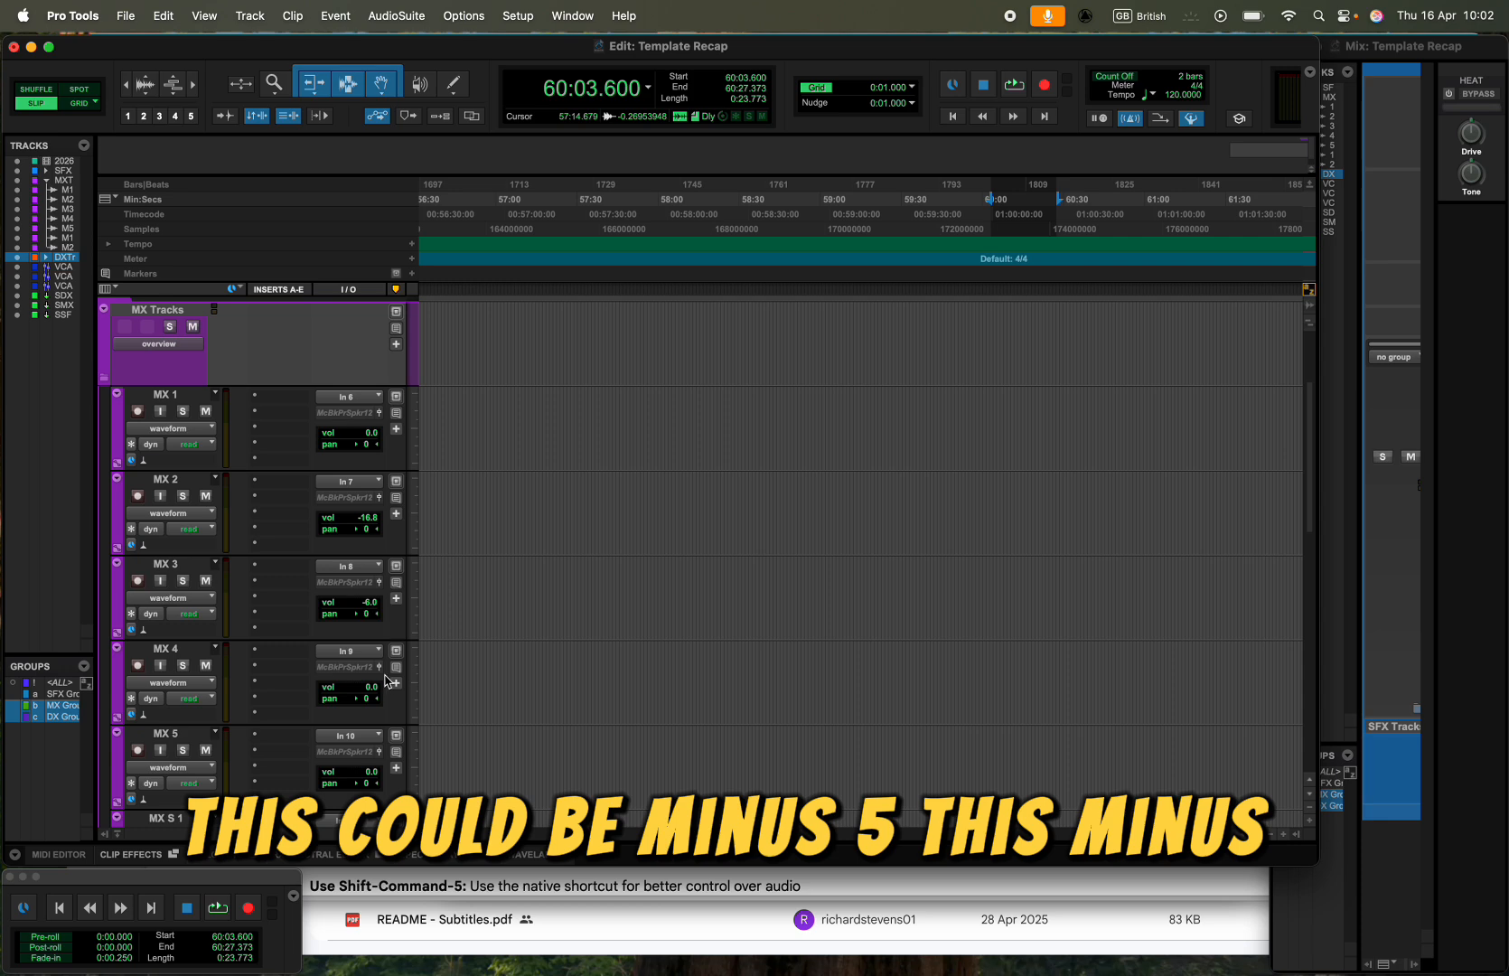
- Try lowering the volume of the VCA DX track to -3.4 dB
scroll(343, 632, "down", 10)
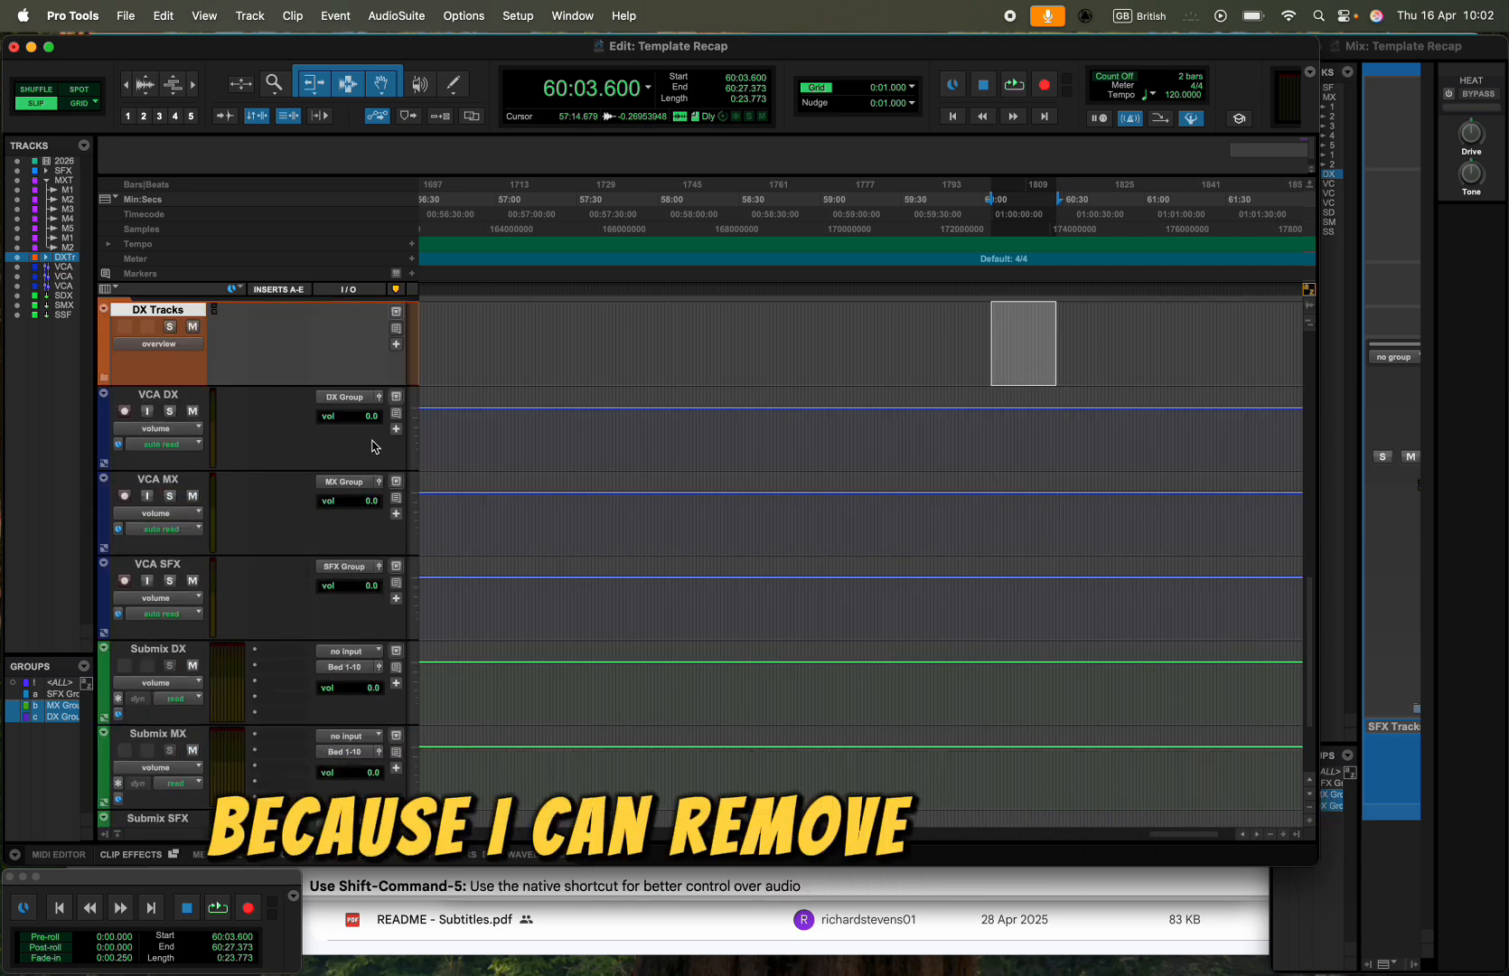
left_click_drag(371, 416, 373, 424)
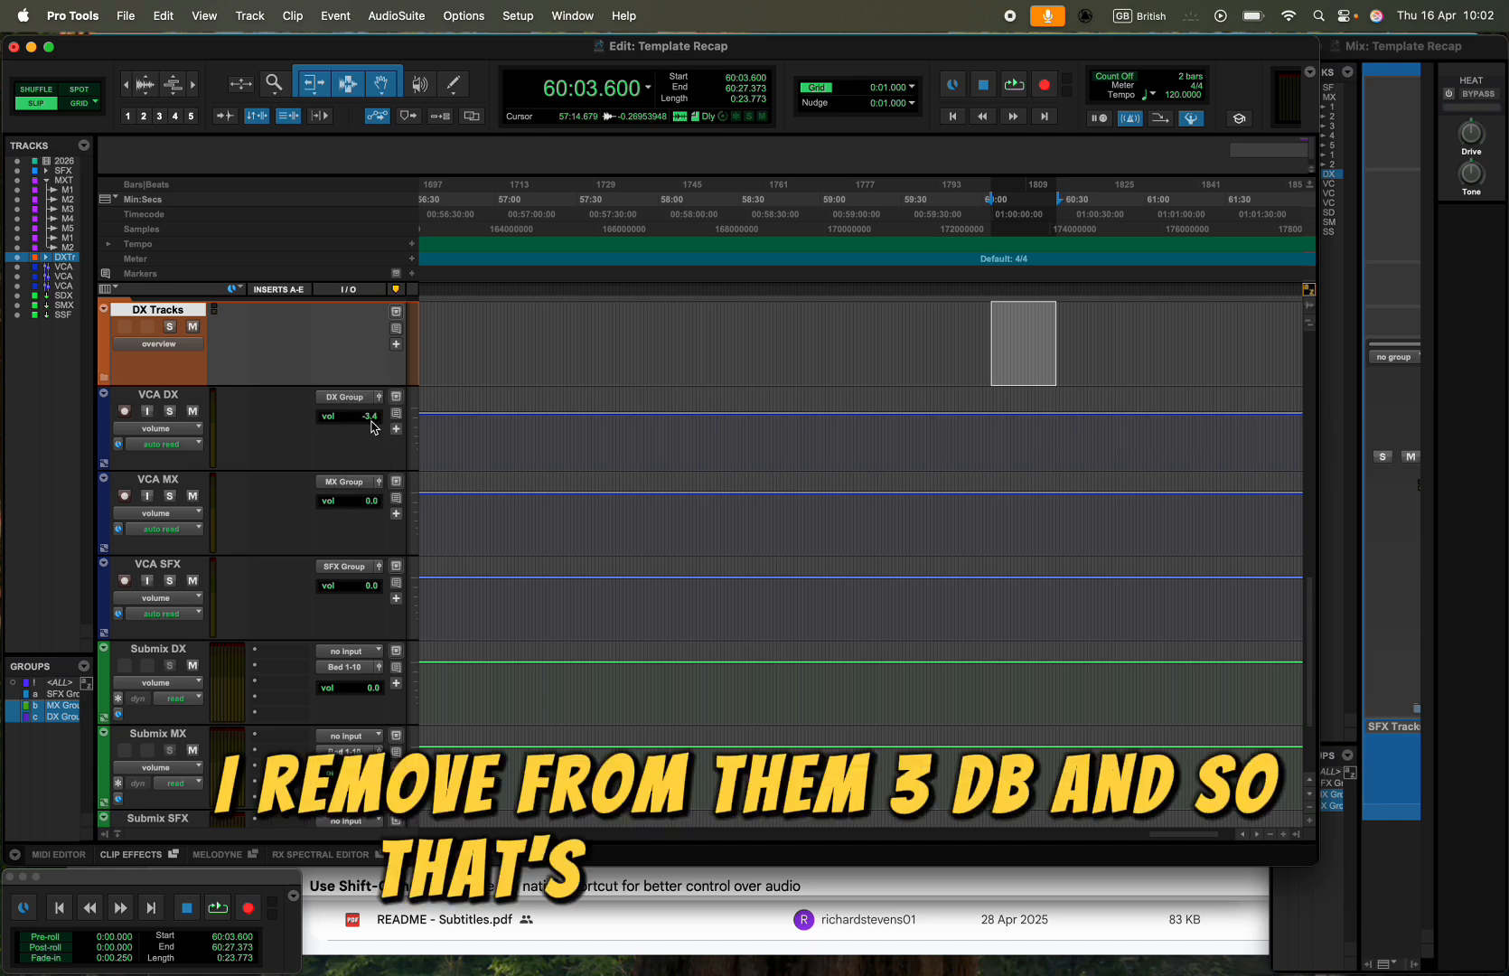
scroll(371, 423, "down", 10)
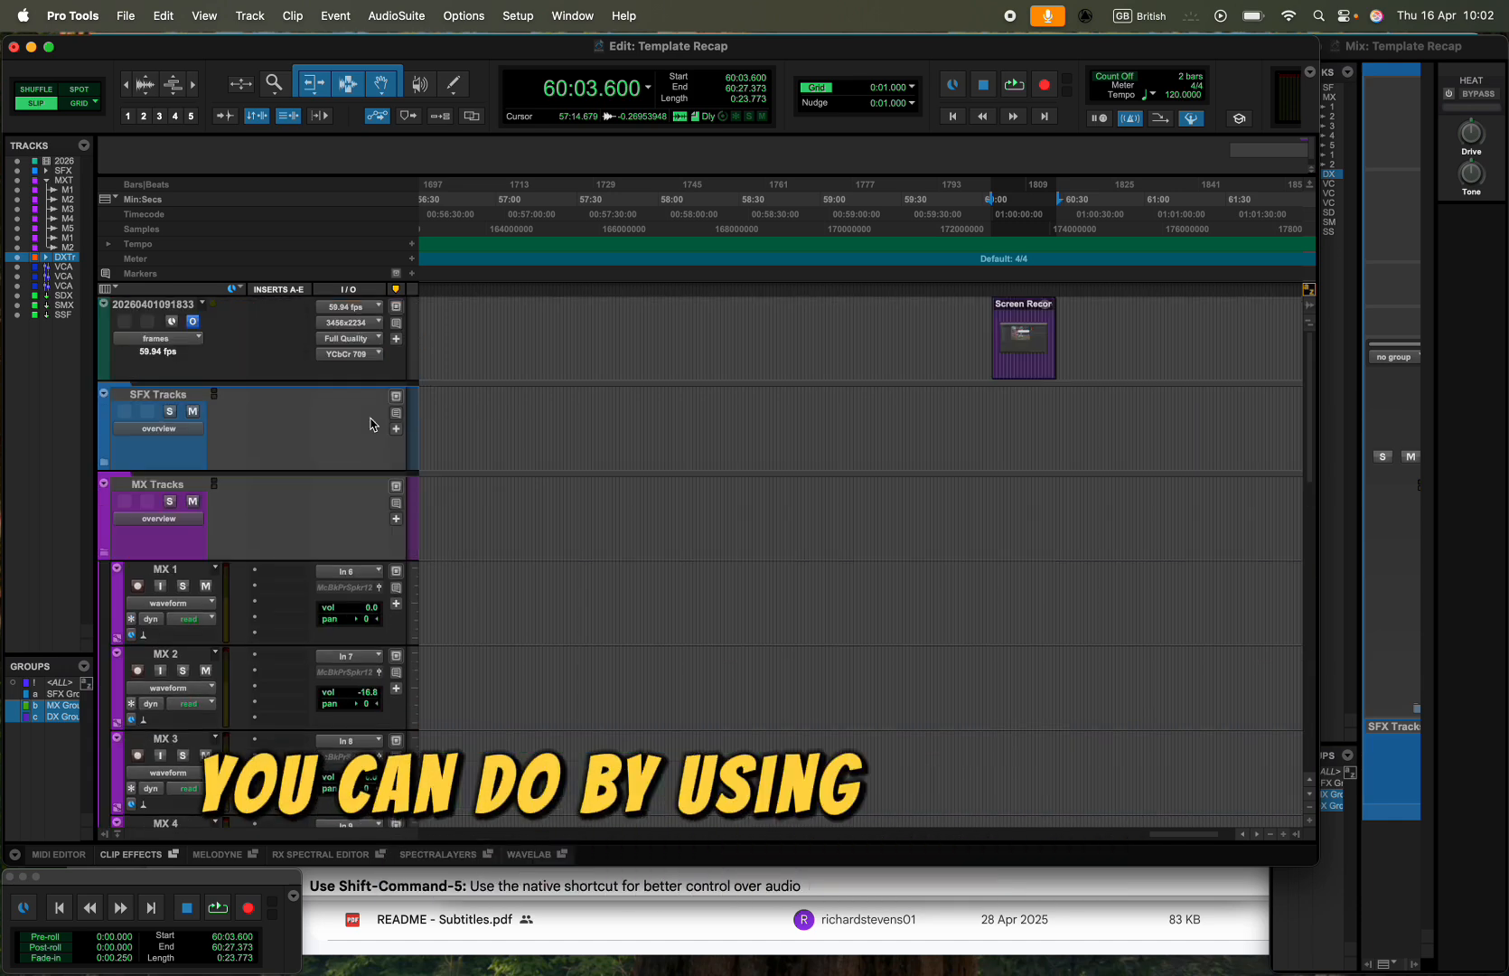
- Collapse the MX Tracks folder and select the Submix DX, Submix MX and Submix SFX tracks
left_click(105, 378)
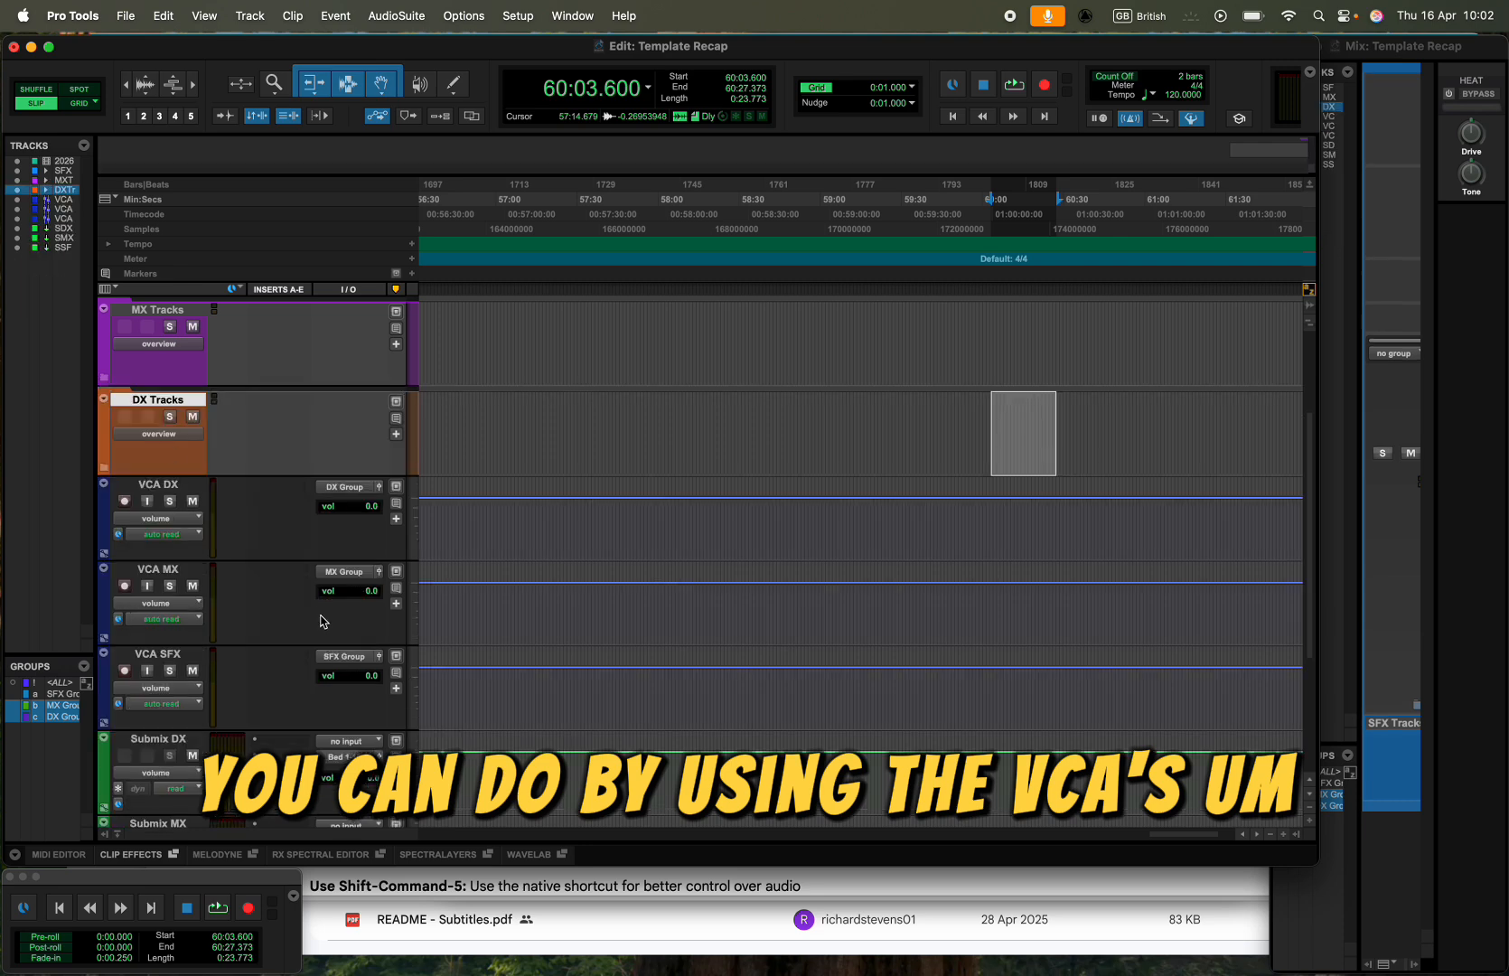
scroll(323, 622, "down", 3)
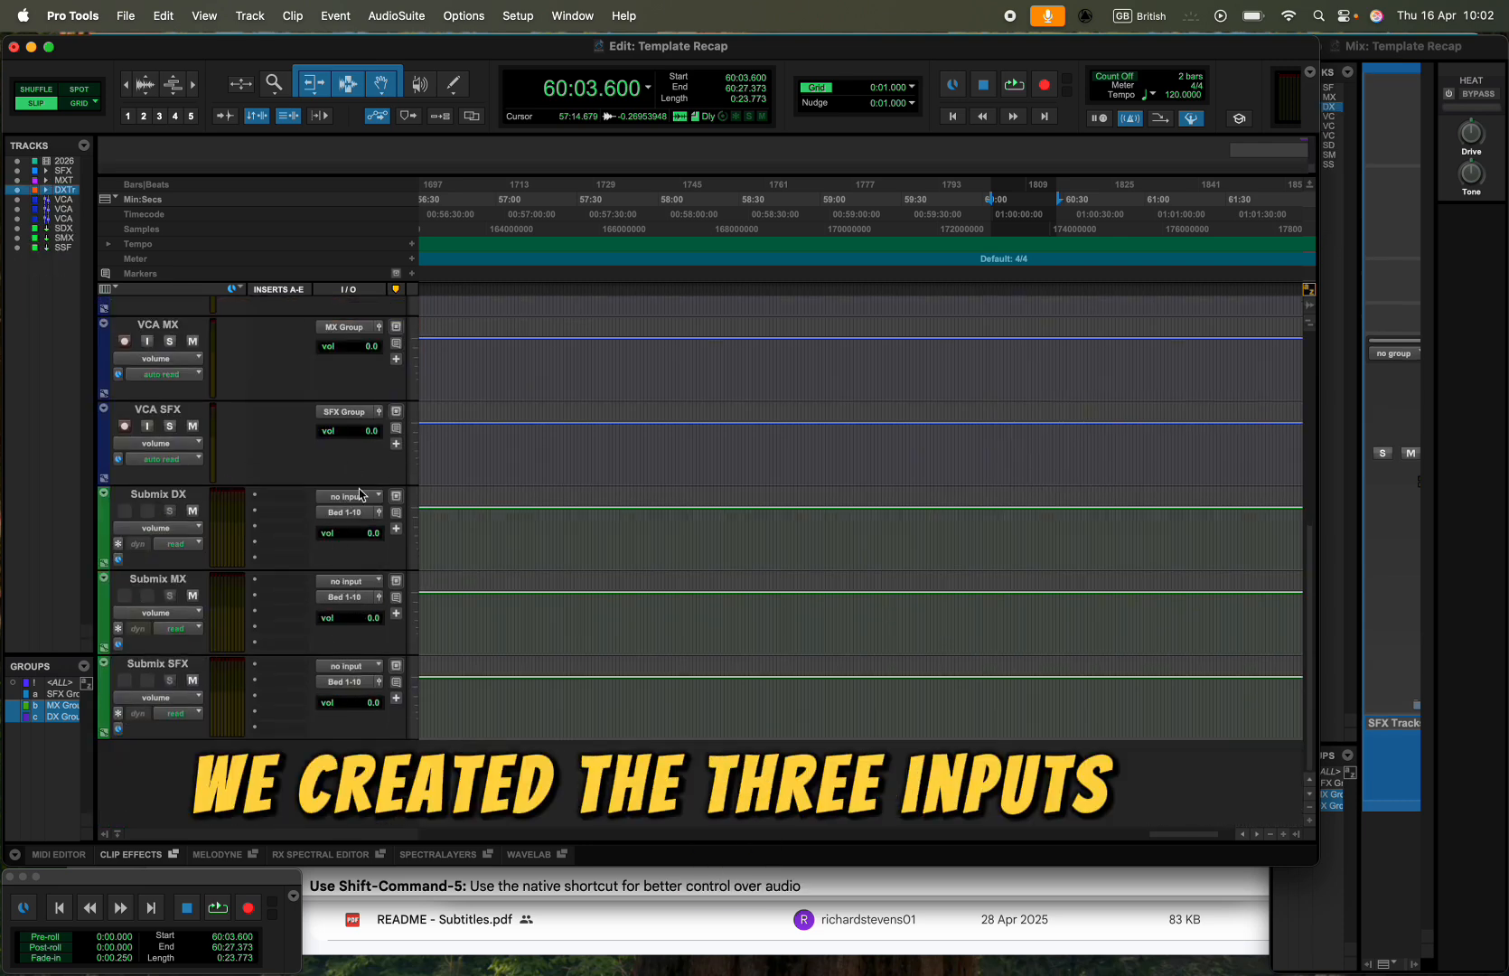
left_click(171, 496)
left_click(166, 664, "shift")
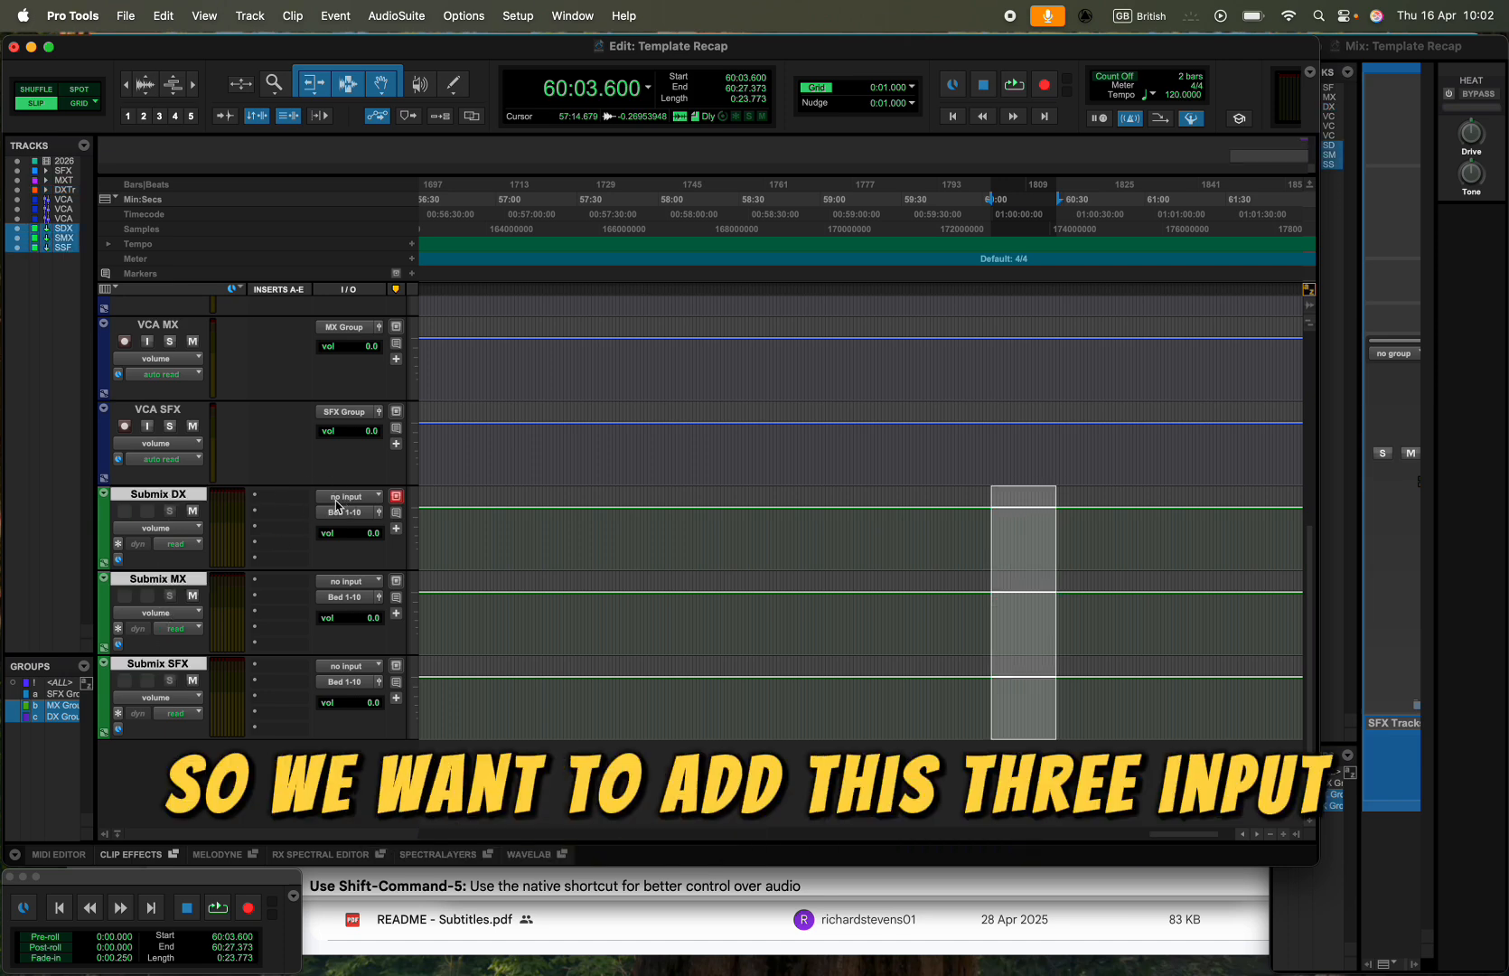
left_click(348, 496)
left_click(275, 541)
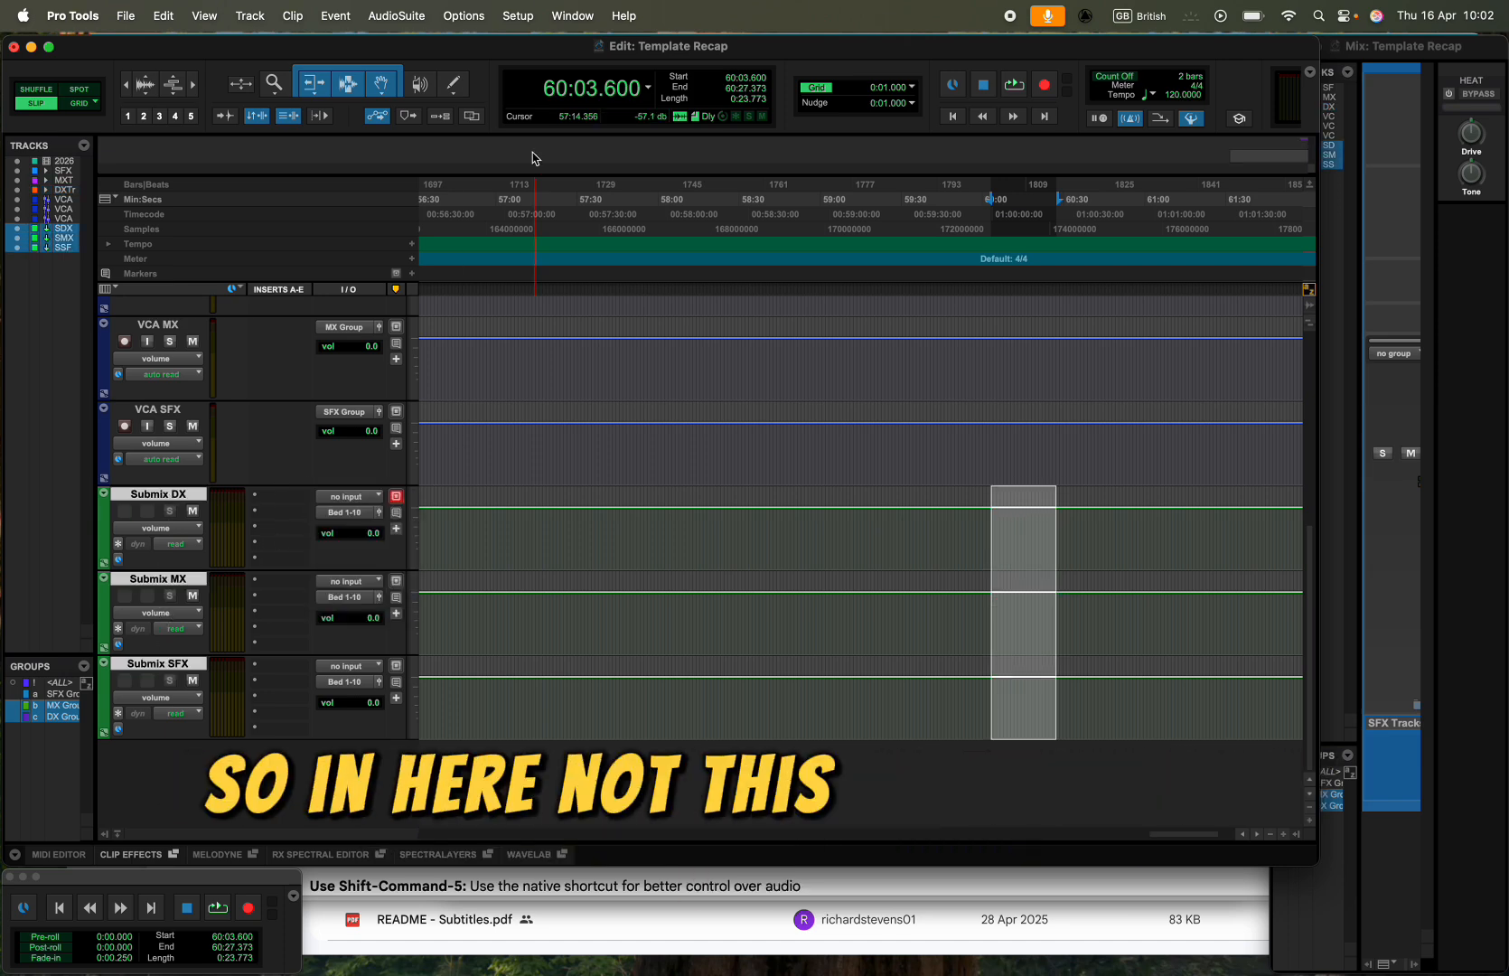
left_click(533, 16)
left_click(292, 495)
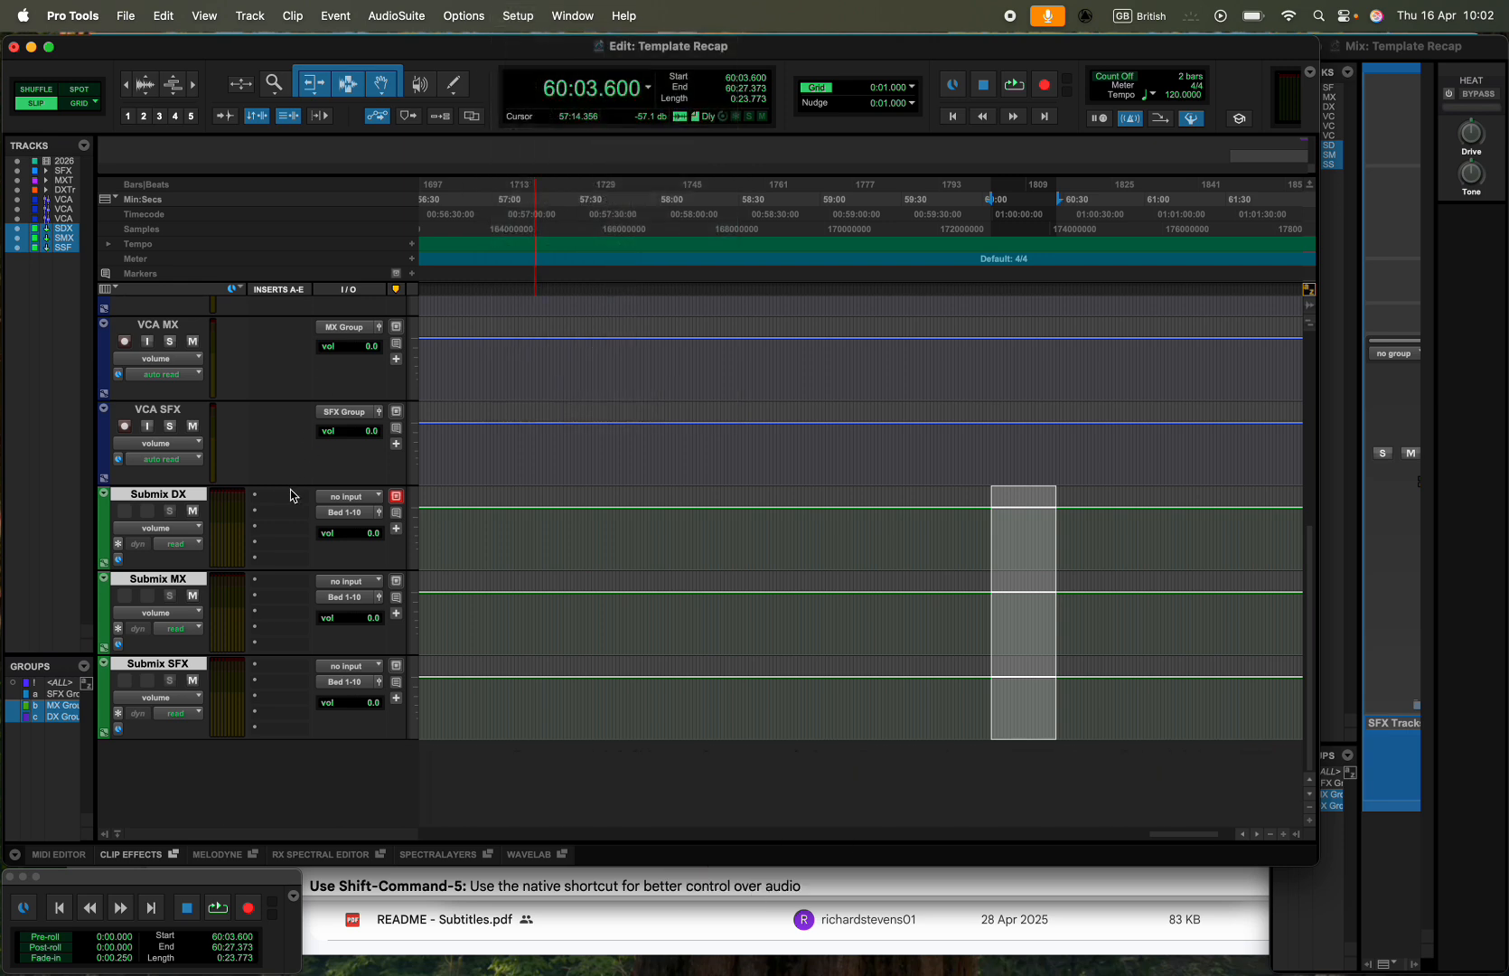
- Change the format of SurroundBus 1, SurroundBus 2 and SurroundBus 3 to 7.1.2 in the I/O Setup
left_click(515, 16)
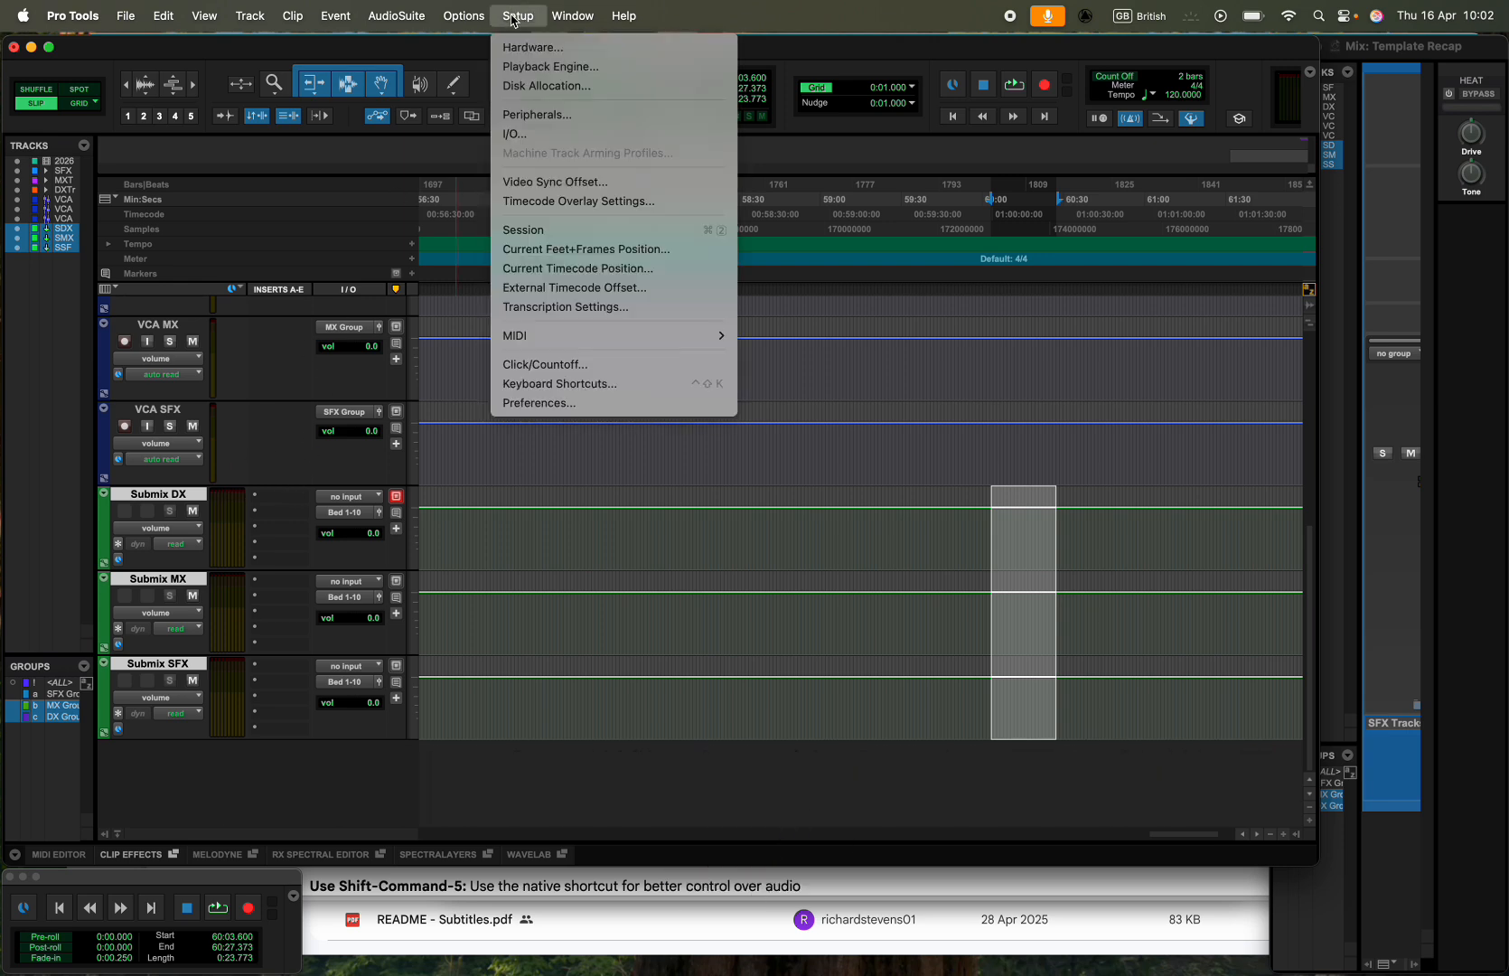
left_click(536, 141)
left_click(529, 430)
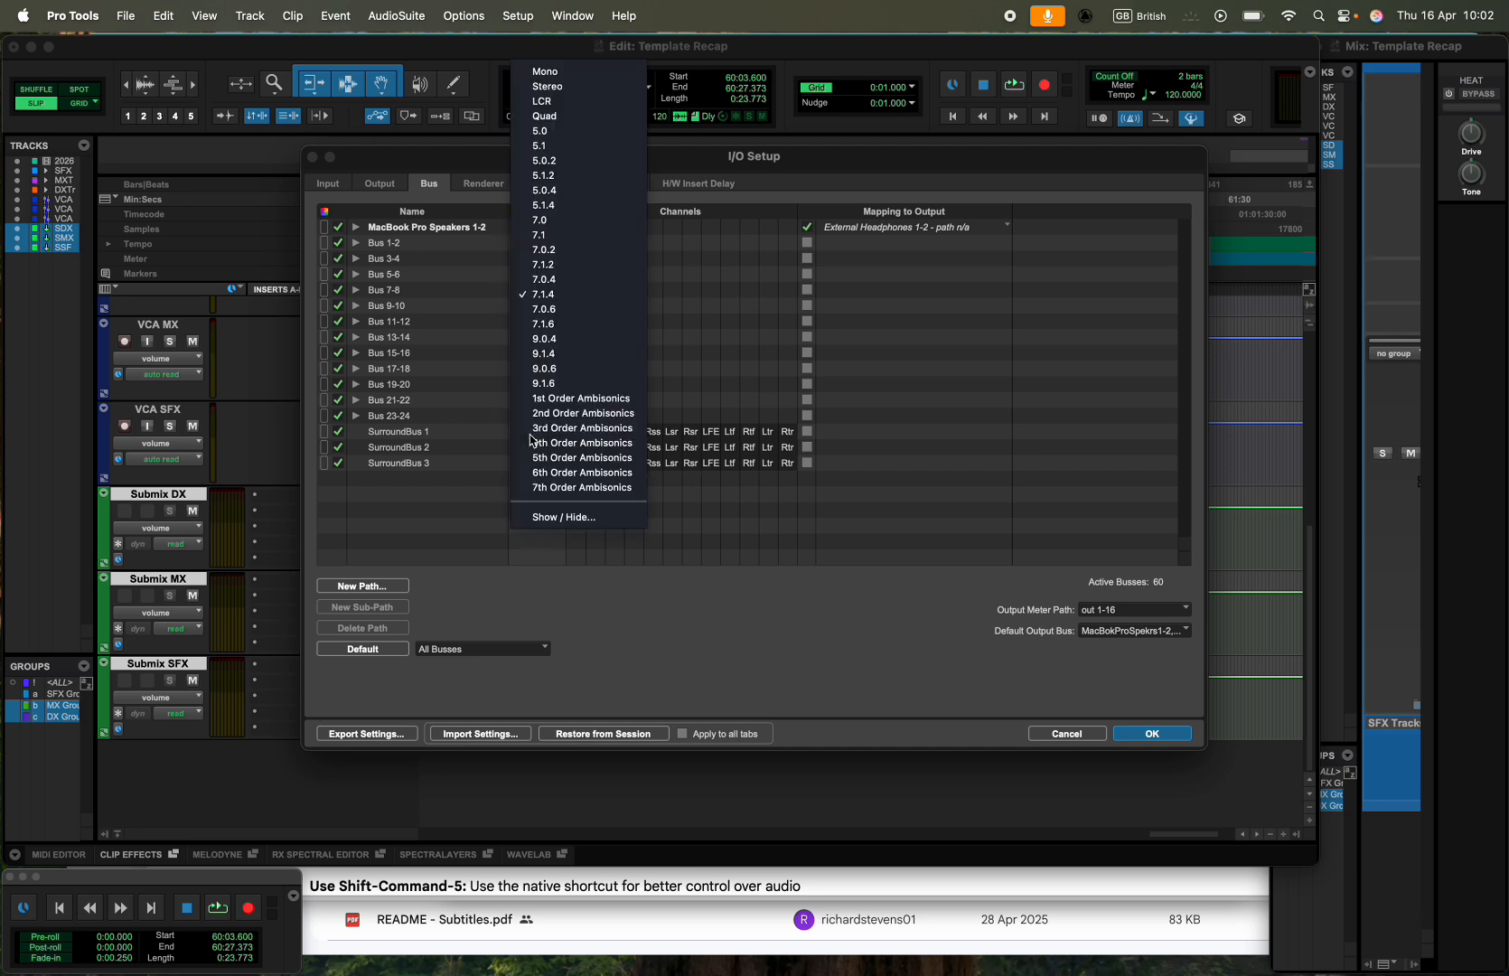
left_click(545, 264)
left_click(542, 446)
left_click(557, 264)
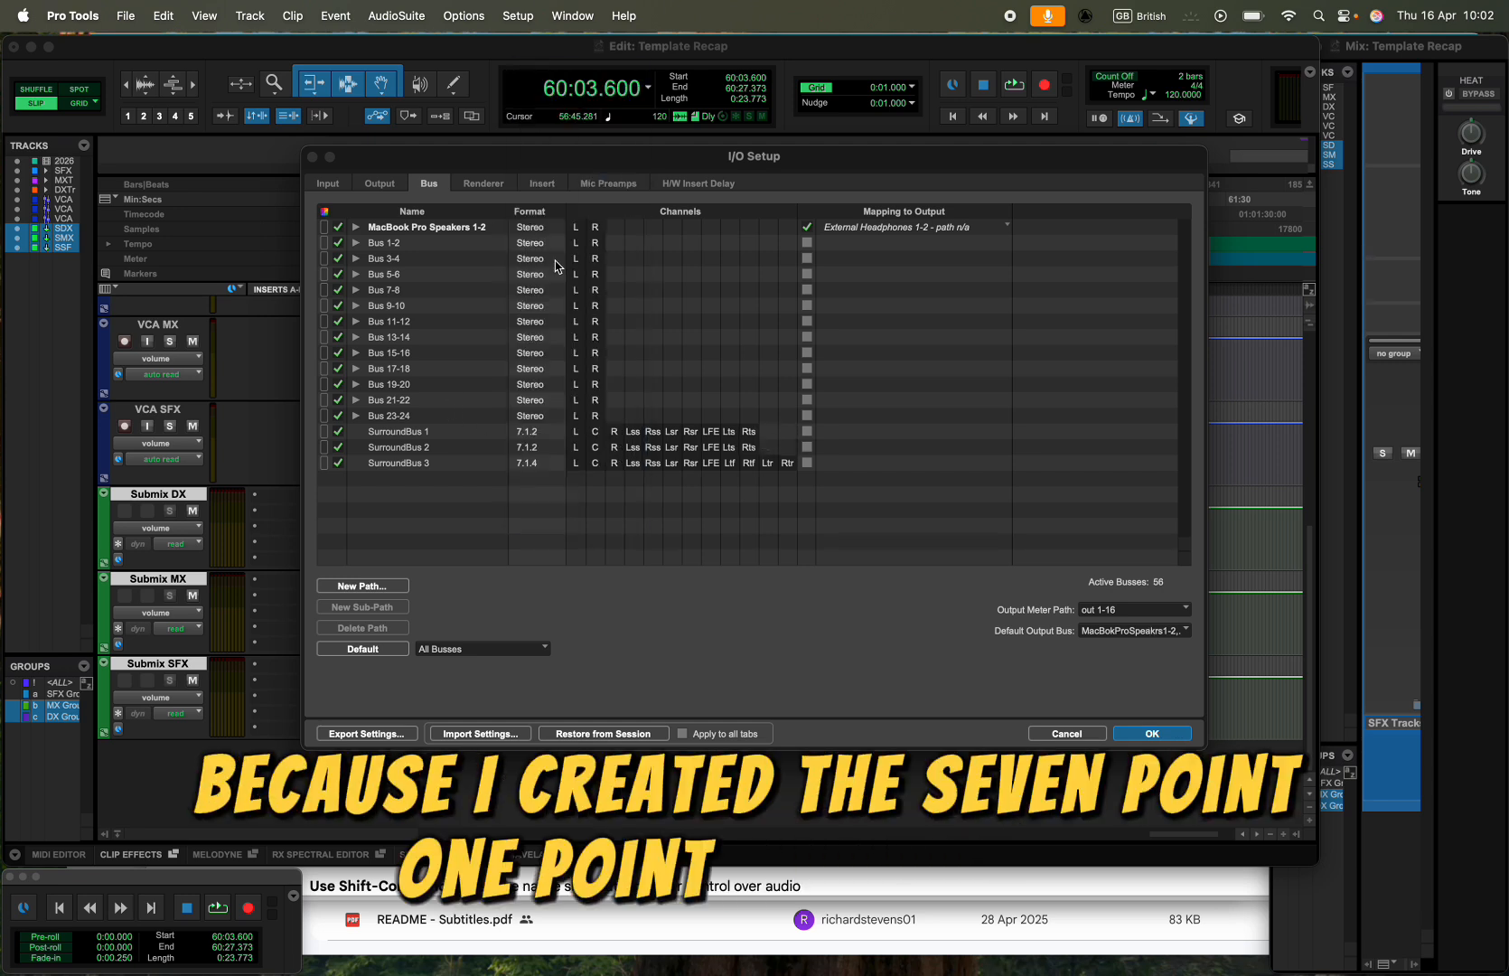
left_click(530, 464)
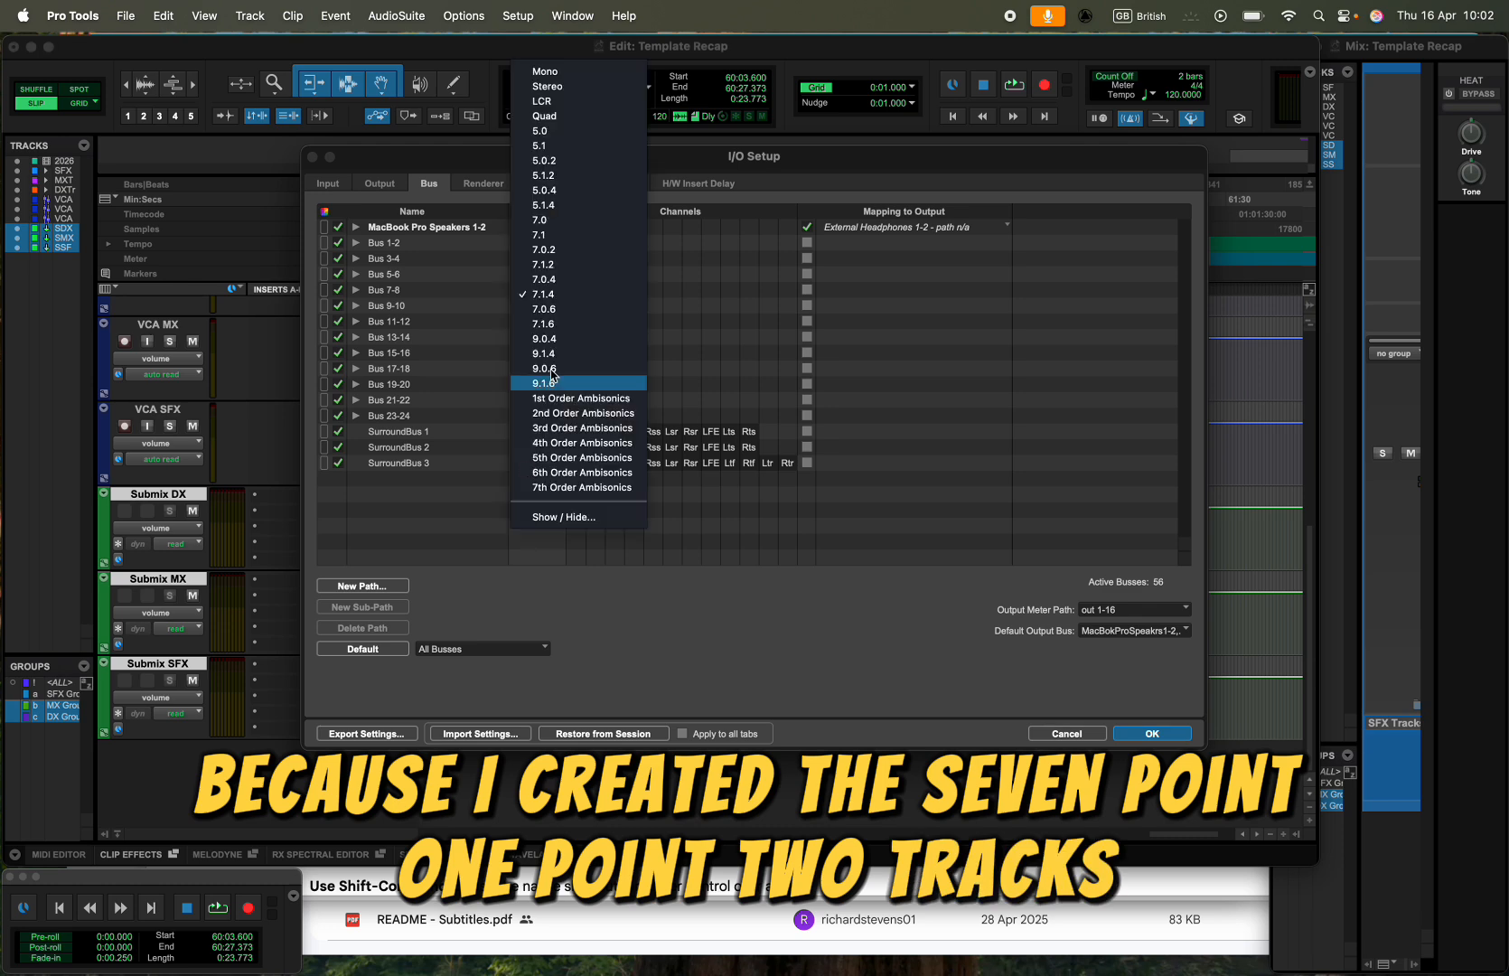
left_click(544, 265)
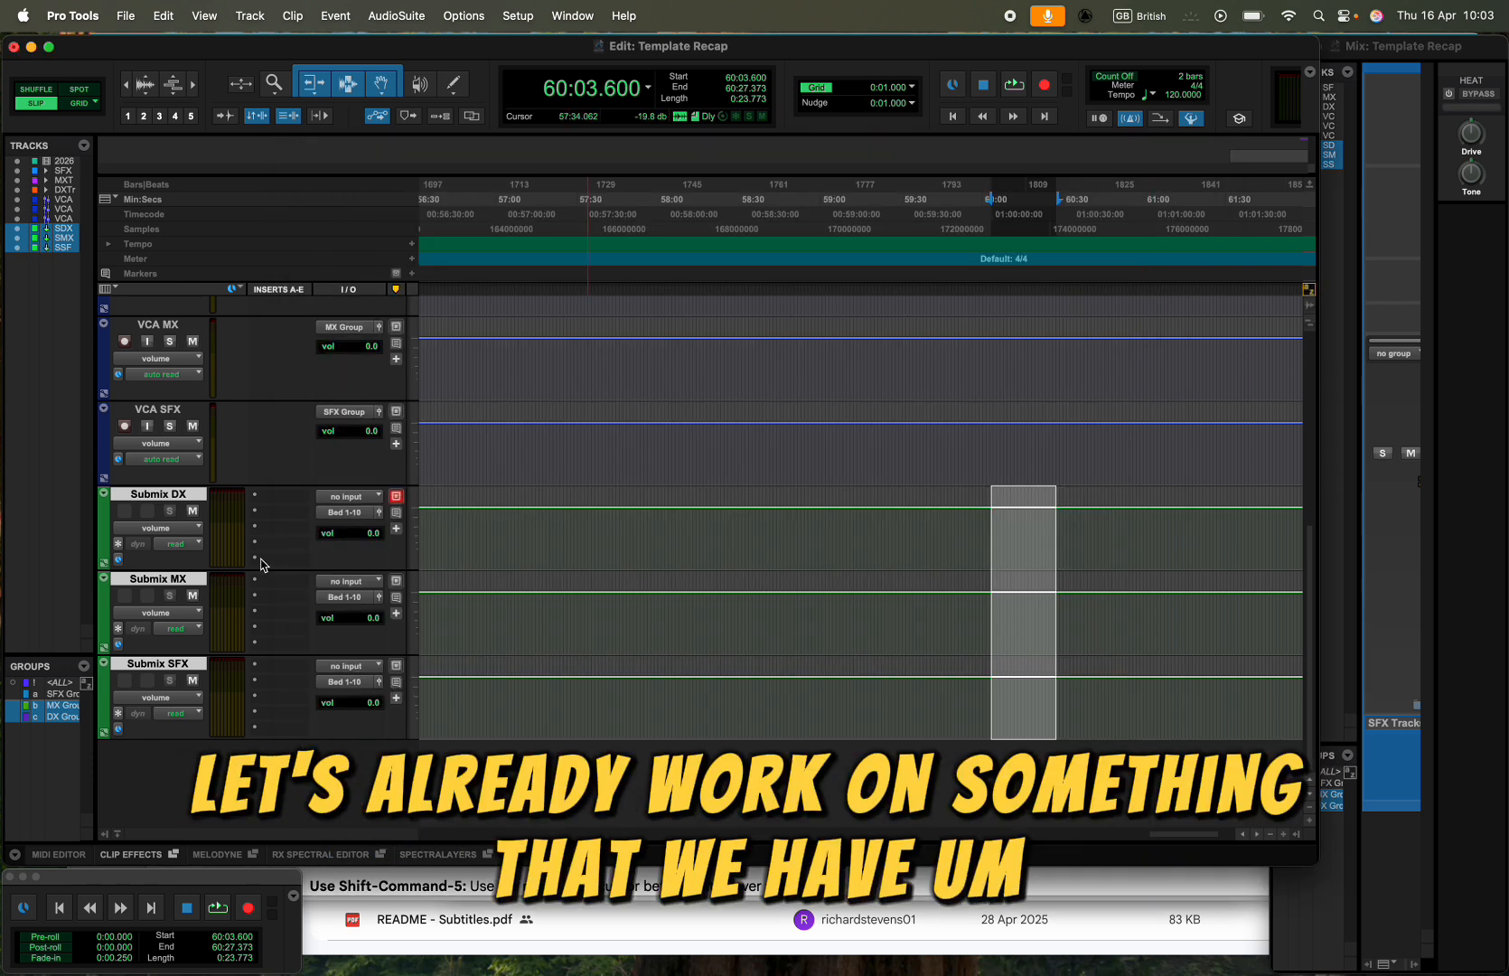
- Set the inputs of Submix DX, Submix MX and Submix SFX to SurroundBus 1, SurroundBus 2 and SurroundBus 3 respectively
left_click(347, 497)
mouse_move(361, 498)
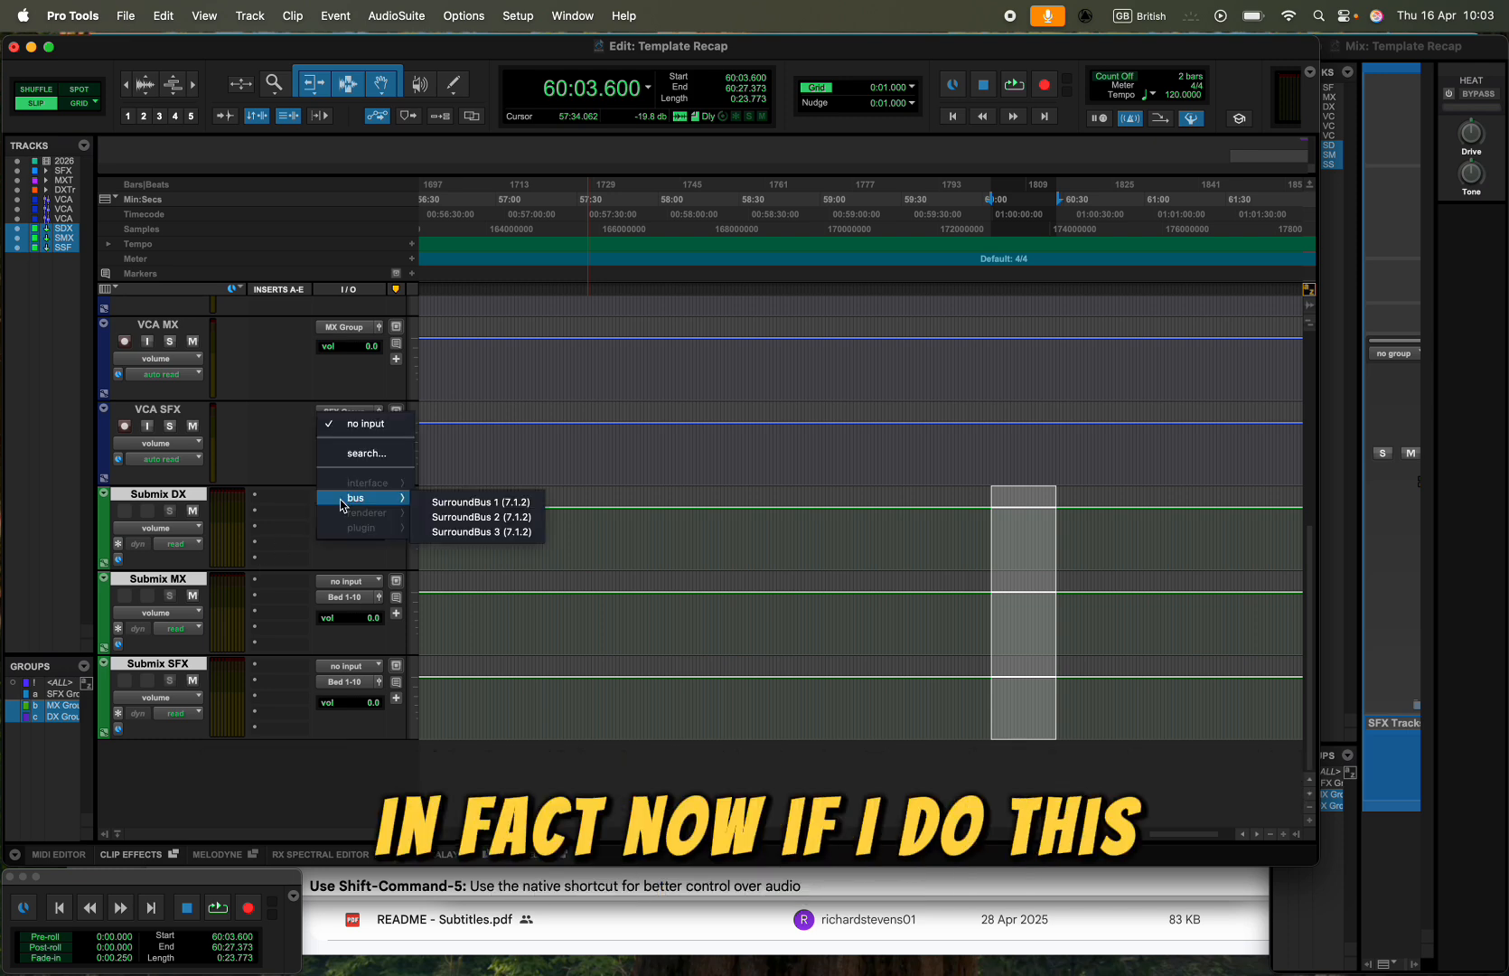
left_click(465, 502)
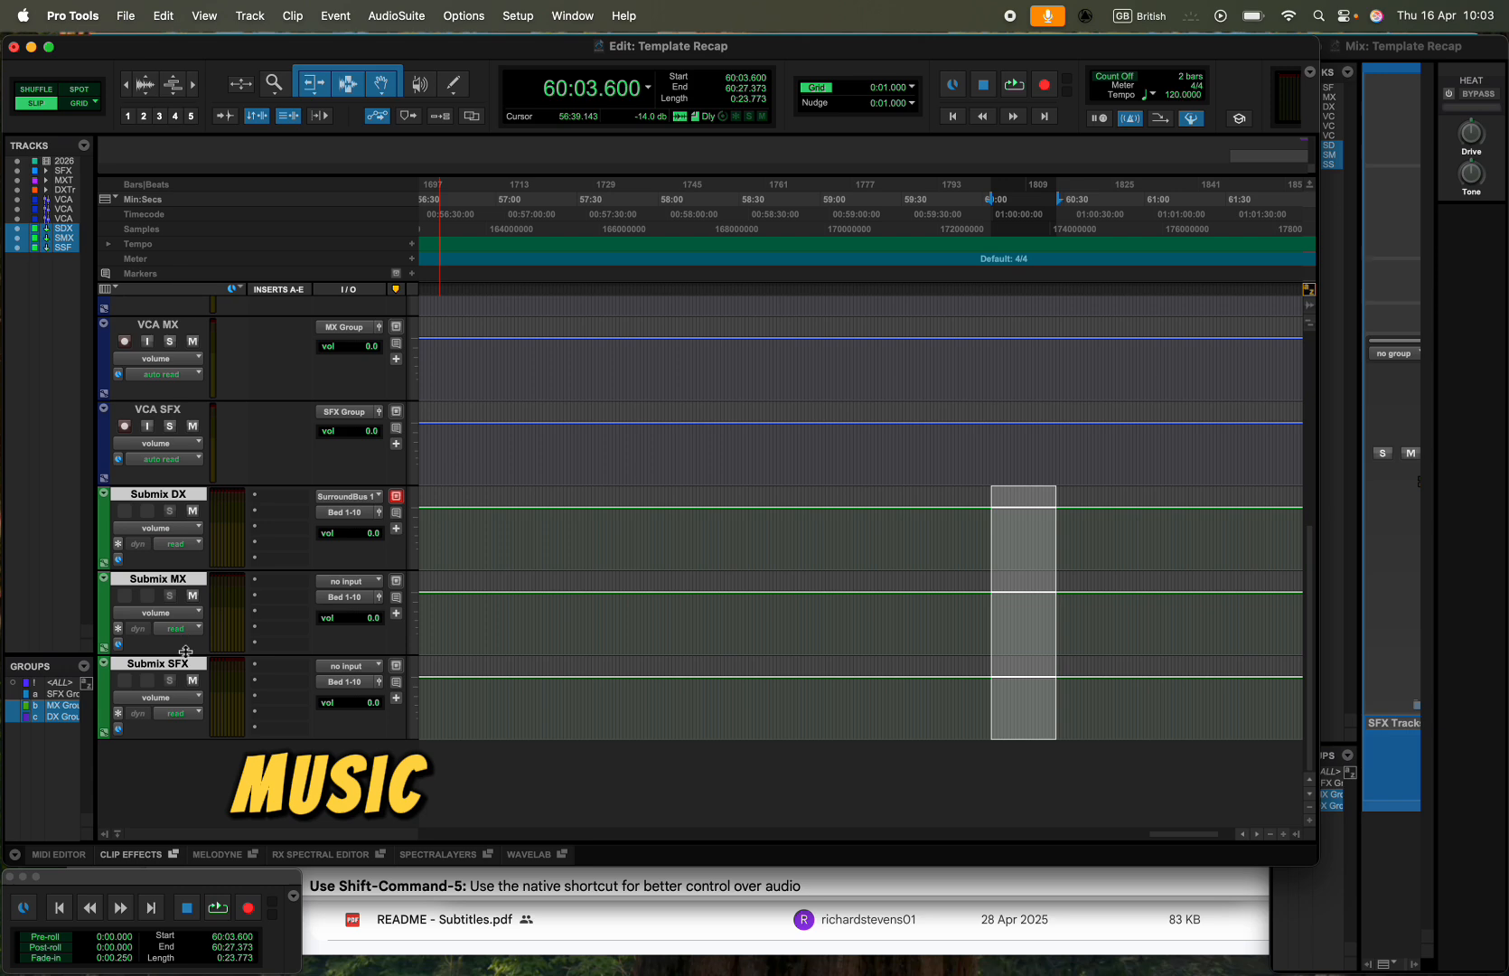
left_click(347, 496)
mouse_move(361, 582)
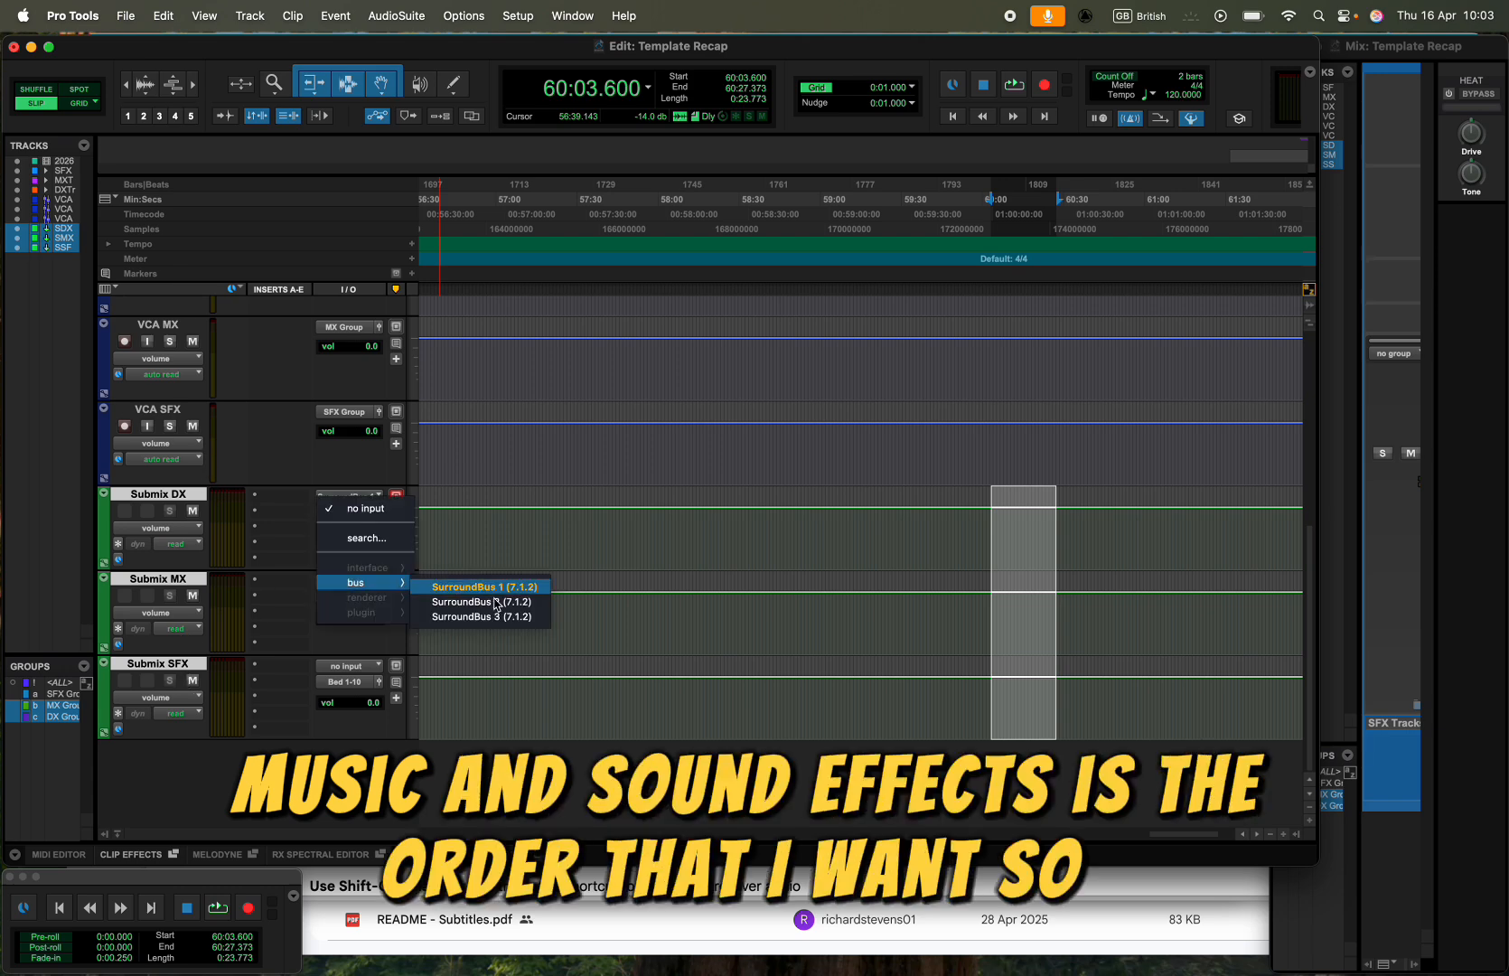
left_click(495, 602)
left_click(349, 666)
mouse_move(357, 670)
left_click(479, 701)
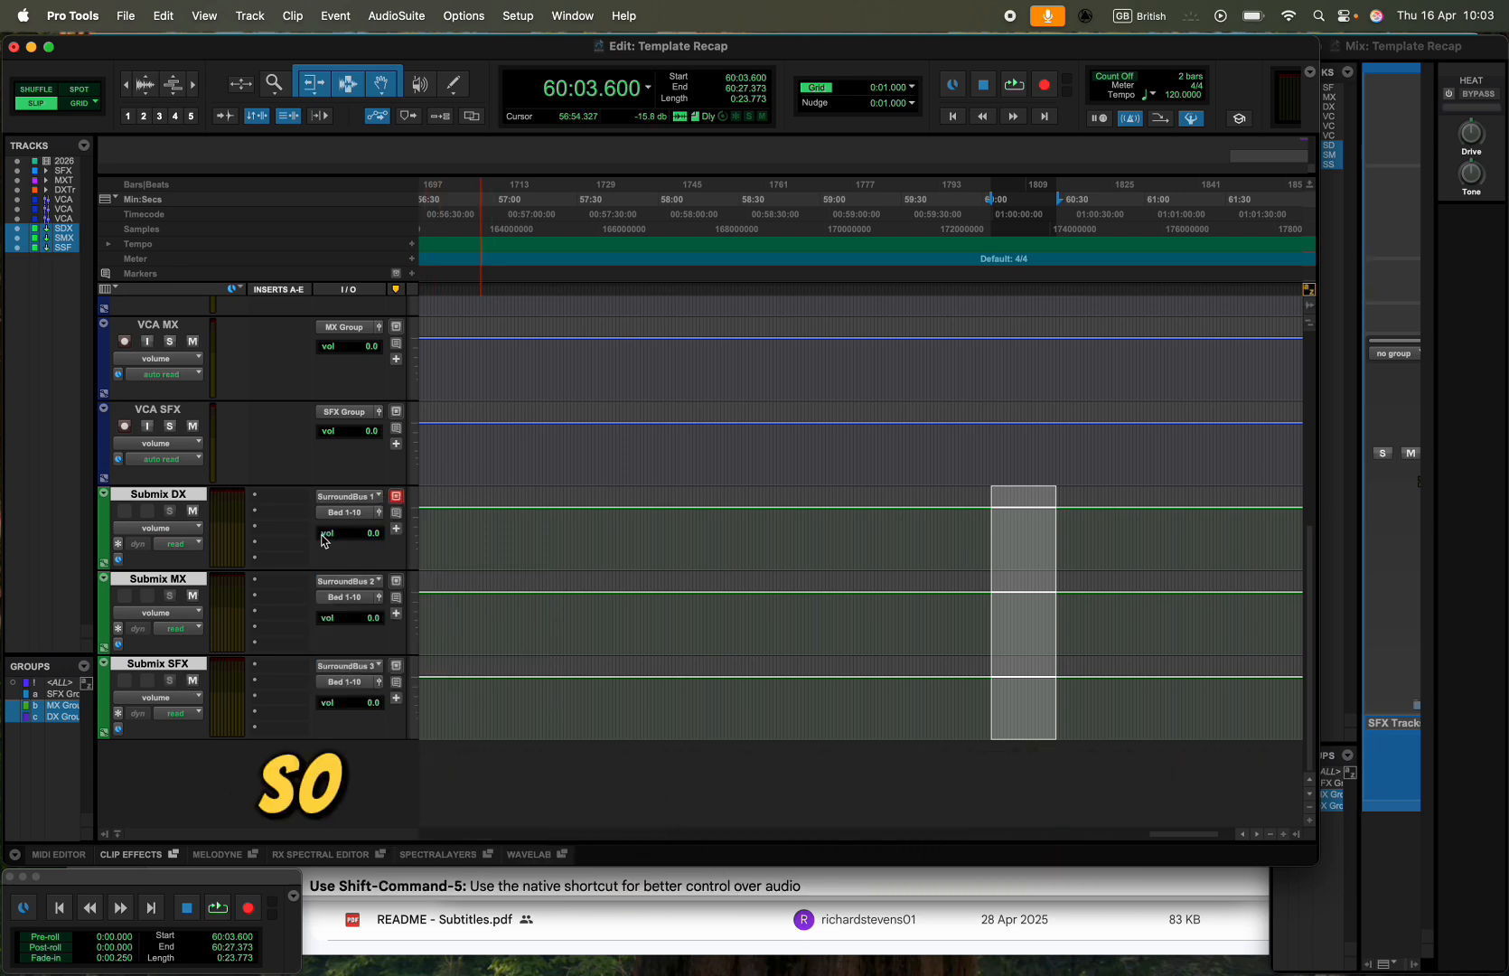
- Expand the DX Tracks folder, route the DX and DX S outputs to SurroundBus 1, and collapse the folder again
scroll(322, 538, "up", 5)
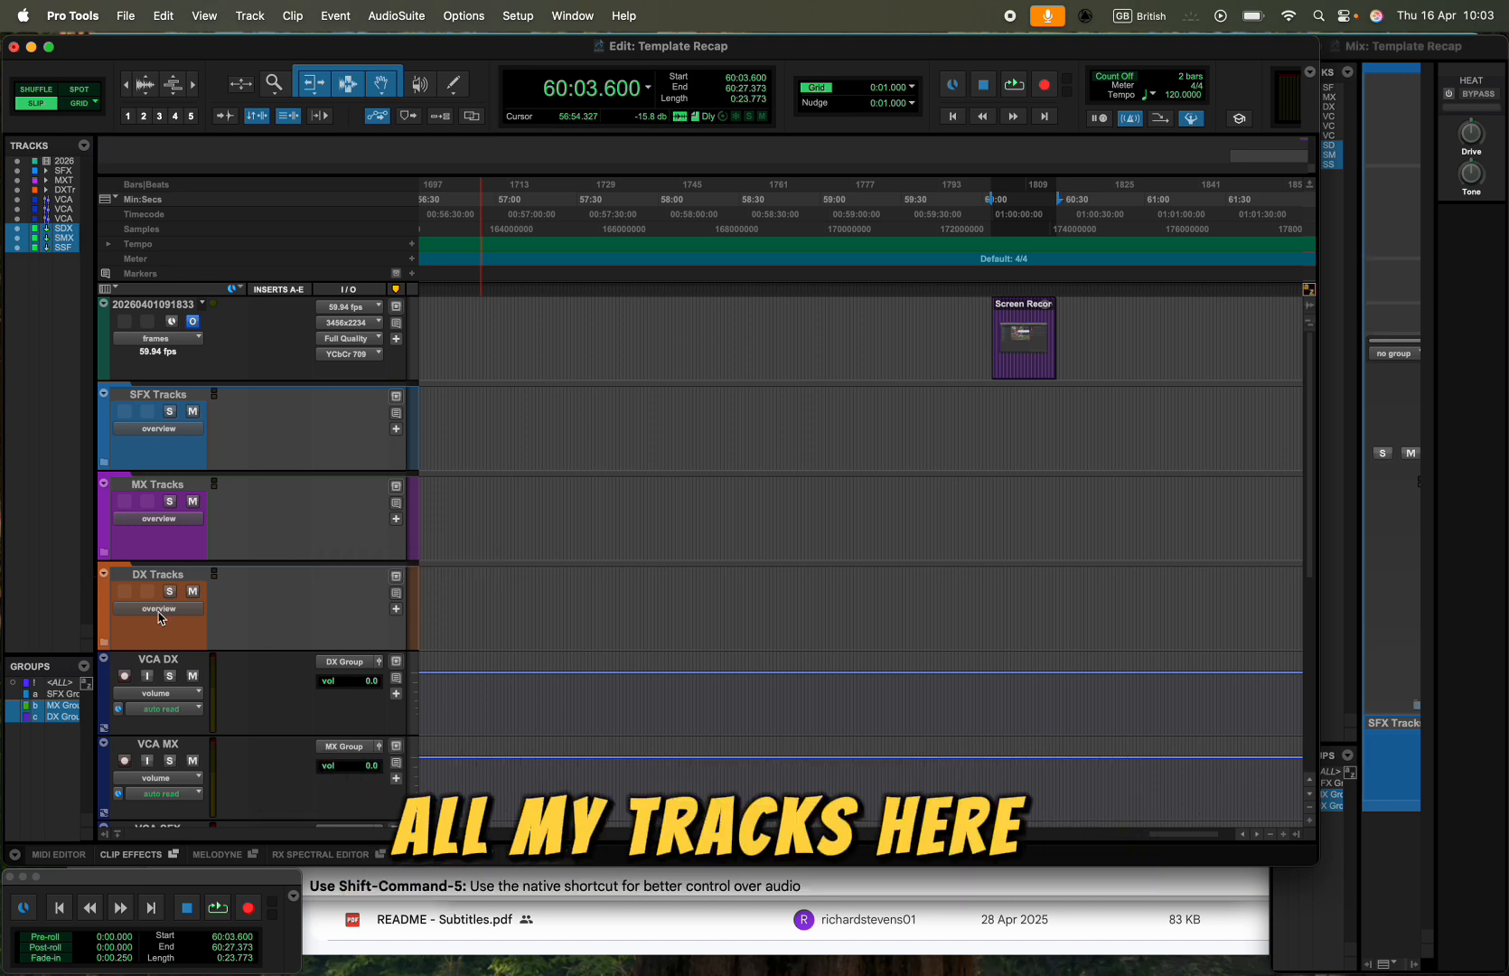
left_click(104, 641)
scroll(271, 578, "down", 3)
left_click(174, 486)
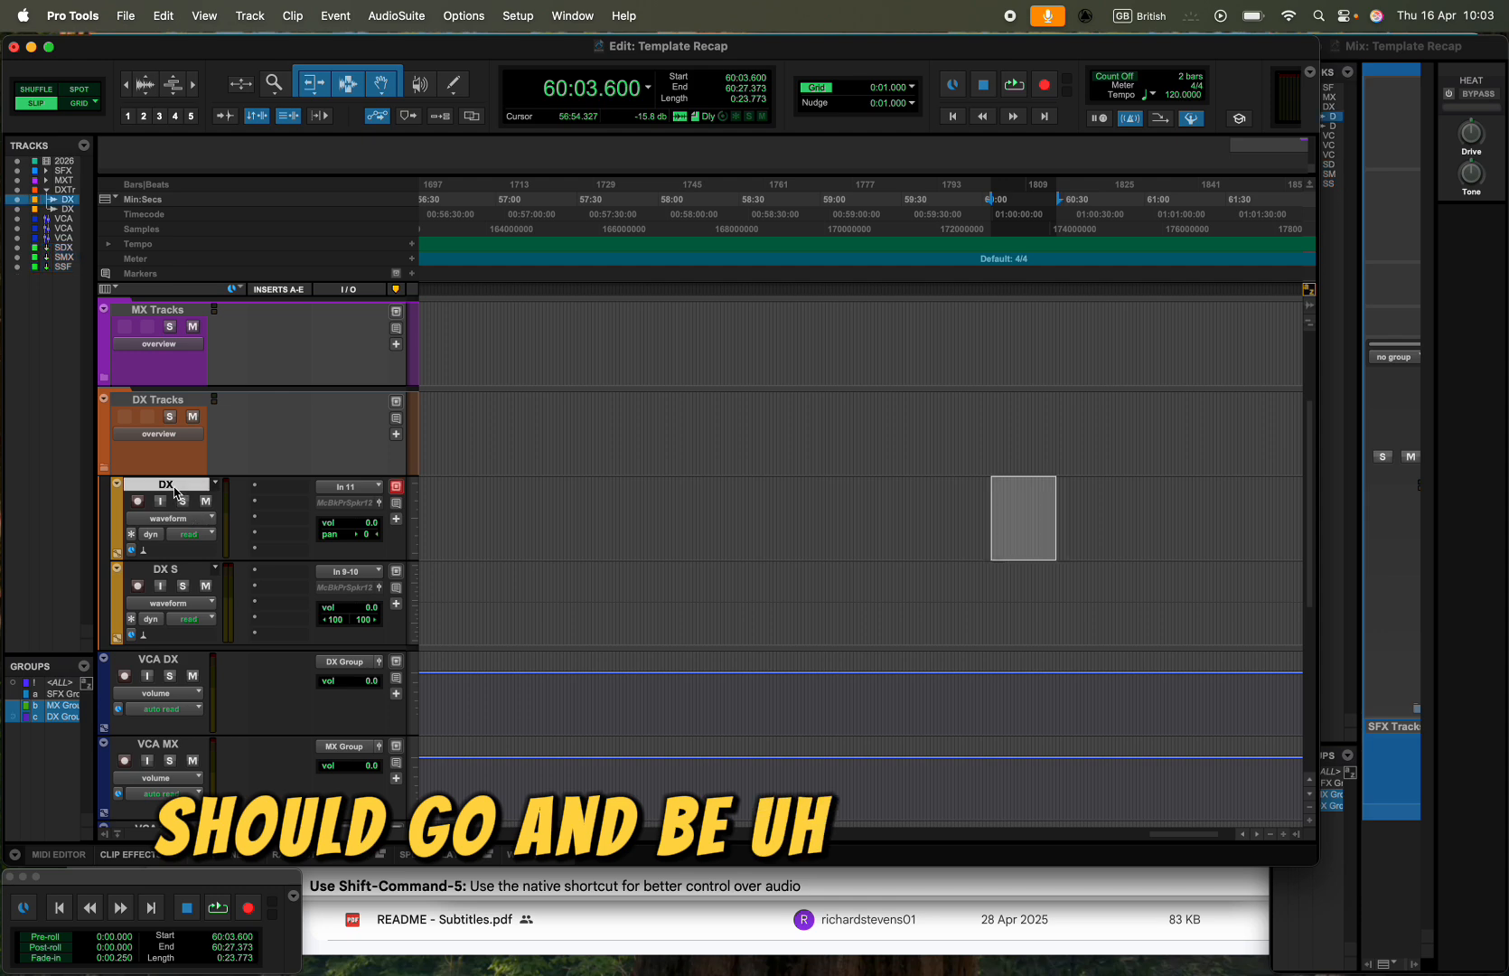
left_click(167, 573, "shift")
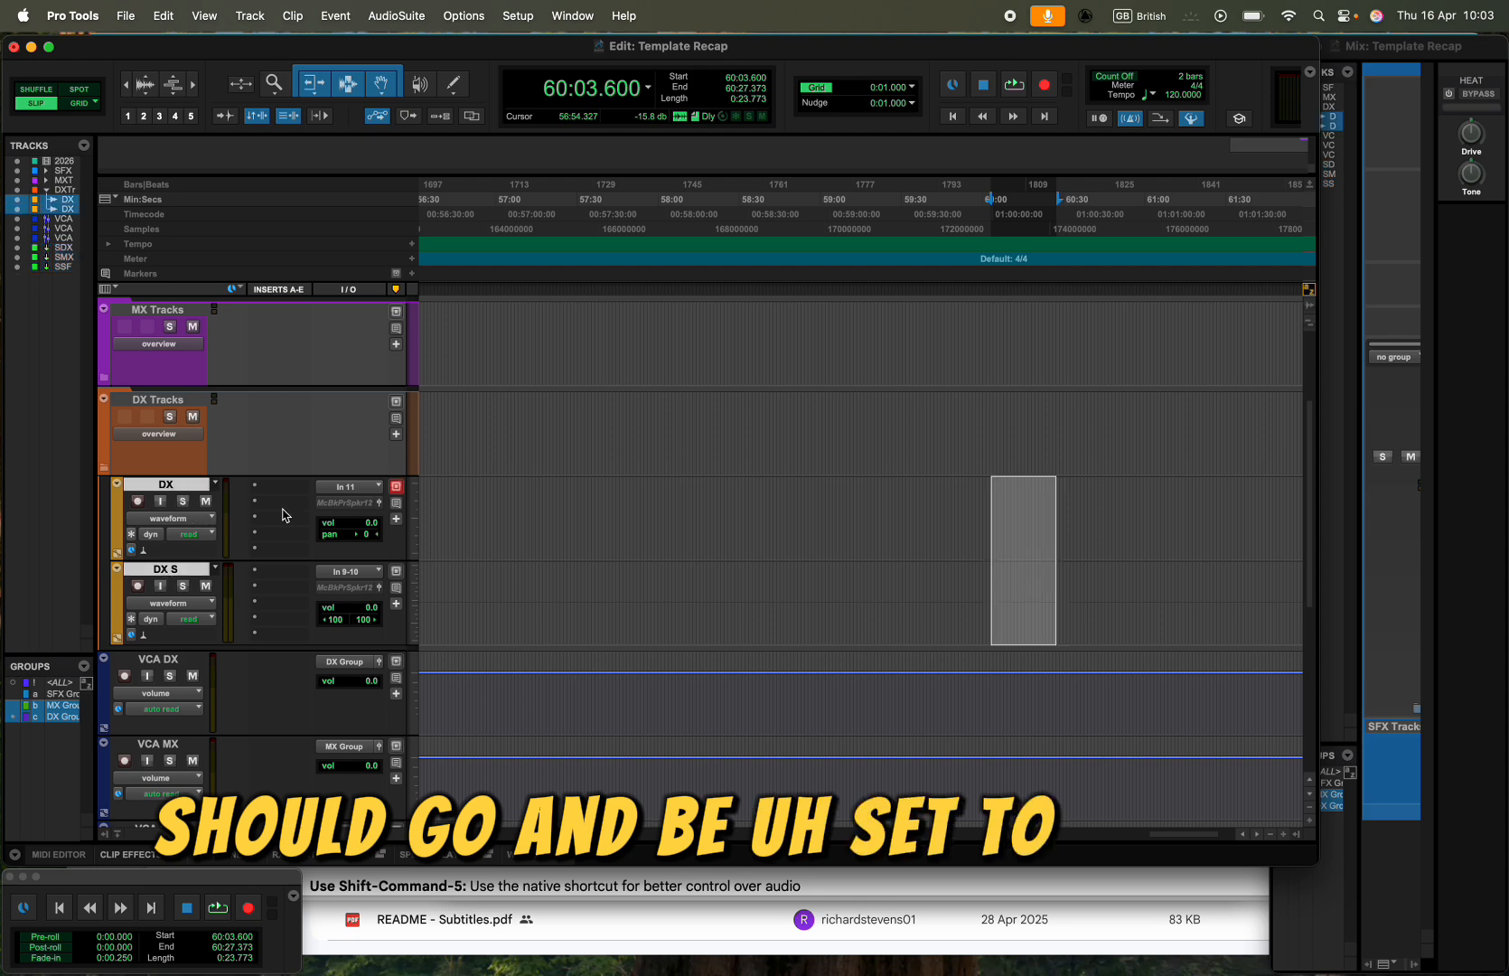
left_click(340, 502)
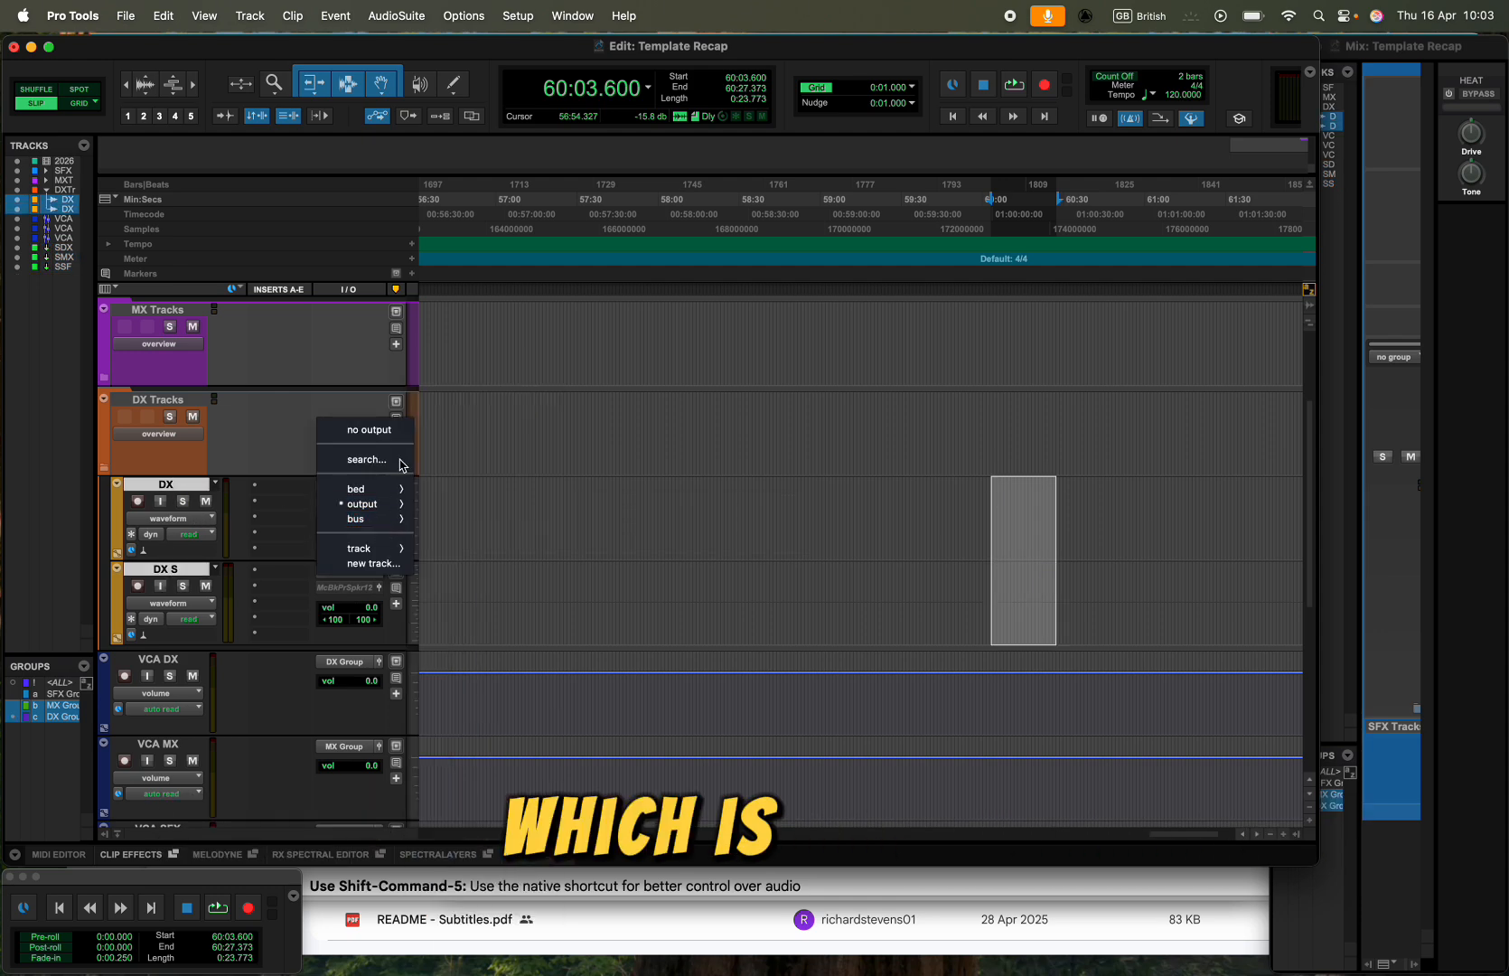
mouse_move(389, 519)
left_click(515, 913, "alt+shift")
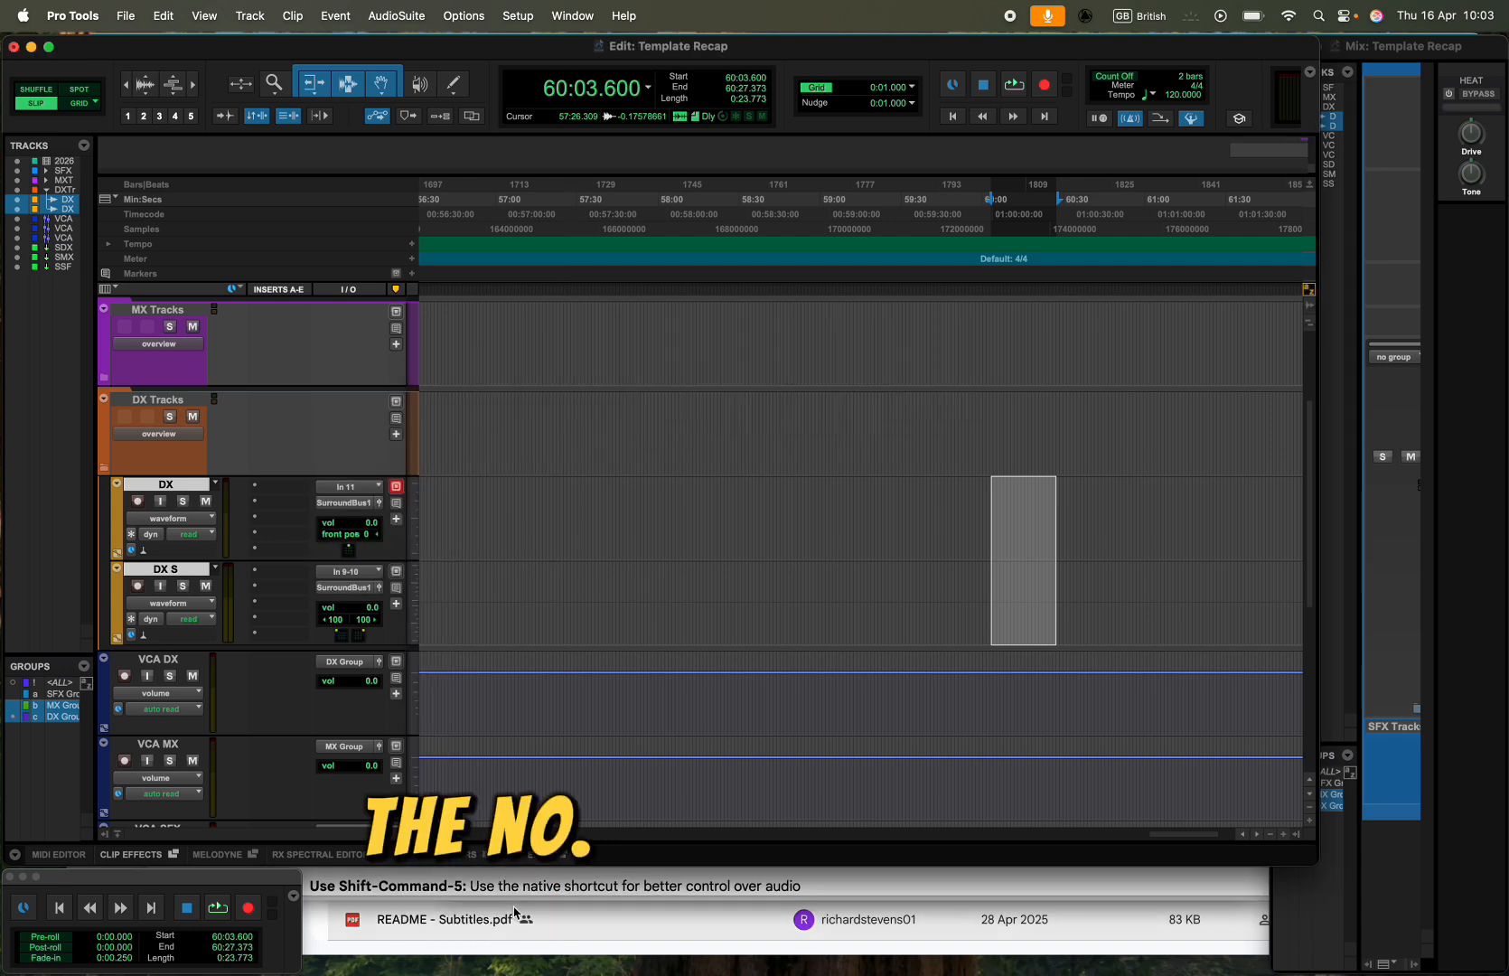
left_click(101, 471)
- Expand the MX Tracks folder, route the outputs of MX 1 through MX S 2 to SurroundBus 2, and collapse the folder
left_click(103, 378)
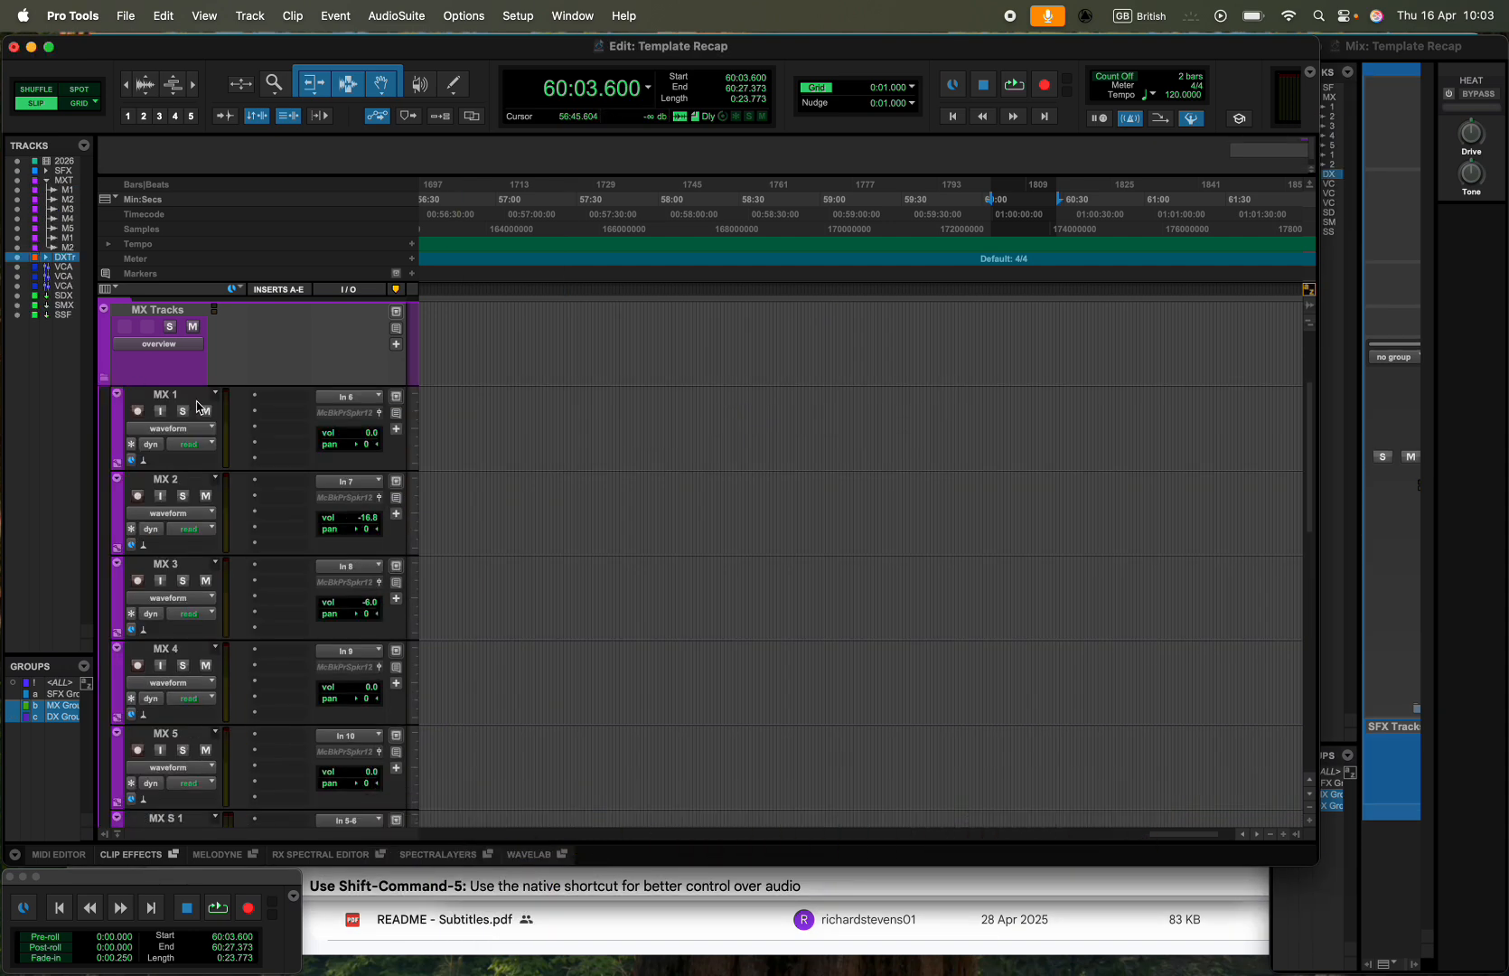
left_click(167, 395)
scroll(185, 403, "down", 4)
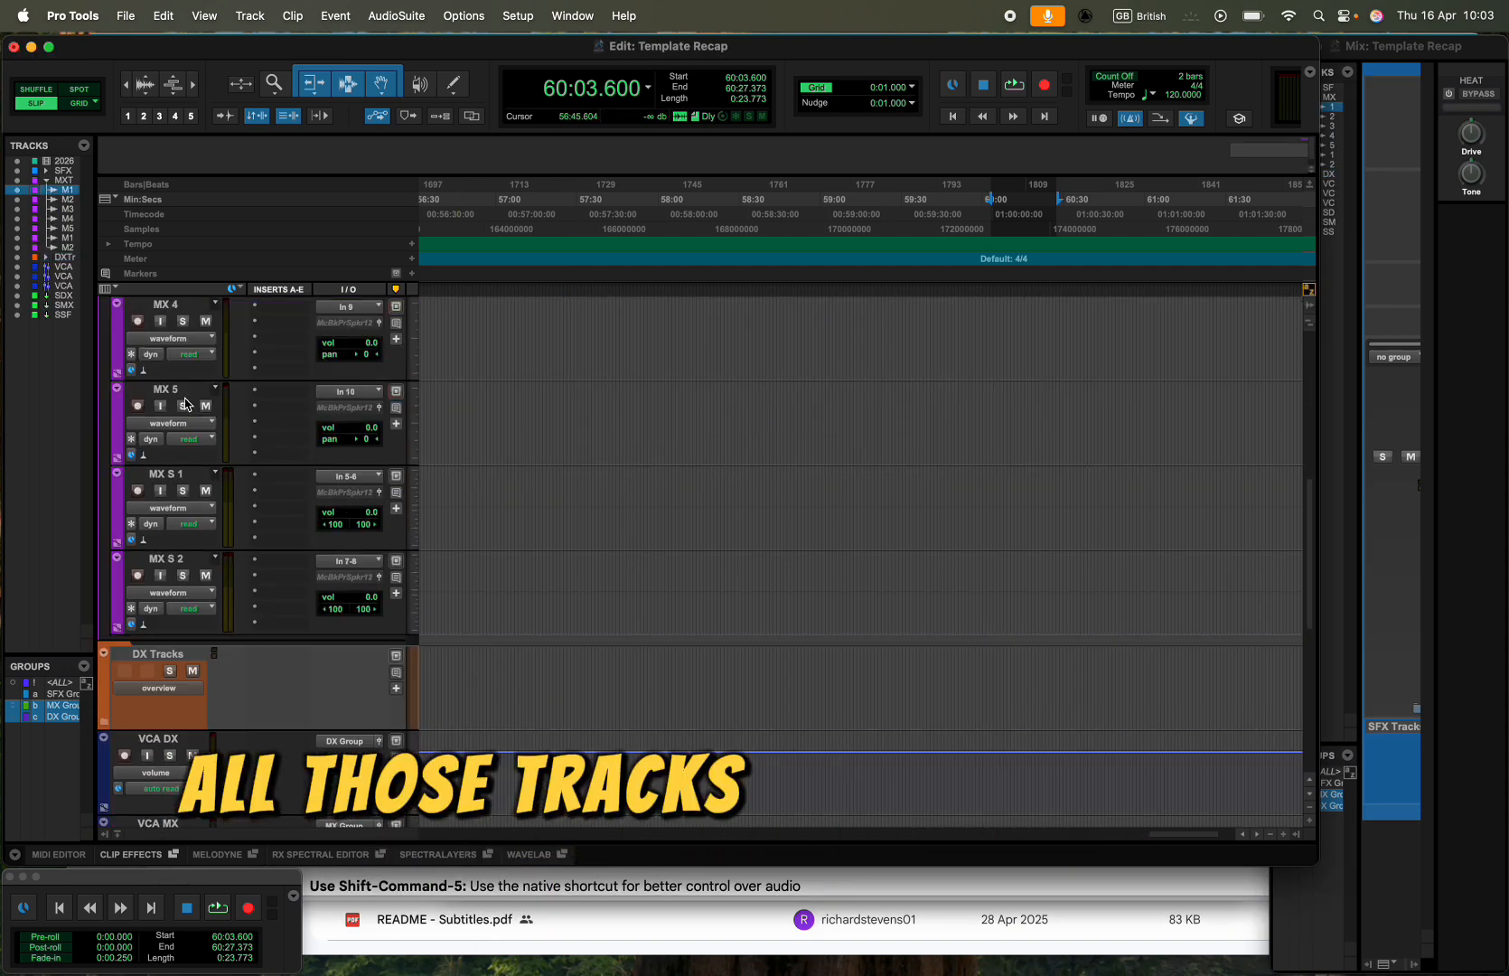
left_click(162, 565, "shift")
left_click(356, 323)
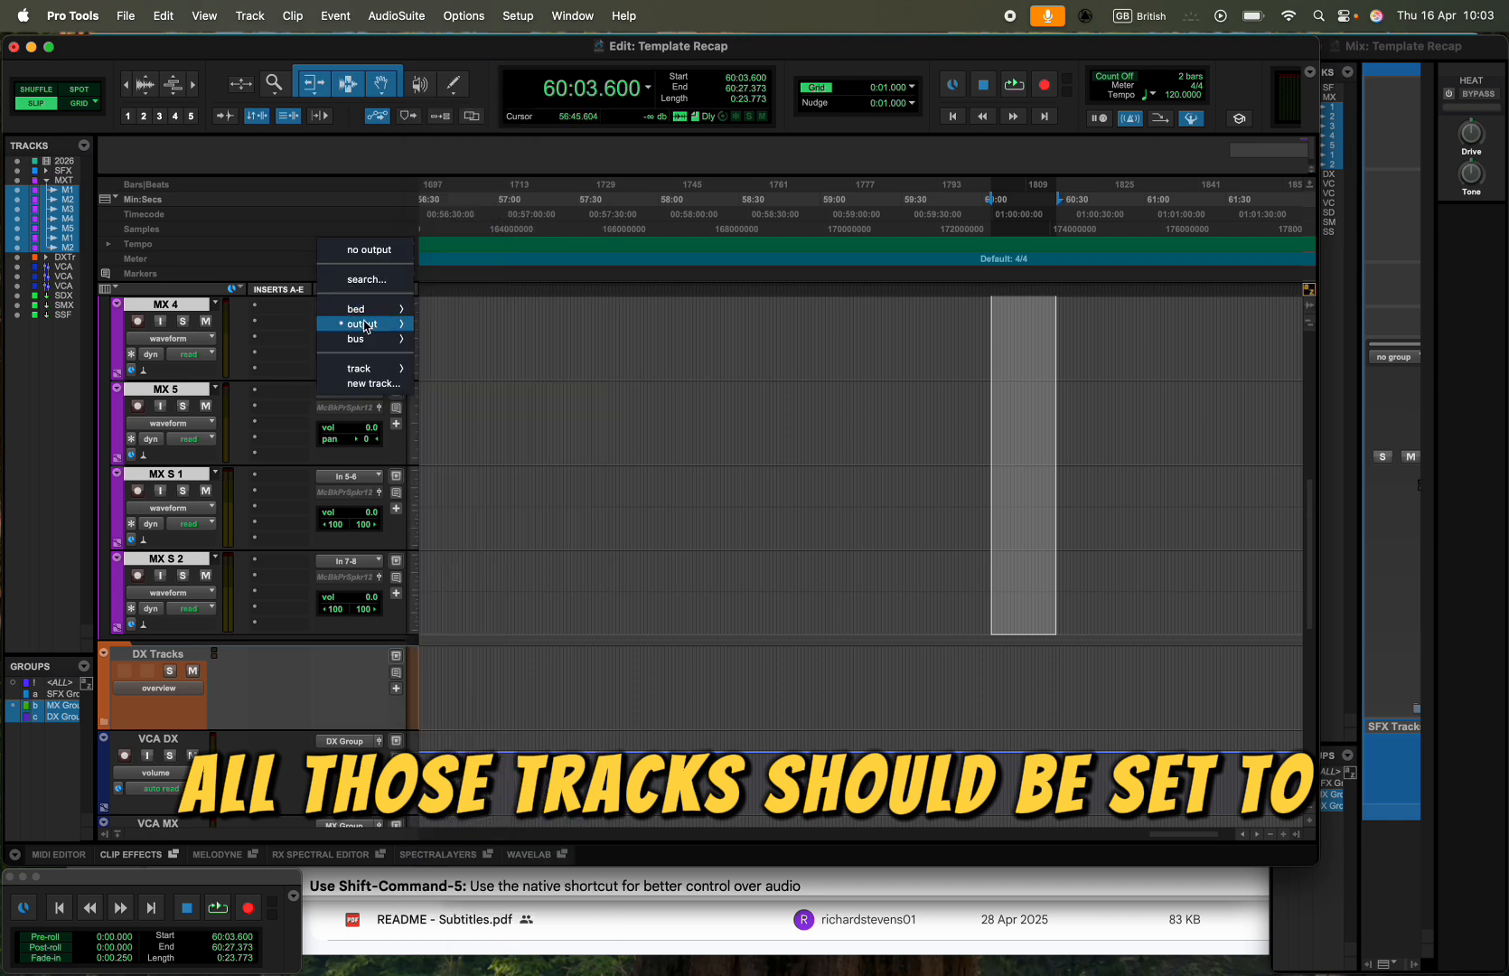
mouse_move(360, 347)
left_click(484, 893, "alt+shift")
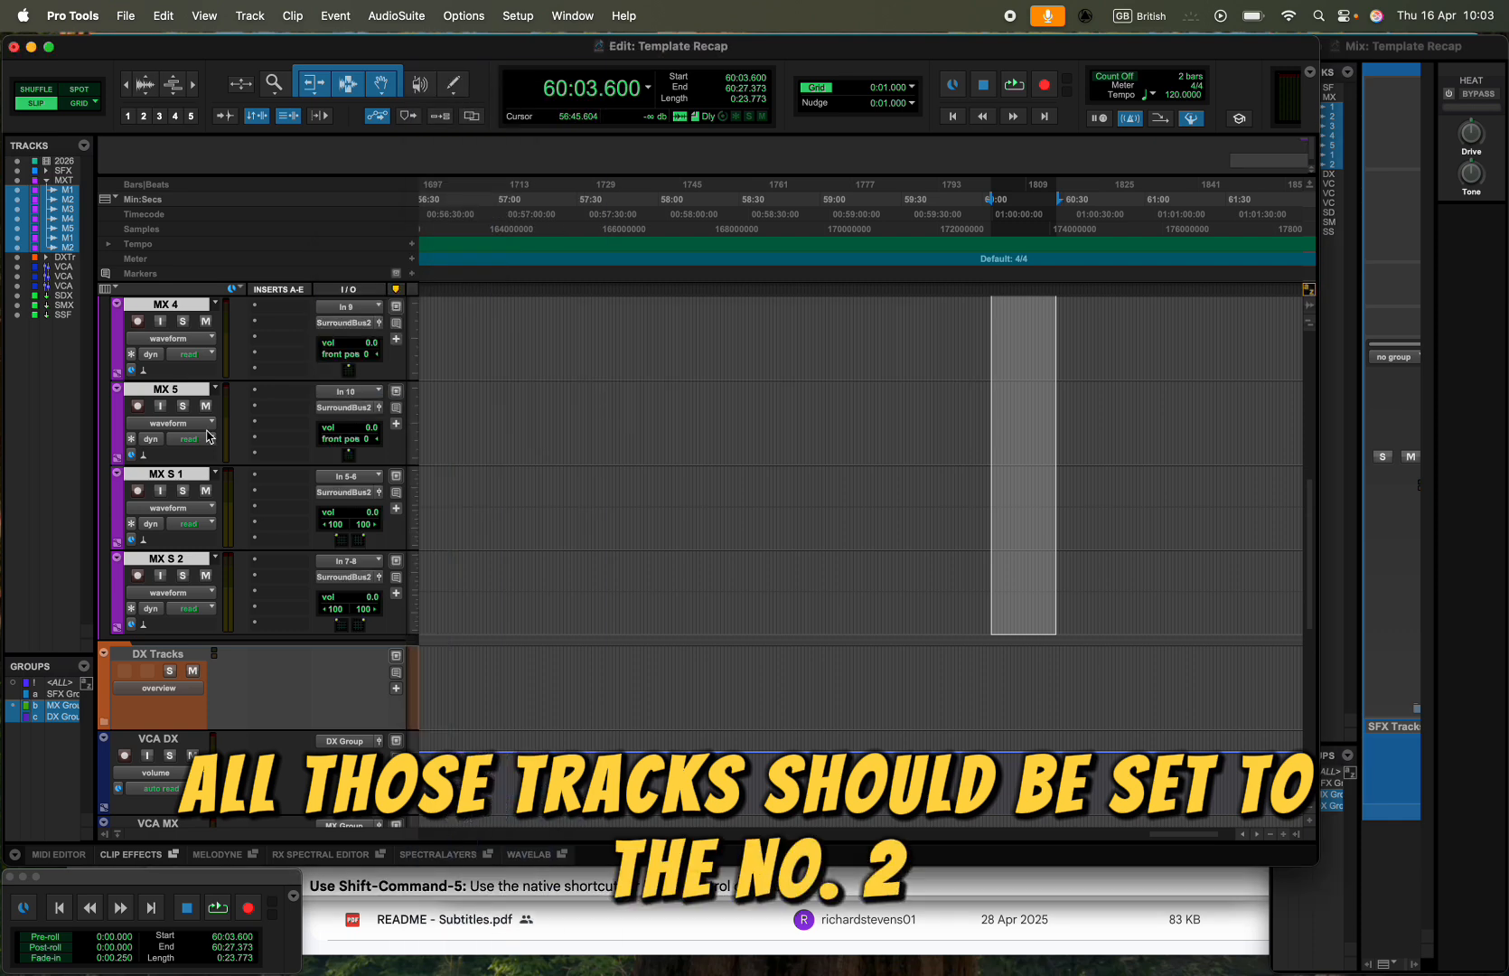
scroll(204, 436, "up", 5)
left_click(105, 468)
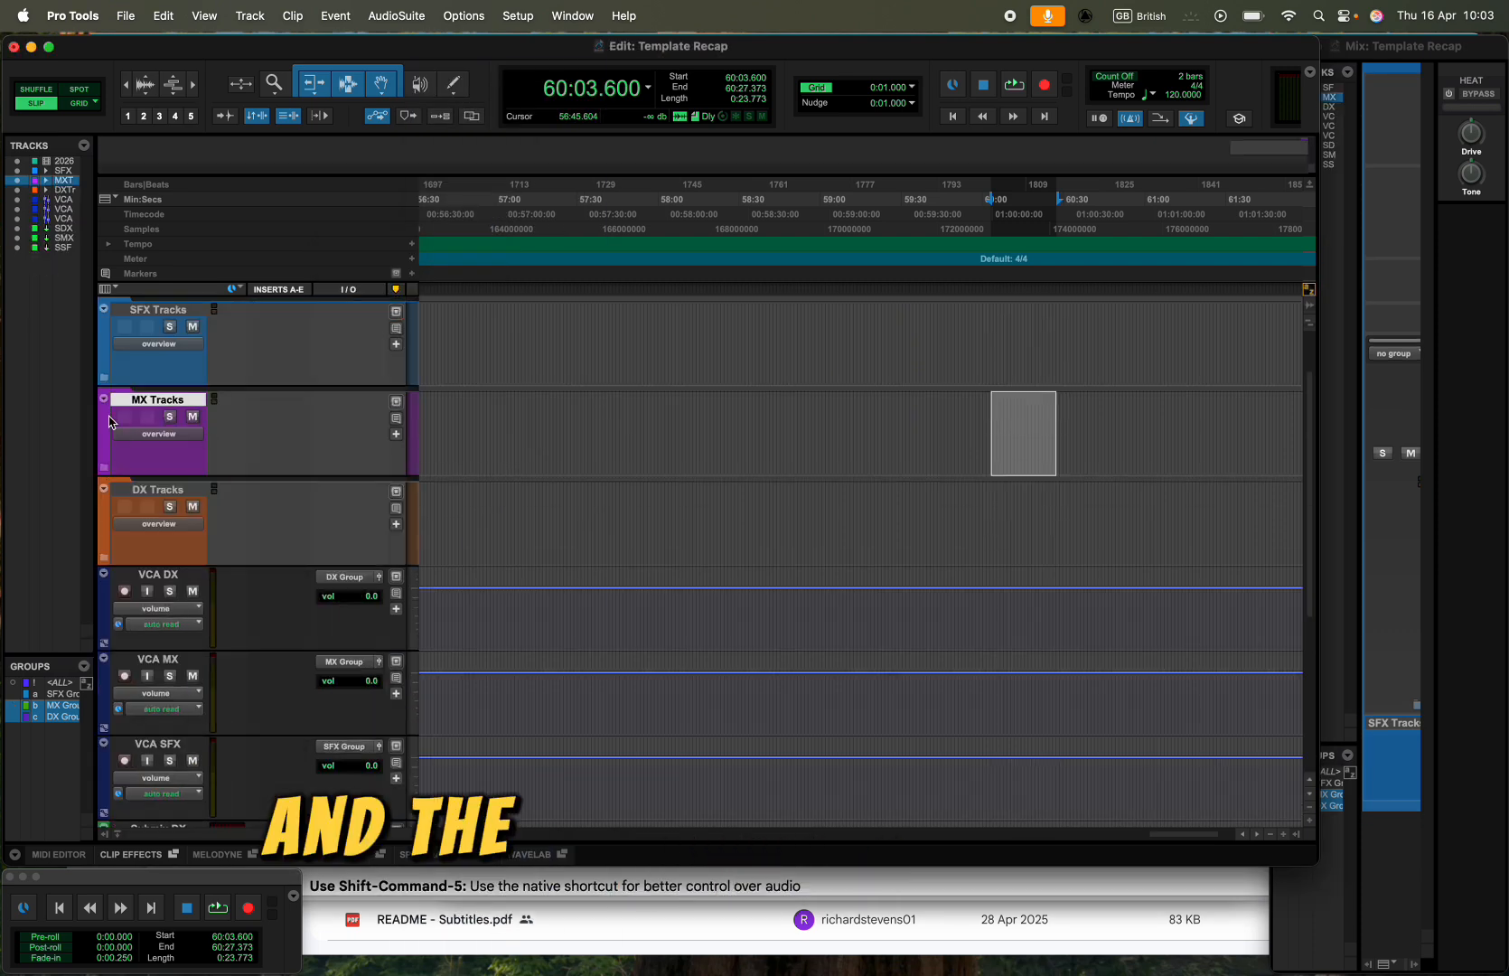
- Expand the SFX Tracks folder, route the outputs of SFX 1 through SFX S 2 to SurroundBus 3, and collapse the folder
left_click(105, 379)
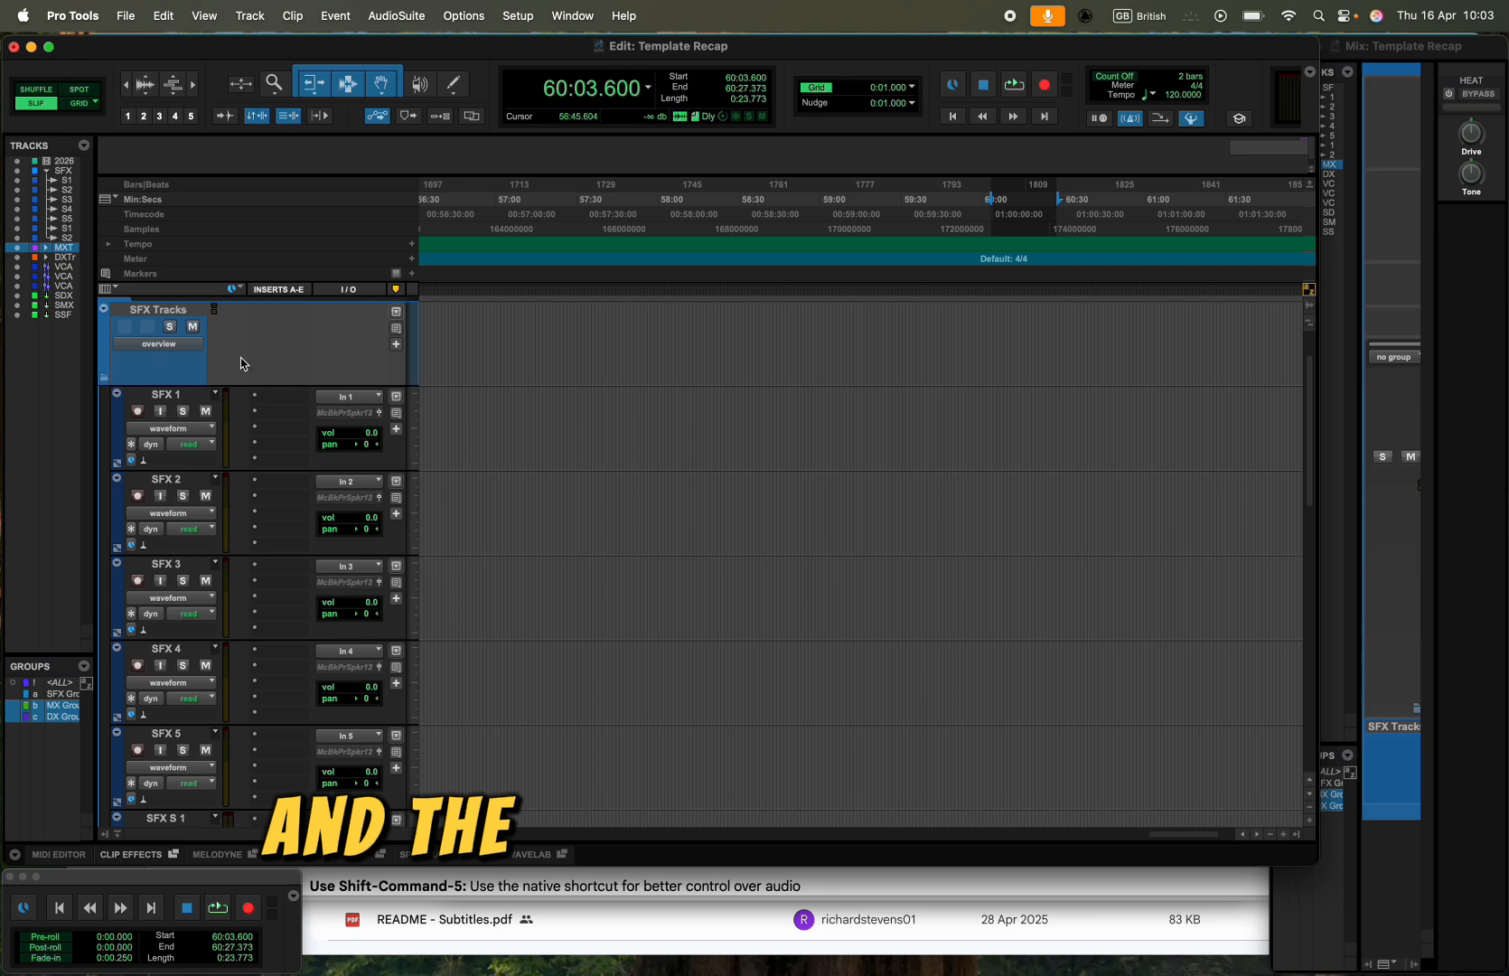
left_click(178, 396)
scroll(177, 398, "down", 3)
left_click(153, 718, "shift")
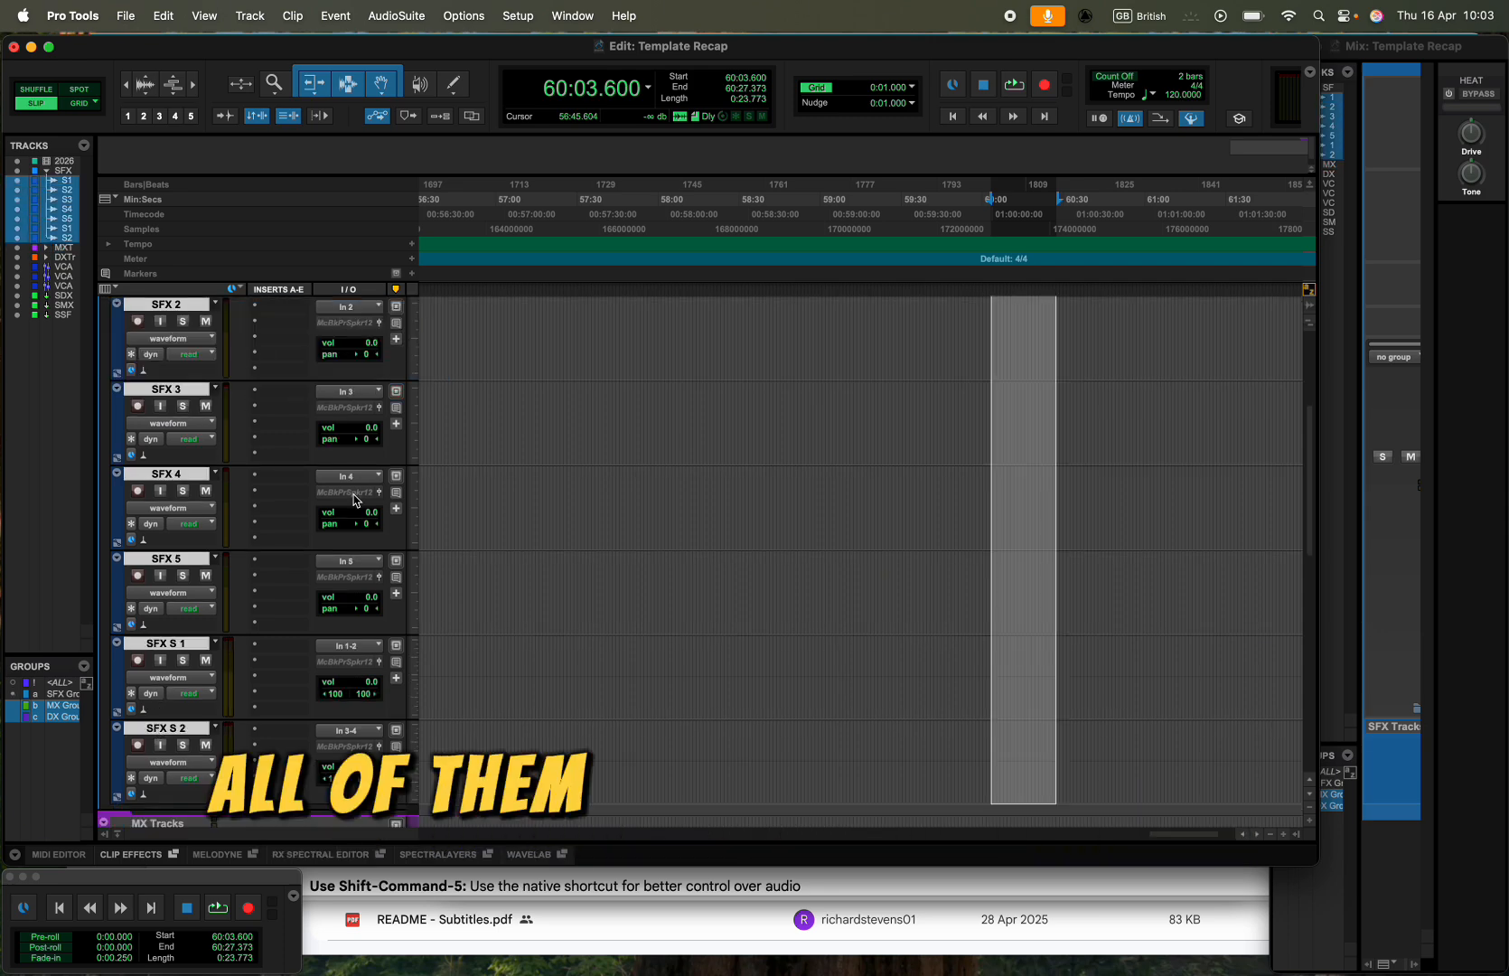
left_click(348, 323)
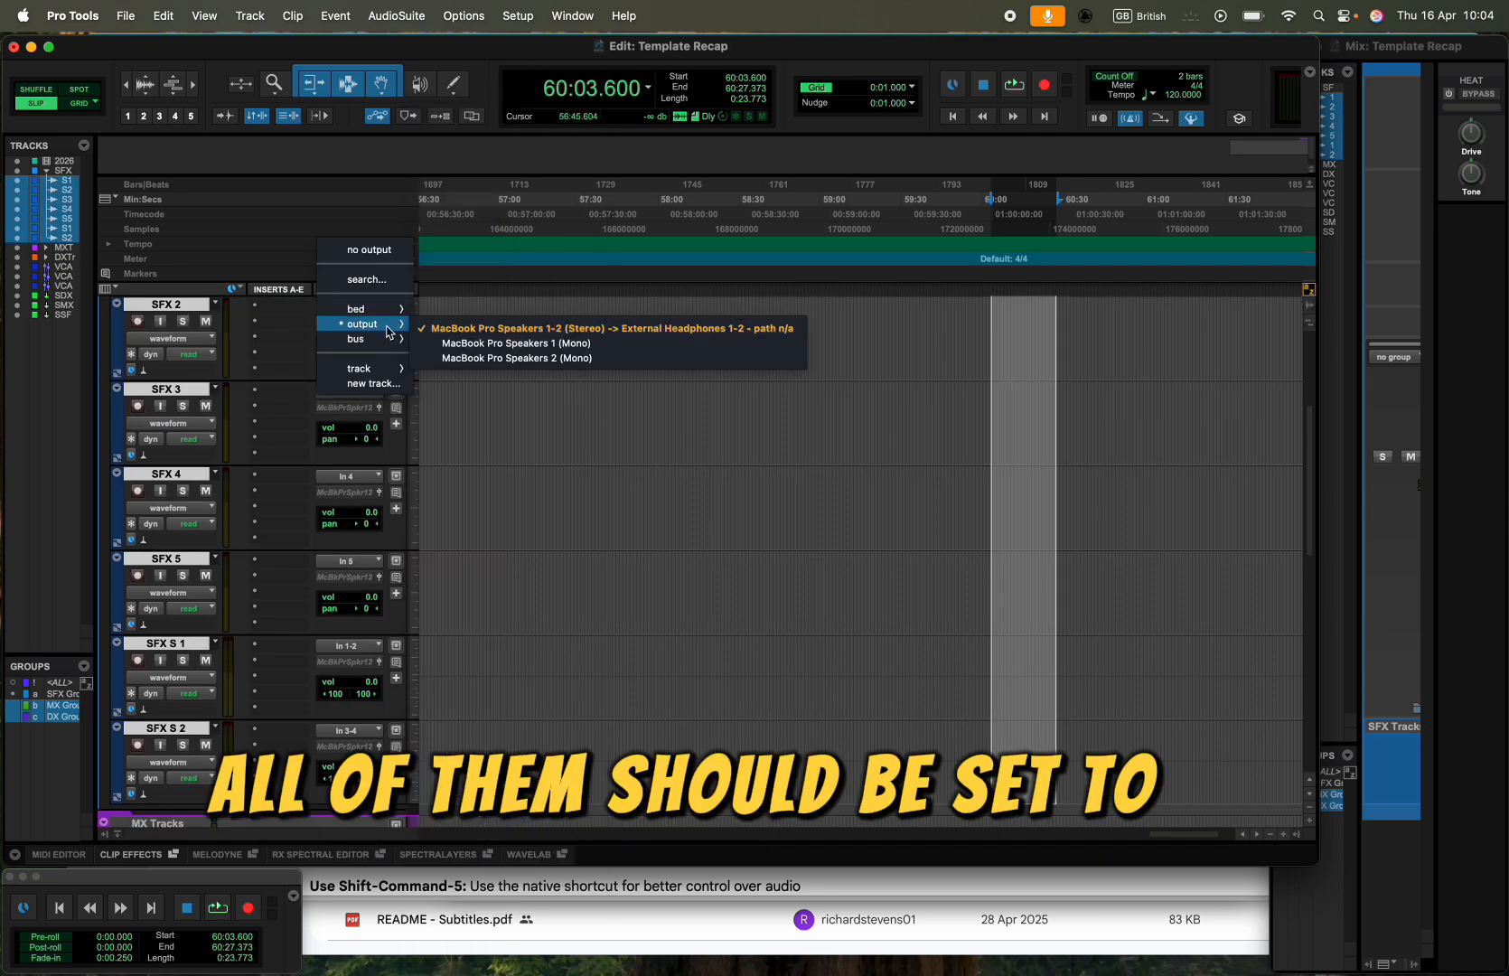
mouse_move(384, 339)
left_click(467, 903, "alt+shift")
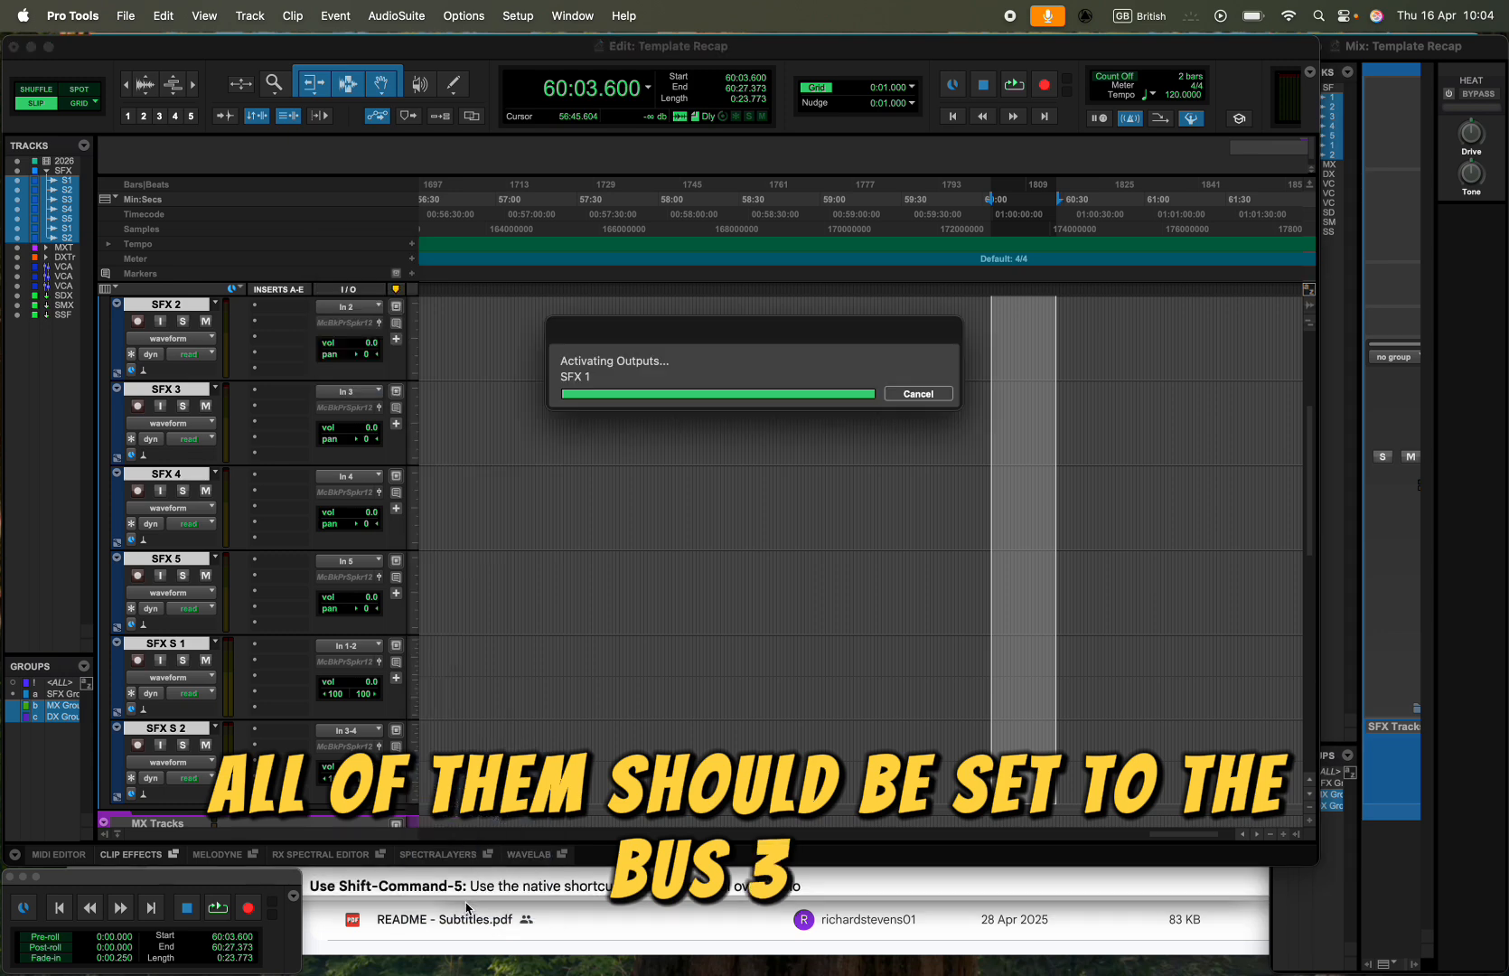
scroll(126, 357, "up", 5)
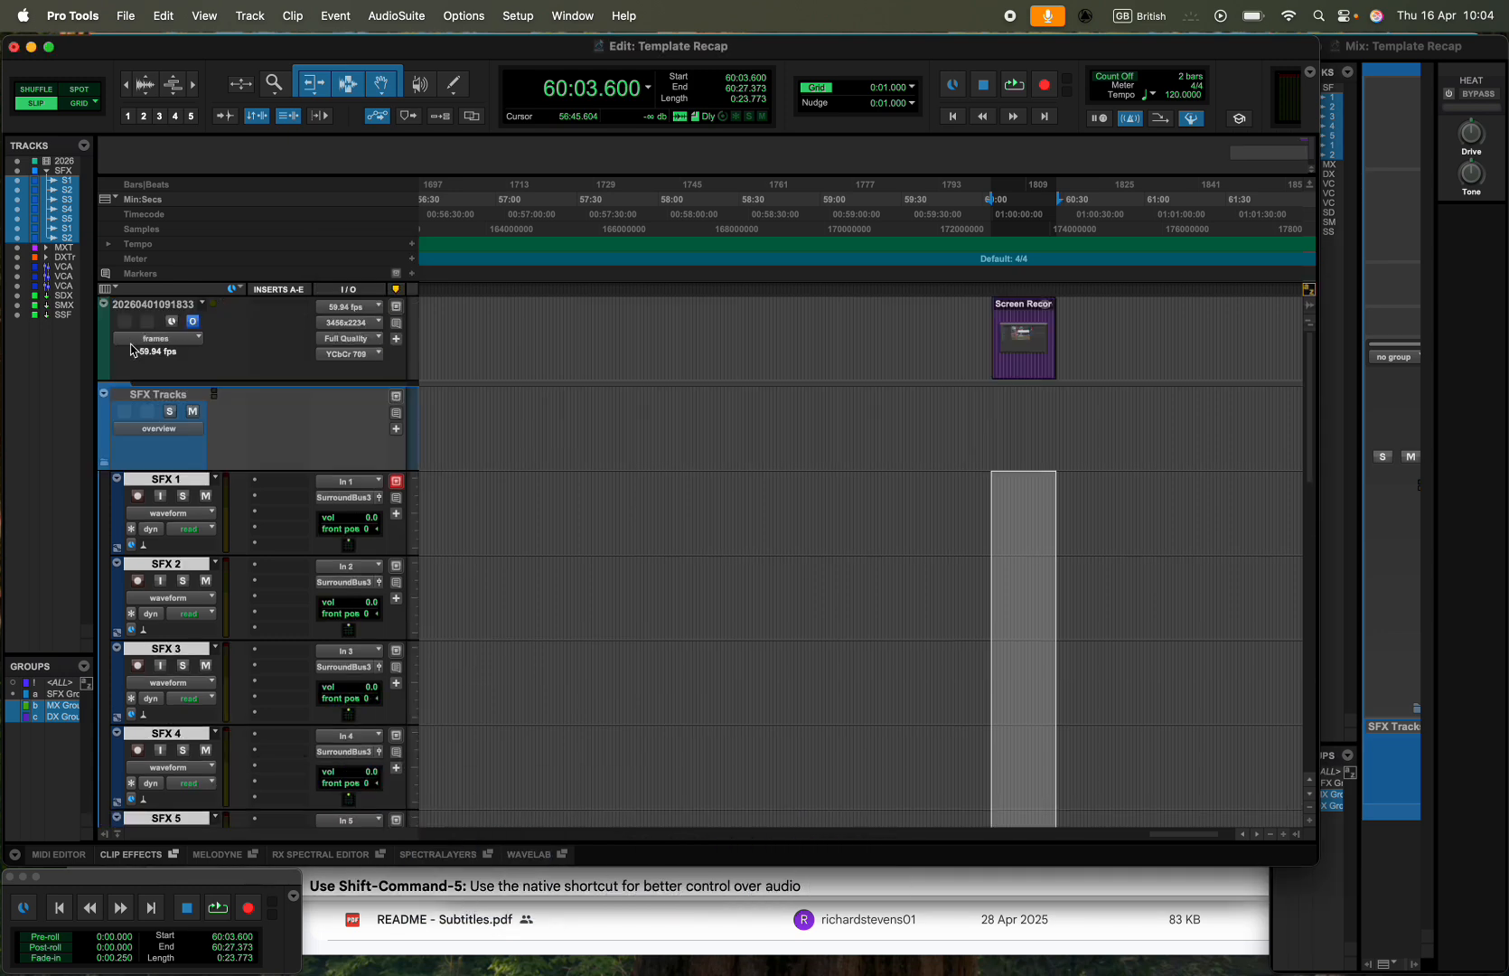
left_click(103, 393)
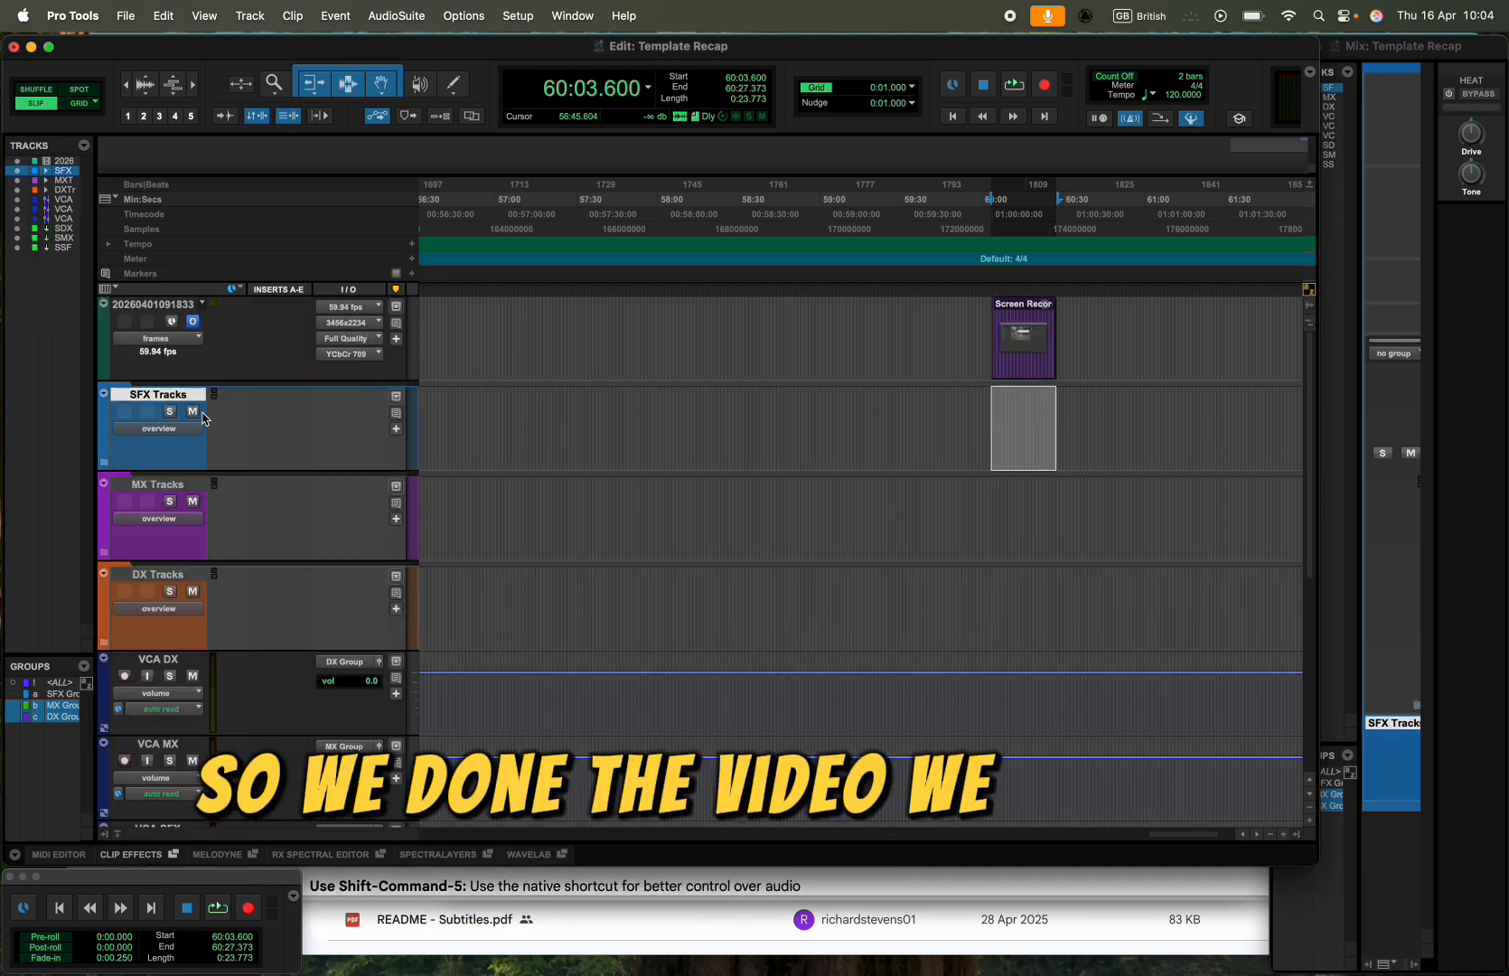
scroll(226, 615, "down", 2)
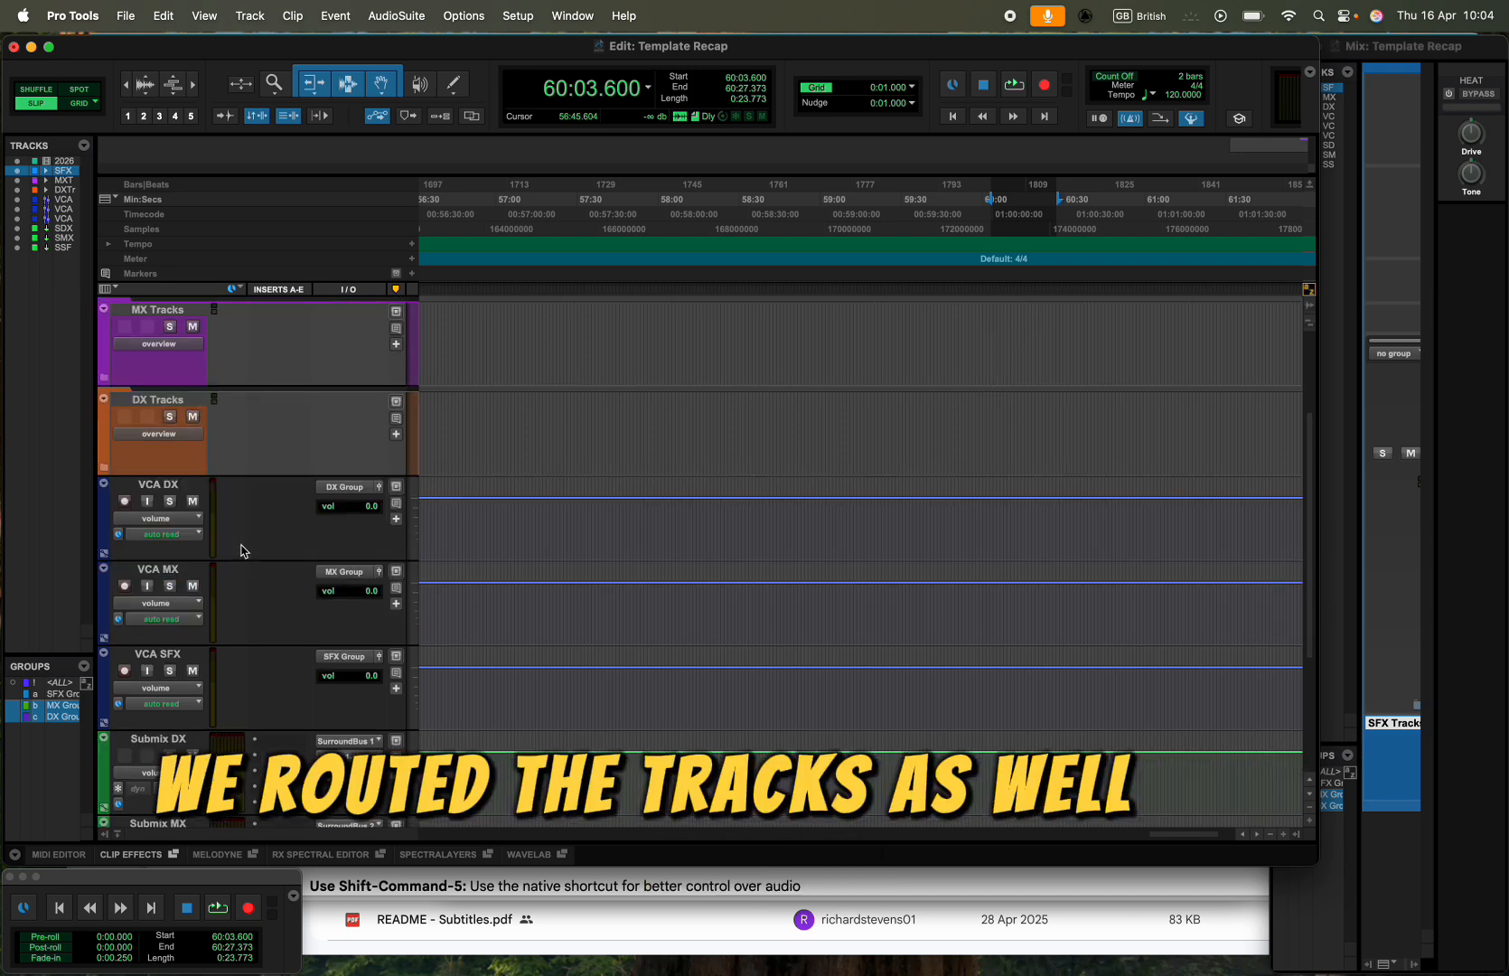
scroll(237, 550, "down", 2)
scroll(194, 632, "down", 2)
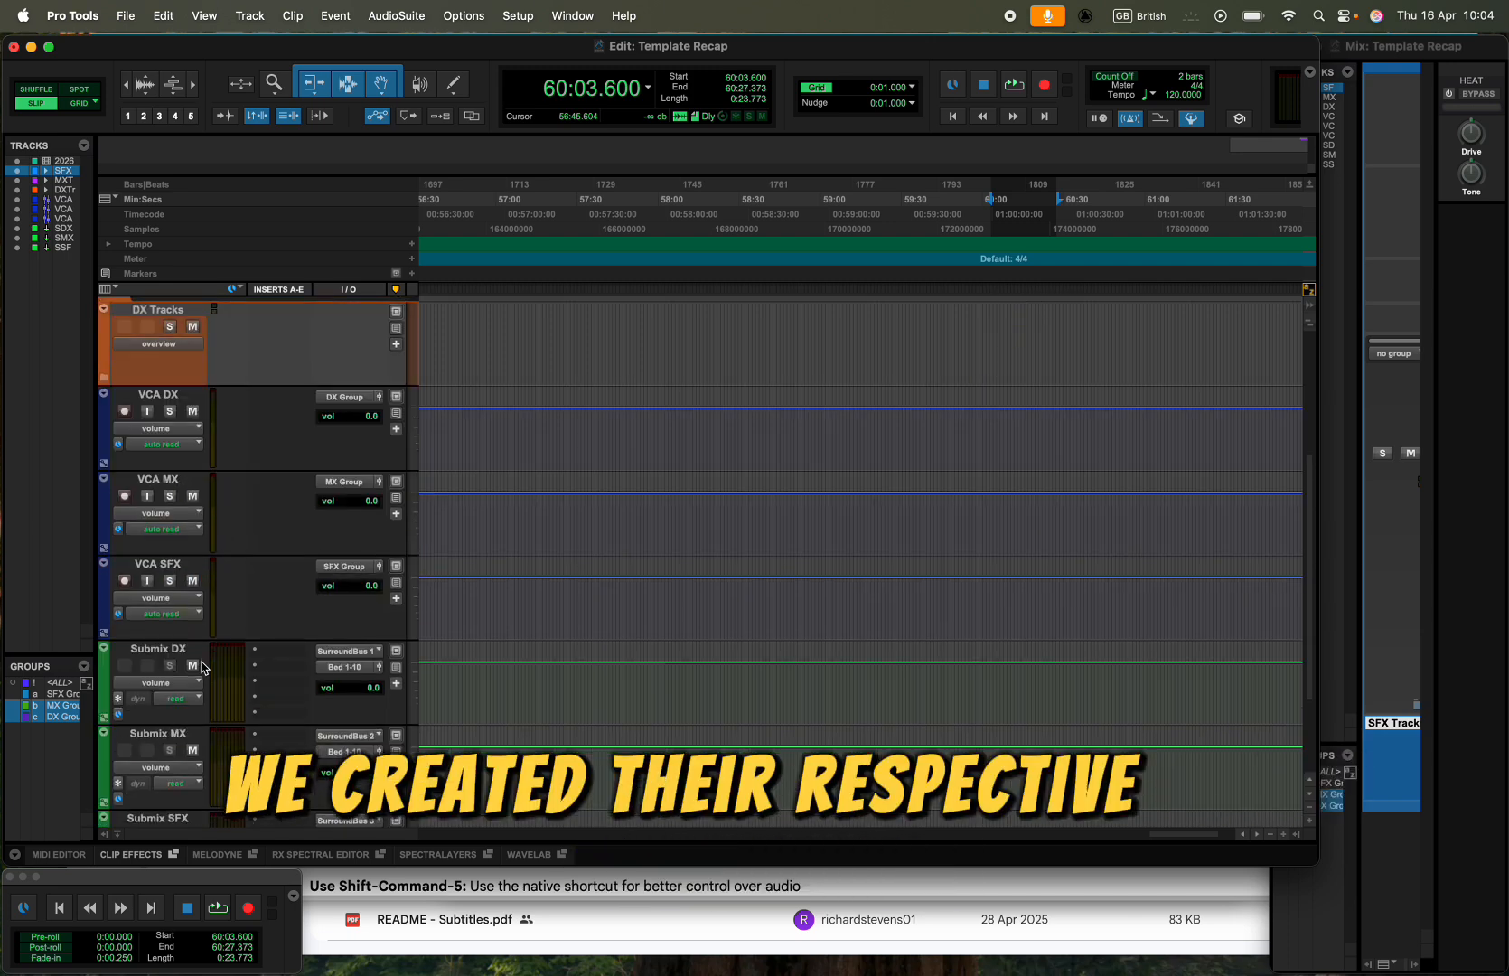
scroll(203, 691, "down", 3)
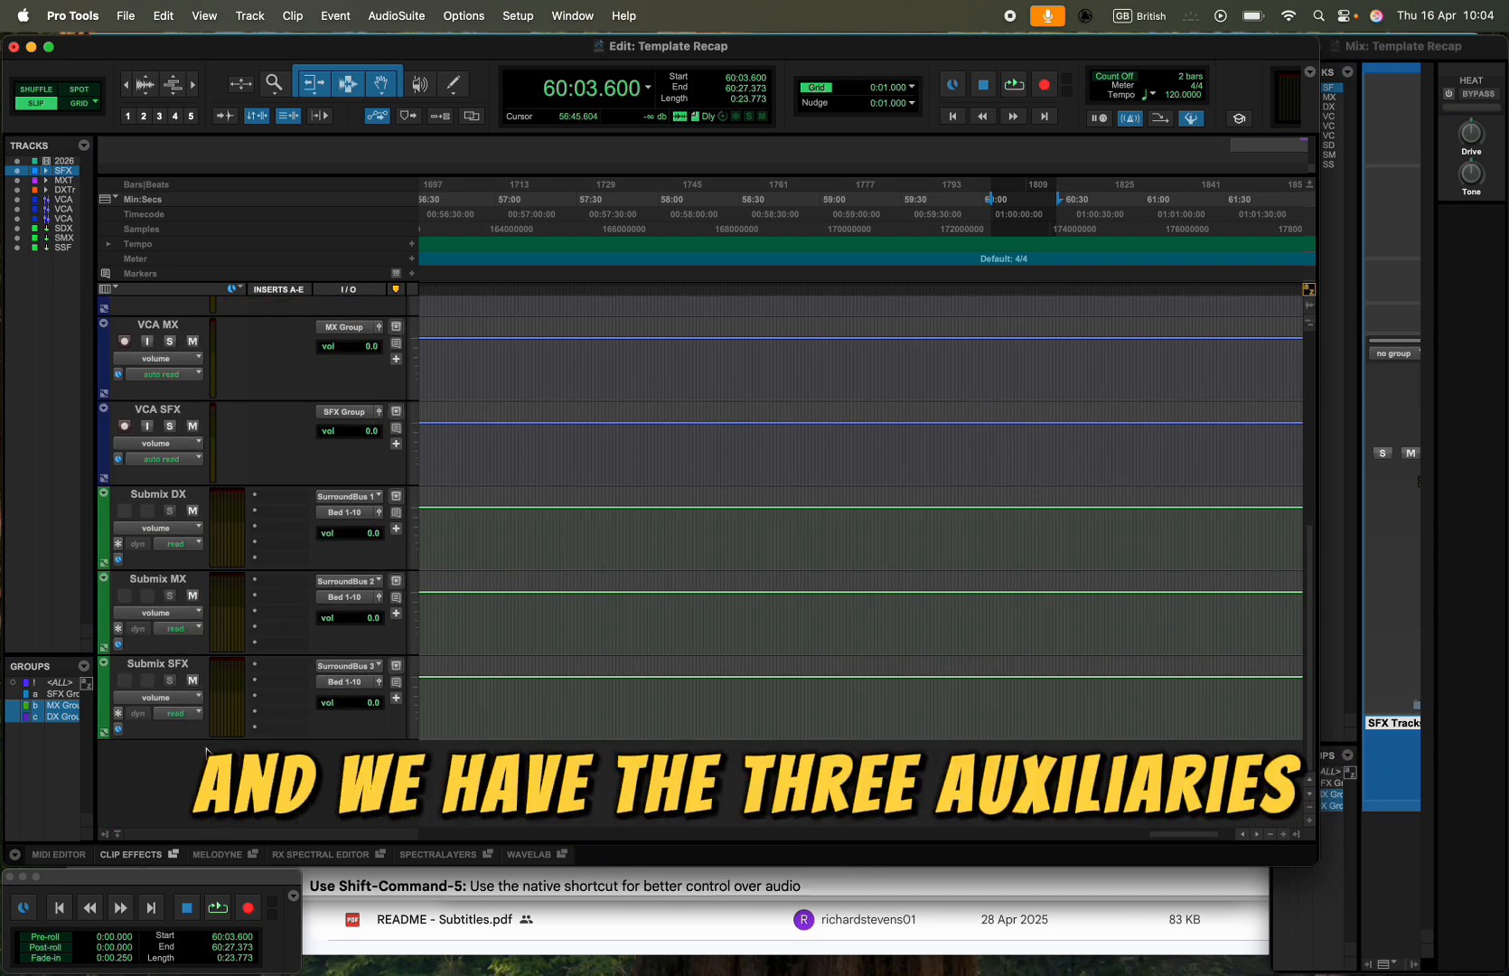